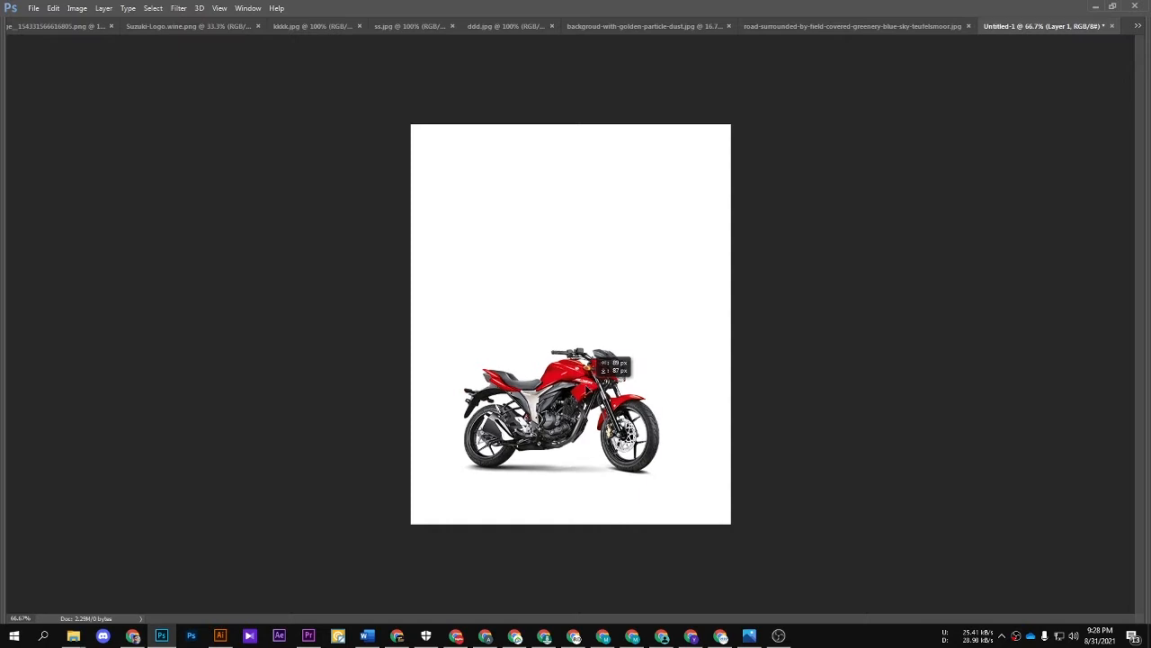
Step: Enlarge the red motorcycle with Free Transform so it fills more of the poster's lower half
click(834, 363)
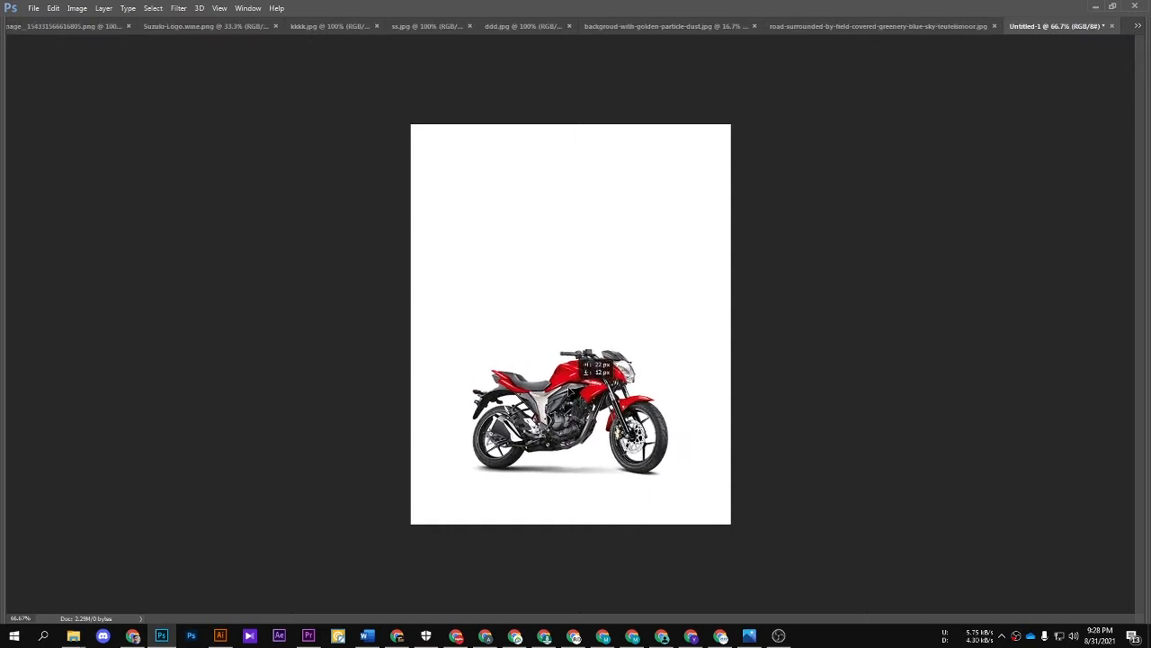
key(ctrl+t)
mouse_move(668, 345)
mouse_down()
mouse_move(688, 328)
mouse_move(681, 335)
mouse_up()
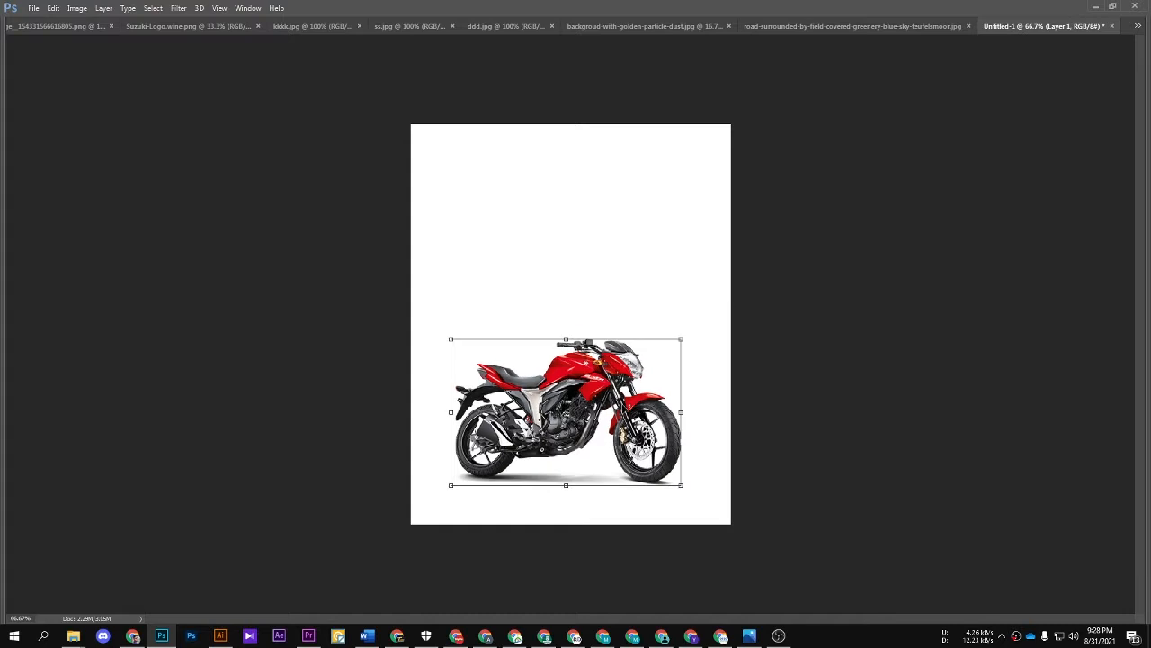
Step: Copy the rocky ground image from ddd.jpg into the Untitled-1 poster, over its lower part
click(814, 25)
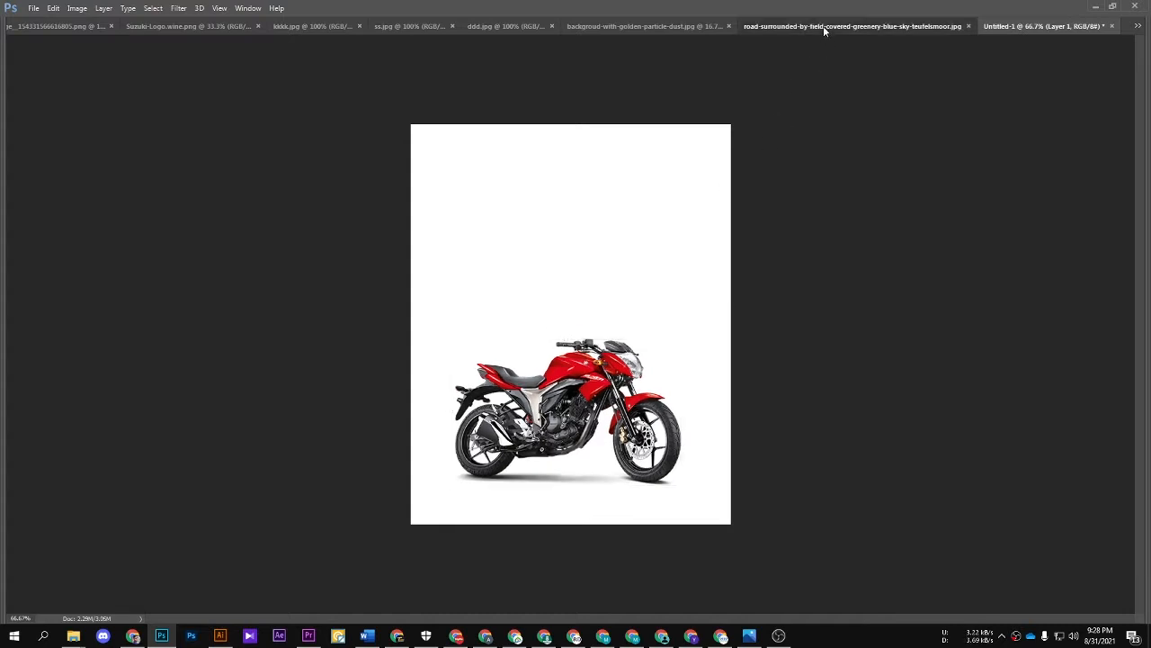
click(629, 26)
click(542, 26)
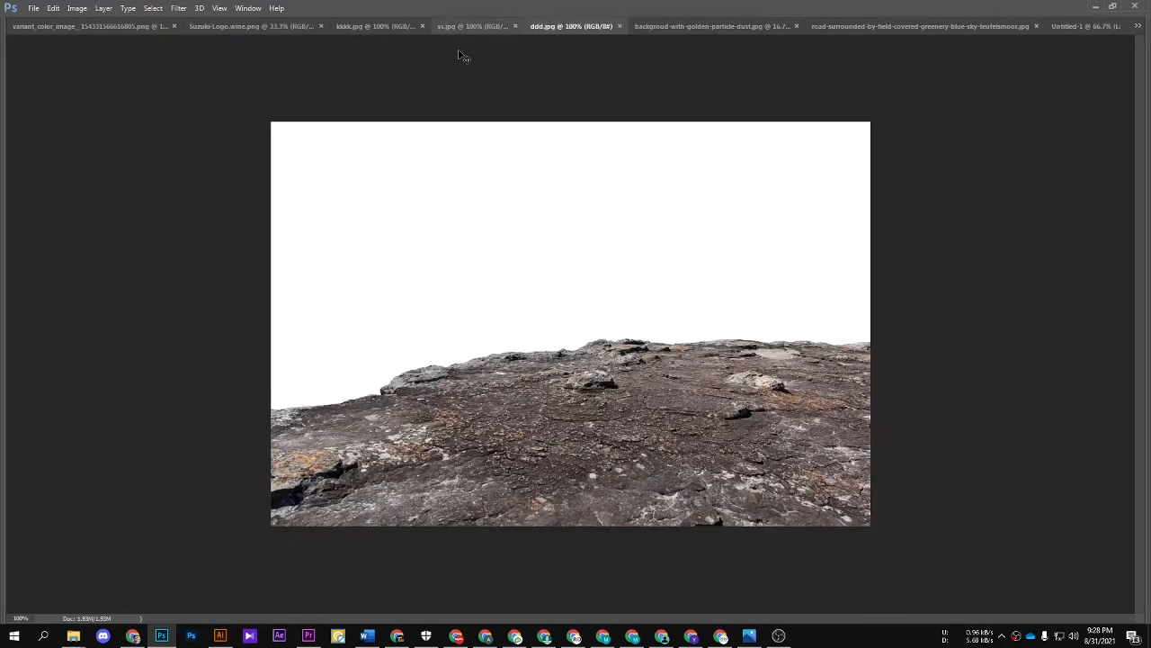
drag(1085, 26, 649, 457)
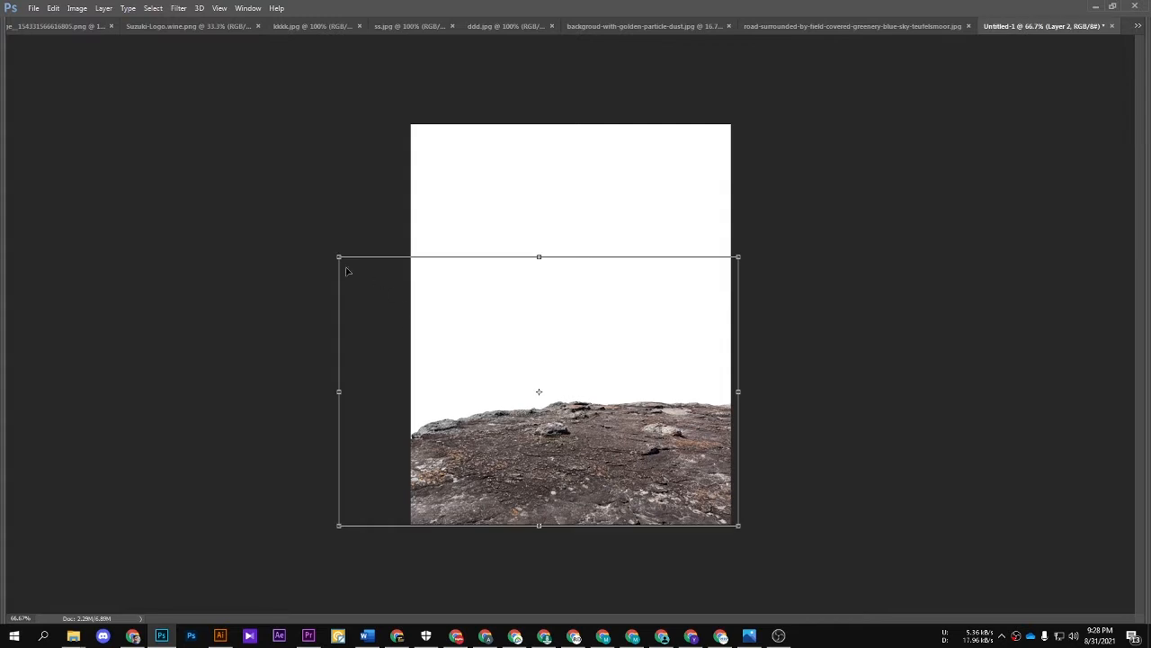
Step: Enlarge the rocky ground layer slightly so it spans the poster's full width along the lower edge
drag(336, 256, 329, 249)
key(Tab)
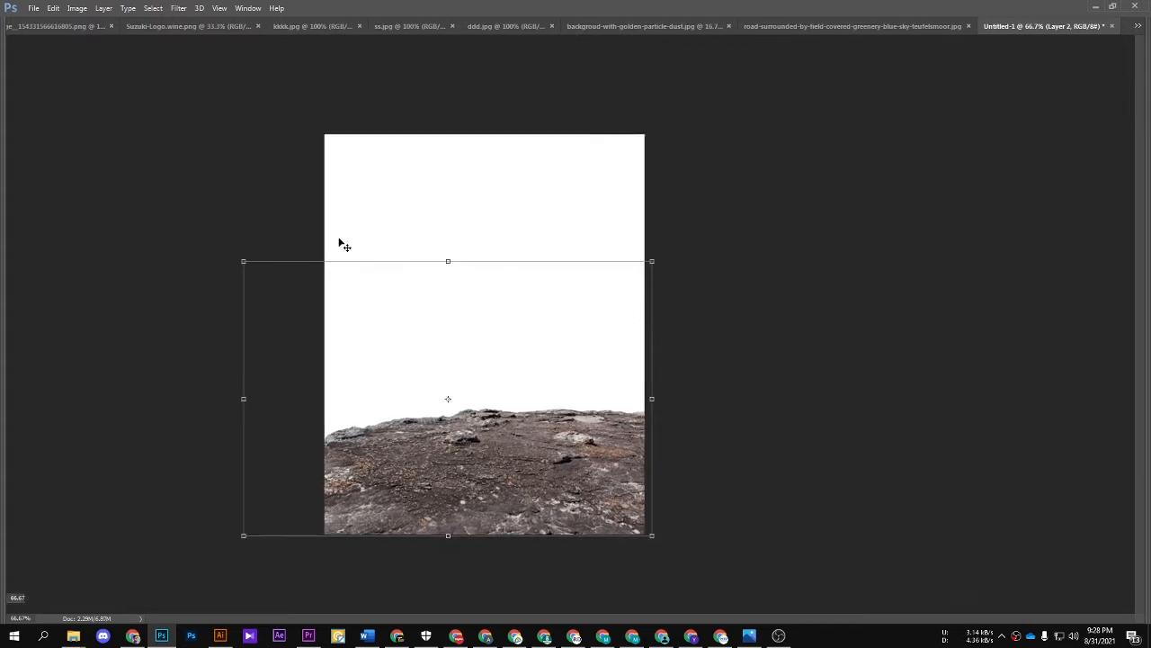
key(Return)
Step: Erase the rock layer's white background with the Magic Eraser and place the layer beneath the motorcycle
key(ctrl+t)
scroll(384, 361, up, 1)
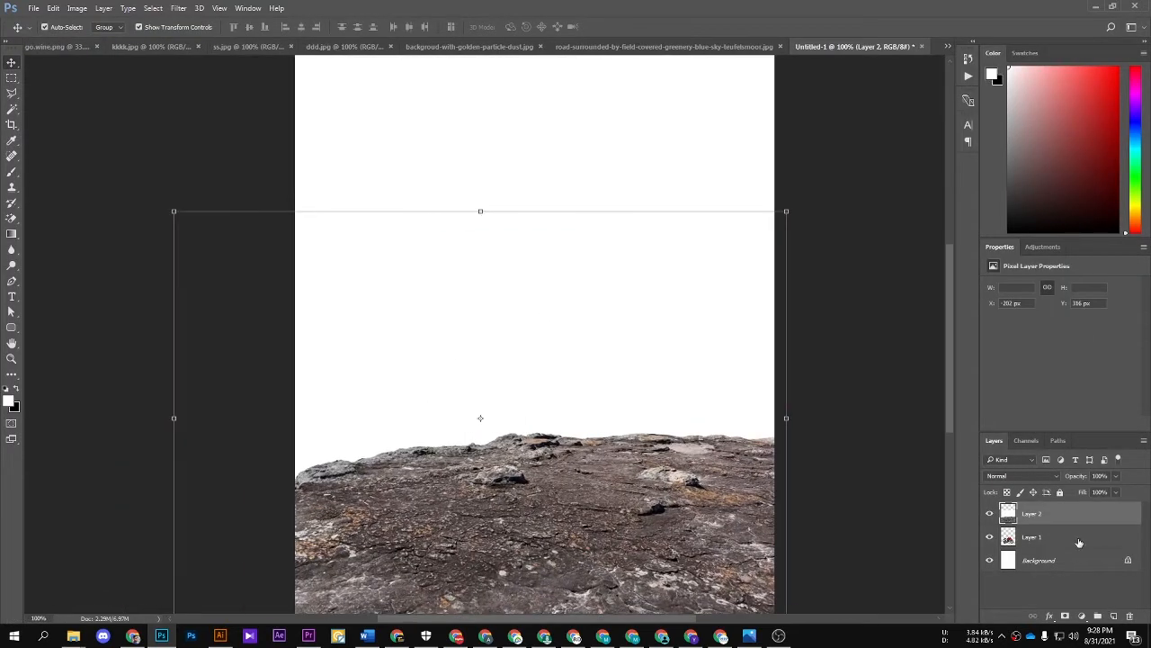
click(11, 215)
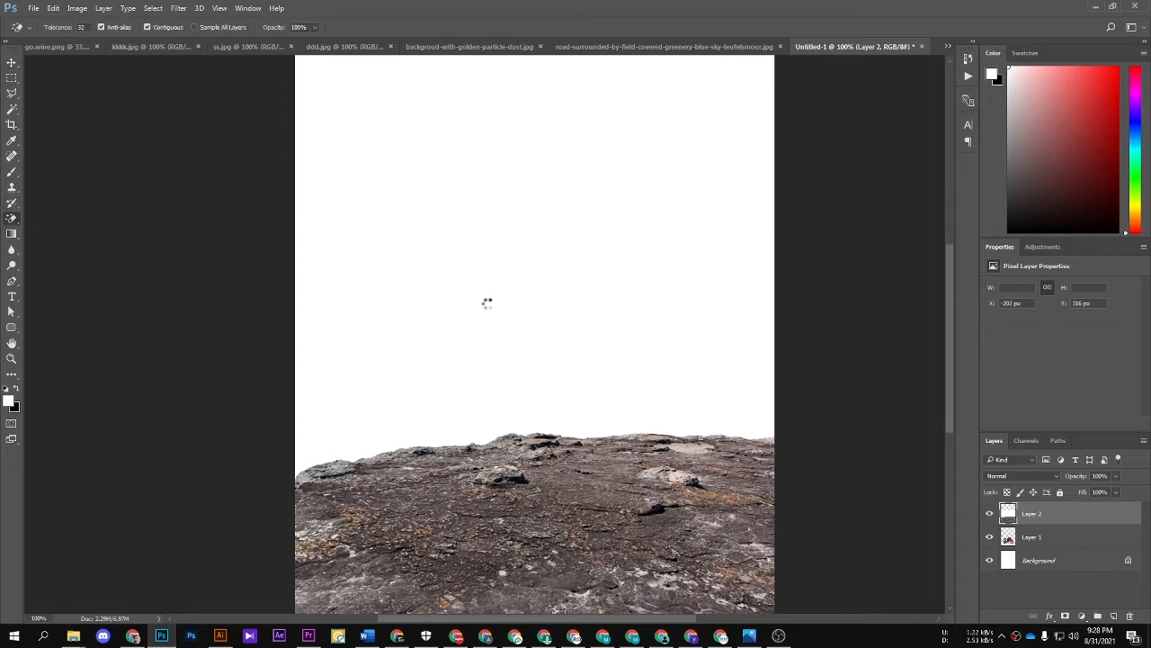
key(ctrl+bracketleft)
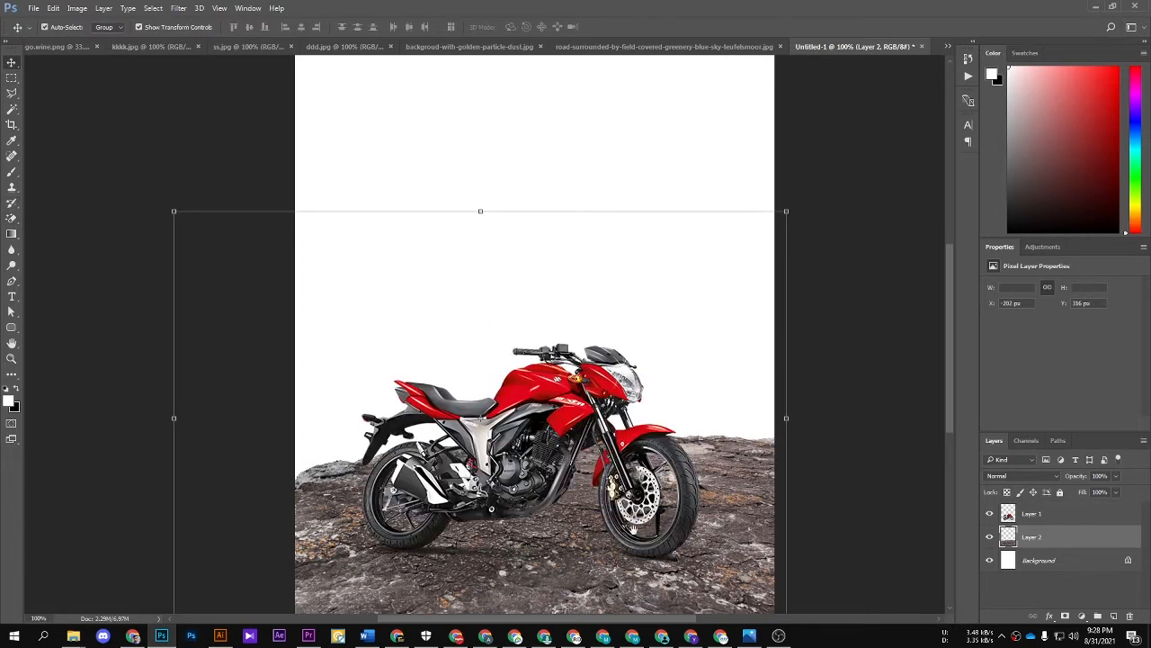
Step: Select the motorcycle layer and nudge the motorcycle slightly up and to the right on the rock
click(755, 520)
scroll(881, 478, down, 2)
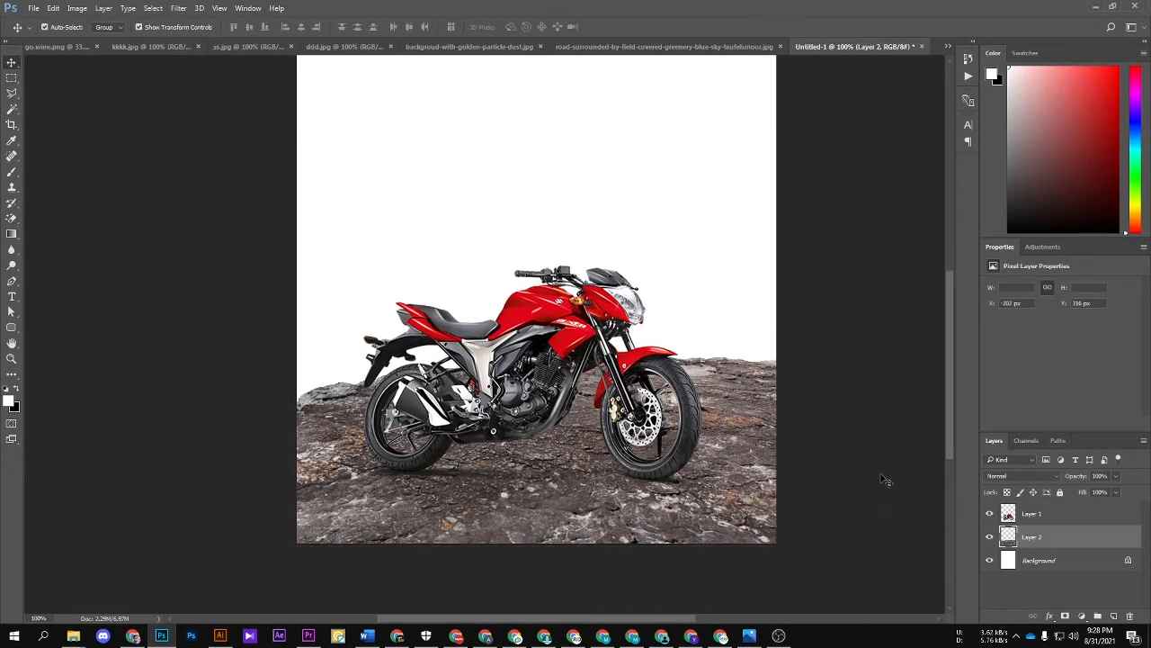
click(1008, 513)
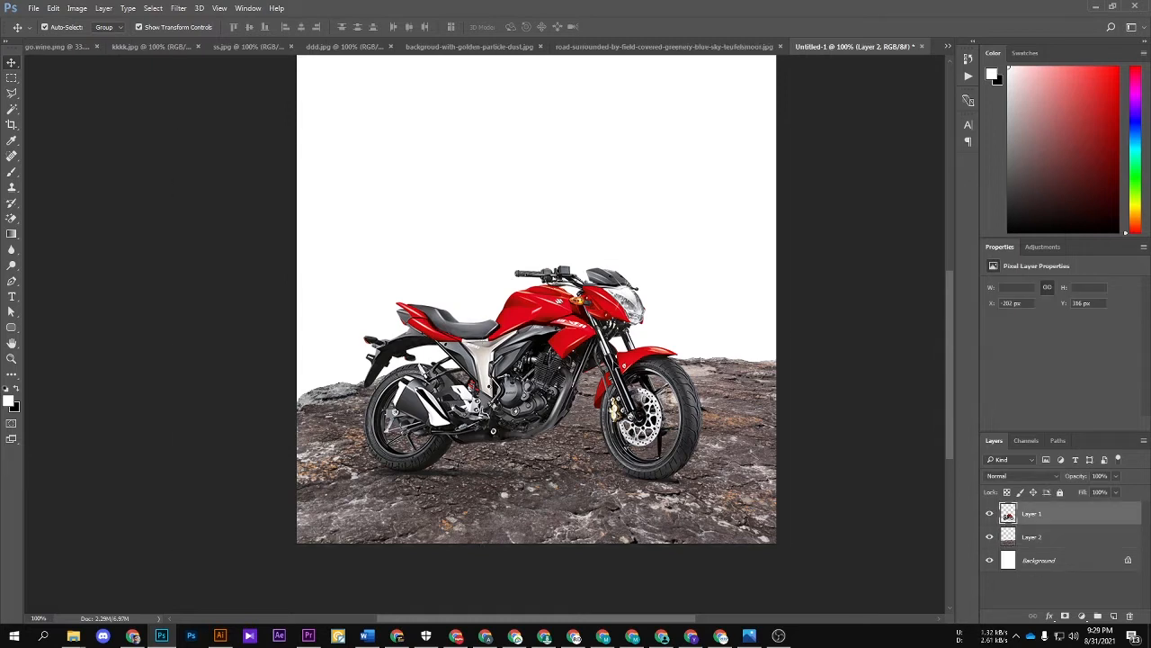
drag(596, 306, 604, 297)
click(1075, 537)
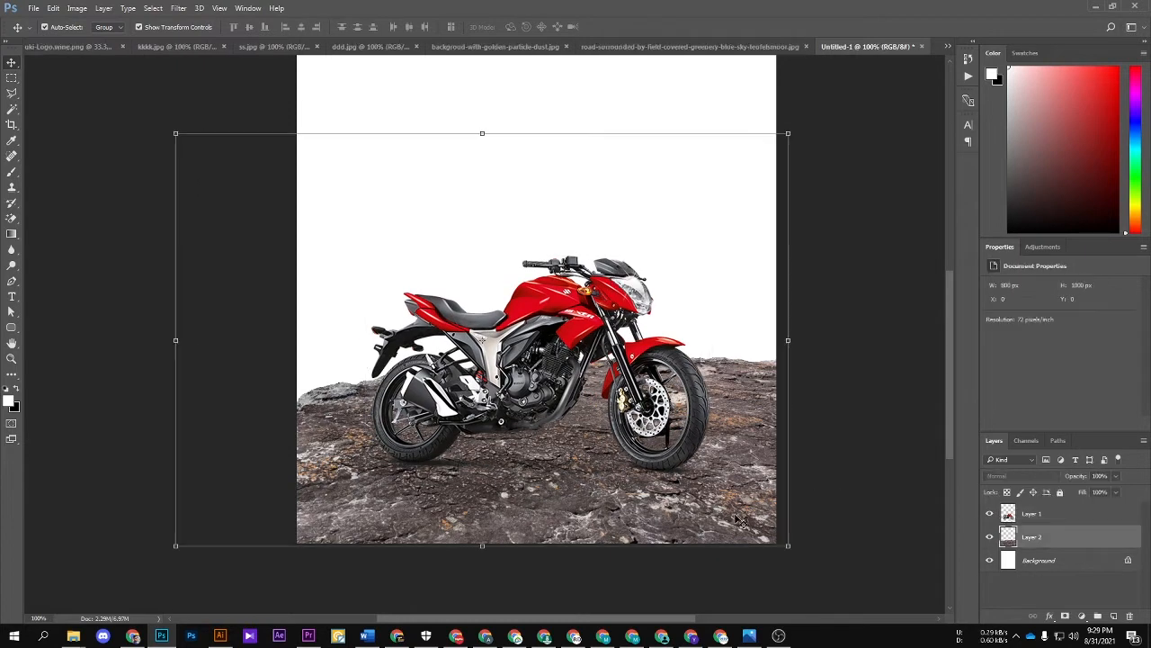
click(1113, 617)
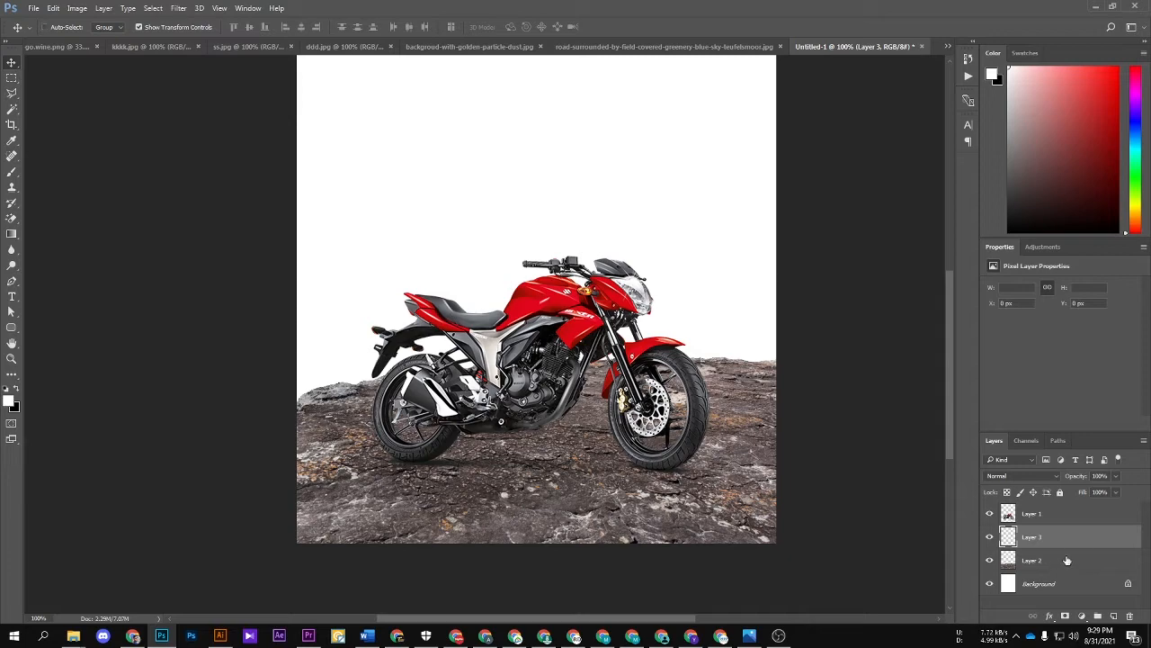
key(Delete)
Step: Add an Exposure adjustment with exposure -3.00 and gamma correction 0.81, clipped to the rock layer
click(1081, 616)
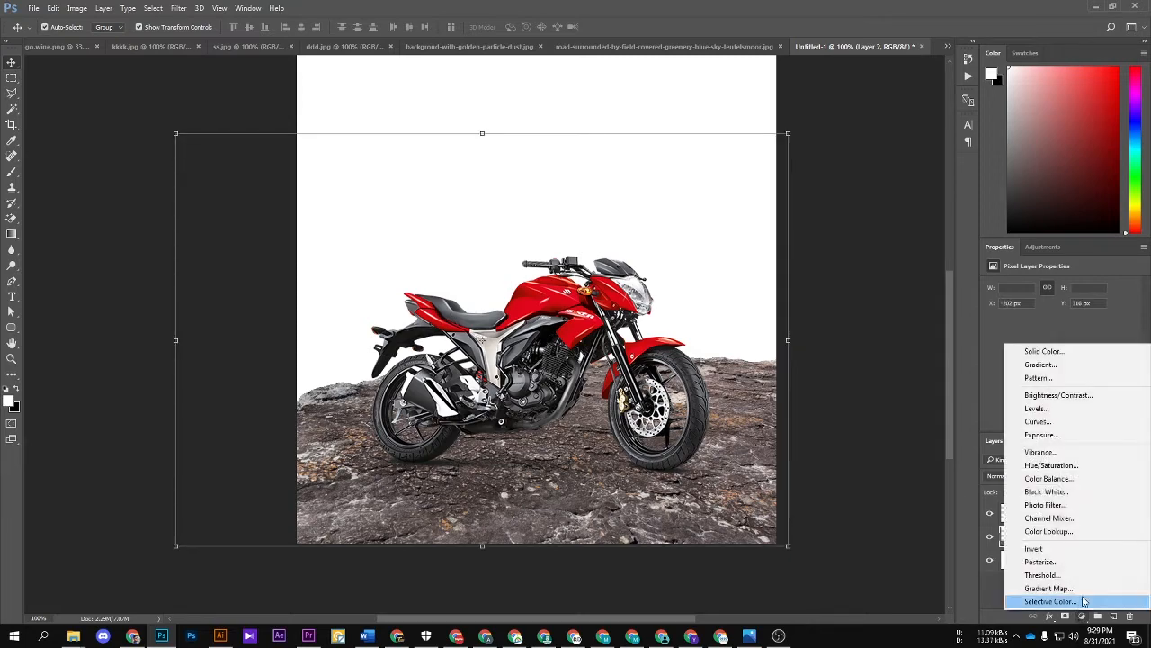
click(1043, 436)
drag(1061, 315, 1029, 312)
mouse_move(1077, 362)
mouse_down()
mouse_move(1074, 339)
mouse_move(1055, 335)
mouse_move(1069, 340)
mouse_move(1058, 362)
mouse_move(1071, 360)
mouse_up()
click(1059, 425)
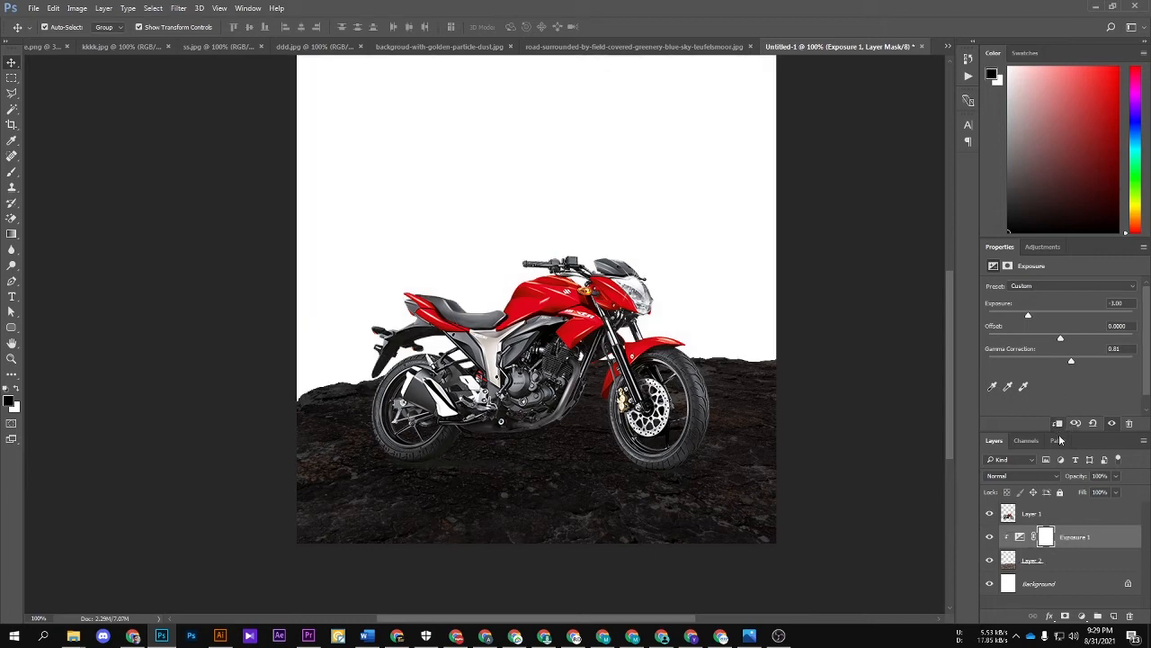
Step: Try painting black on the Exposure mask behind the motorcycle with a hard 400 px brush, and undo the stroke
click(1045, 537)
key(b)
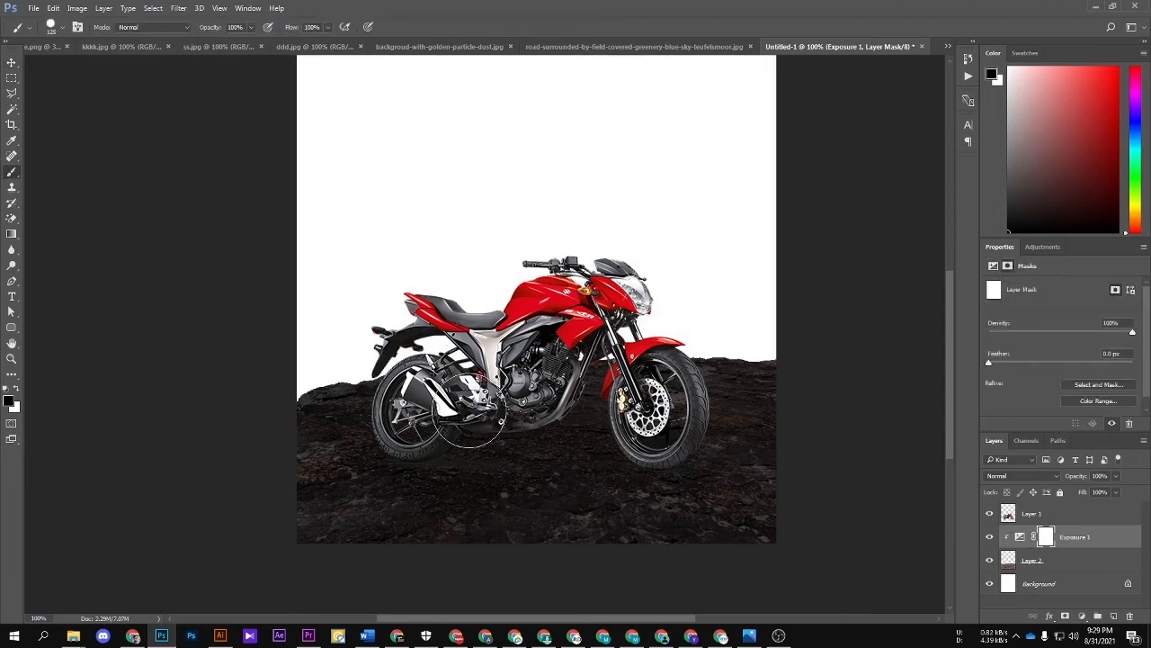
key(bracketright)
key(bracketright)
key(bracketright)
key(bracketright)
key(bracketright)
key(bracketright)
drag(387, 361, 697, 302)
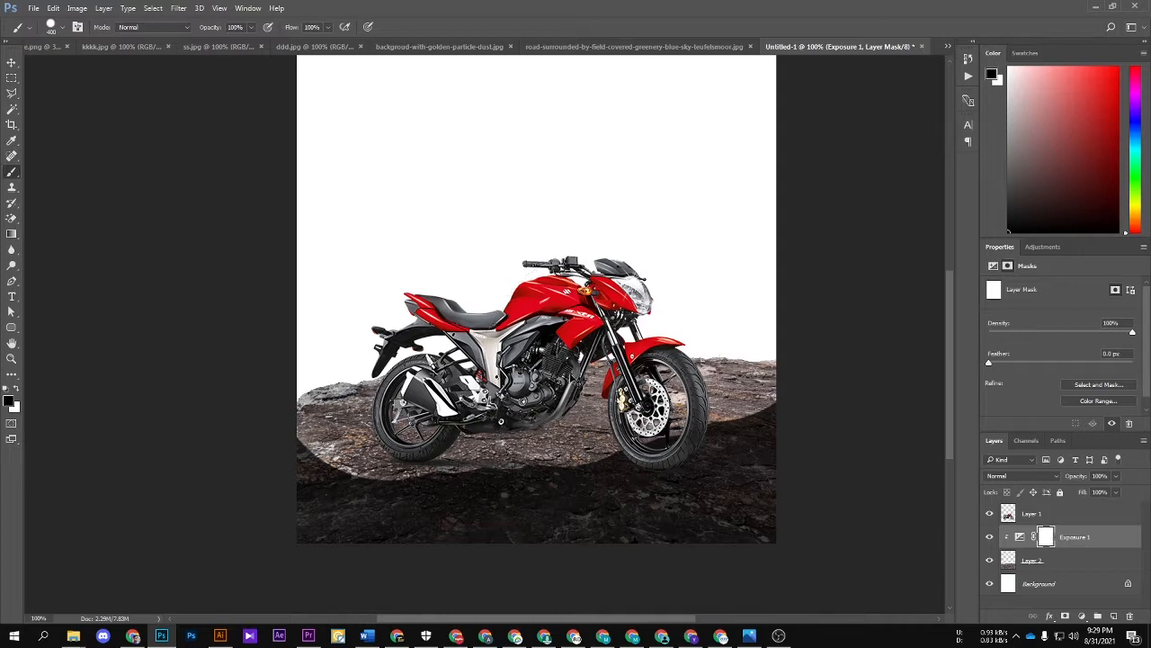
key(ctrl+z)
Step: Paint black on the Exposure mask over the rock's upper area with a soft round 700 px brush, keeping the lower edge dark
right_click(588, 369)
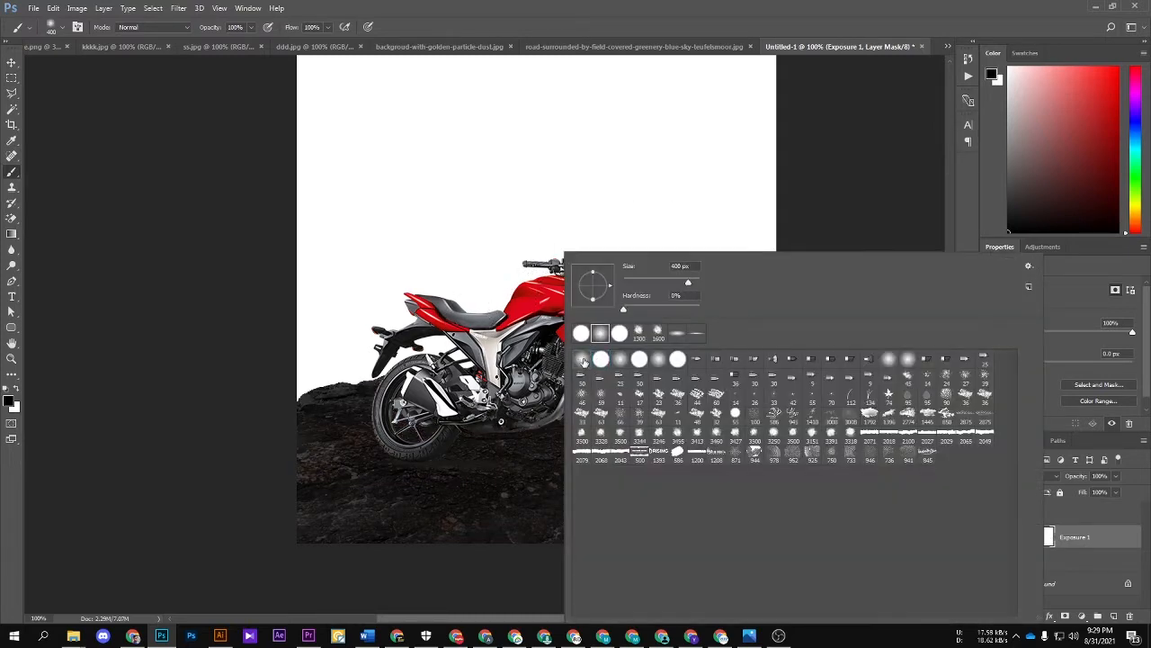
click(583, 360)
mouse_move(309, 333)
mouse_down()
mouse_move(324, 357)
mouse_move(582, 320)
mouse_move(765, 351)
mouse_up()
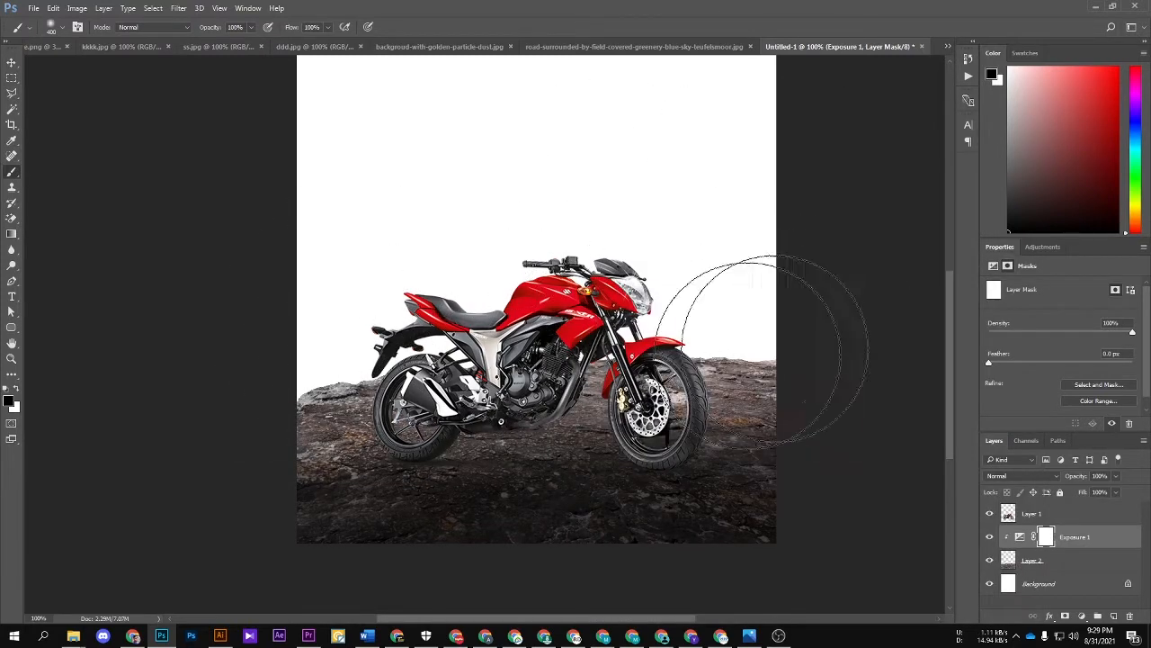
key(ctrl+z)
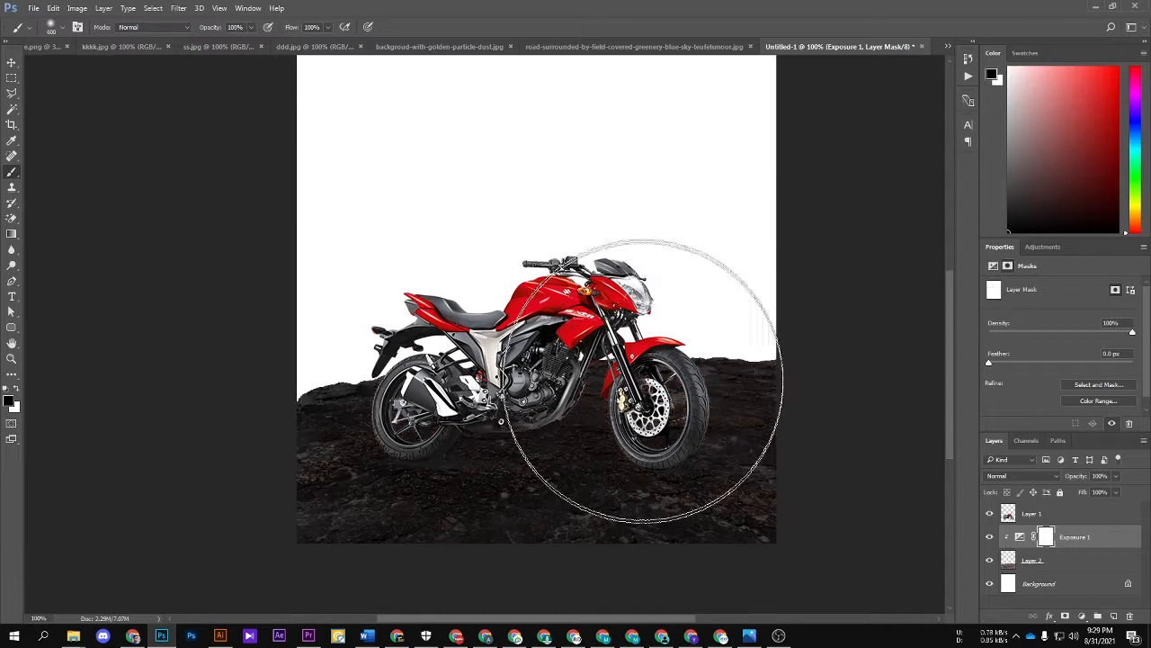
key(])
mouse_move(411, 275)
mouse_down()
mouse_move(656, 292)
mouse_move(678, 306)
mouse_move(595, 310)
mouse_move(549, 294)
mouse_up()
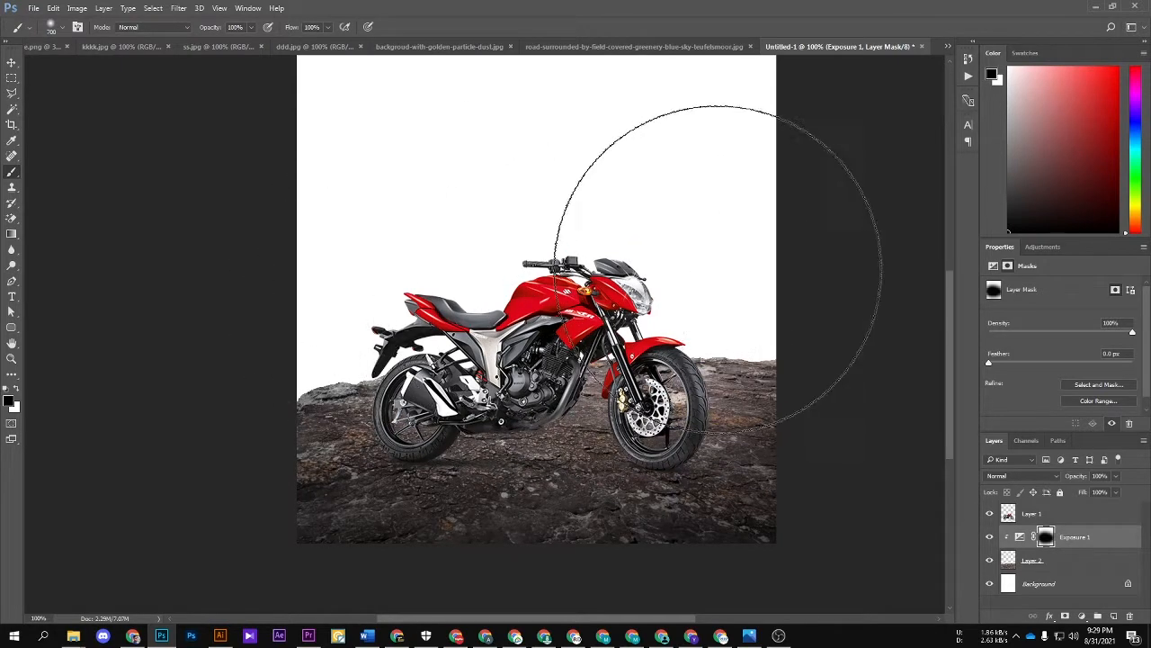
key(v)
click(788, 414)
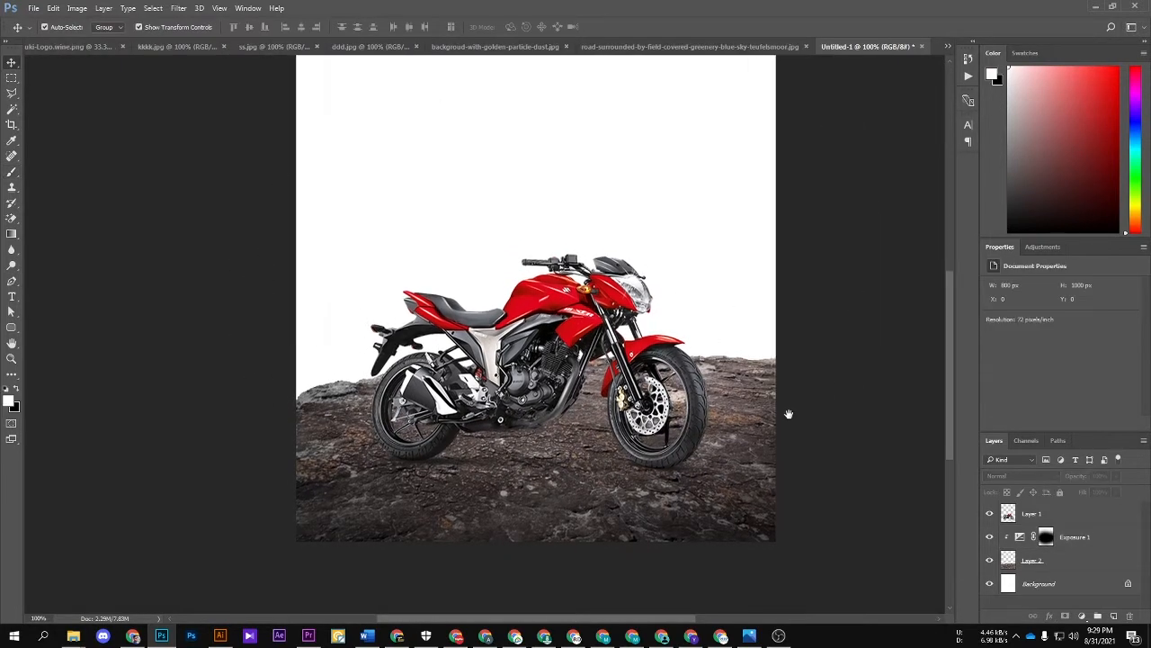
drag(789, 414, 787, 409)
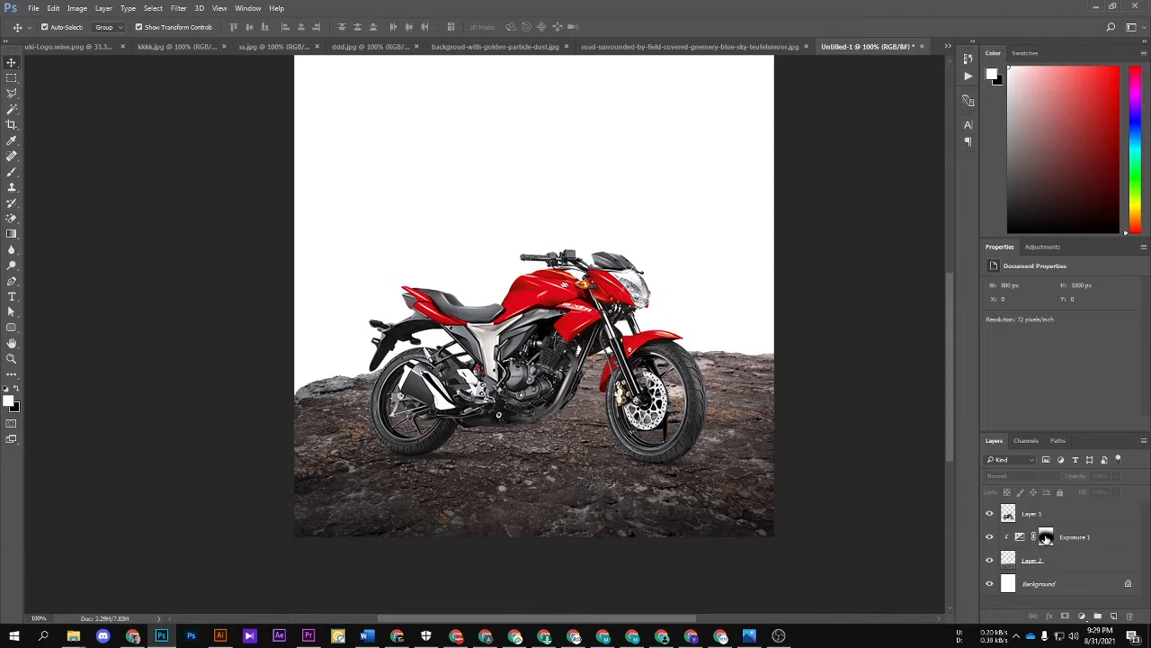
Step: Lower the opacity of the Exposure adjustment layer to 59%
click(1093, 520)
click(1089, 538)
drag(1079, 477, 1054, 477)
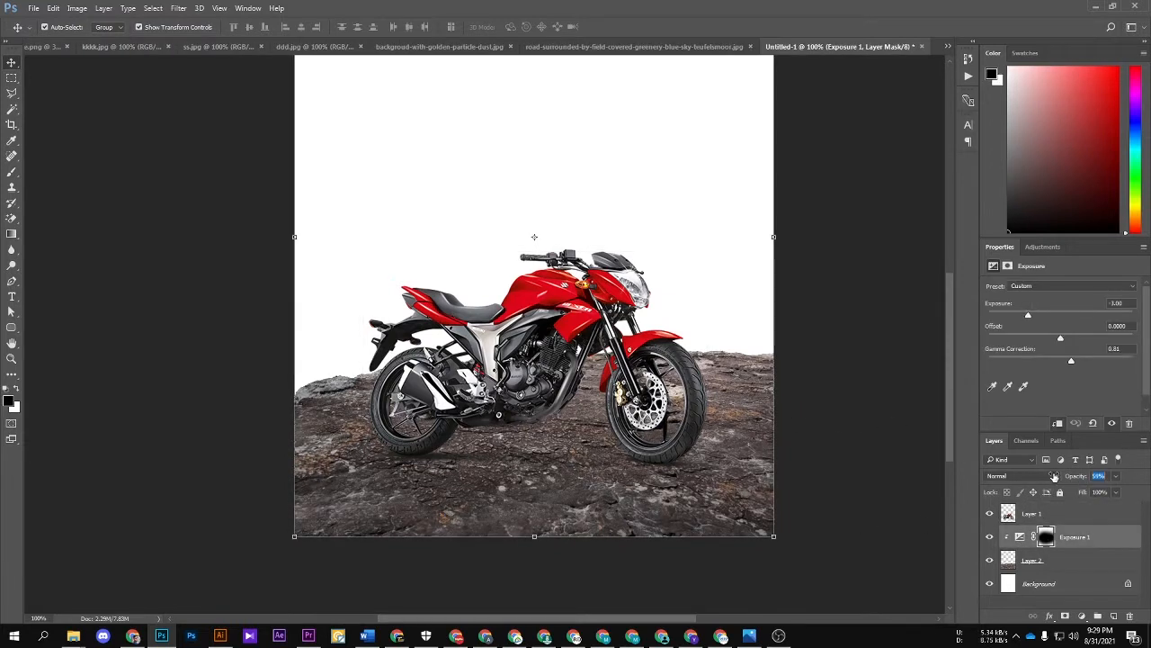
click(807, 385)
drag(806, 385, 808, 401)
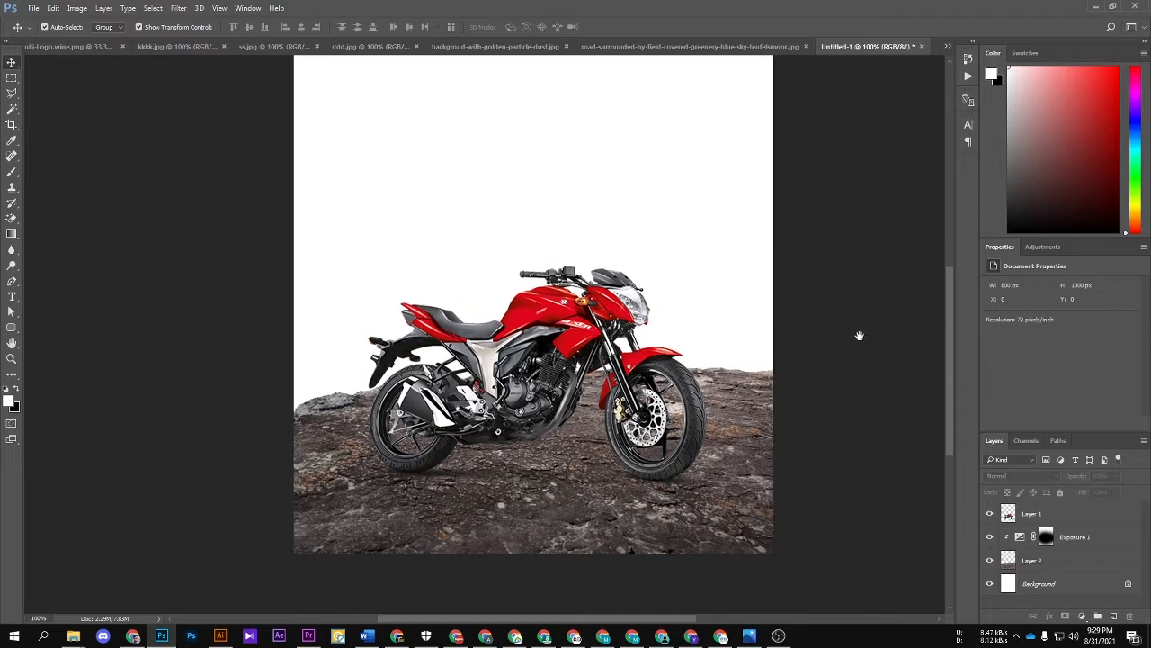
Step: Look through the open images and copy the green river valley from ss.jpg into the Untitled-1 poster
key(Tab)
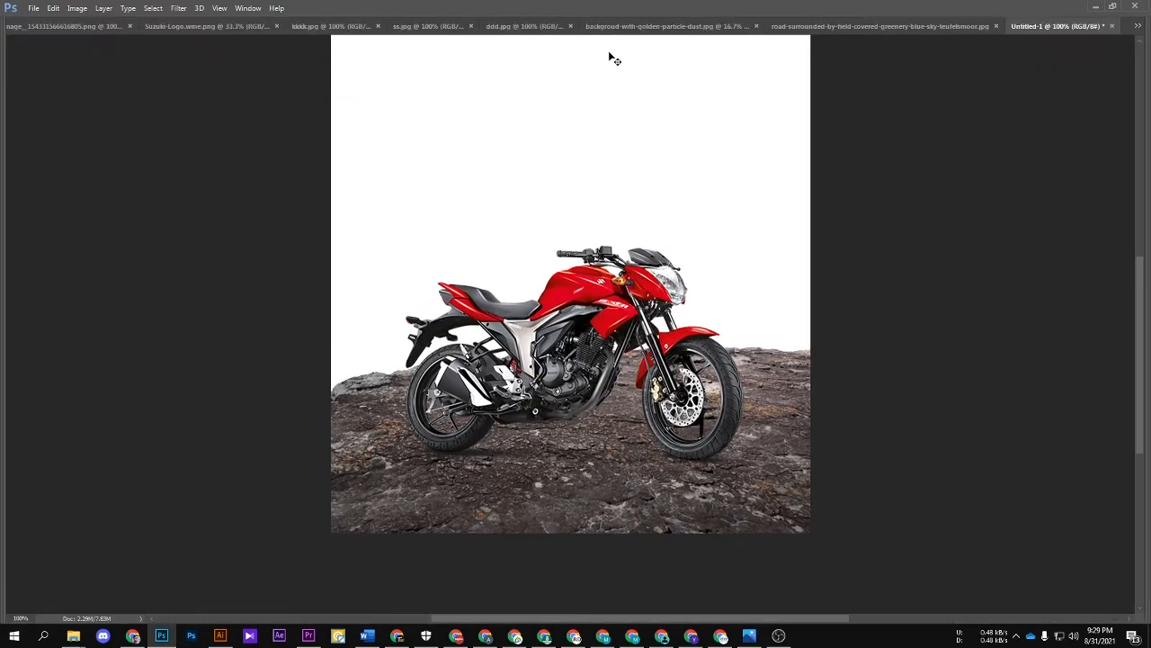
click(789, 26)
click(657, 26)
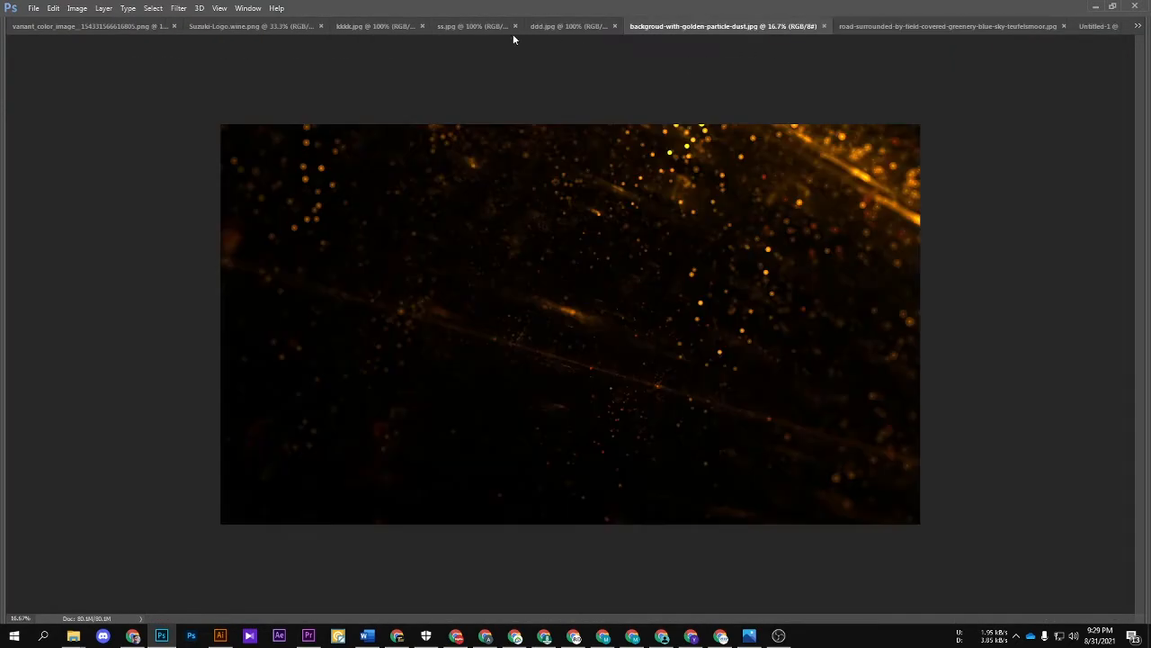
click(512, 29)
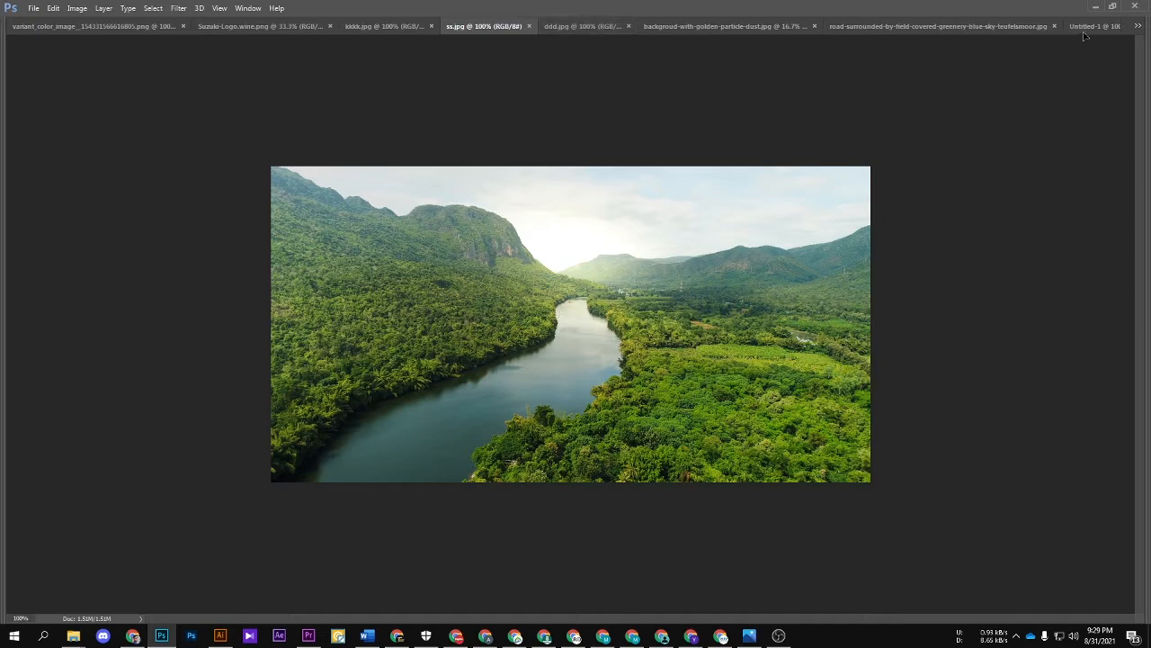
drag(1088, 33, 632, 308)
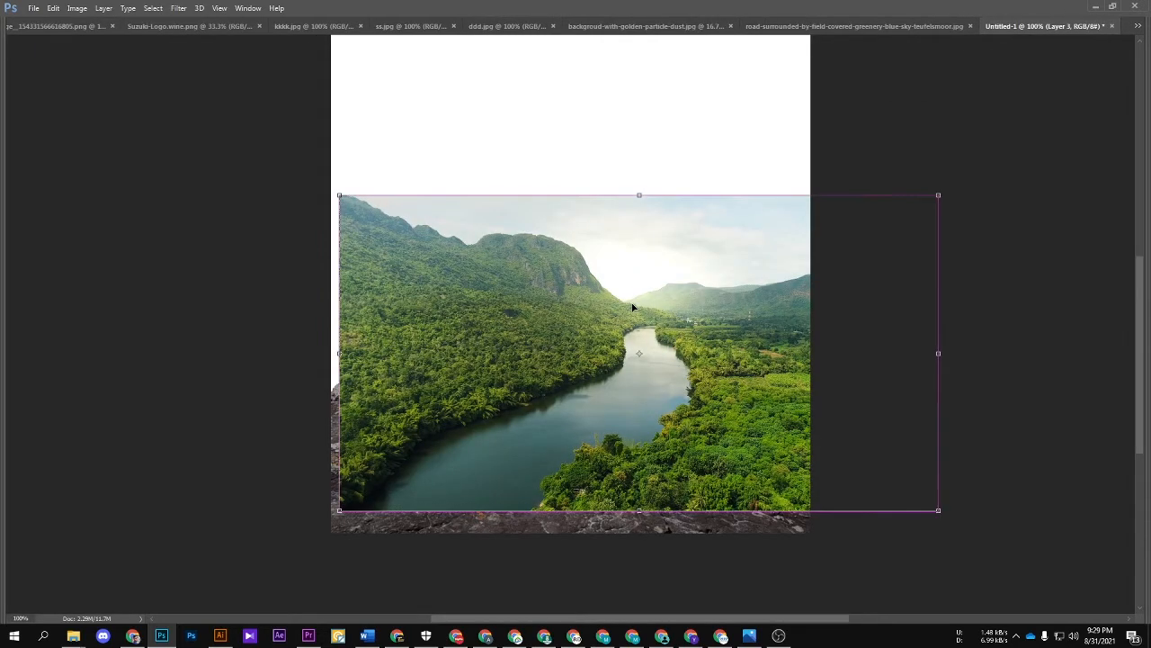
Step: Position the river valley layer across the middle of the poster, behind the rock and the motorcycle
key(ctrl+t)
key(ctrl+minus)
mouse_move(698, 338)
mouse_down()
mouse_move(691, 325)
mouse_move(679, 338)
mouse_up()
drag(661, 289, 651, 293)
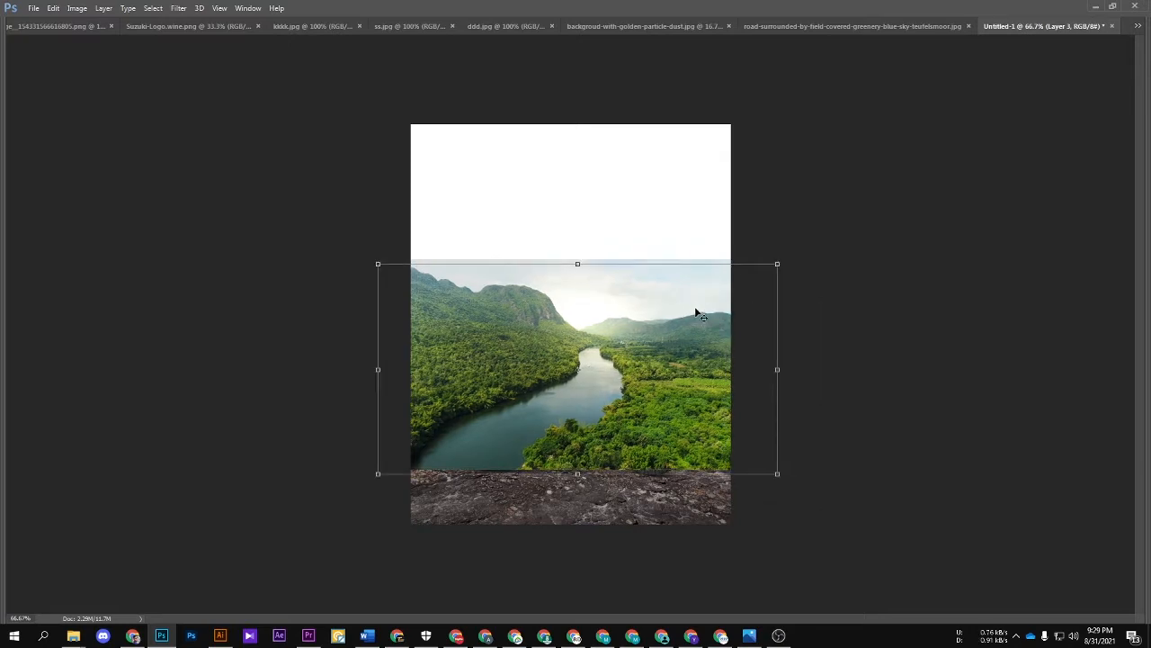
key(Return)
key(ctrl+bracketleft)
key(ctrl+bracketleft)
key(ctrl+plus)
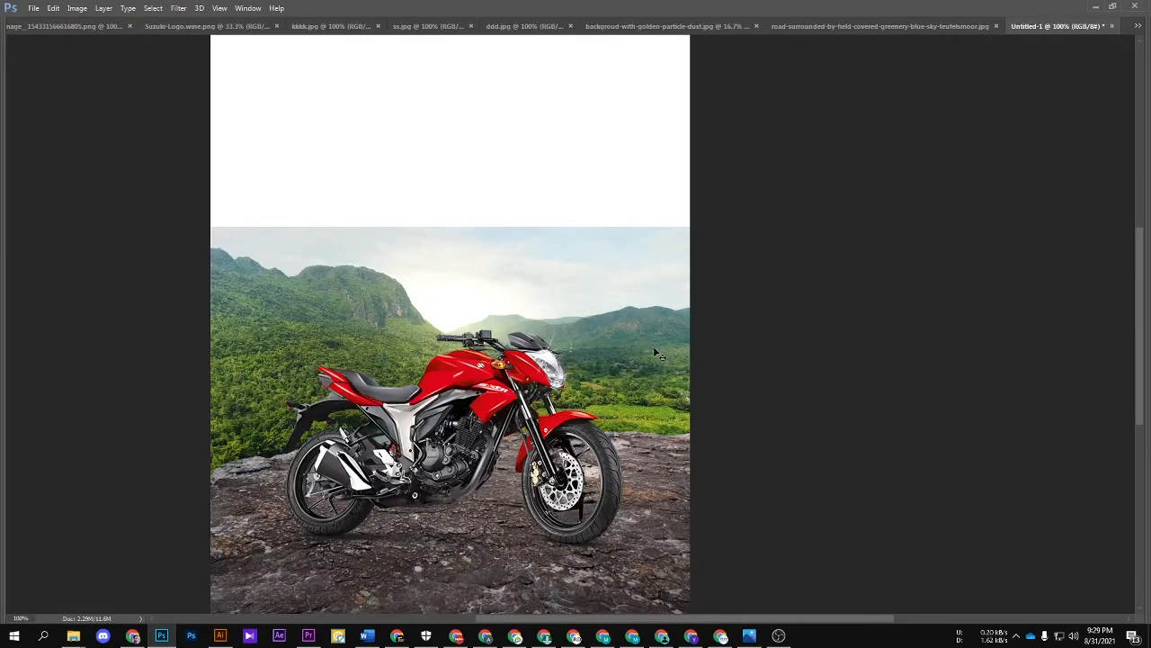
drag(653, 359, 637, 335)
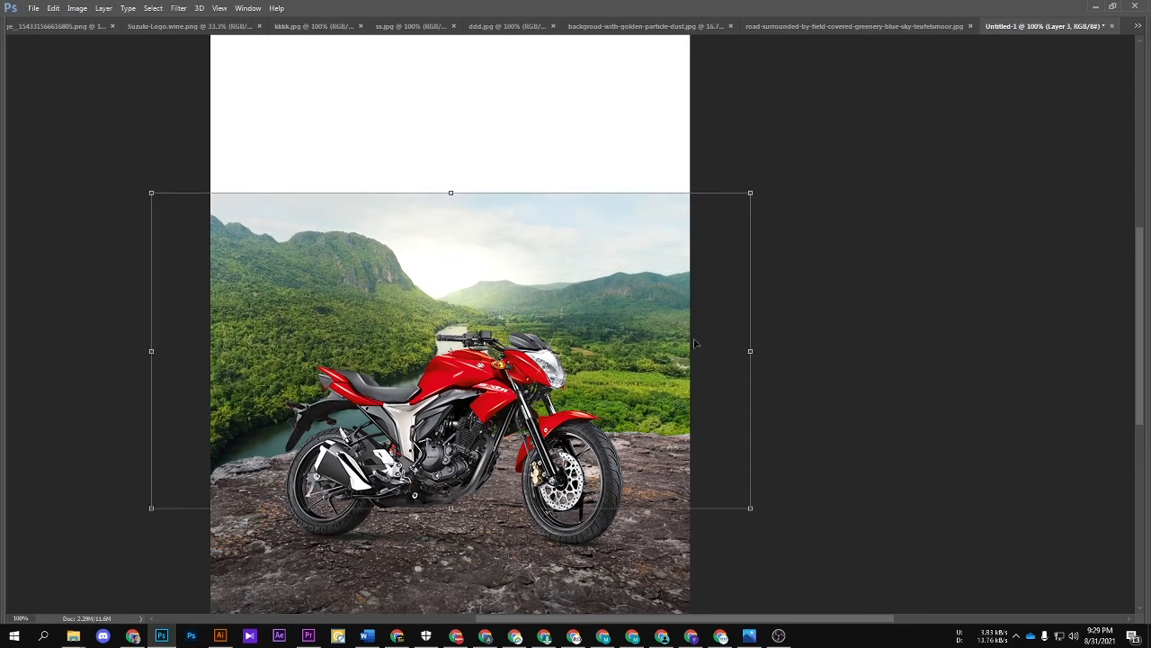
click(855, 356)
Step: Add a new empty layer directly above the rock layer, clipped to it
key(Tab)
click(1073, 565)
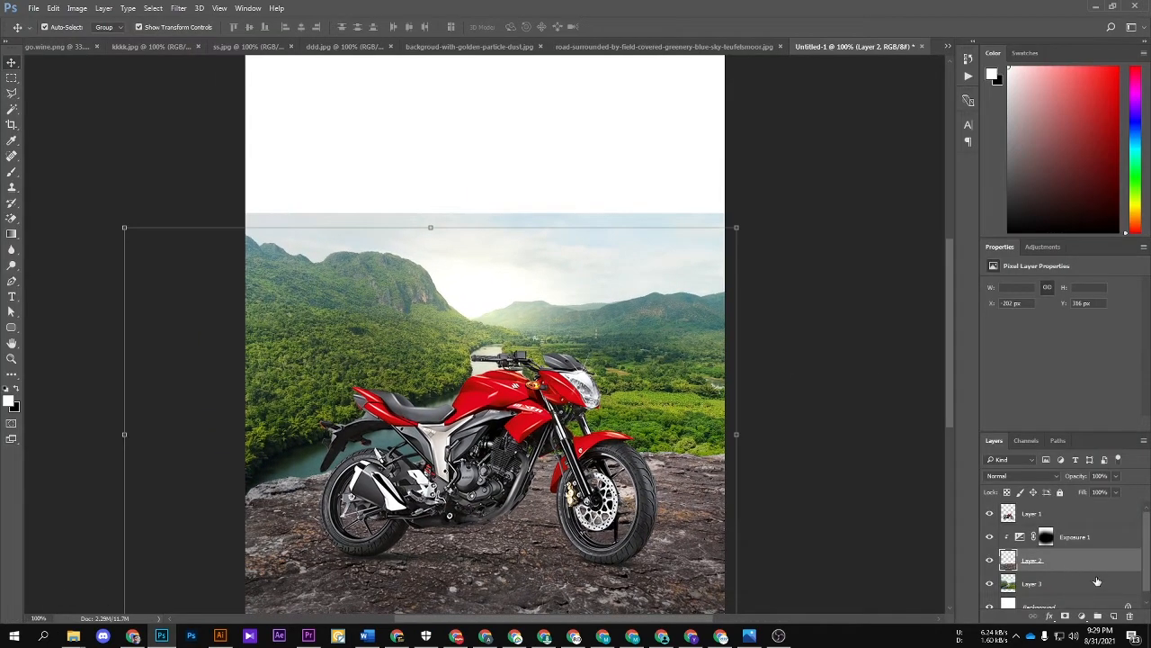
click(1113, 617)
Step: Try painting green sampled from the valley along the rock's upper edge with the 700 px soft brush, and undo the stroke
key(b)
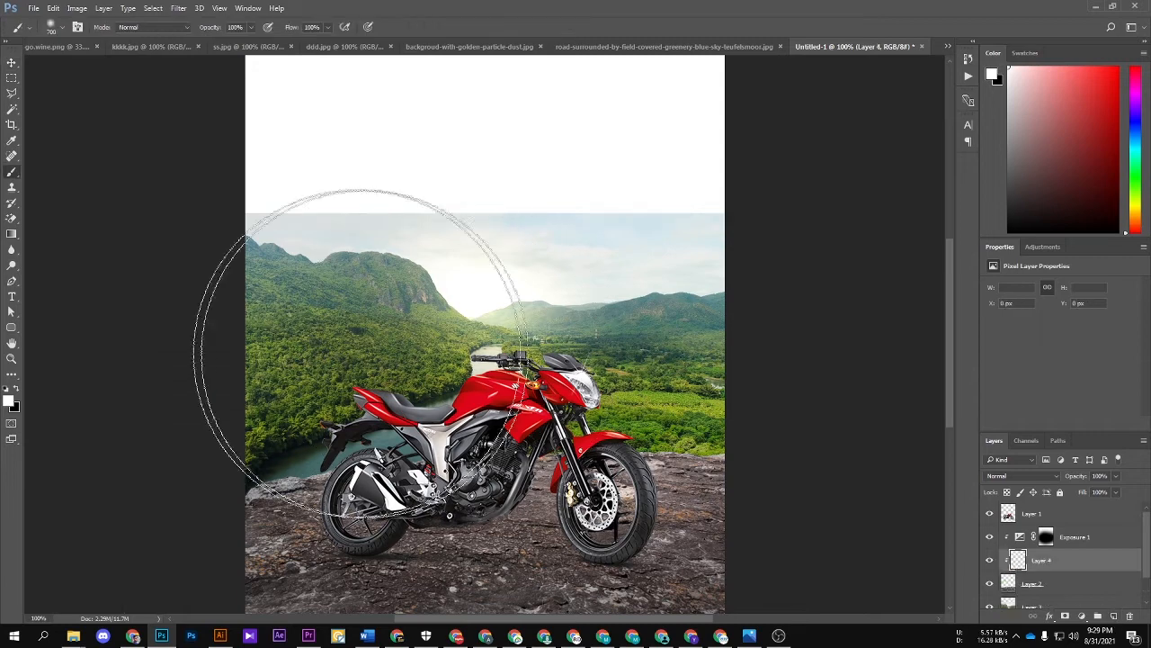
alt+click(412, 347)
drag(385, 382, 766, 368)
key(ctrl+z)
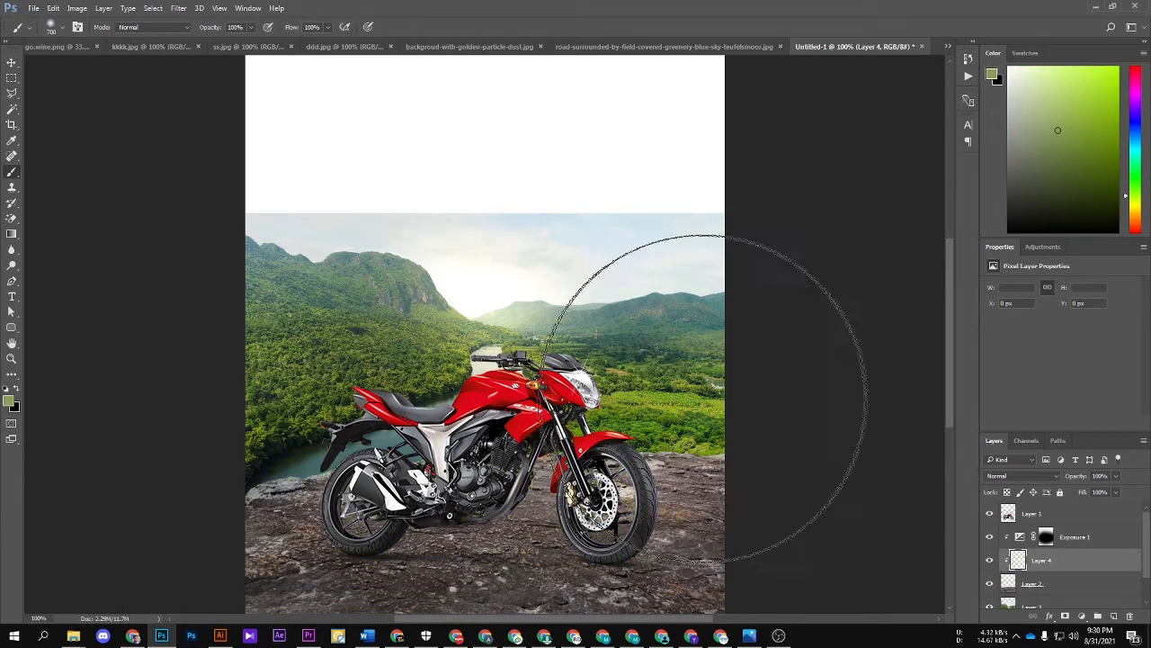
Step: Paint pale green sampled from the valley along the rock's upper edge with a 300 px soft brush, and set the layer opacity to 31%
key([)
key([)
key([)
key([)
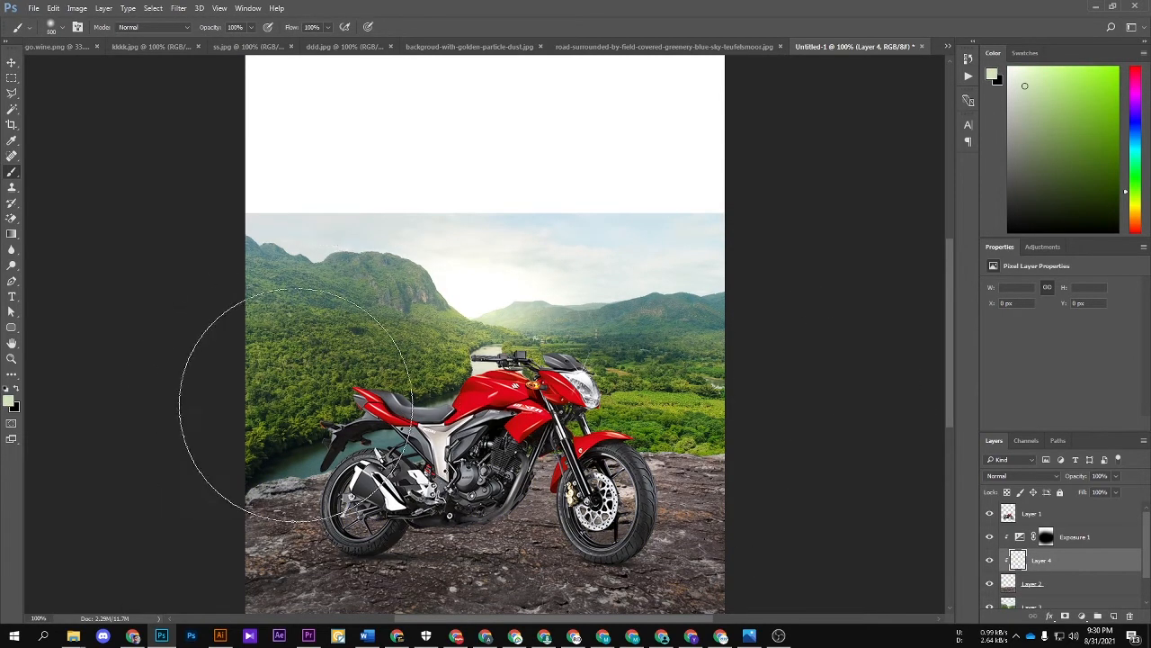
mouse_move(252, 448)
mouse_down()
mouse_move(440, 413)
mouse_move(704, 399)
mouse_up()
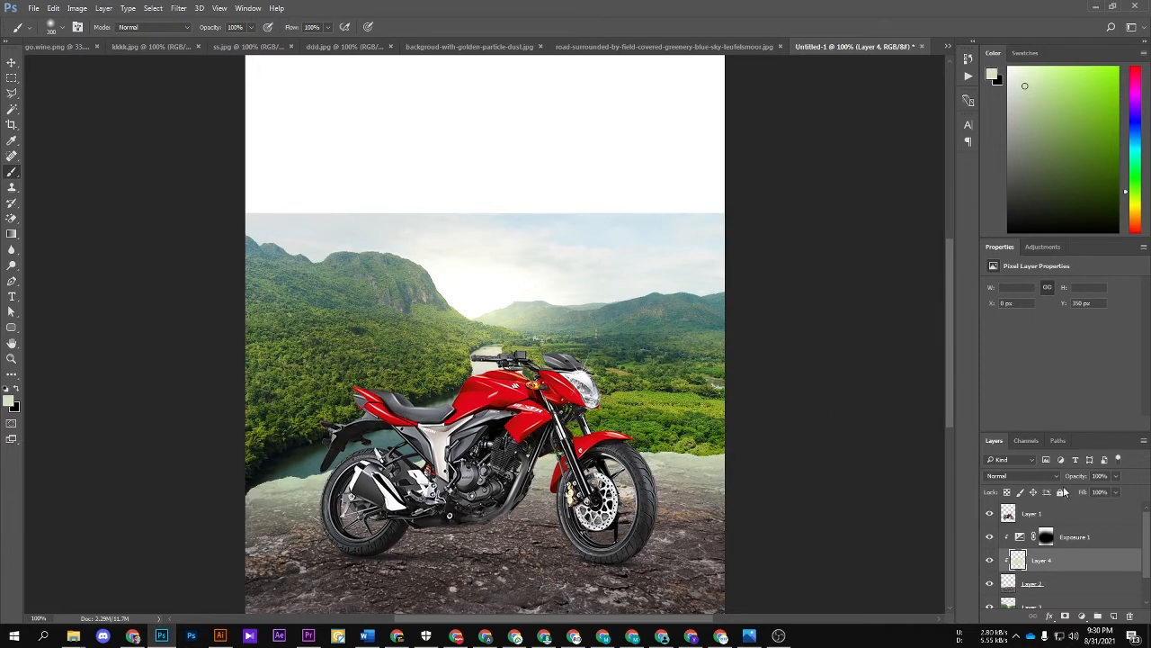
drag(1073, 476, 1027, 478)
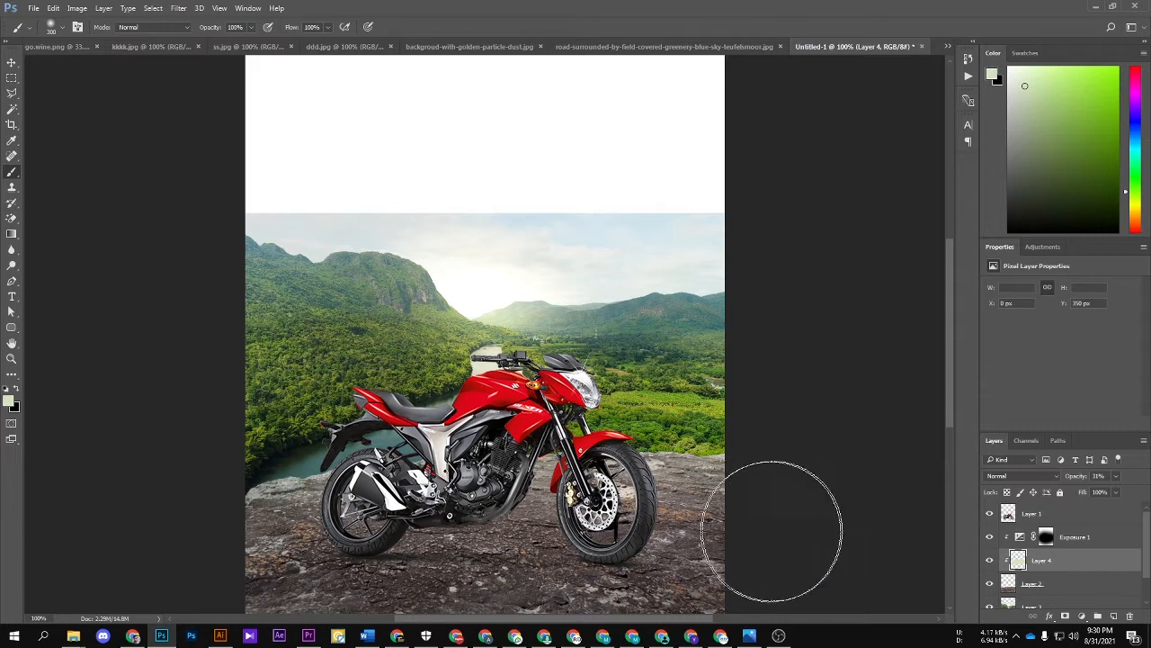
Step: Add a clipped layer above the pale green one and paint soft black shading along the rock's outer edges with a 600 px brush
scroll(840, 491, down, 3)
key(v)
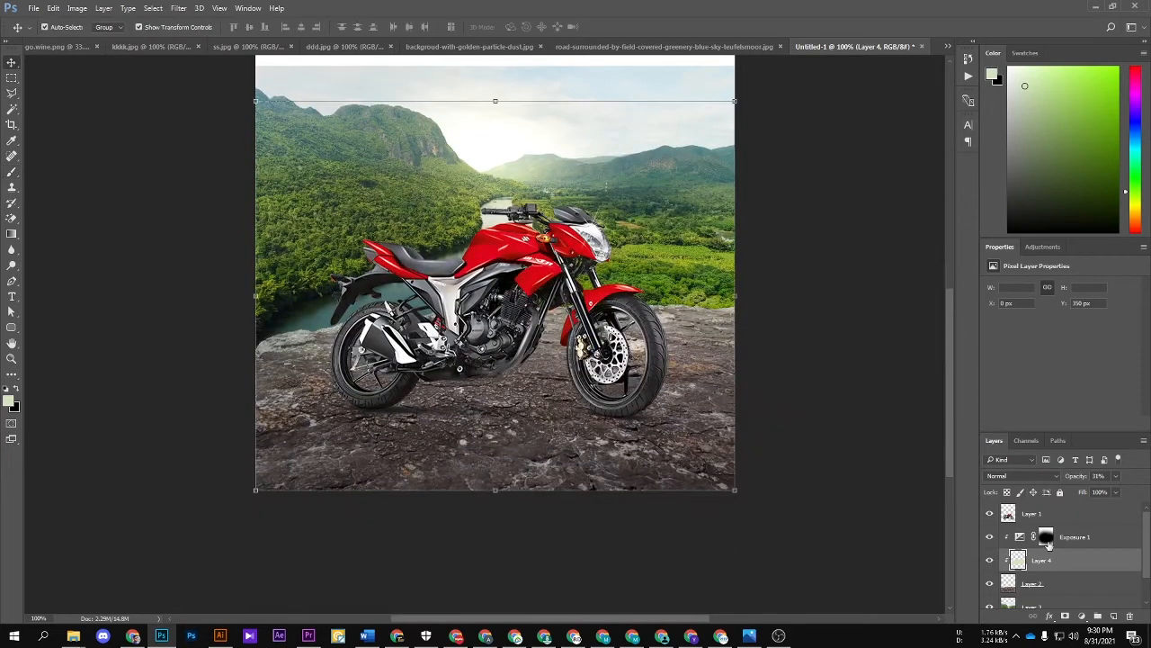
click(1114, 616)
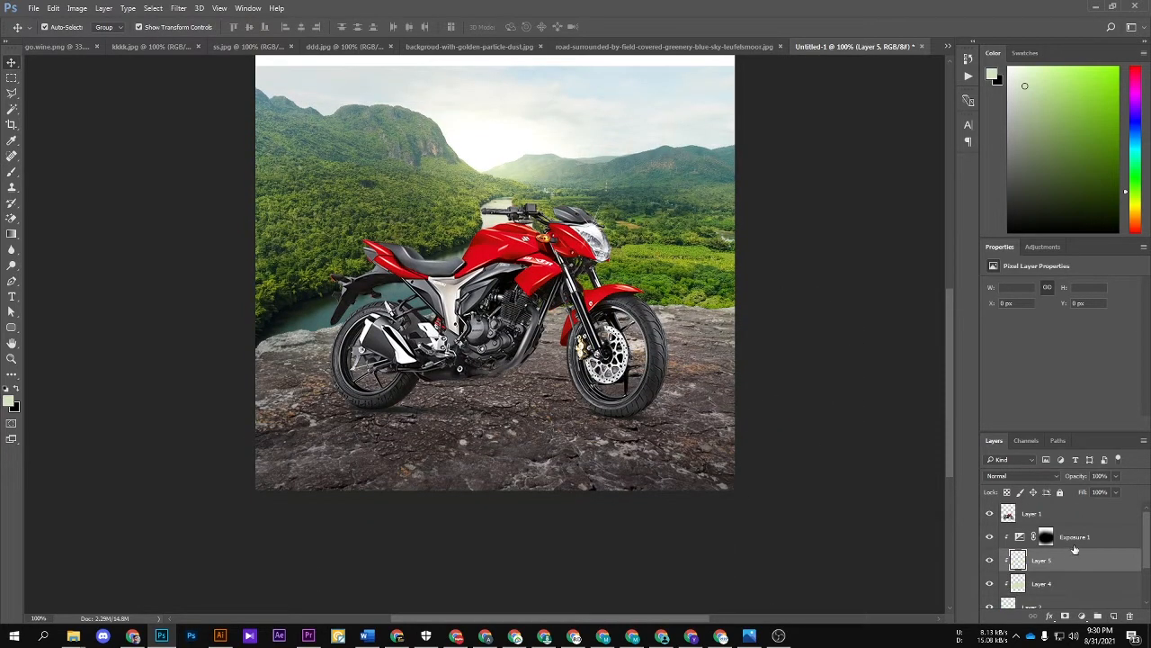
key(b)
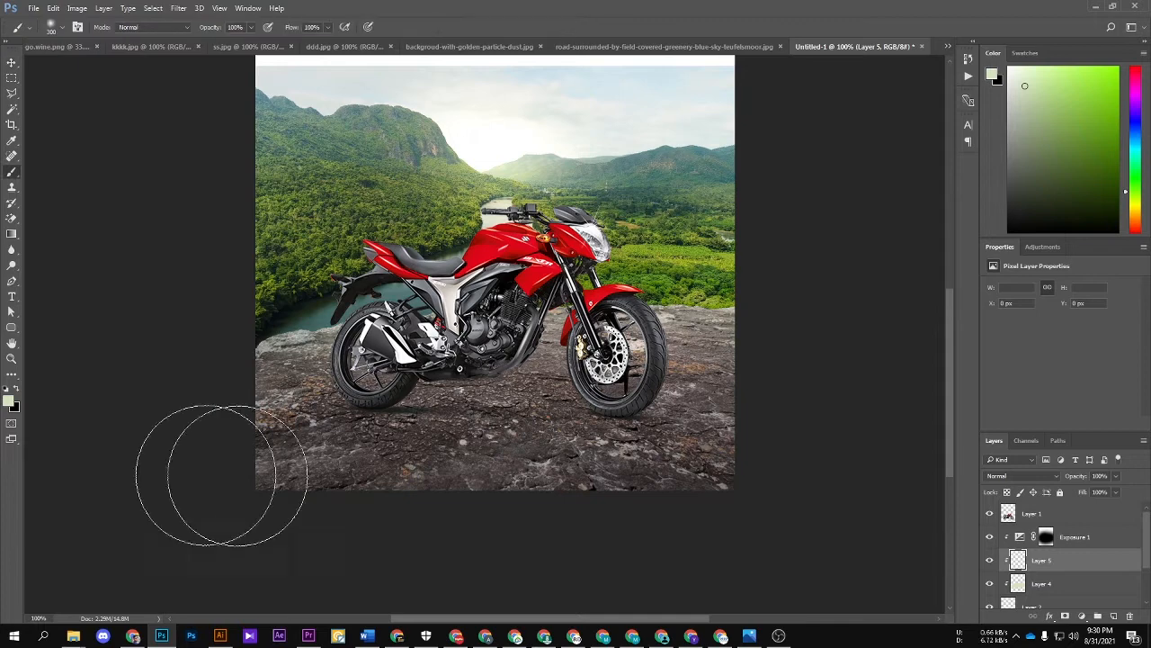
click(7, 390)
key(bracketright)
key(bracketright)
key(bracketright)
key(bracketright)
key(bracketright)
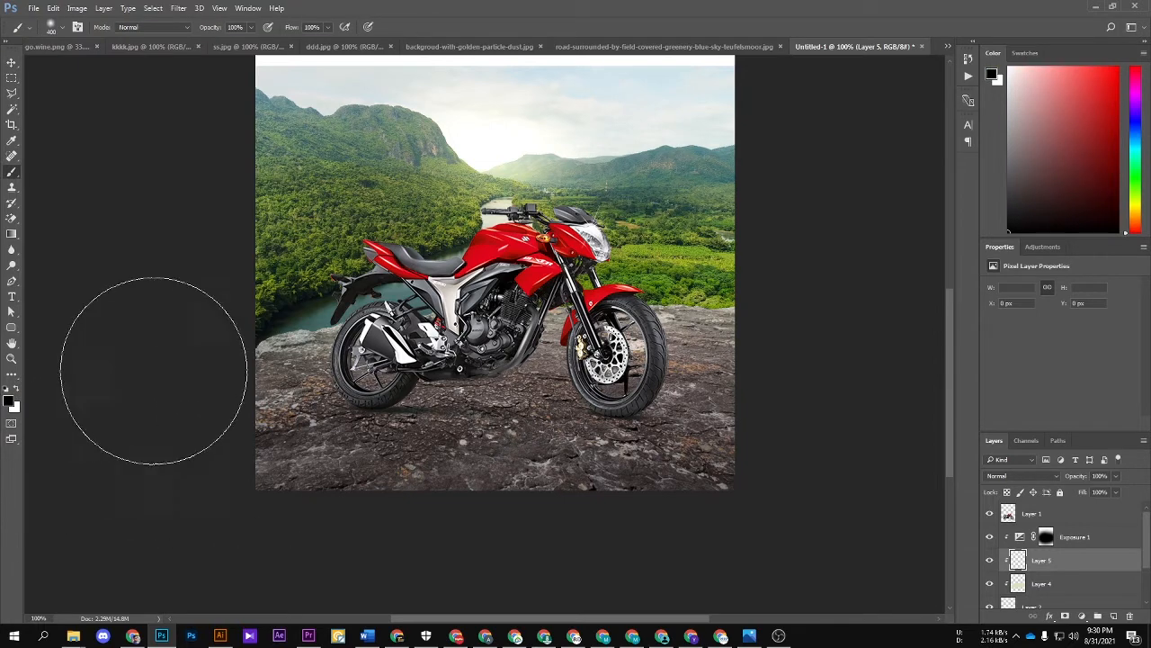
mouse_move(857, 484)
mouse_down()
mouse_move(879, 274)
mouse_move(875, 337)
mouse_move(823, 486)
mouse_up()
drag(425, 445, 495, 231)
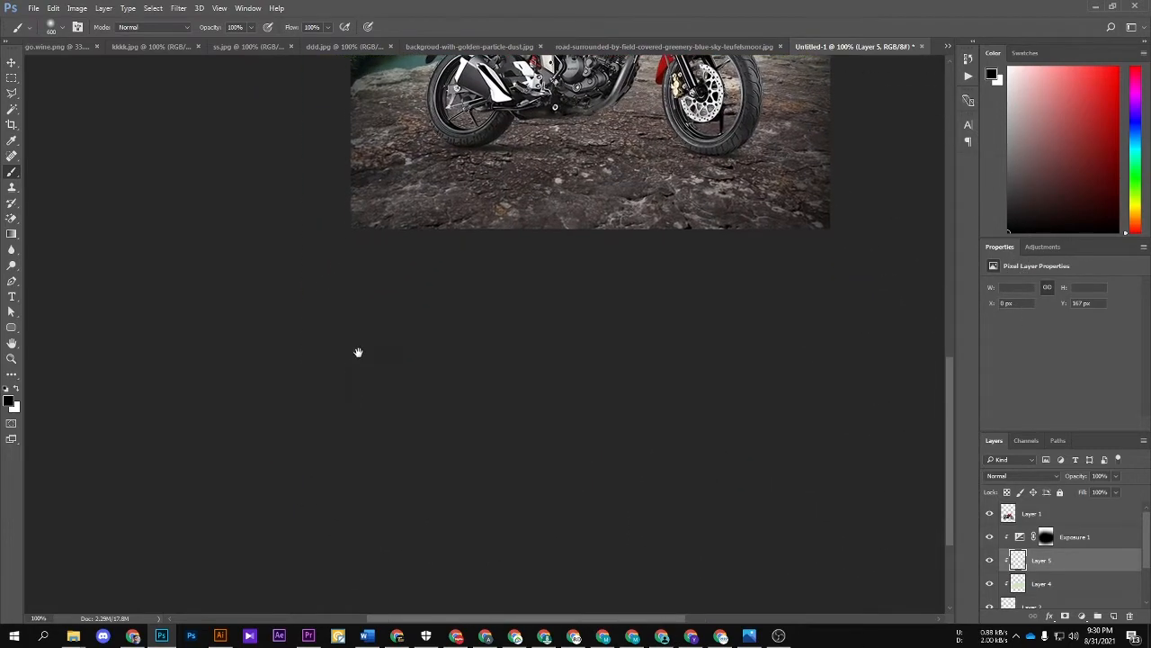
drag(828, 414, 624, 478)
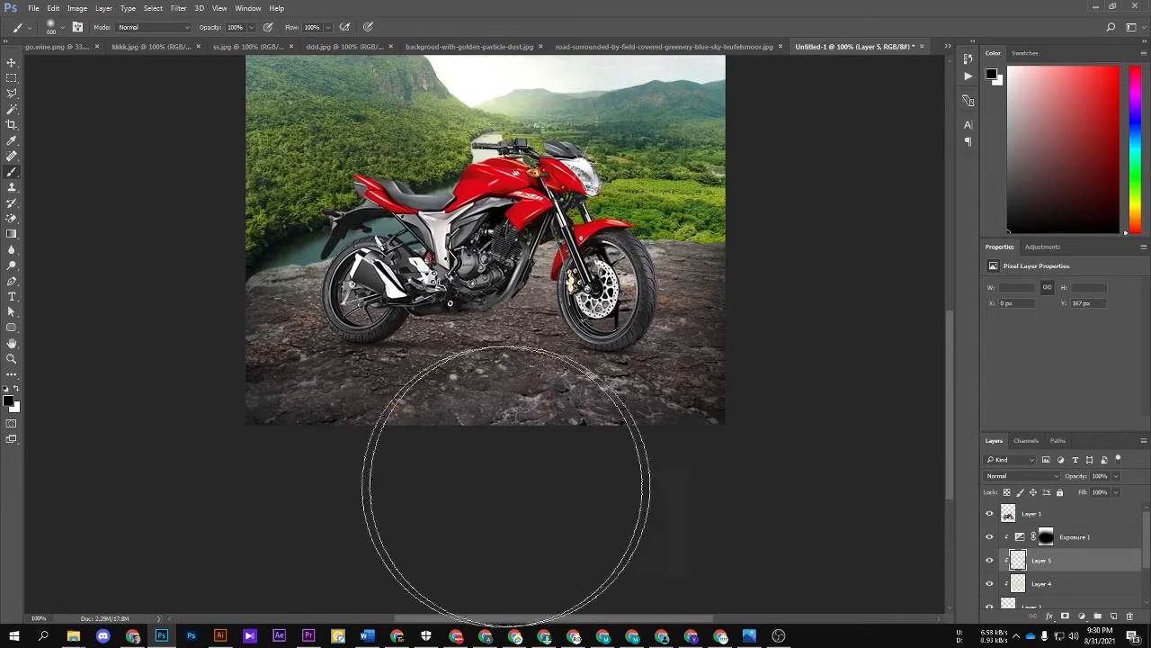
scroll(794, 558, up, 2)
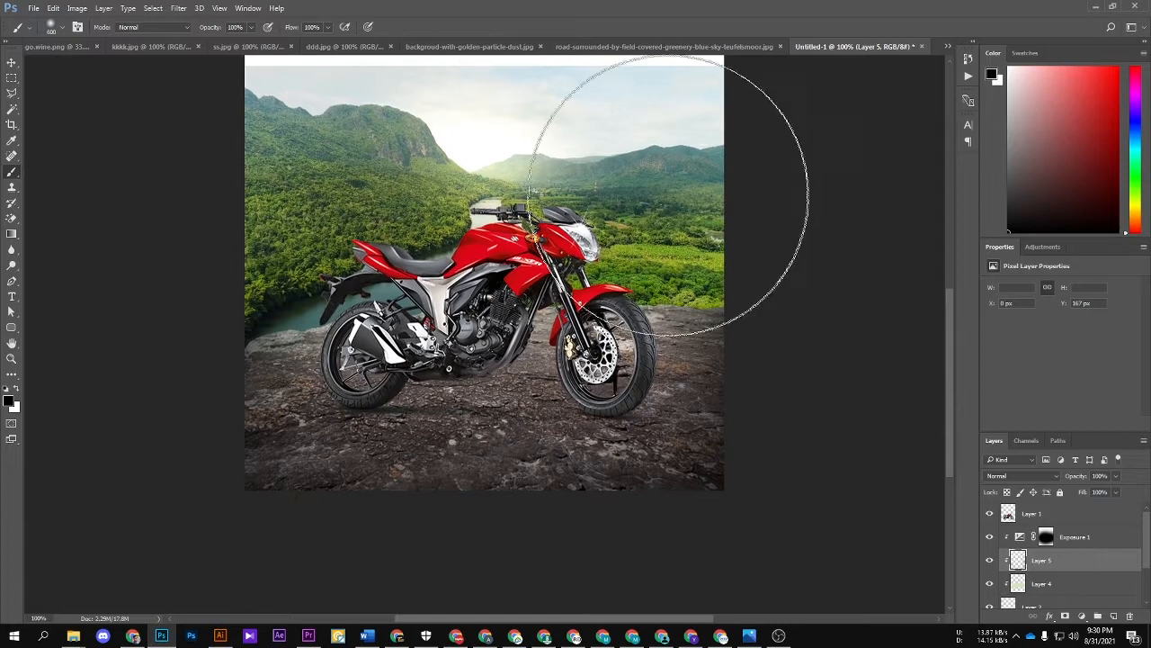
drag(779, 313, 788, 342)
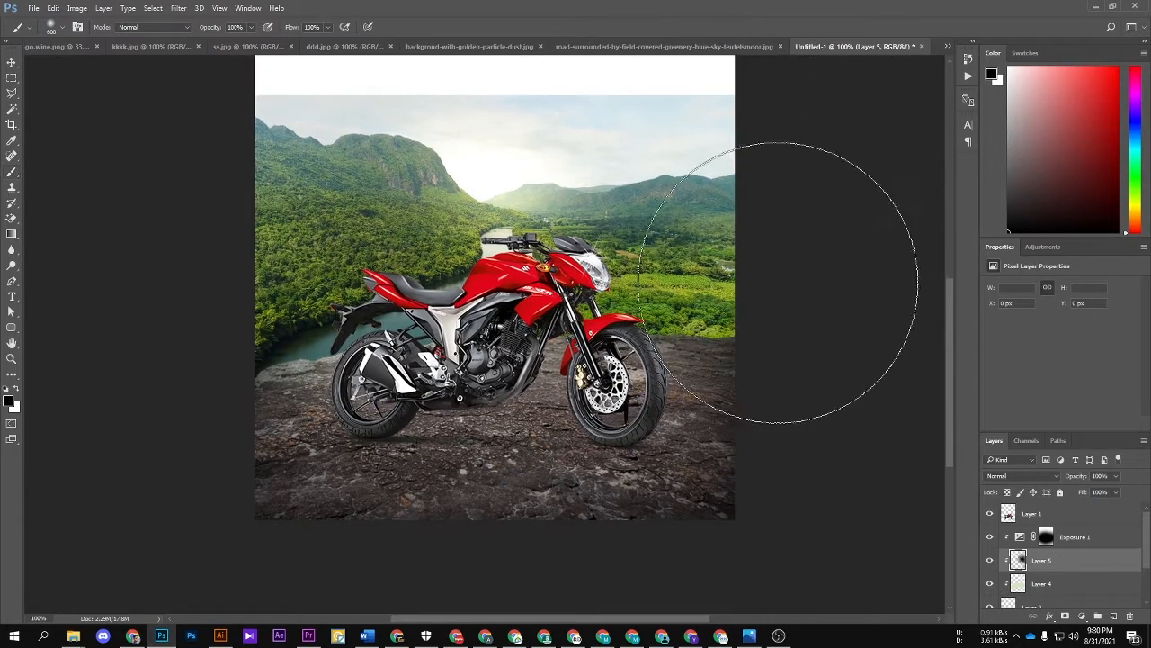
Step: Select the sky of the river valley layer with the Quick Selection tool and hide it with an inverted layer mask
key(v)
click(832, 248)
drag(789, 242, 804, 283)
click(640, 233)
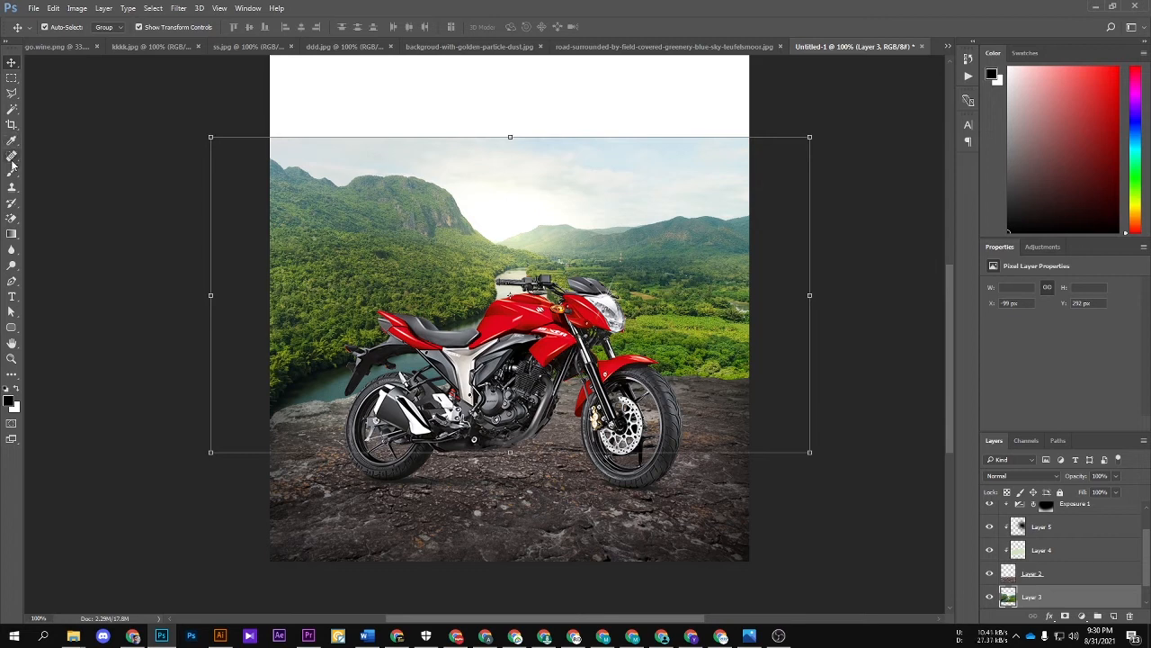
click(11, 111)
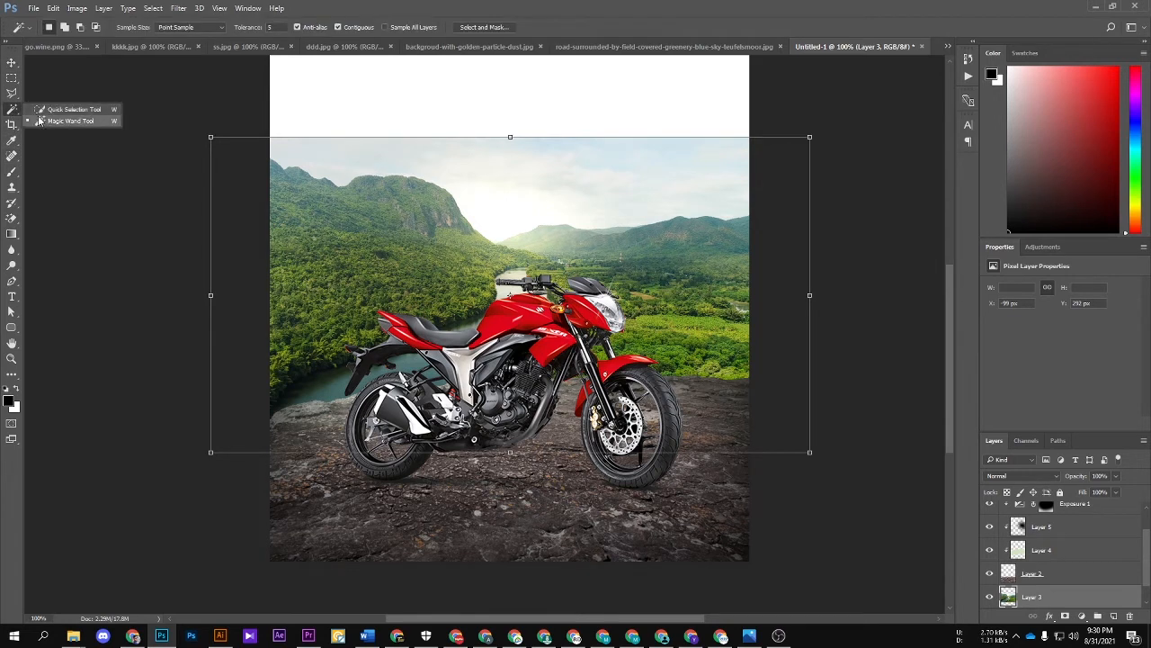
click(50, 119)
click(12, 111)
click(54, 108)
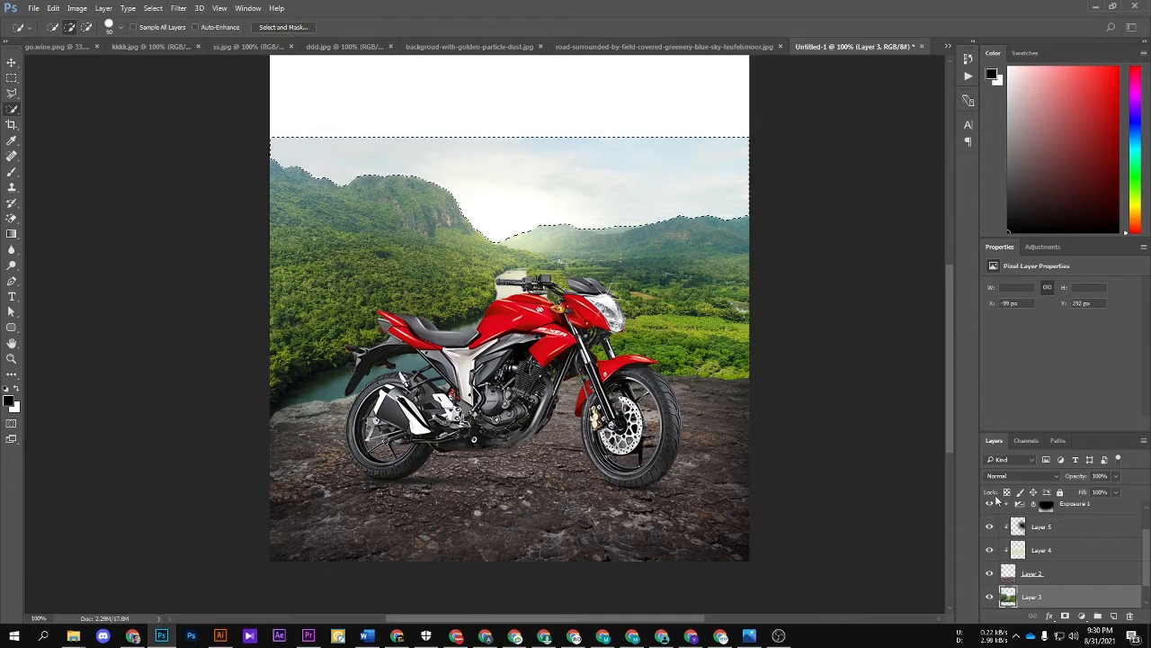
click(1066, 616)
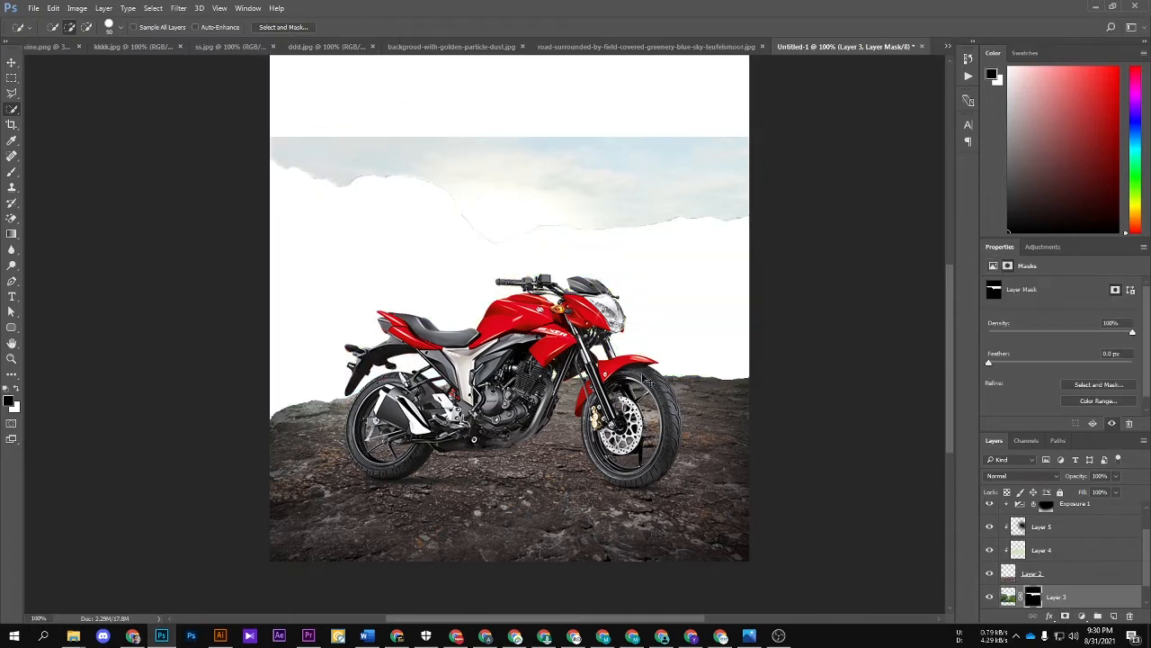
key(ctrl+i)
key(v)
click(882, 250)
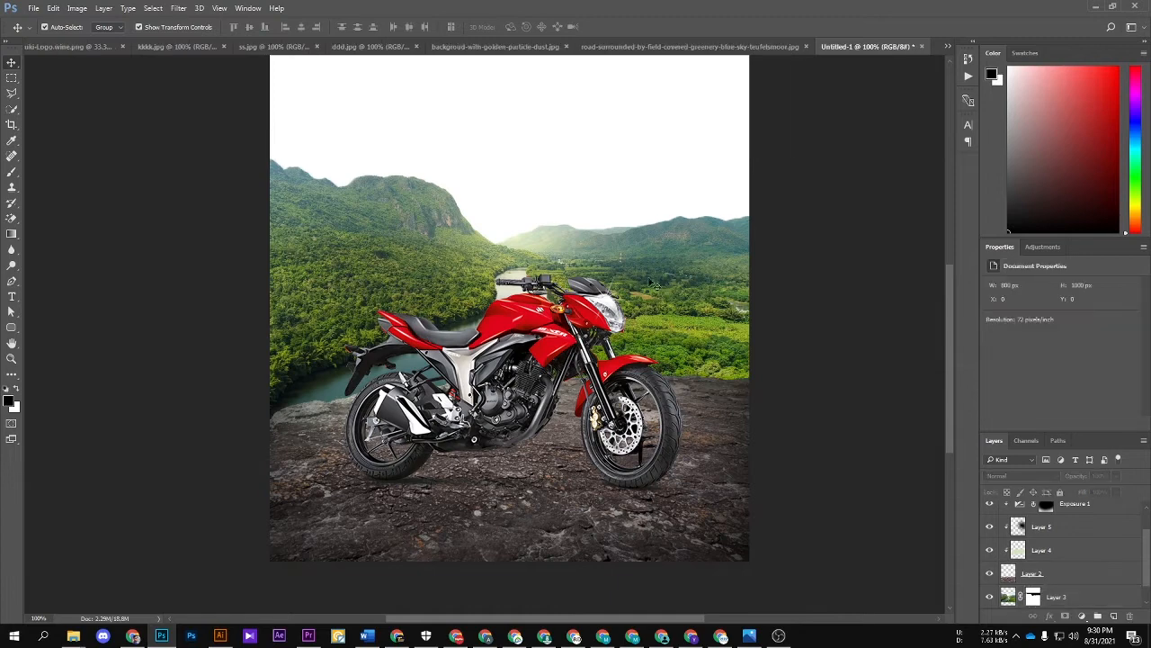
Step: Add a new empty layer directly above the river valley layer and clip it to the valley
click(654, 282)
key(b)
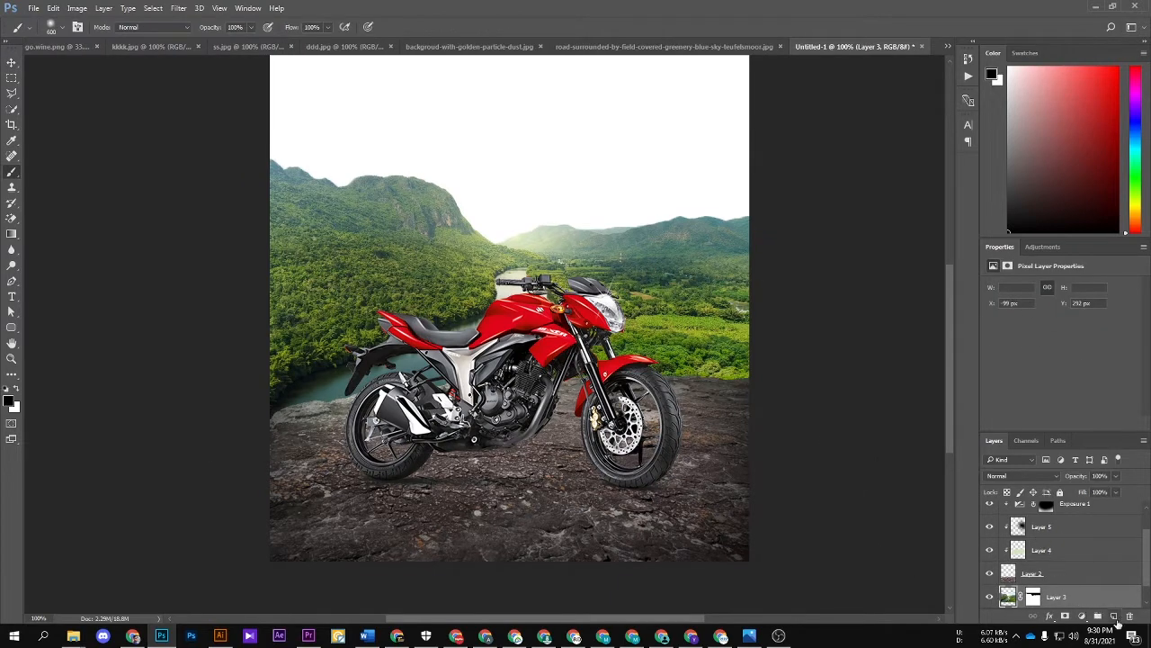
alt+click(527, 206)
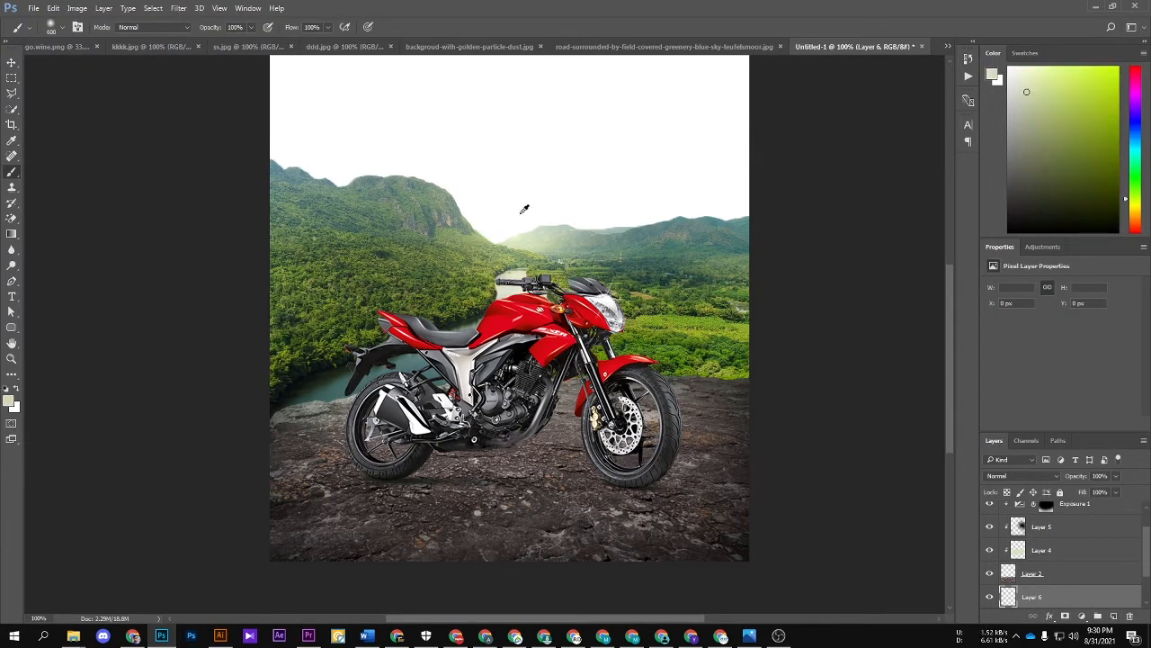
drag(386, 90, 533, 85)
key(ctrl+z)
right_click(1101, 597)
click(1031, 267)
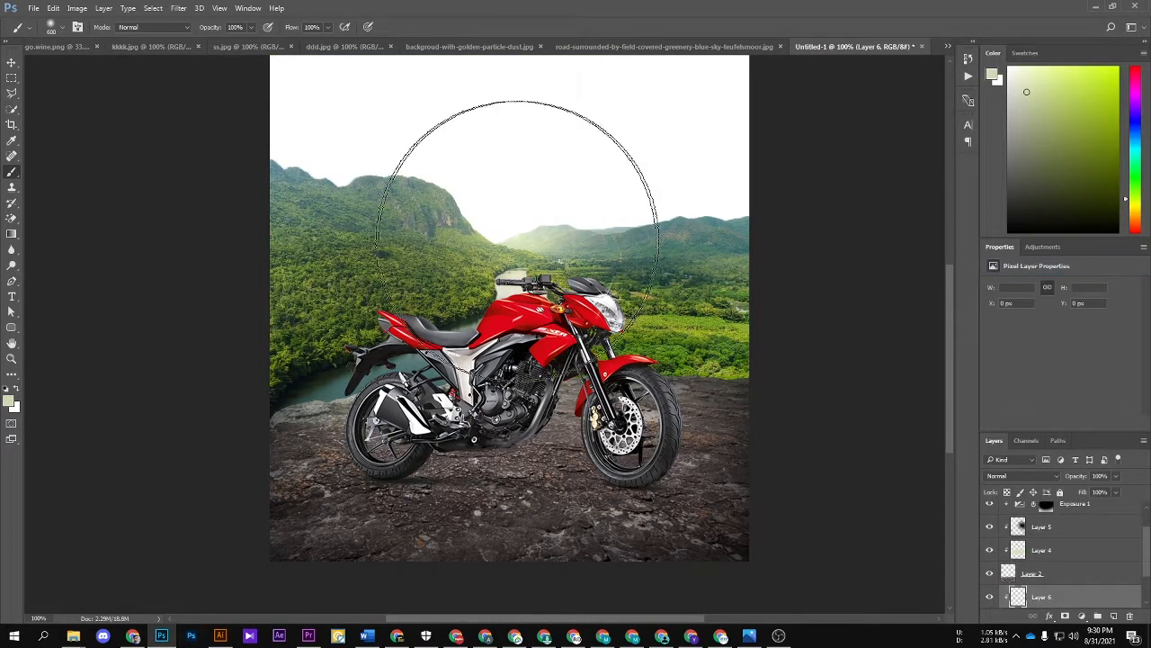
Step: Paint pale yellow-green haze over the valley with a 400 px soft brush at 26% opacity, and reduce the haze layer's opacity to 60%
alt+click(509, 240)
key(bracketleft)
key(bracketleft)
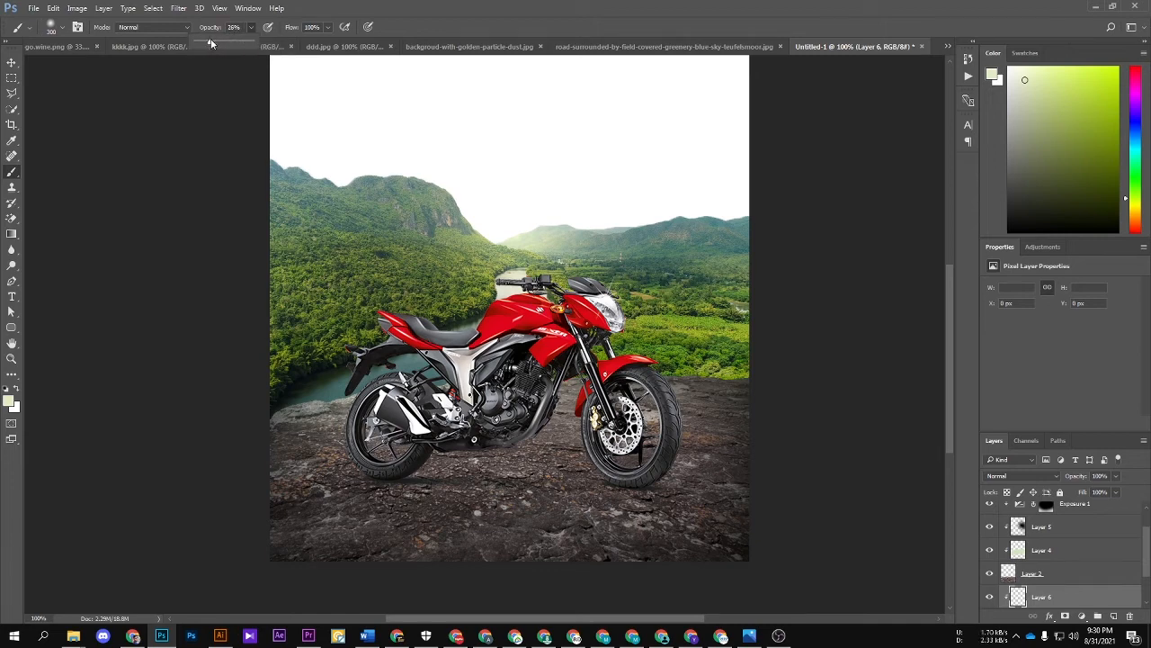
key(bracketright)
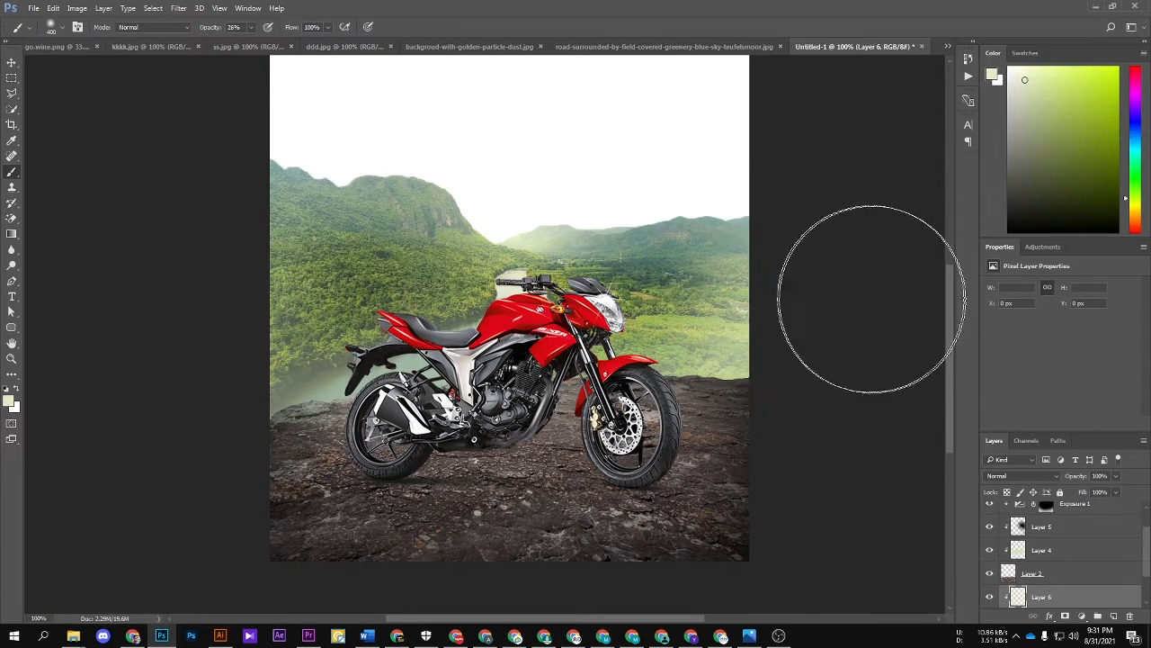
key(v)
drag(1067, 477, 1058, 476)
key(ctrl+minus)
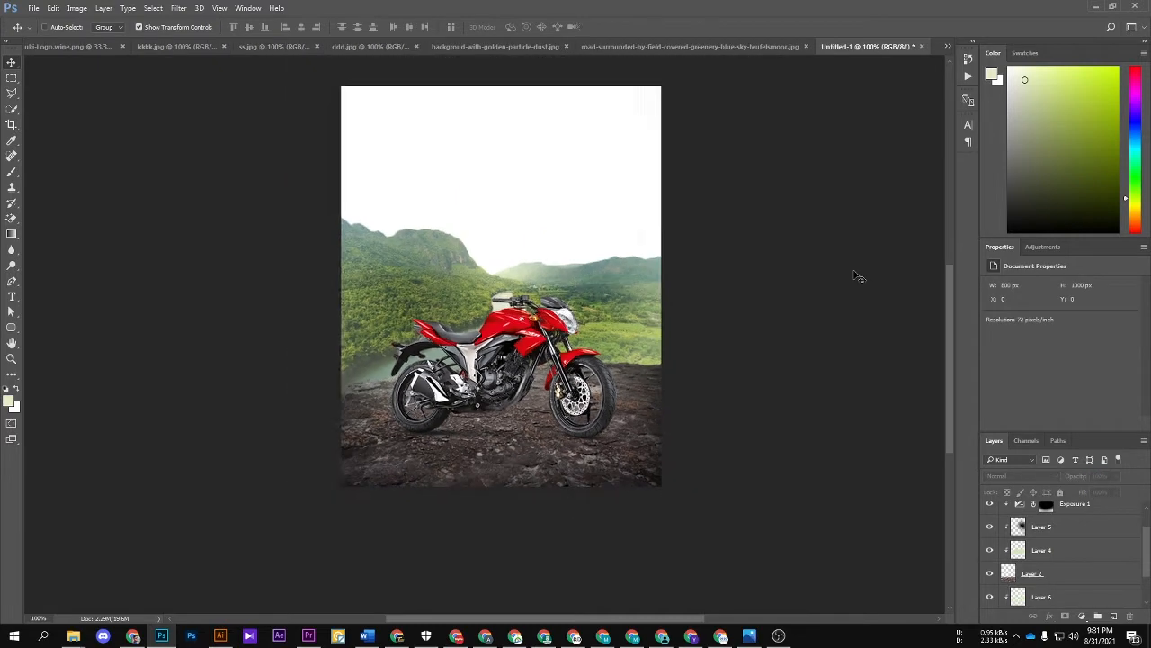
key(Tab)
Step: Copy the country road photo with the cloudy blue sky into the Untitled-1 poster
key(Tab)
key(ctrl+plus)
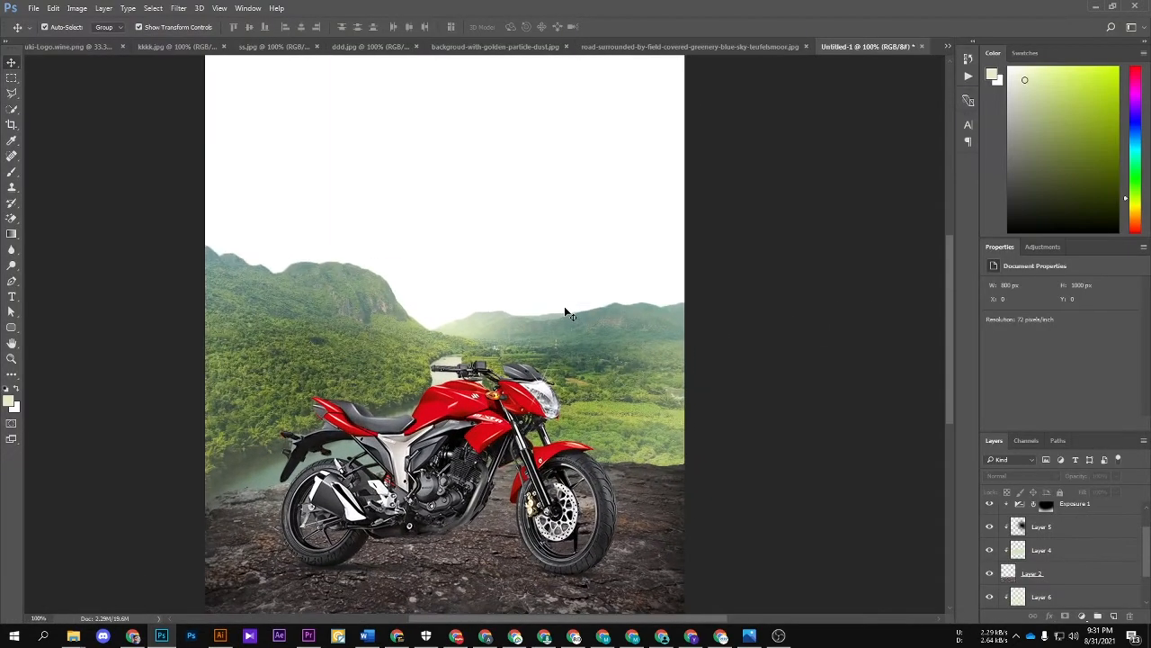
click(634, 47)
key(Tab)
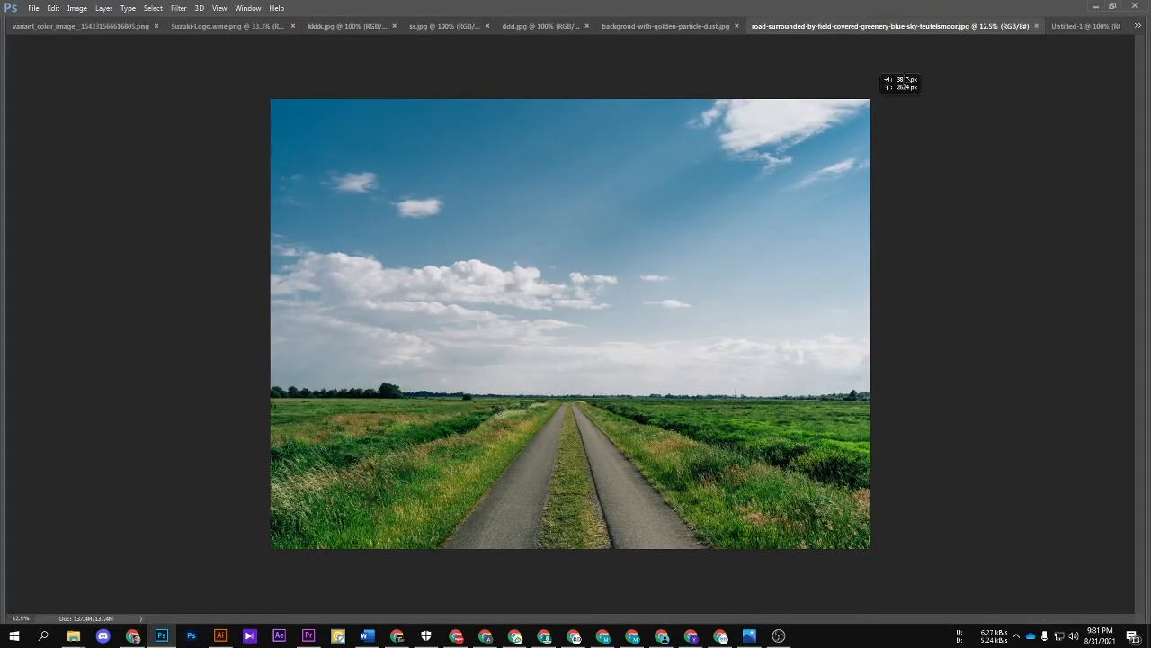
click(1102, 28)
key(ctrl+v)
Step: Scale the pasted road photo down and position it so its sky fills the upper part of the poster
key(ctrl+minus)
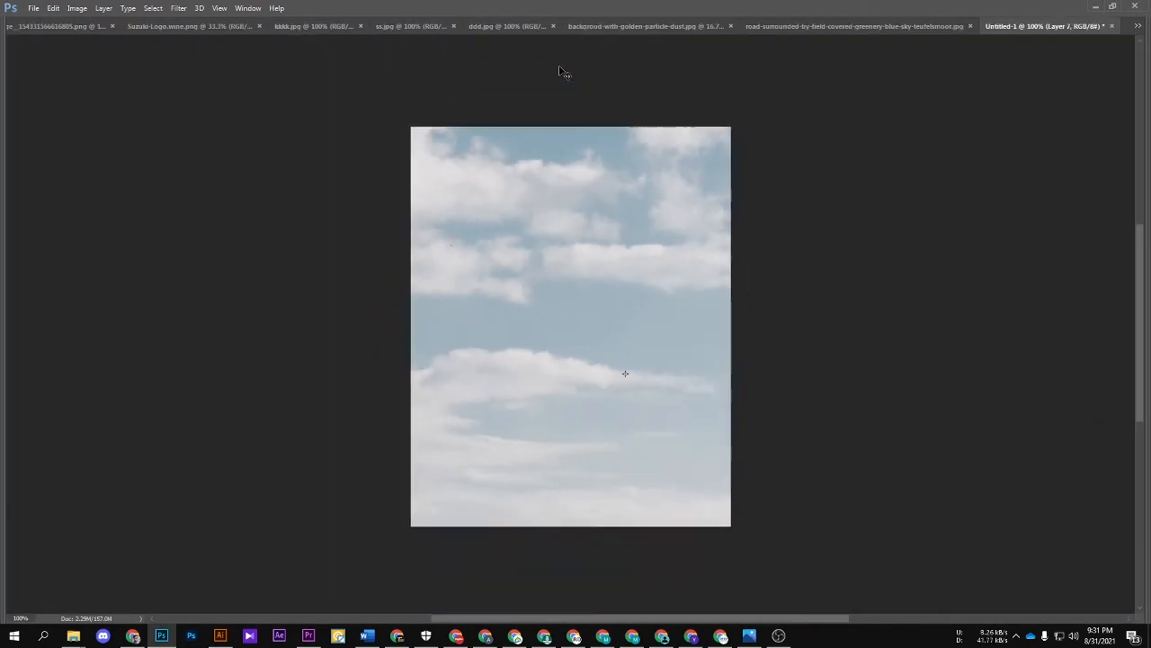
key(ctrl+minus)
key(ctrl+minus)
key(ctrl+minus)
key(ctrl+t)
key(ctrl+minus)
key(ctrl+minus)
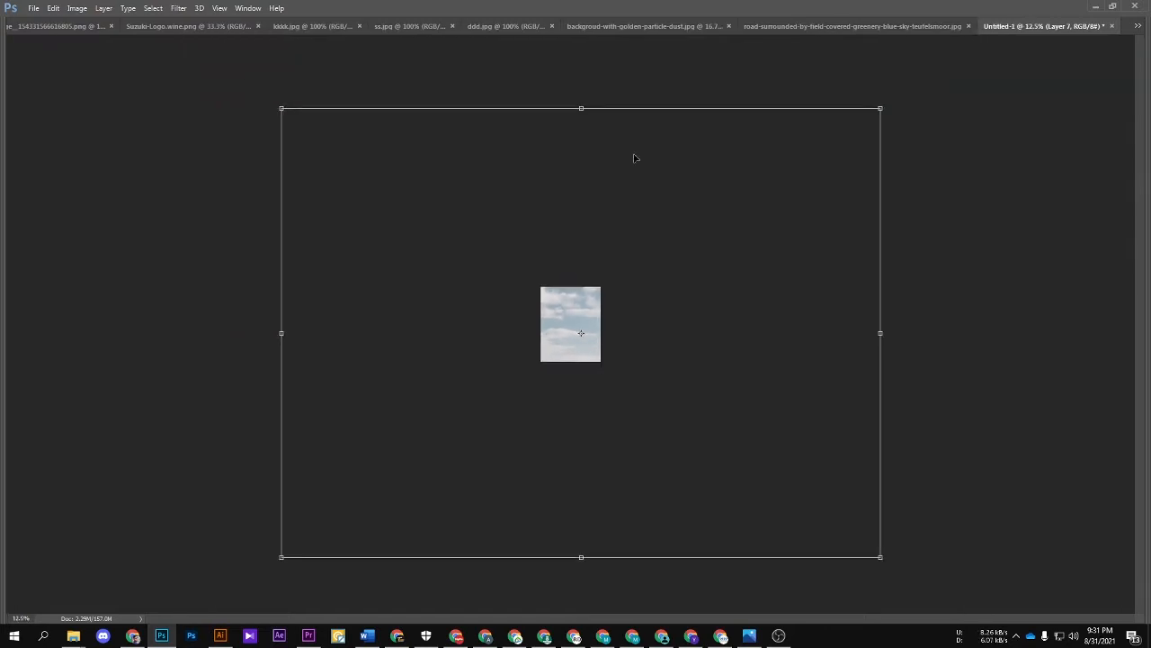
drag(880, 108, 566, 212)
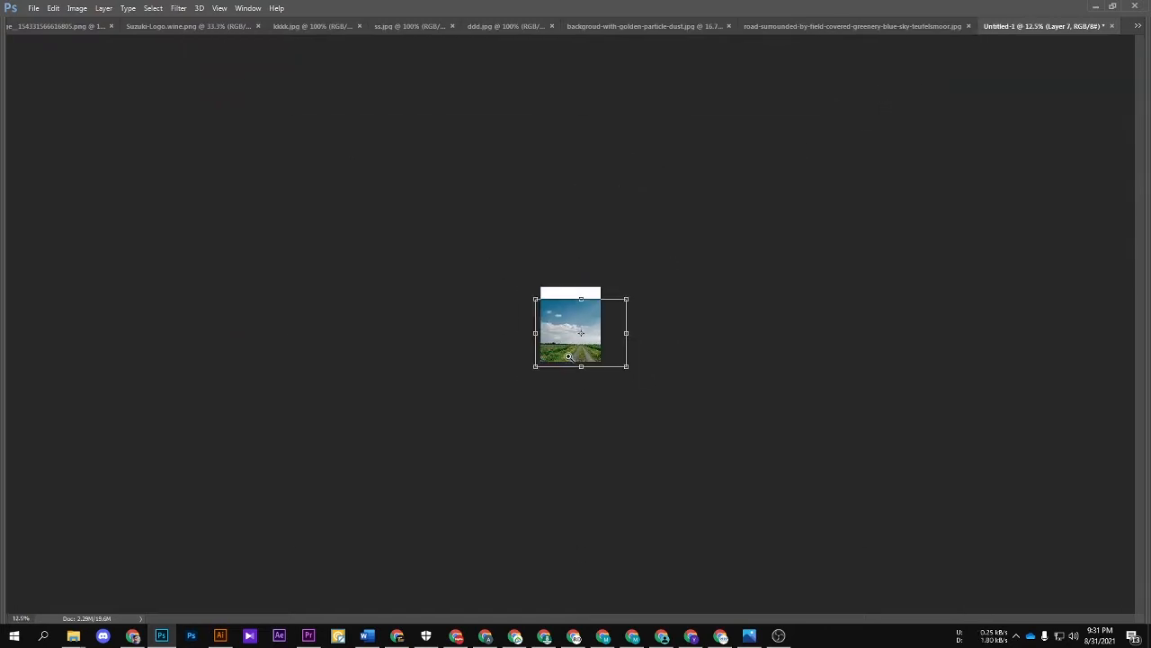
key(ctrl+plus)
key(ctrl+plus)
key(ctrl+plus)
drag(645, 299, 619, 271)
drag(688, 406, 712, 420)
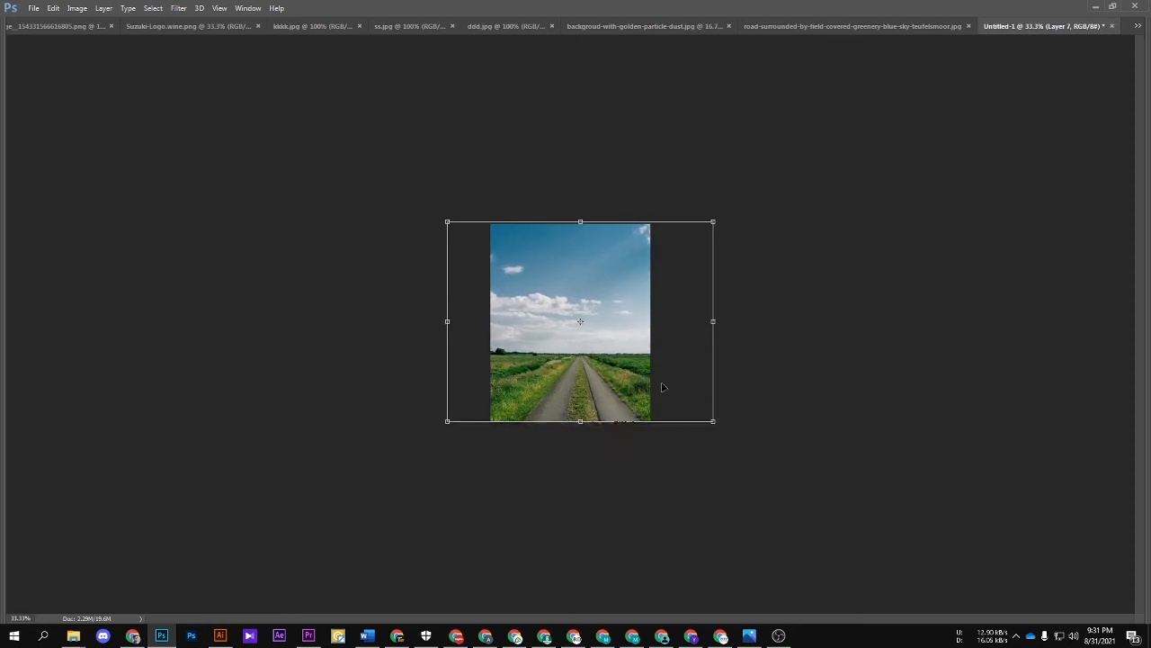
drag(662, 387, 656, 384)
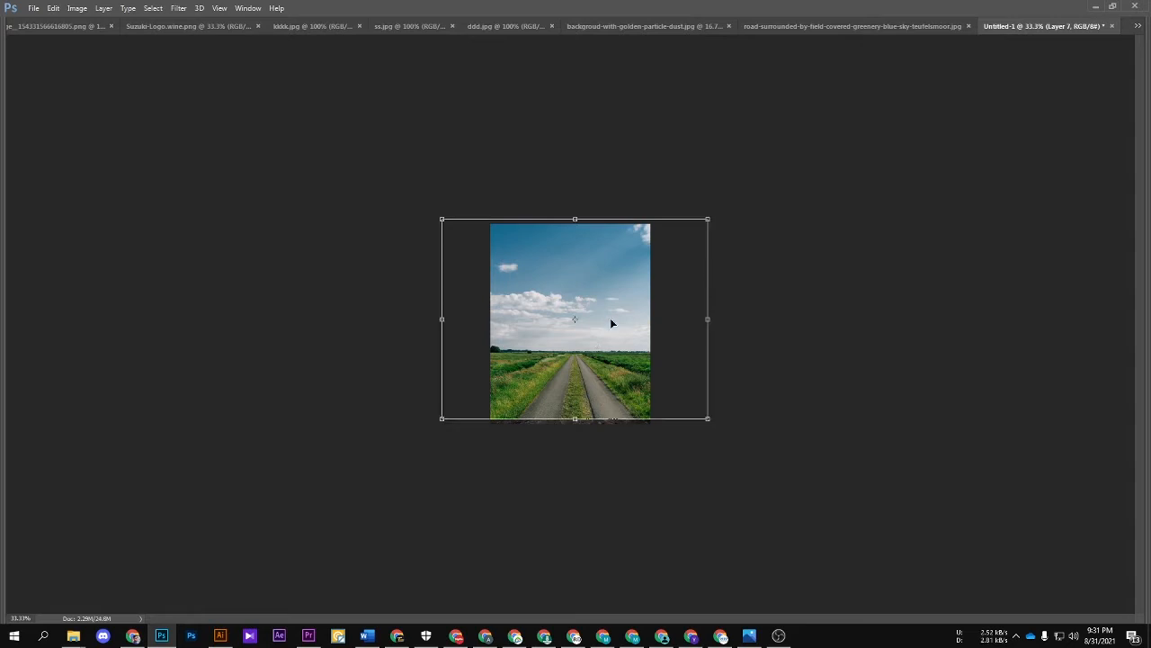
Step: Send the road photo layer to the back so only its sky shows behind the mountains
key(ctrl+plus)
click(616, 288)
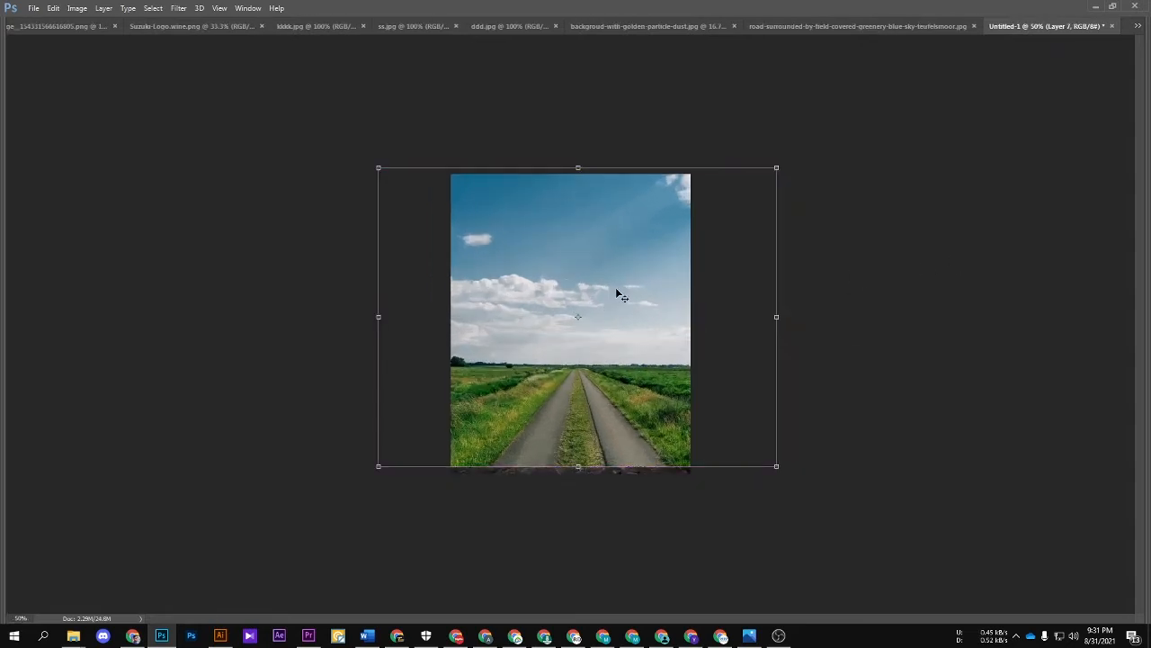
key(ctrl+shift+bracketleft)
key(ctrl+plus)
key(Tab)
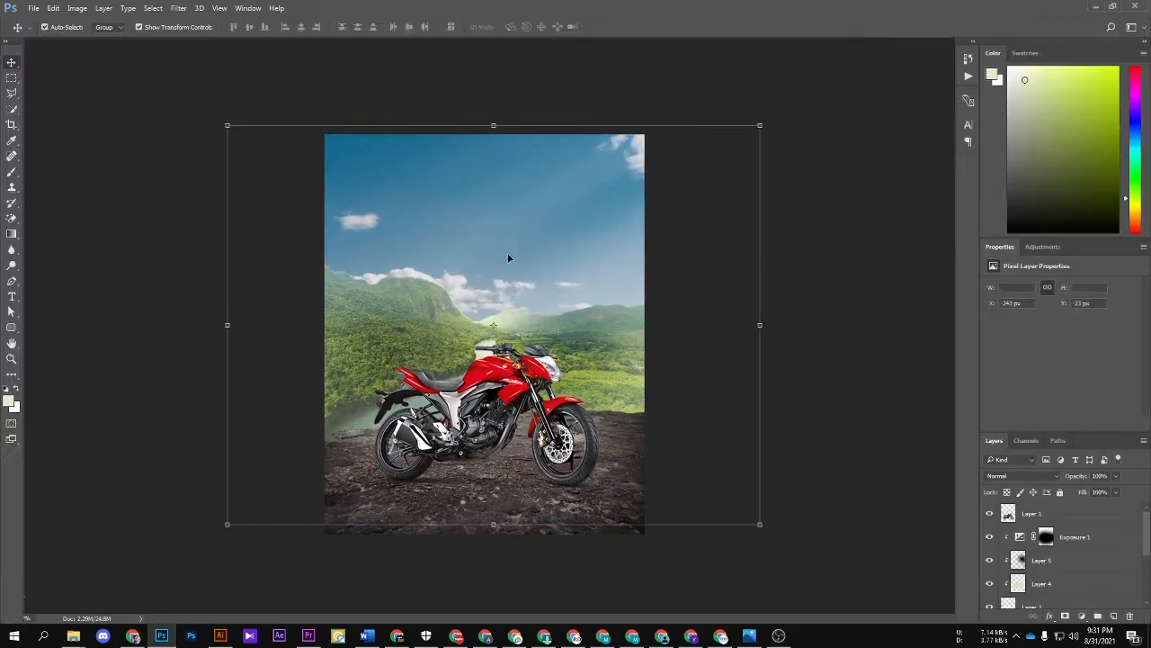
key(ctrl+plus)
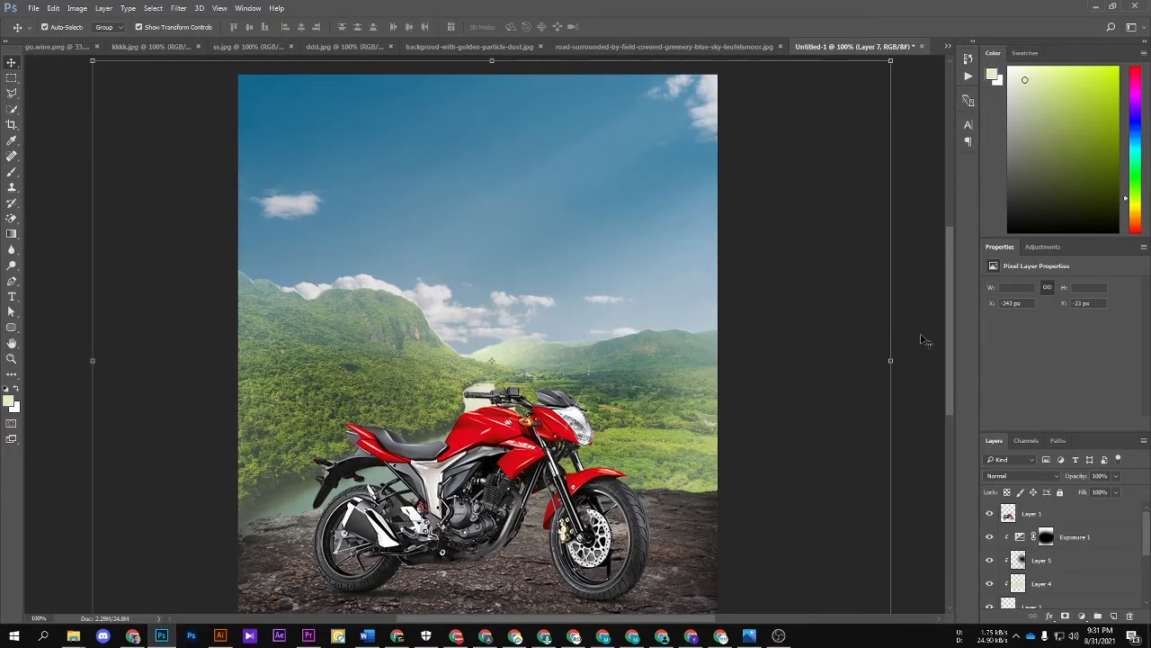
Step: Add a layer mask to the yellow-green haze layer and paint out its upper part with a black brush at 100% opacity
click(1031, 517)
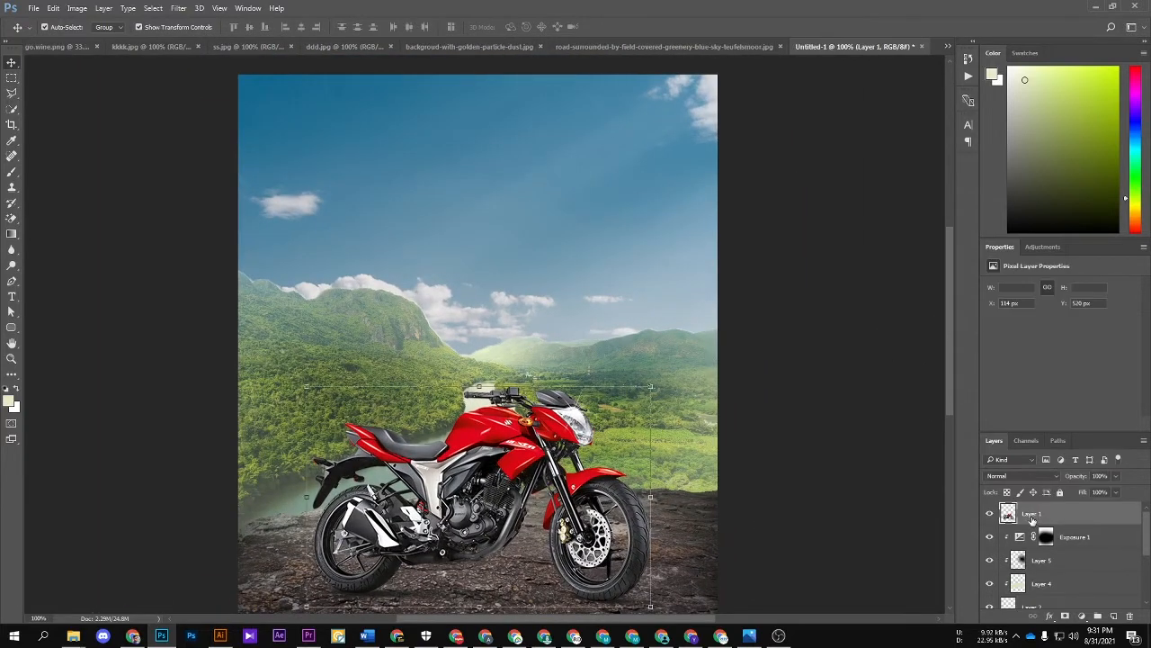
click(1052, 582)
scroll(1050, 582, down, 2)
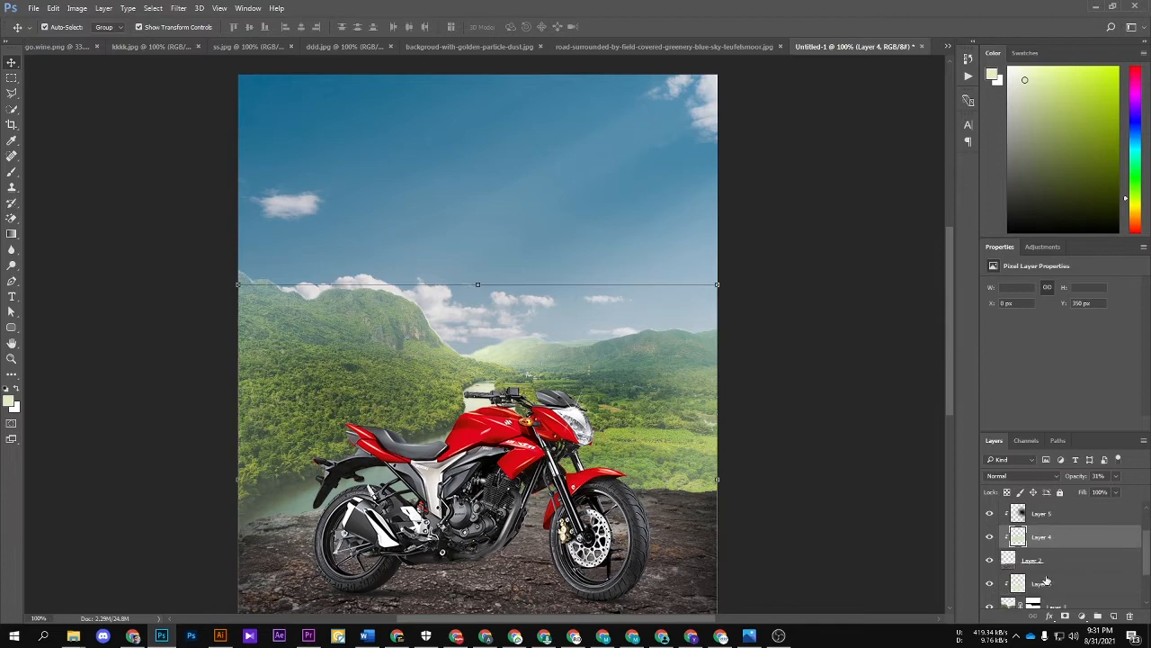
click(1059, 587)
click(1065, 617)
key(b)
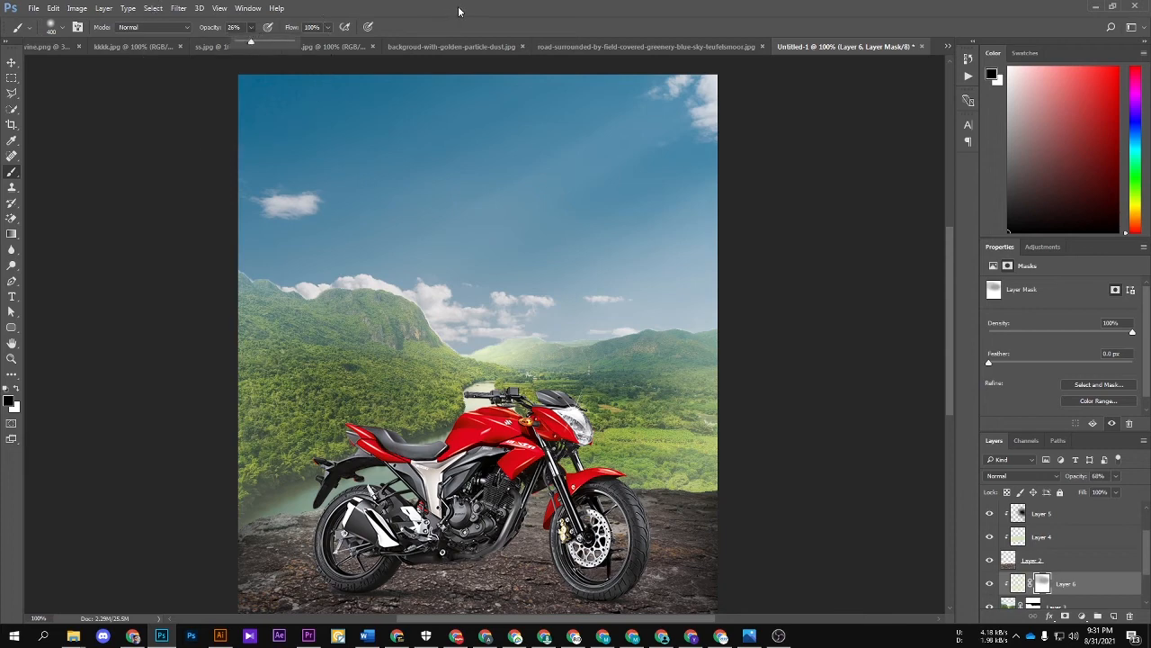
drag(272, 45, 297, 44)
mouse_move(515, 260)
mouse_down()
mouse_move(437, 259)
mouse_move(268, 222)
mouse_up()
Step: Try a blue-grey haze sampled from the sky, painted over the mountain tops on a new layer clipped to the valley
click(1114, 617)
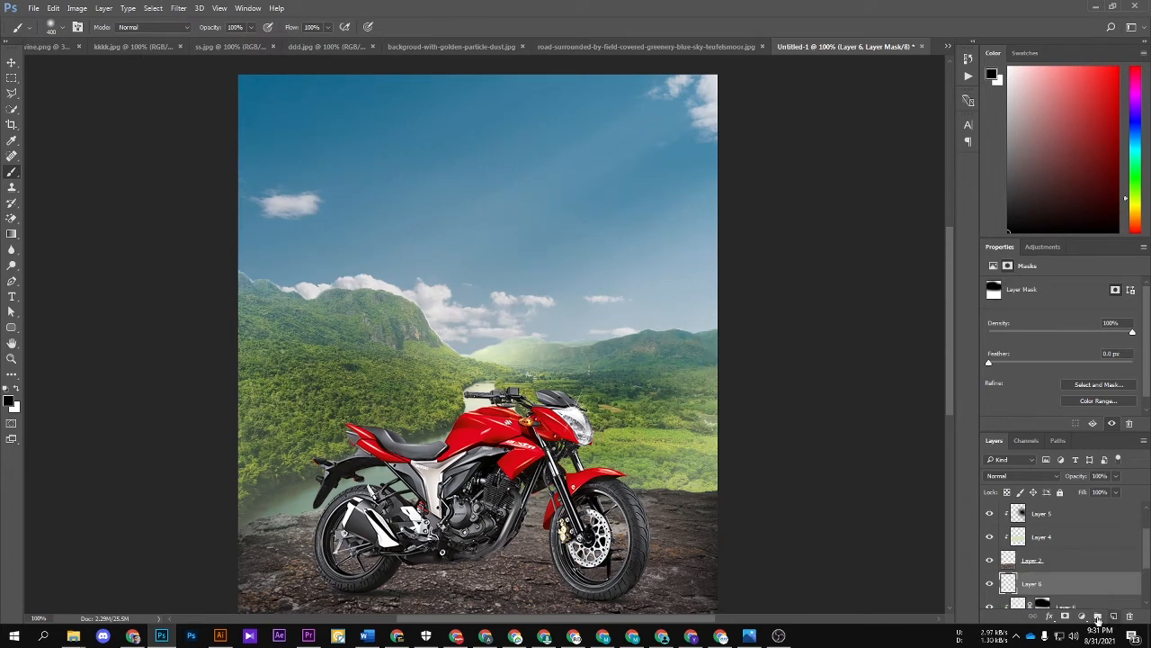
alt+click(587, 322)
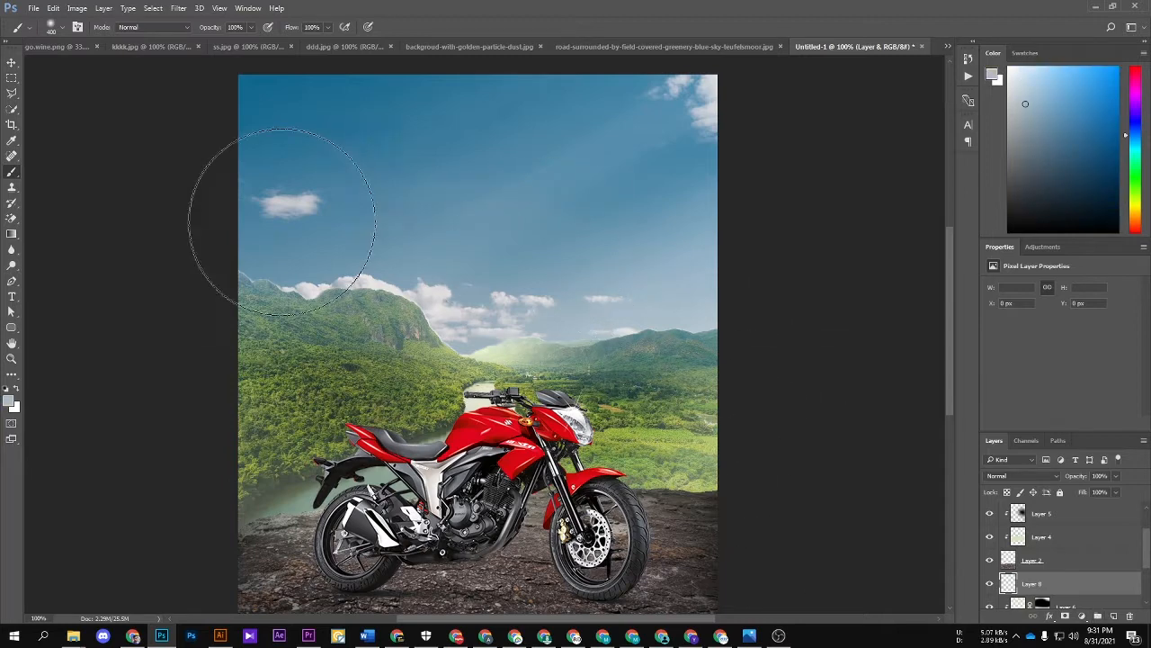
mouse_move(257, 206)
mouse_down()
mouse_move(461, 254)
mouse_move(710, 288)
mouse_up()
right_click(1043, 586)
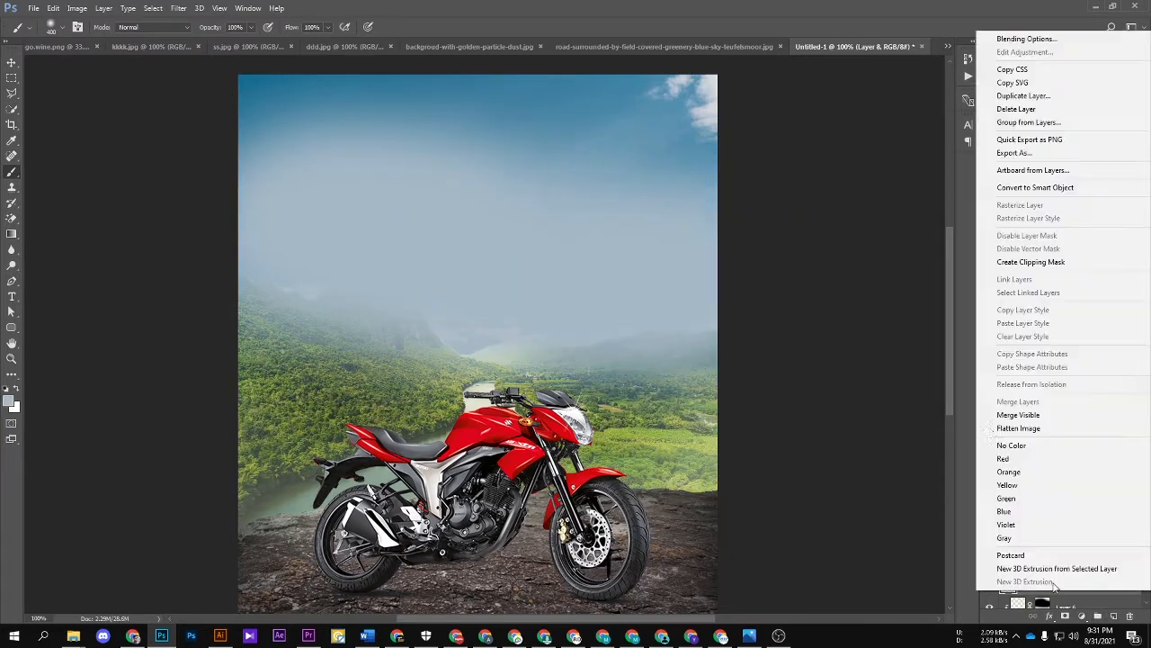
click(1053, 260)
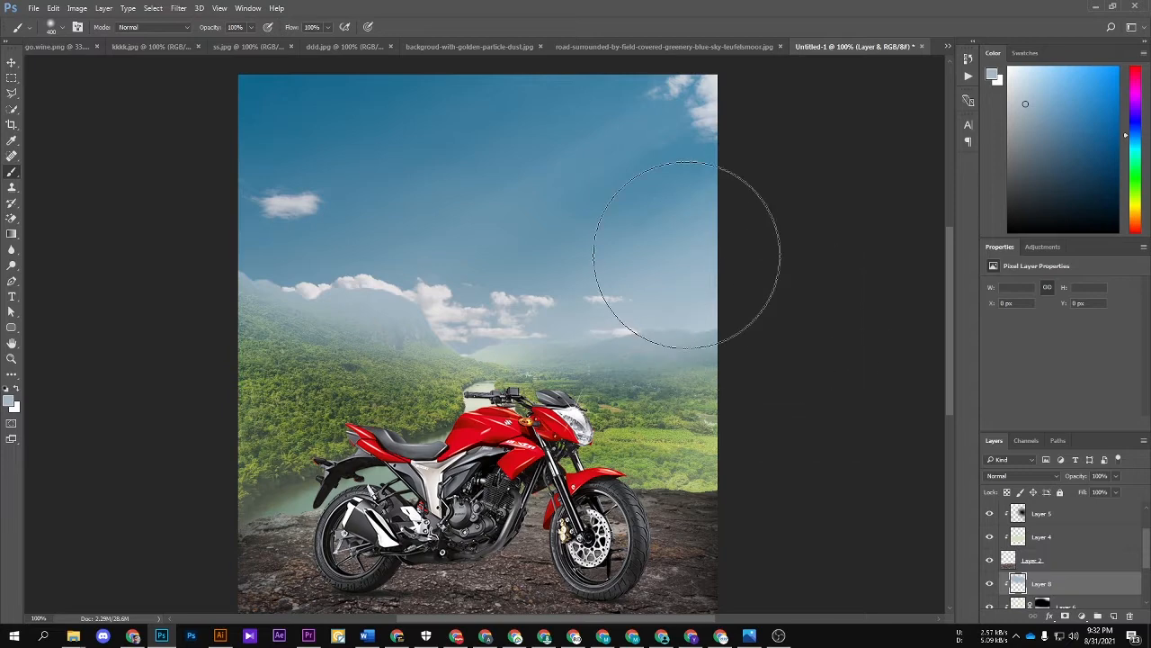
Step: Move the sky photo straight up to Y -167 px so more clouds show above the mountains
key(ctrl+minus)
key(v)
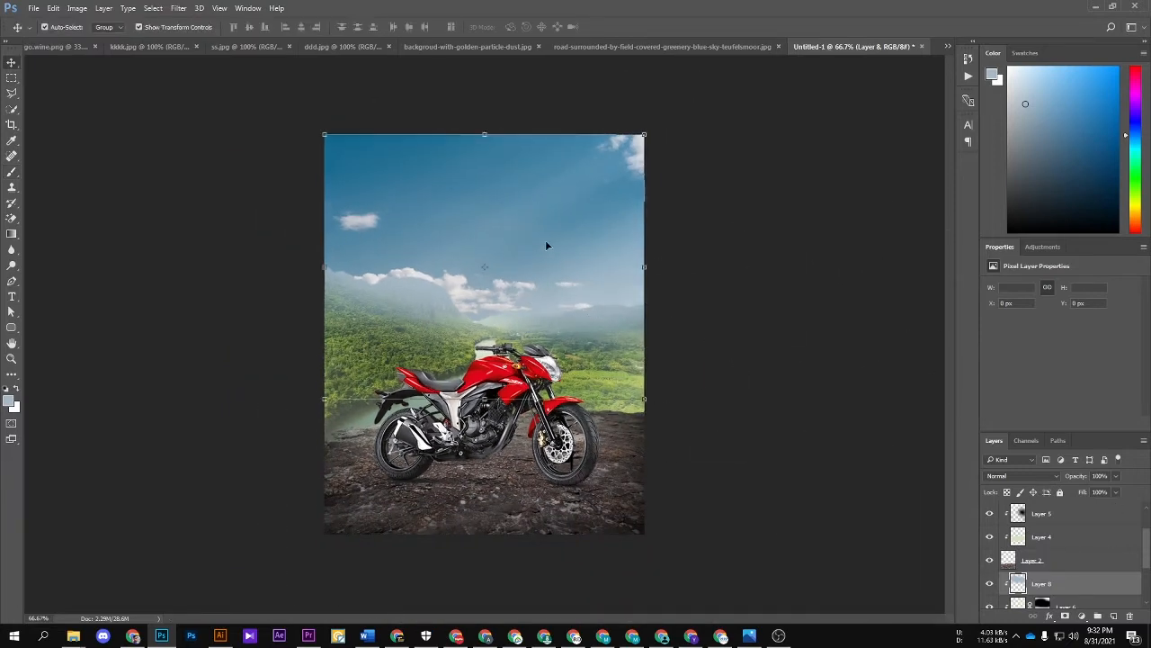
click(576, 236)
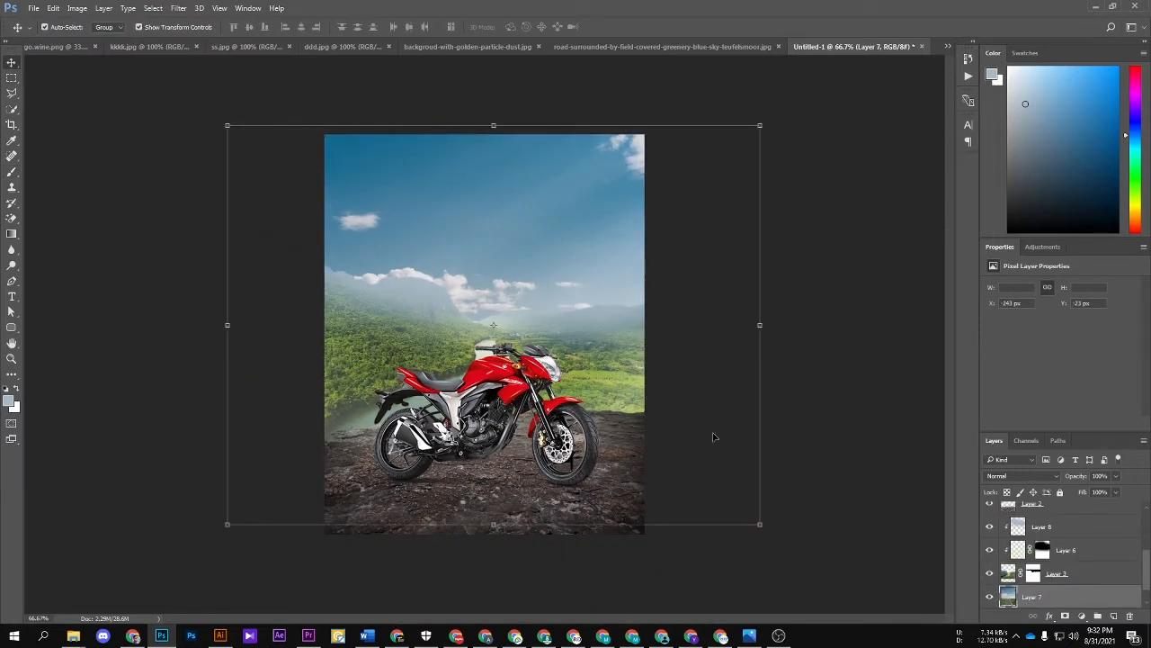
key(ctrl+t)
drag(672, 315, 678, 244)
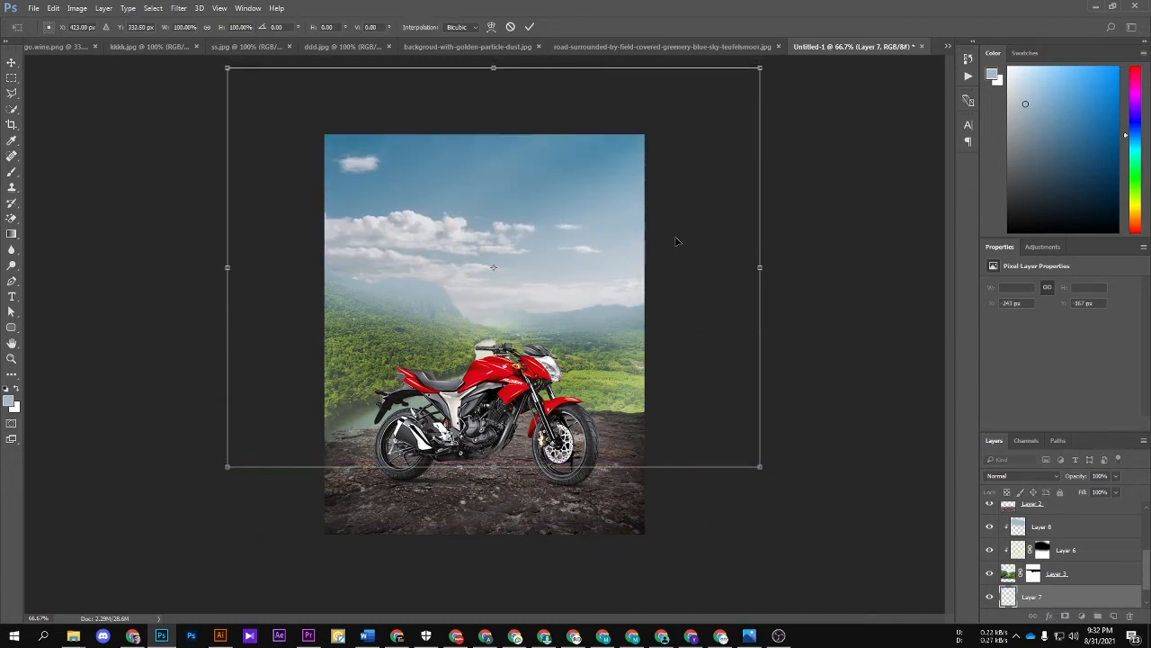
key(Return)
Step: Replace the blue-grey haze layer with pale grey-white haze painted over the mountain tops, clipped to the valley at 52% opacity
click(1043, 526)
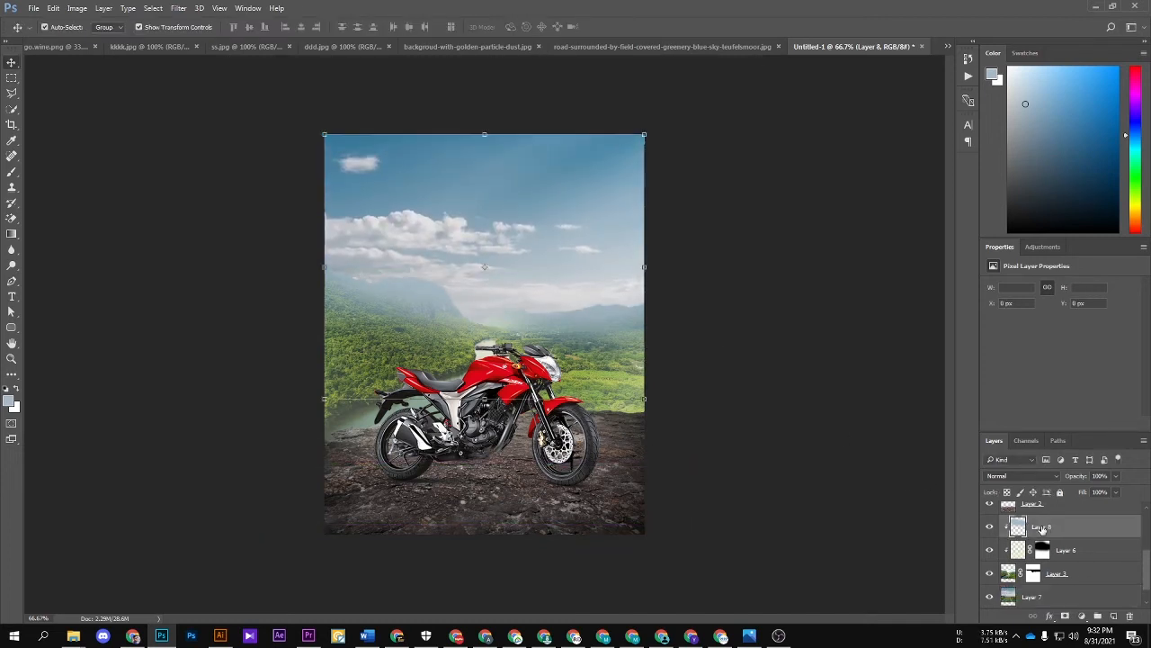
key(Delete)
key(b)
key(x)
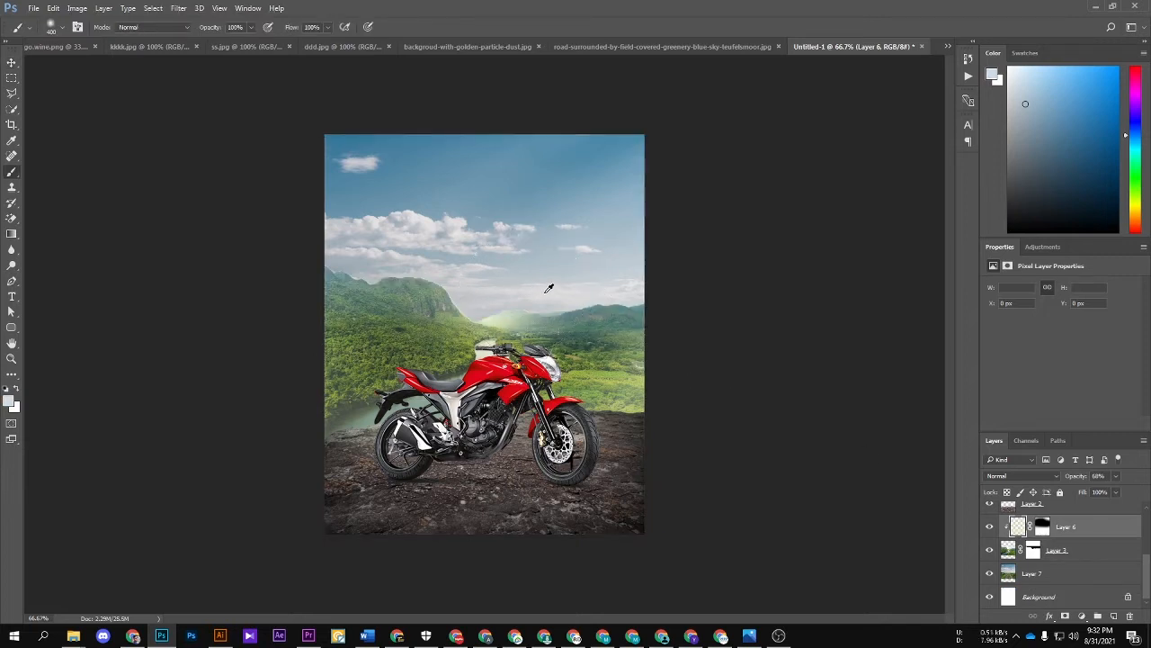
click(1114, 616)
mouse_move(437, 231)
mouse_down()
mouse_move(464, 245)
mouse_move(606, 247)
mouse_move(576, 243)
mouse_up()
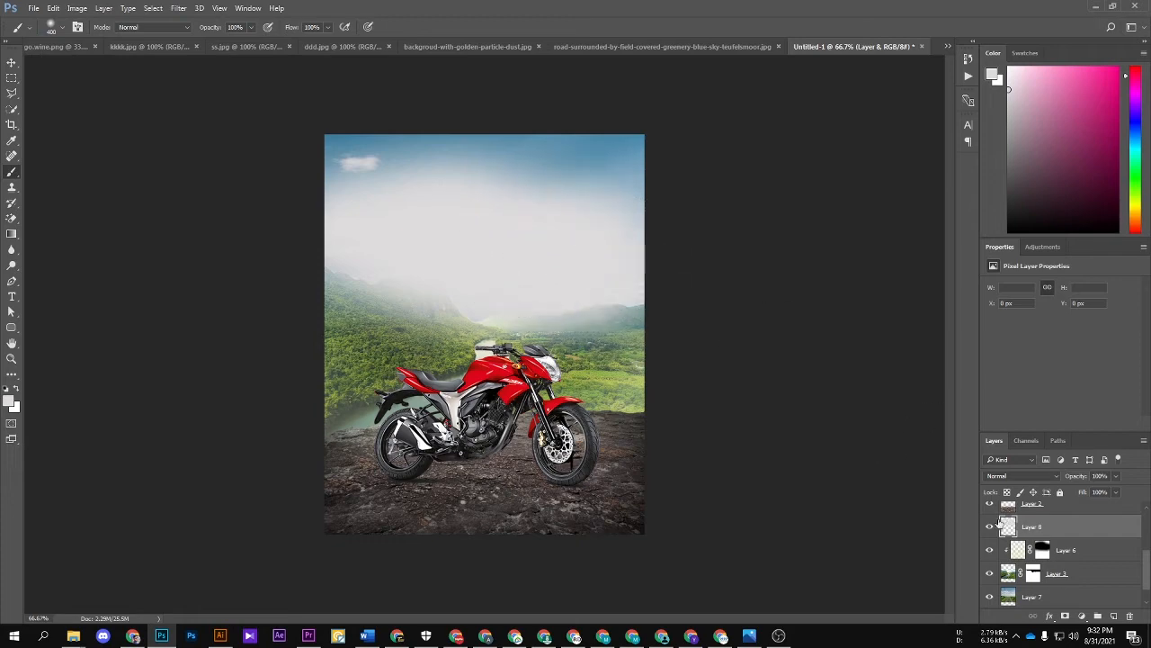
right_click(1056, 528)
click(958, 296)
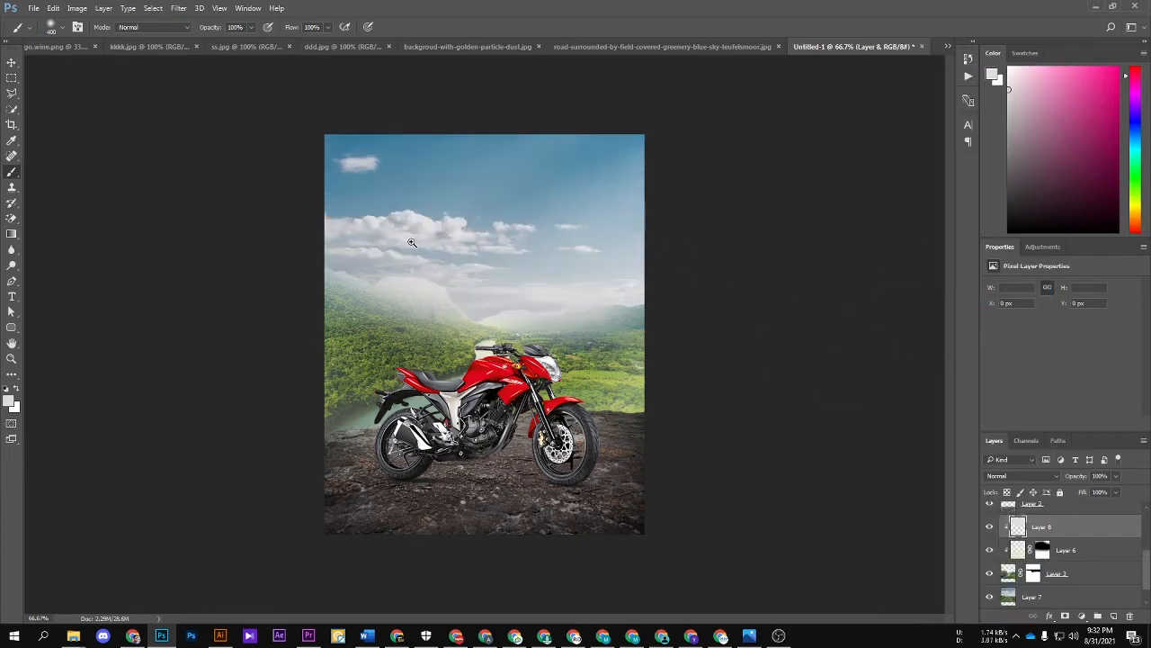
scroll(411, 241, up, 1)
drag(1079, 476, 1049, 471)
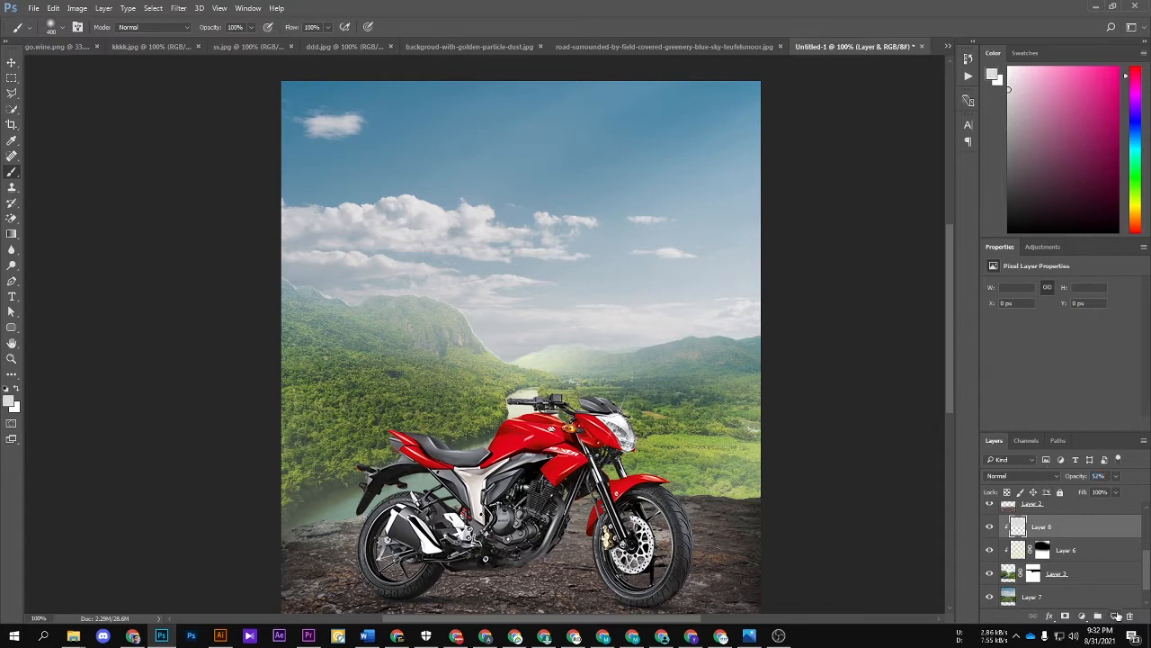
Step: Darken the valley layer with a clipped Exposure adjustment, using exposure -1.56 and gamma correction 0.78
click(1101, 576)
click(1081, 616)
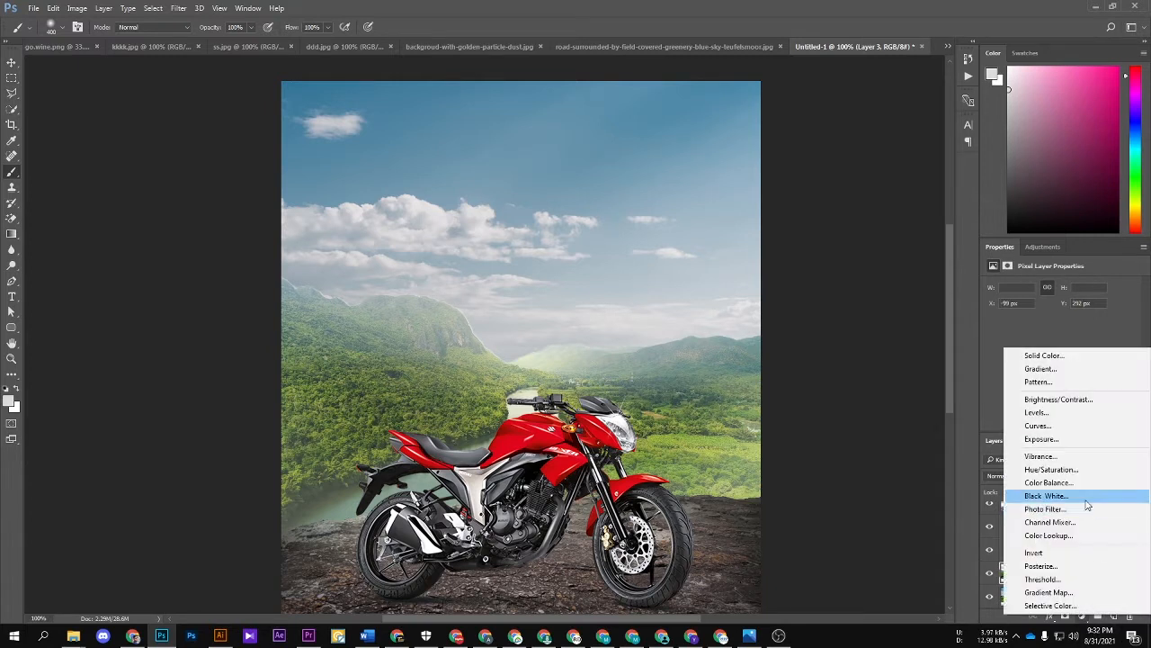
click(1042, 439)
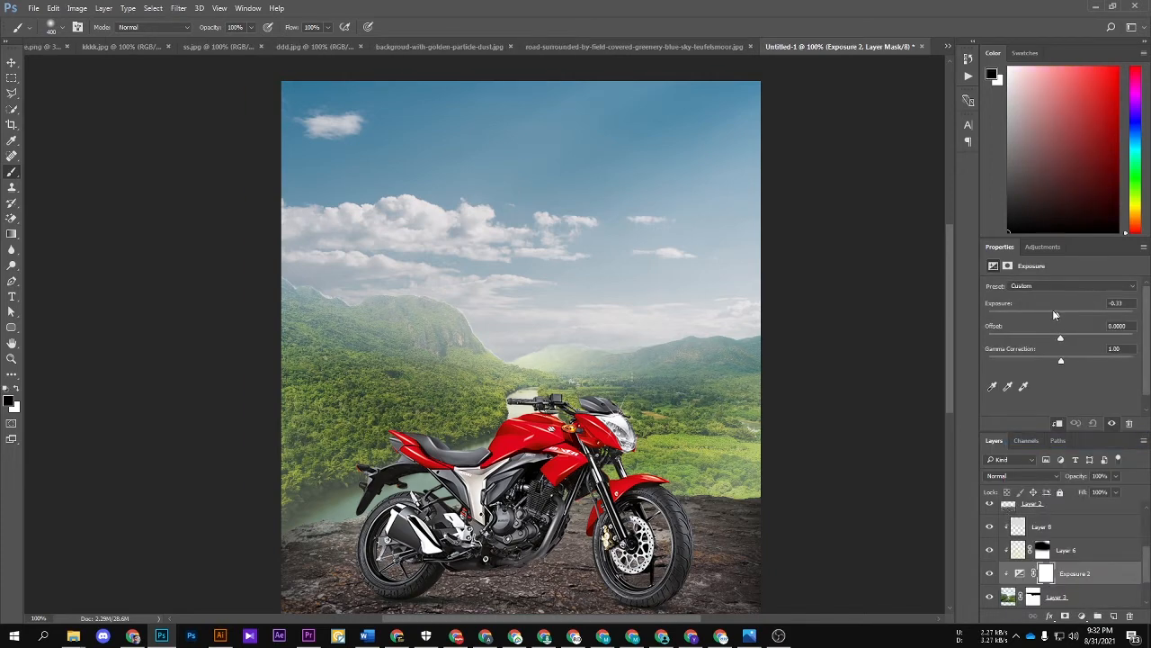
drag(1054, 313, 1044, 314)
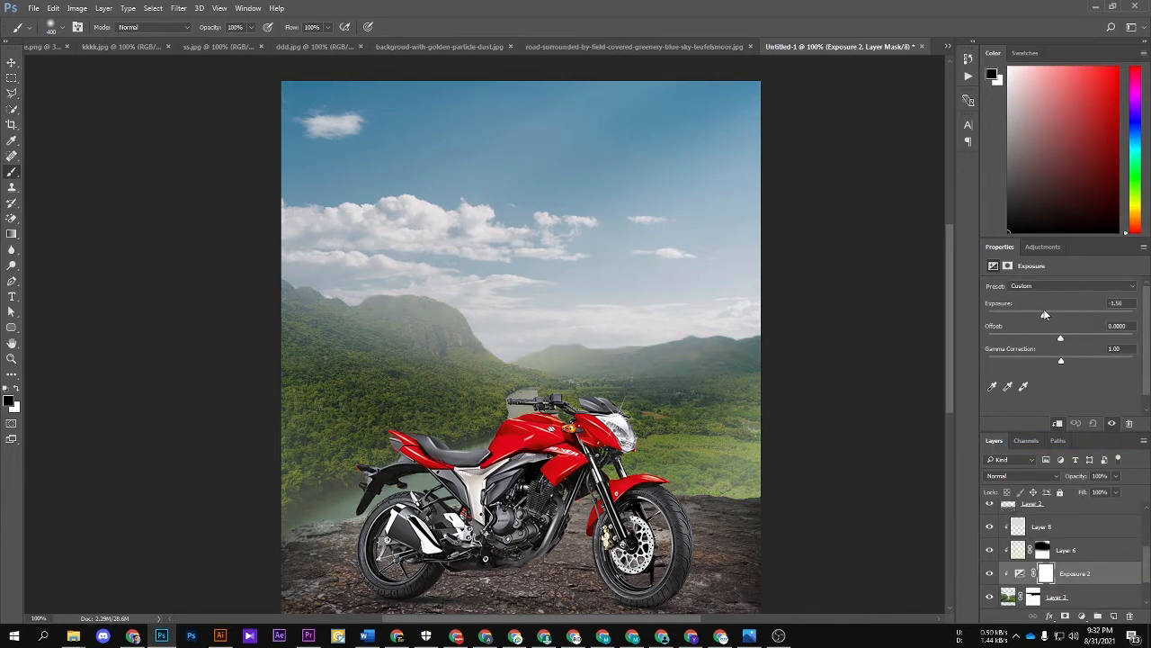
click(1080, 360)
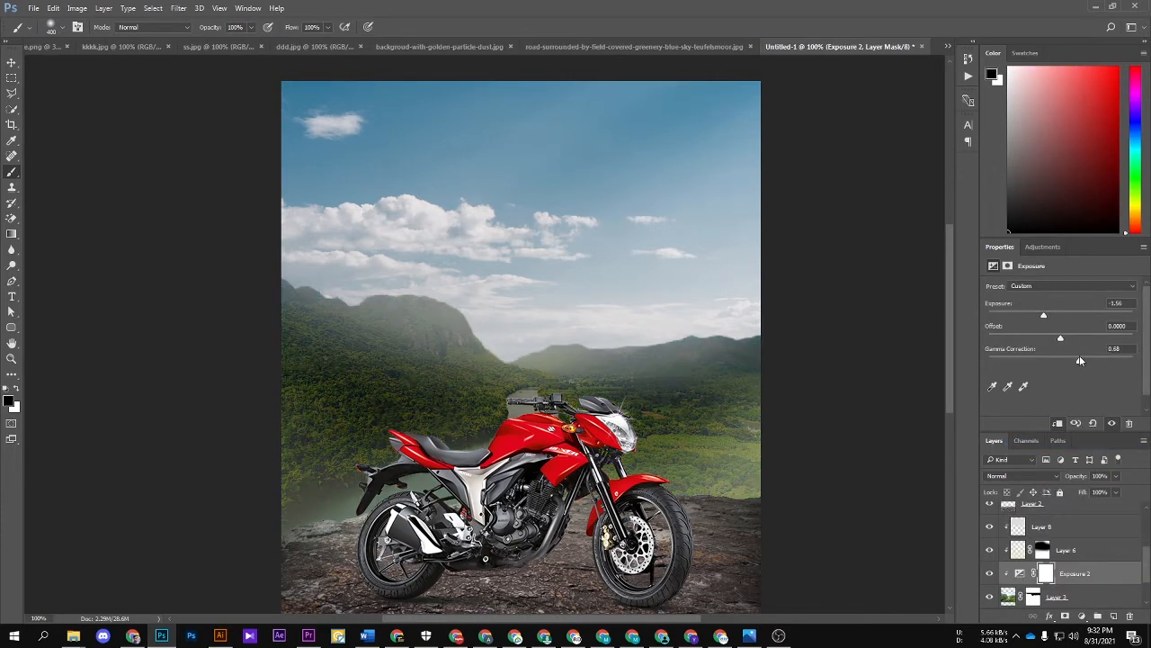
Step: Paint black on the new Exposure mask to restore brightness along the mountain ridges and around the lower valley
click(1046, 573)
mouse_move(463, 270)
mouse_down()
mouse_move(531, 304)
mouse_move(663, 299)
mouse_move(720, 257)
mouse_up()
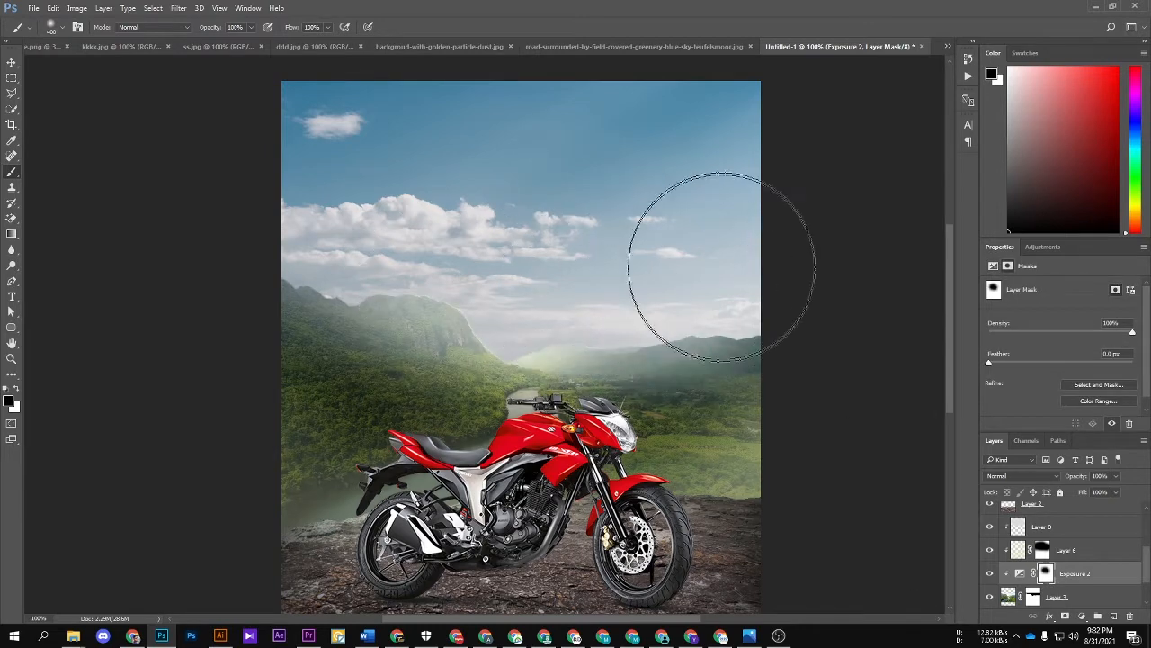
drag(363, 488, 305, 524)
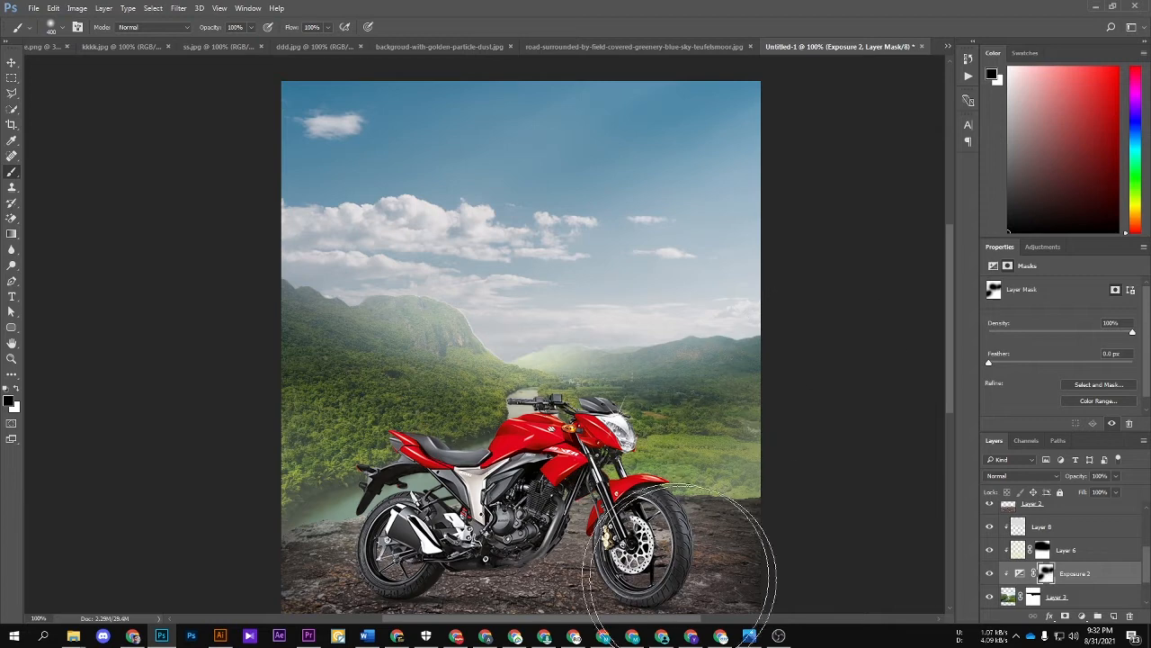
key(v)
click(928, 378)
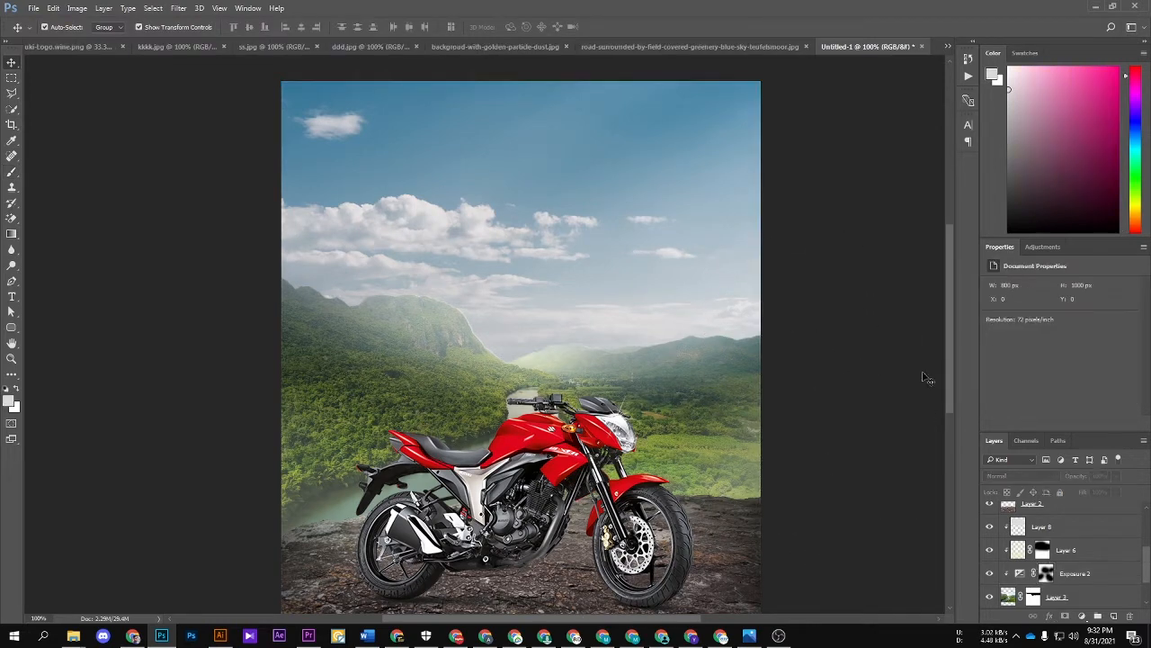
Step: Add a layer above the sky photo and paint pale haze along the horizon behind the mountains with a large soft brush
scroll(674, 353, up, 1)
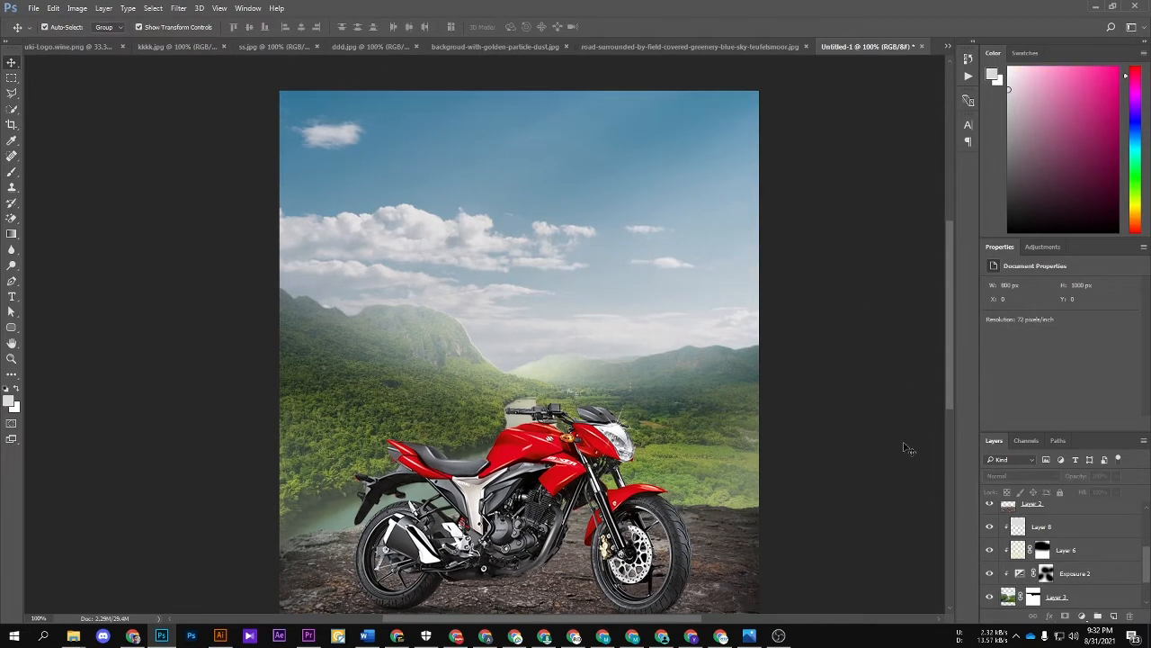
click(1084, 594)
scroll(1082, 593, down, 2)
click(1070, 580)
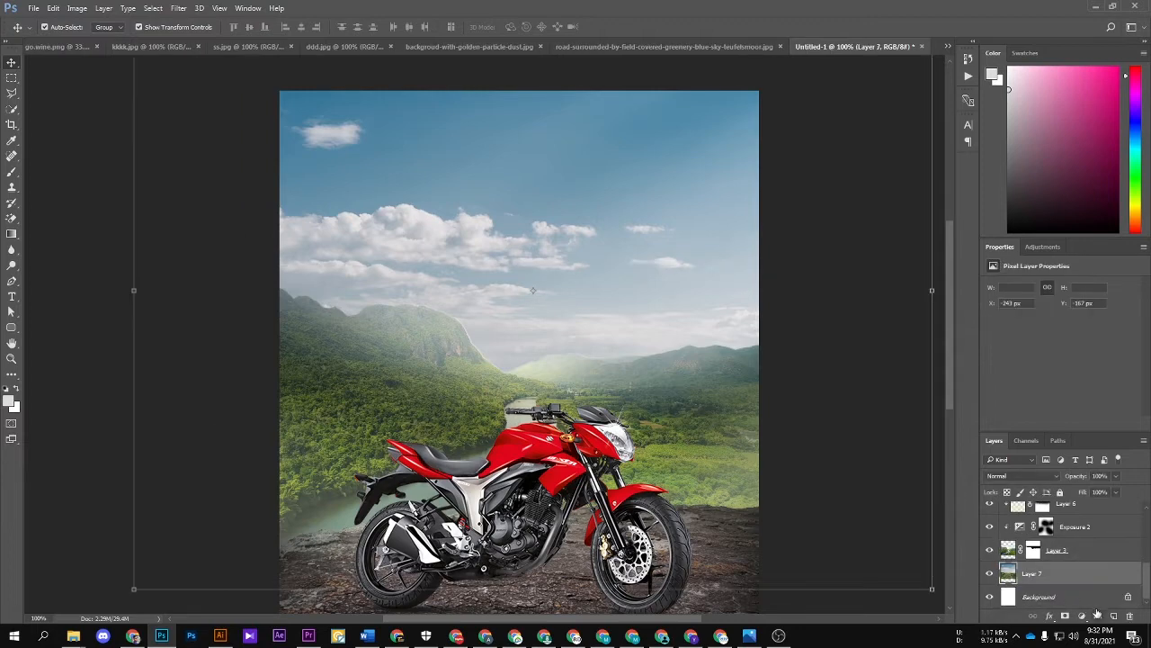
click(1114, 616)
key(b)
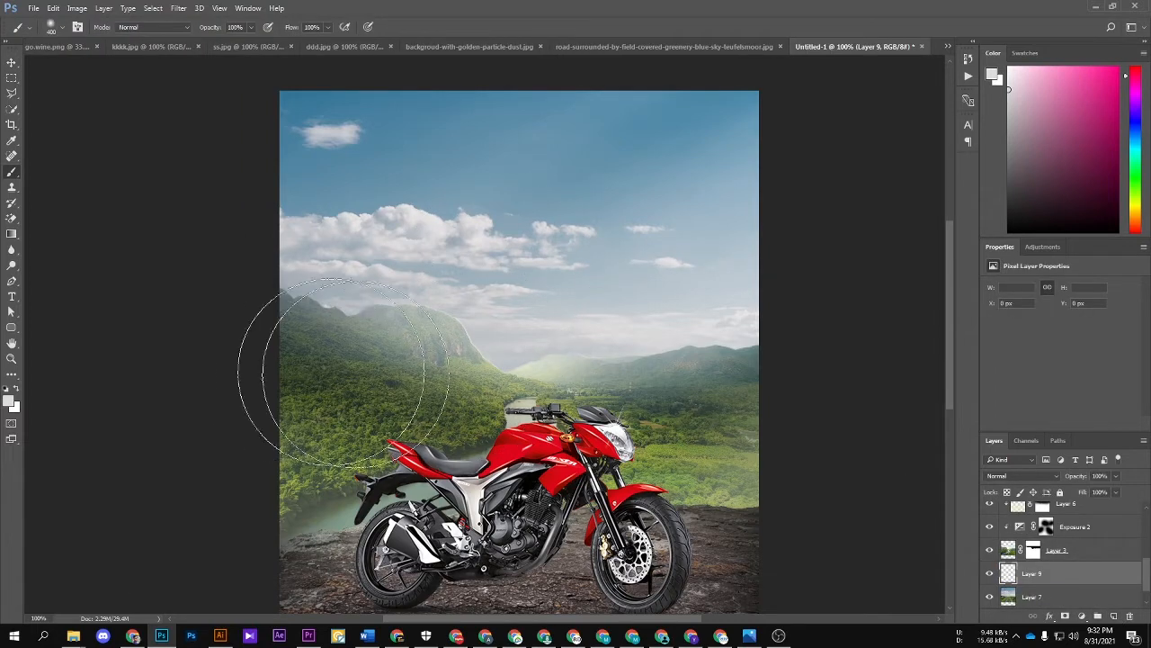
mouse_move(513, 420)
mouse_down()
mouse_move(731, 425)
mouse_move(807, 413)
mouse_move(446, 449)
mouse_move(241, 415)
mouse_move(523, 410)
mouse_move(565, 480)
mouse_up()
key(bracketright)
key(bracketright)
key(v)
click(850, 317)
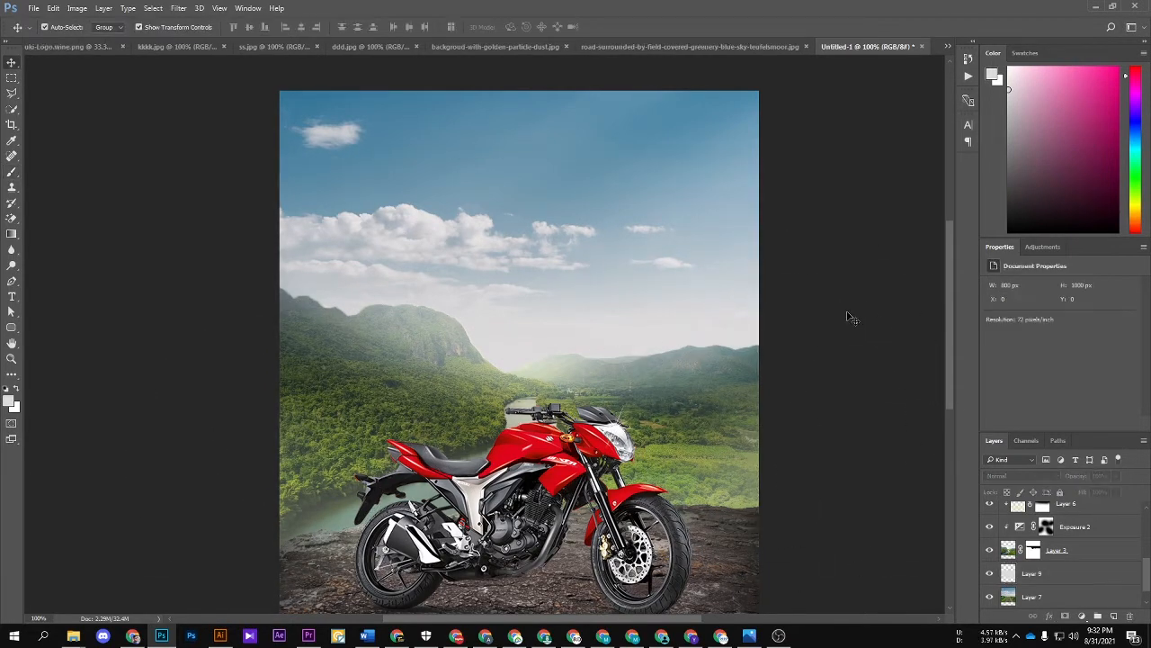
Step: Try tinting the sky with a colorized Hue/Saturation adjustment above the horizon haze, using hue 81 and saturation 18
click(1034, 575)
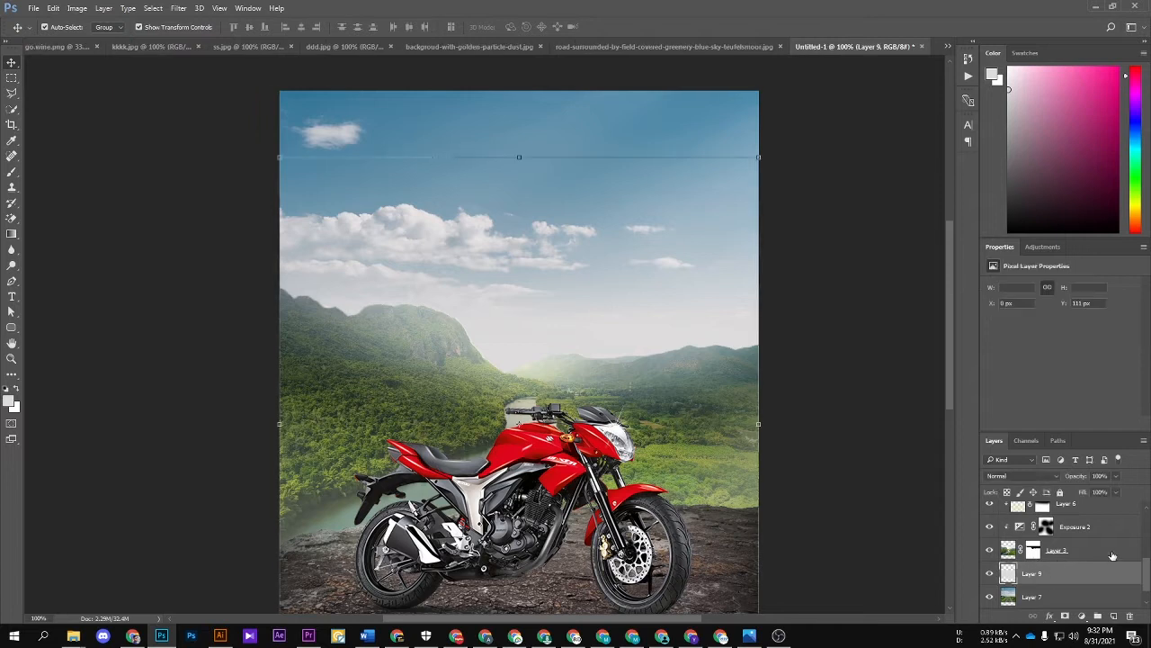
click(1082, 615)
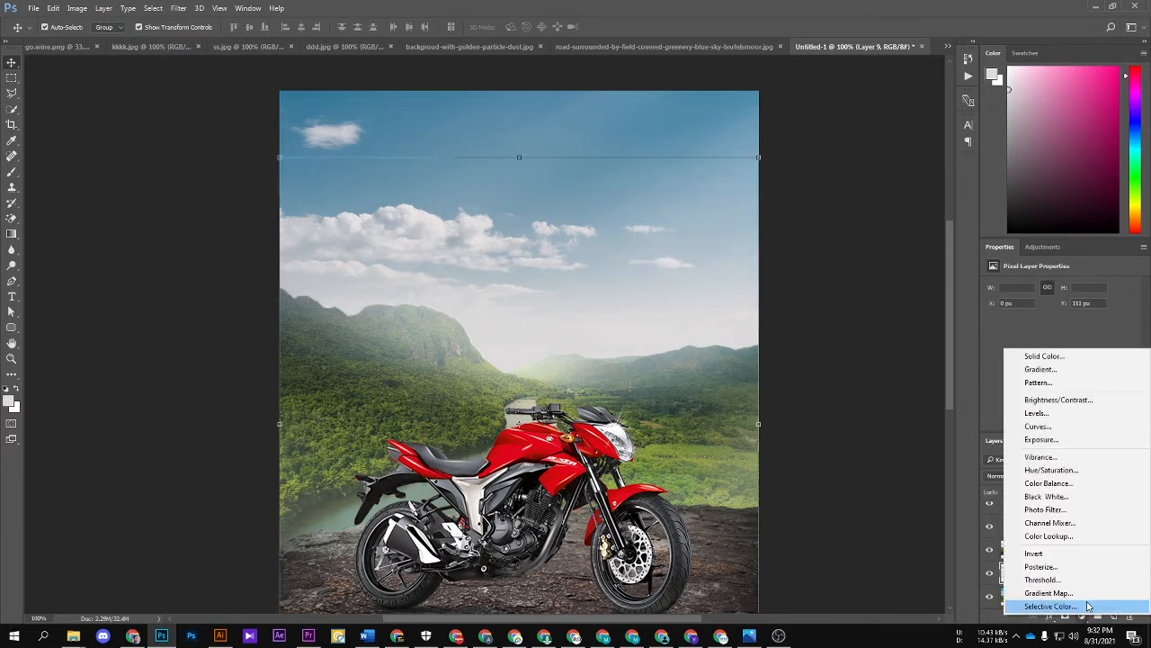
click(1084, 470)
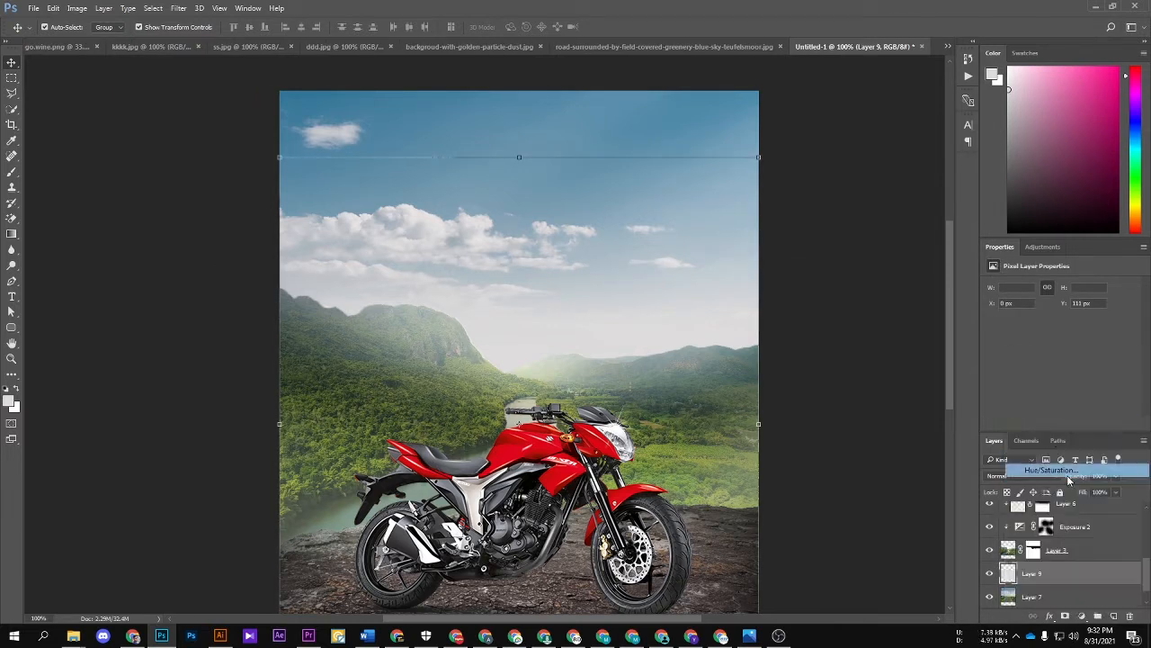
click(1042, 389)
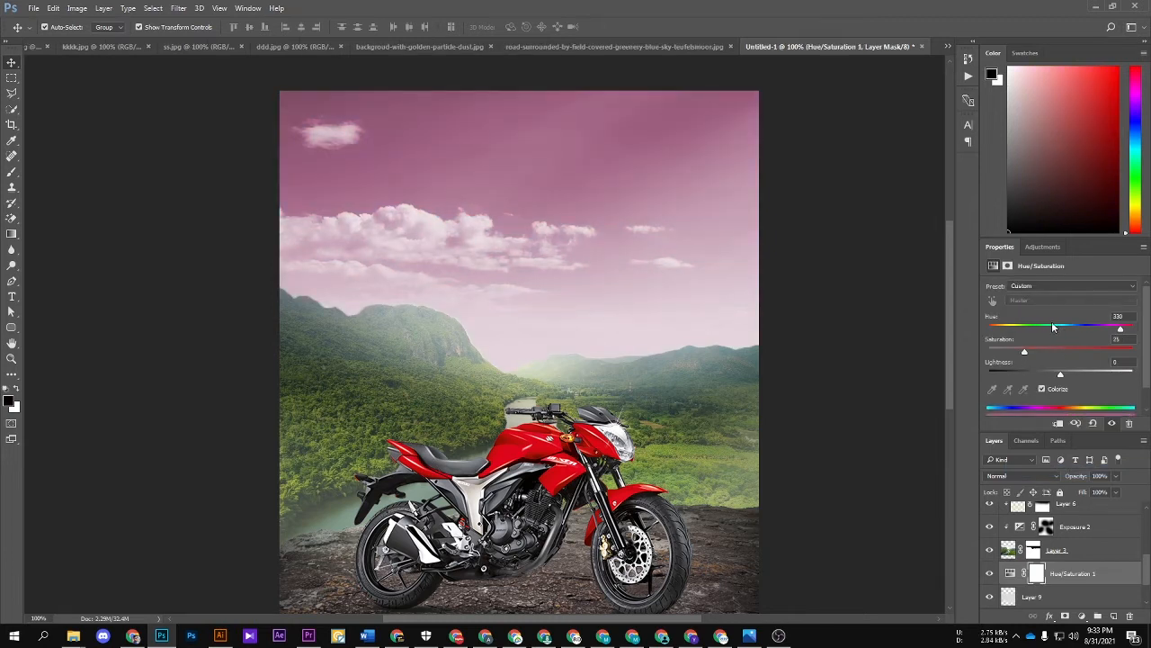
drag(1041, 329, 1006, 331)
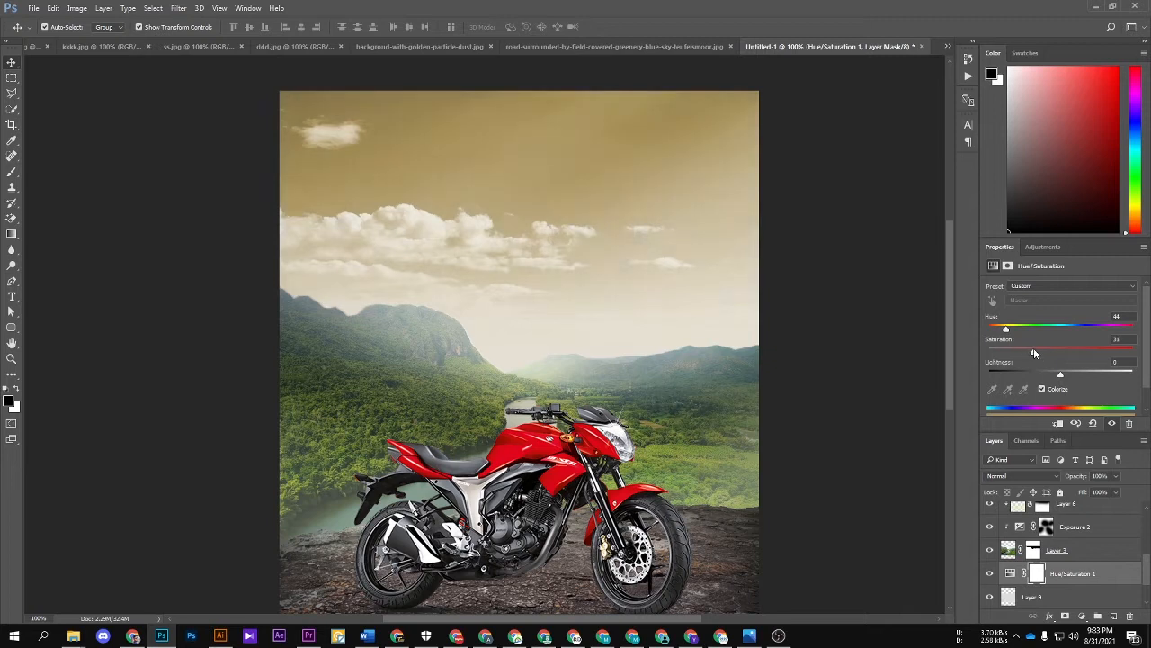
drag(1006, 331, 1001, 353)
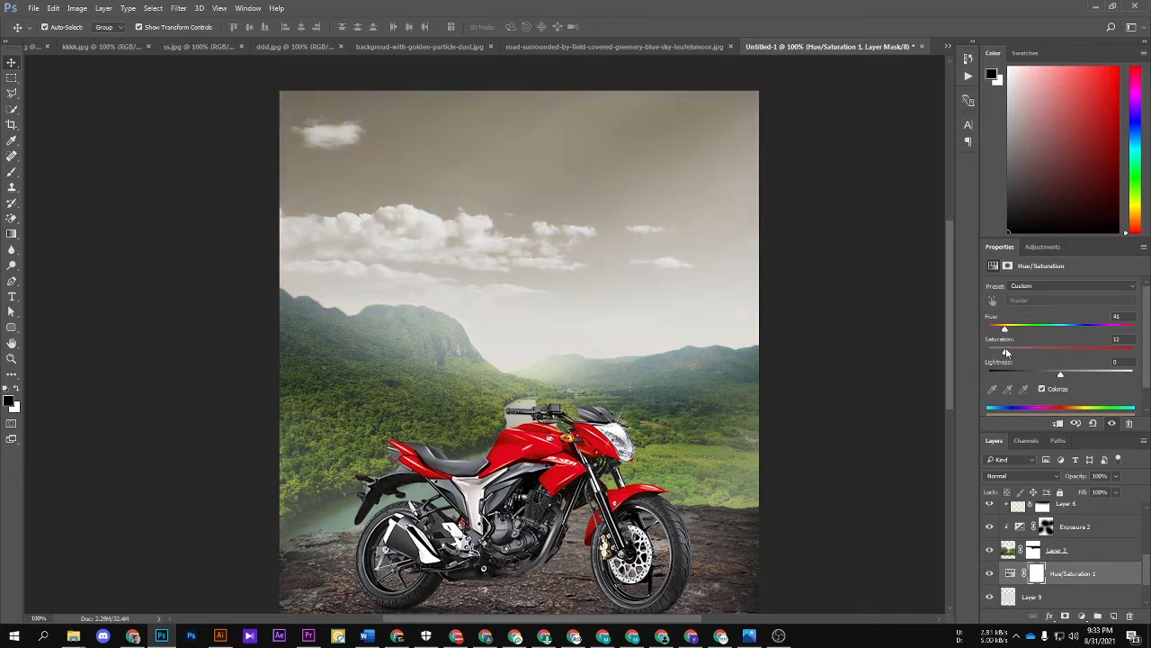
drag(1011, 331, 1015, 332)
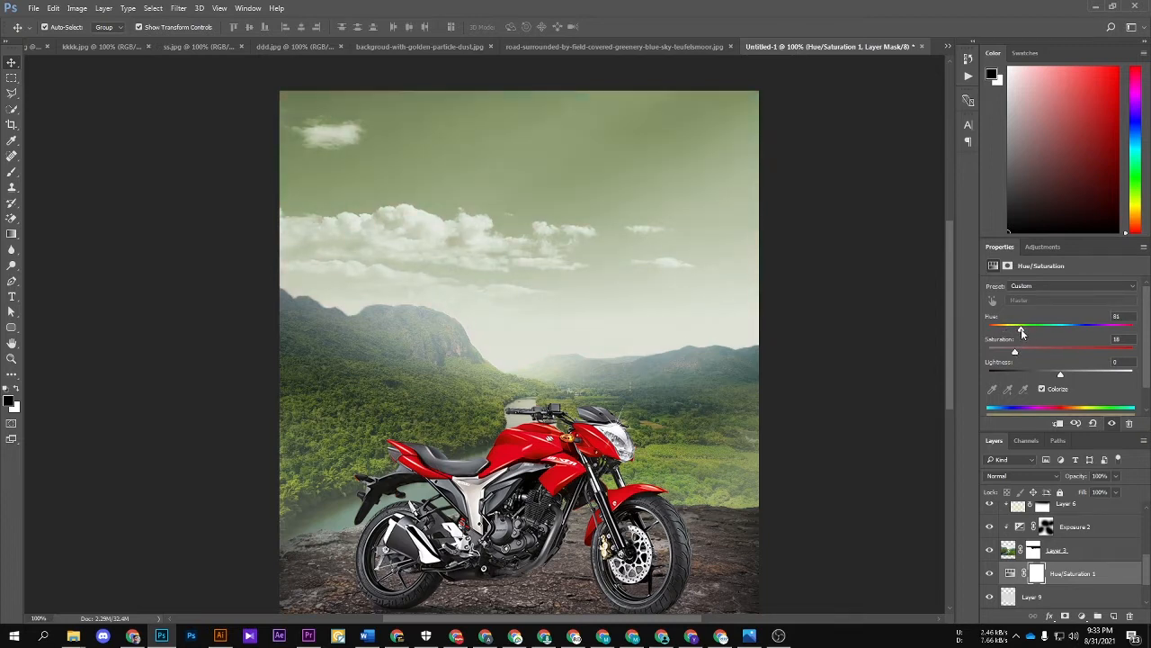
Step: Delete the Hue/Saturation adjustment layer that tints the sky
click(1091, 593)
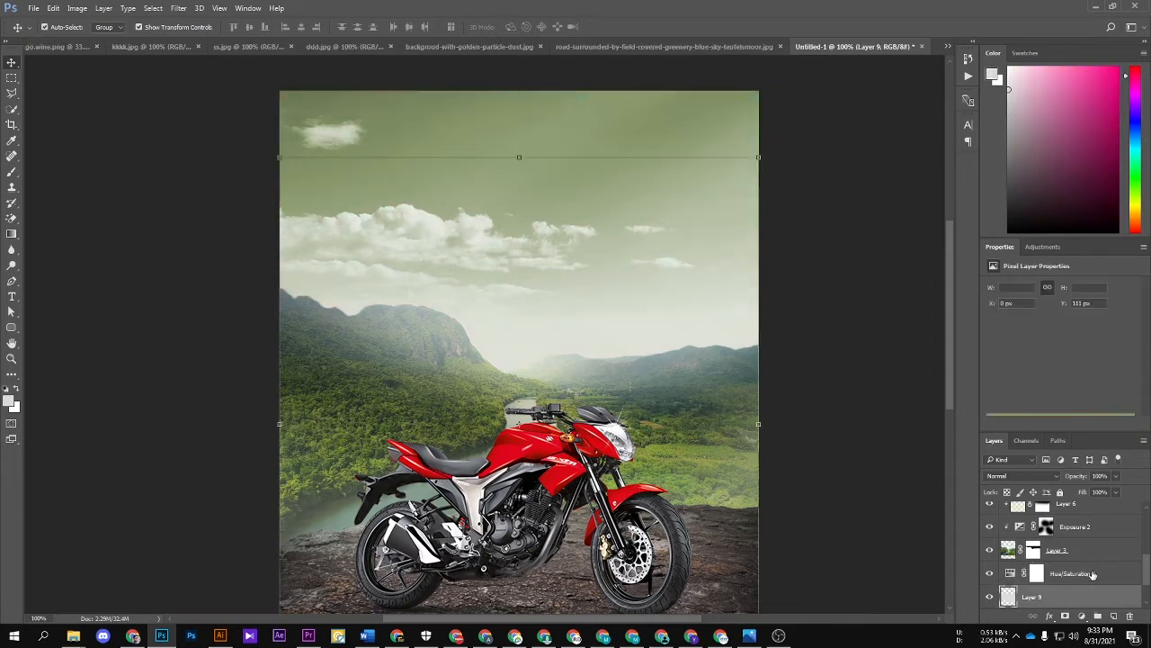
click(1091, 573)
key(Delete)
scroll(1088, 559, up, 5)
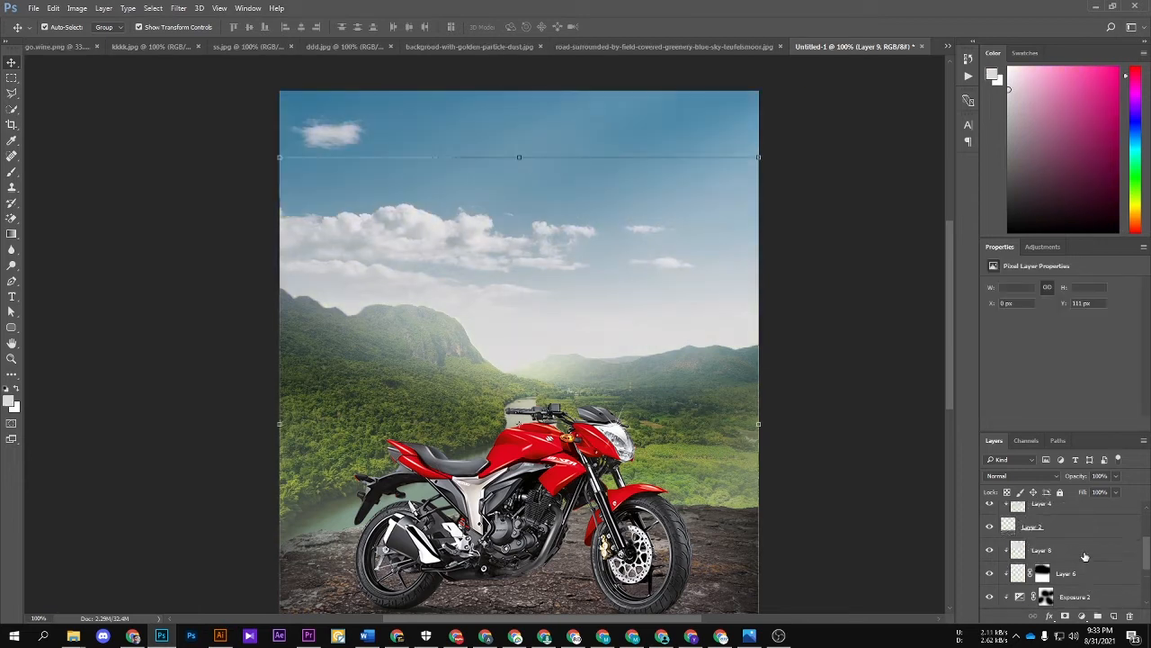
Step: Delete Layer 4, the clipped layer directly above the rocky ground's Layer 2
click(1096, 537)
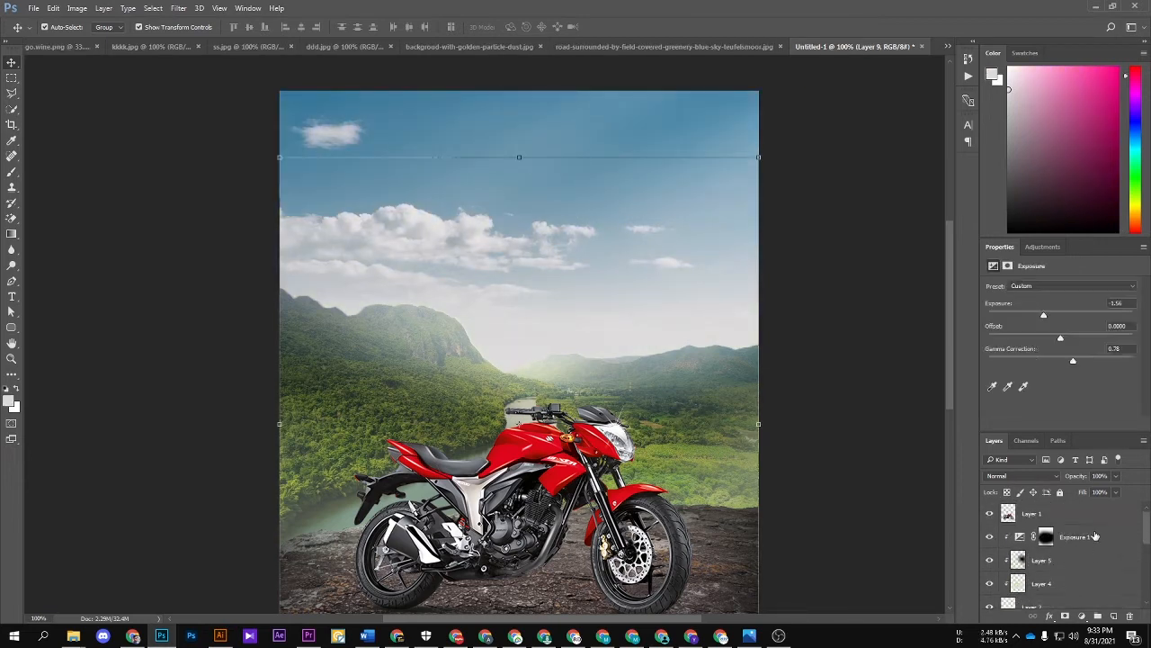
scroll(1086, 545, down, 1)
click(1069, 588)
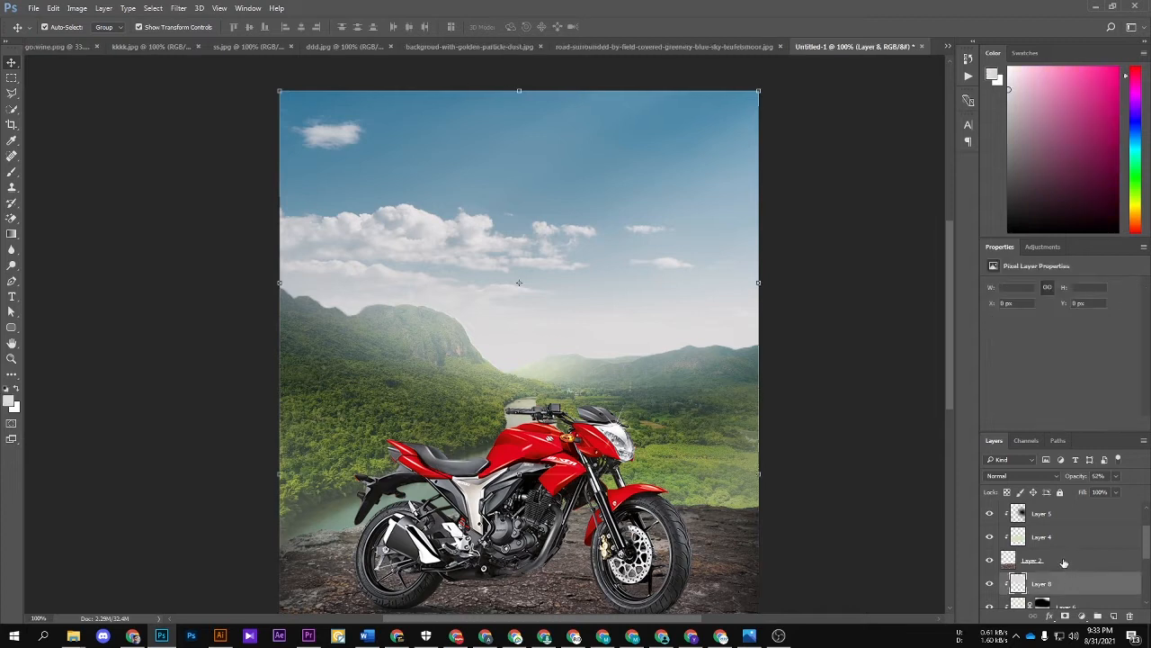
click(1065, 543)
key(Delete)
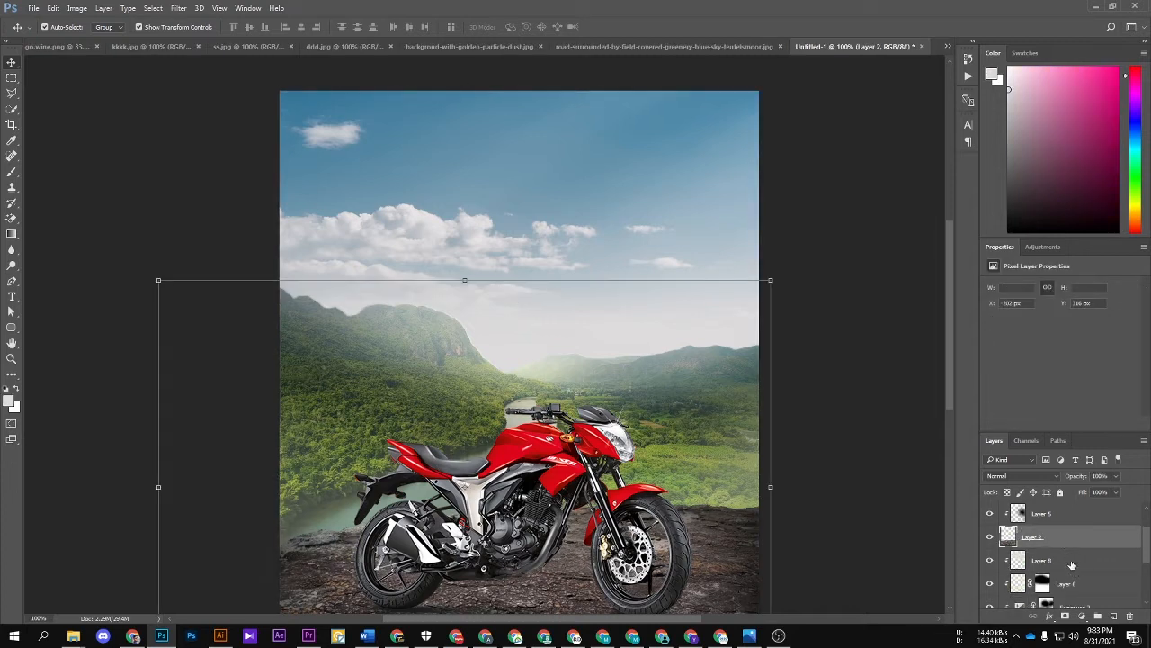
Step: Add a Hue/Saturation adjustment above Layer 8 with Colorize enabled, hue 123 and saturation 42
click(1071, 564)
click(1082, 616)
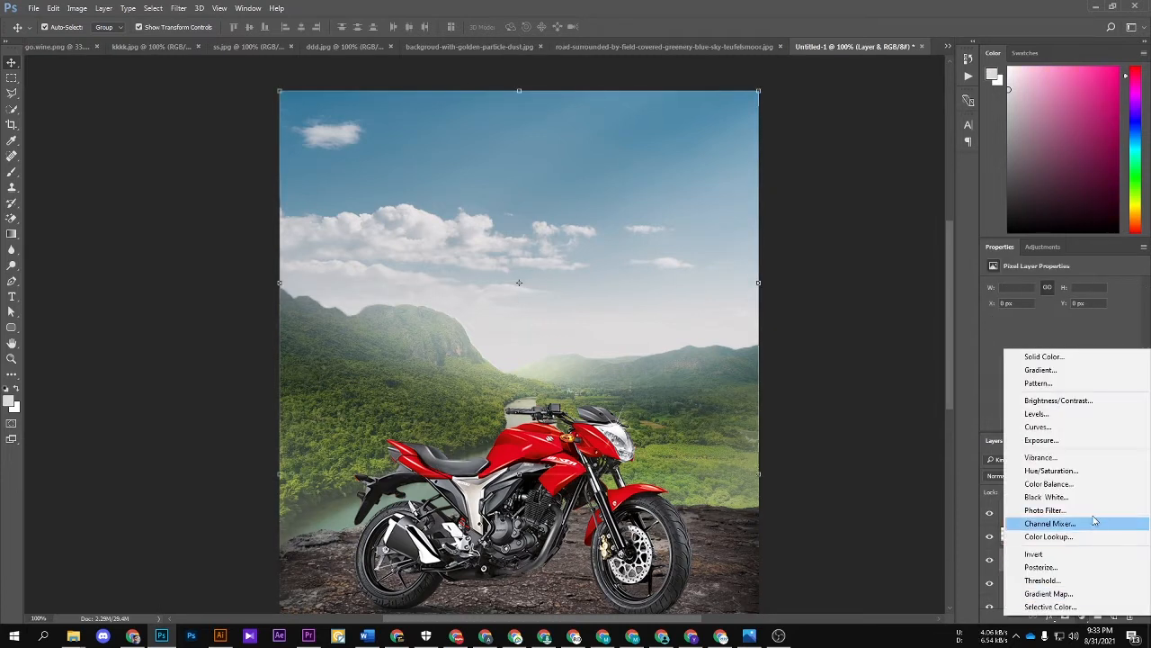
click(1058, 472)
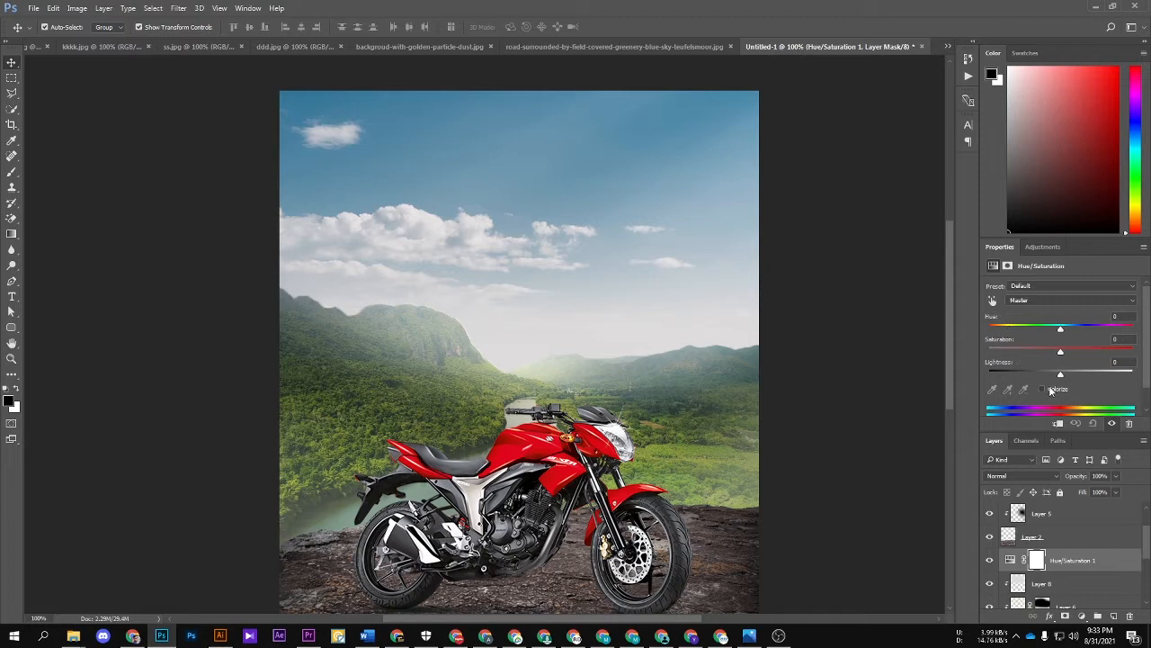
click(1043, 389)
mouse_move(1032, 331)
mouse_down()
mouse_move(1005, 331)
mouse_move(1055, 332)
mouse_move(1017, 331)
mouse_move(1048, 354)
mouse_move(1012, 332)
mouse_up()
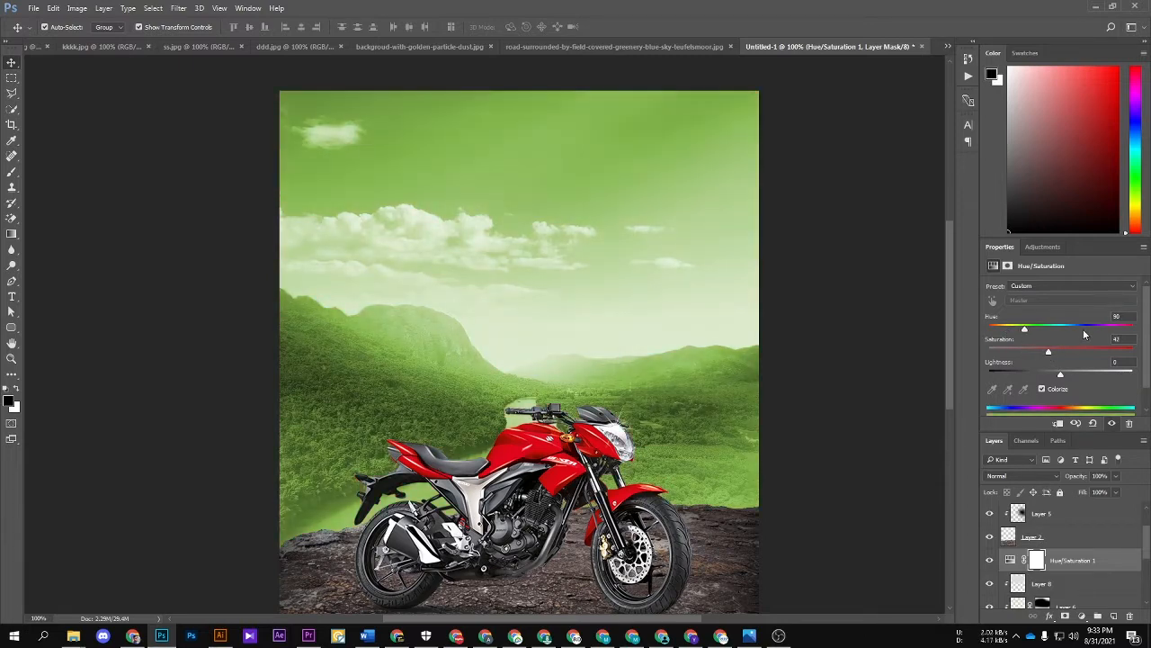
click(1047, 332)
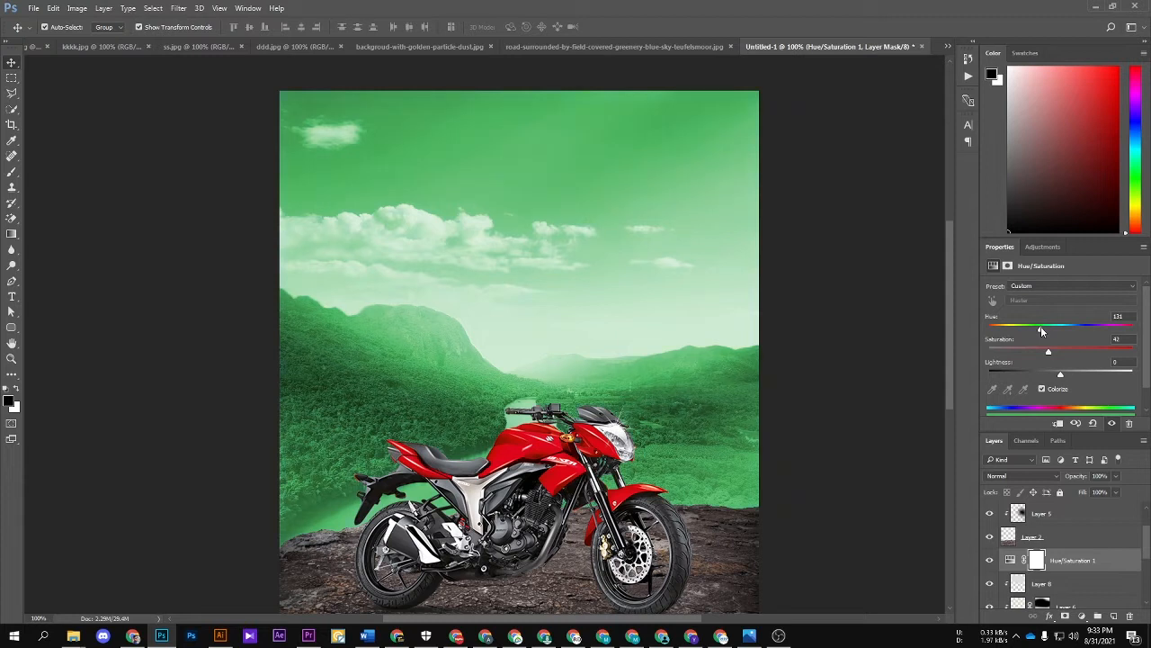
Step: Lower the green Hue/Saturation adjustment's opacity to 20% for a subtle teal tint over the sky and valley
drag(1039, 479, 1028, 477)
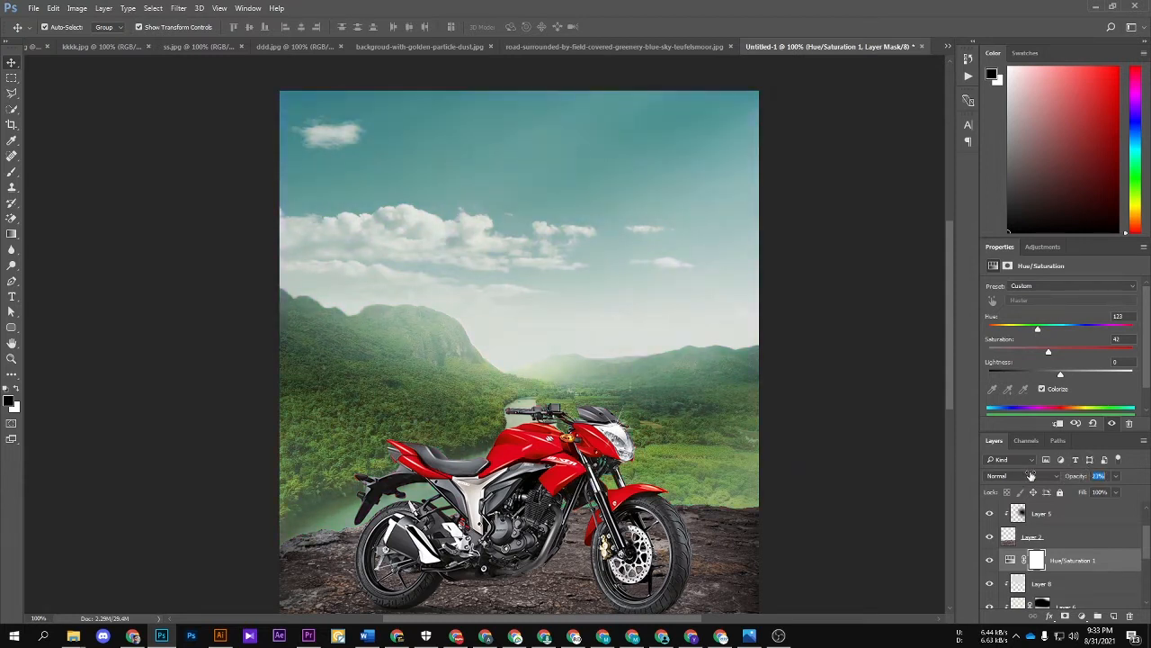
click(831, 356)
scroll(750, 364, down, 4)
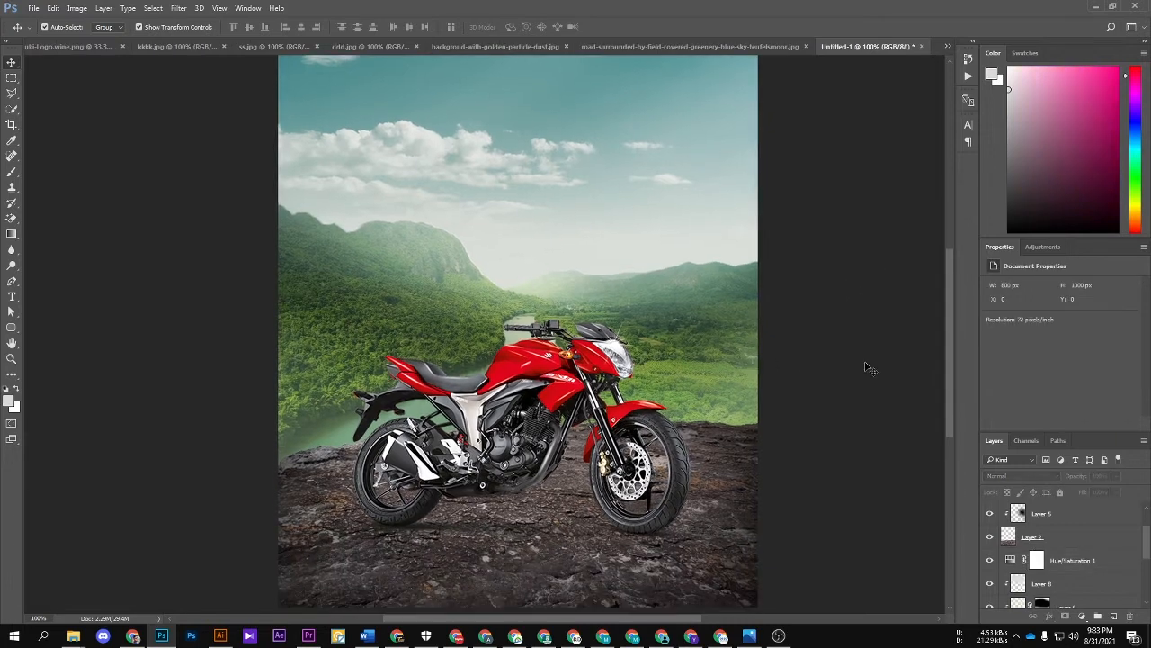
key(ctrl+minus)
key(ctrl+minus)
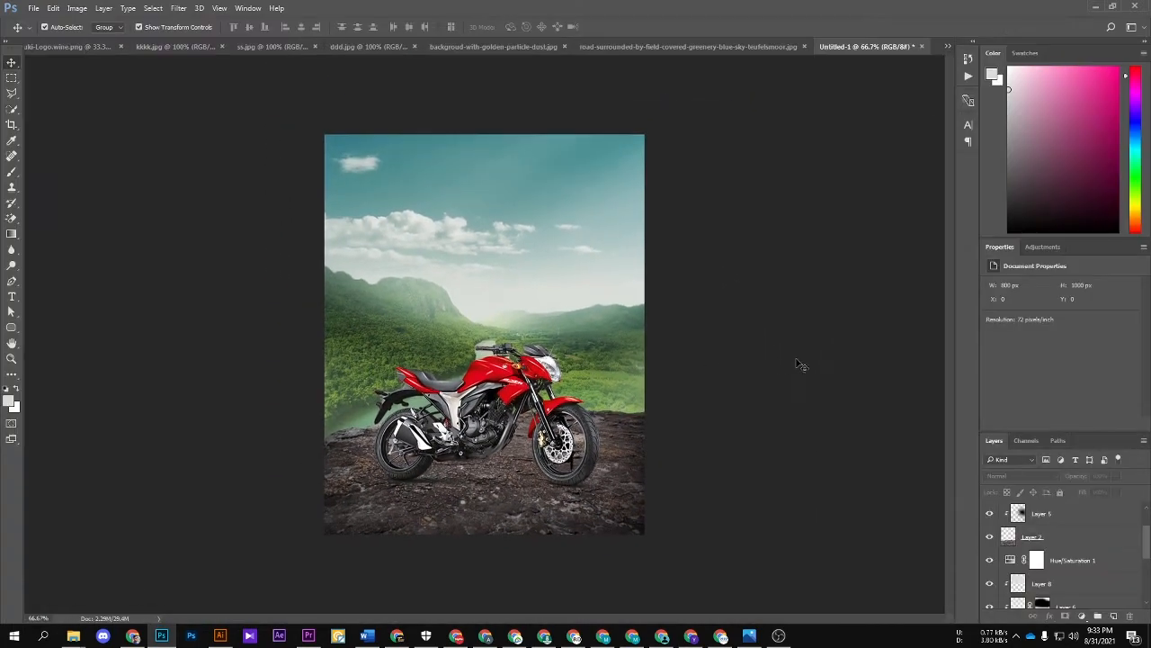
scroll(1053, 531, up, 1)
Step: Add an orange-yellow Solid Color fill with hue 44 above the Hue/Saturation adjustment and lower its opacity to 9%
click(1062, 537)
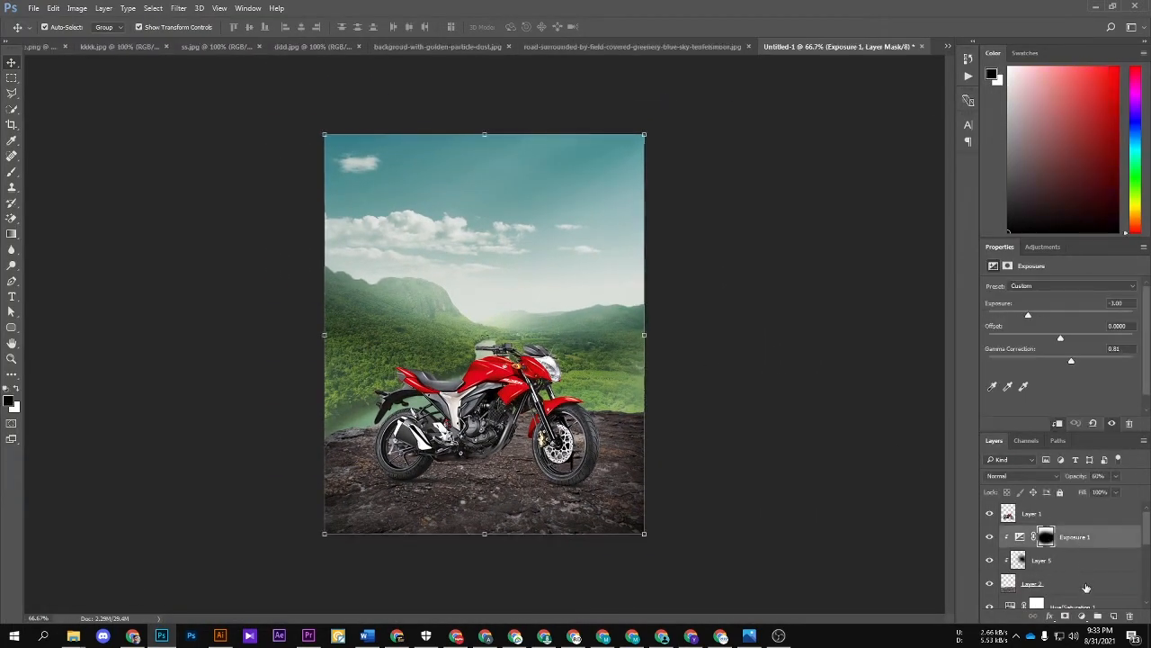
scroll(1089, 601, down, 1)
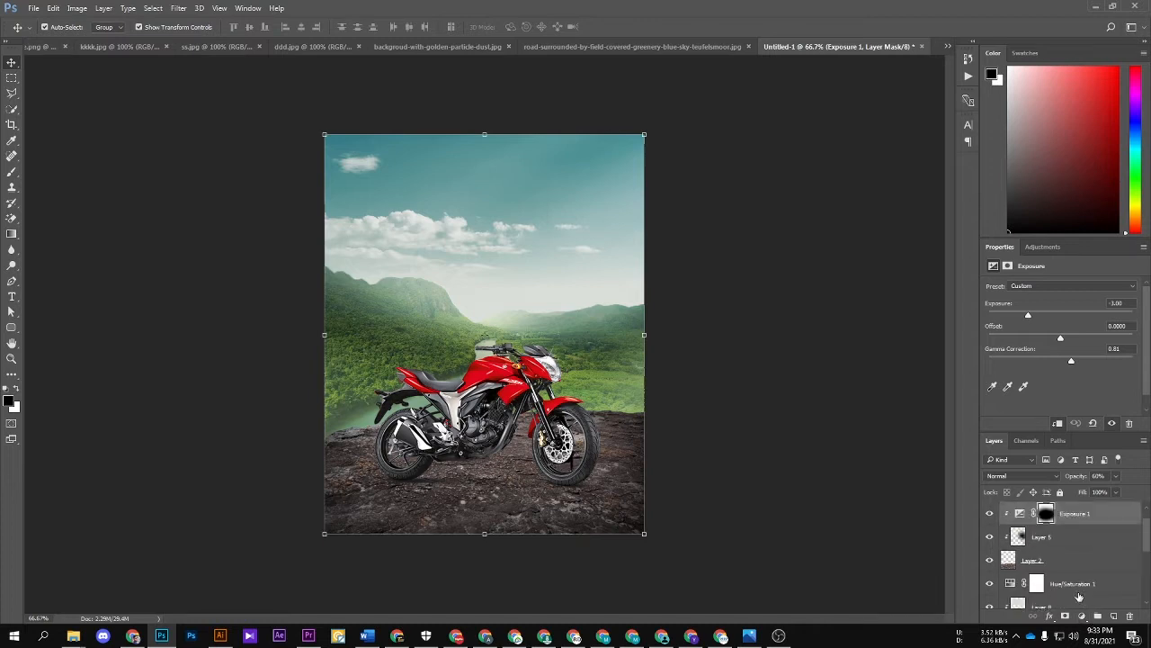
click(1105, 583)
click(1081, 615)
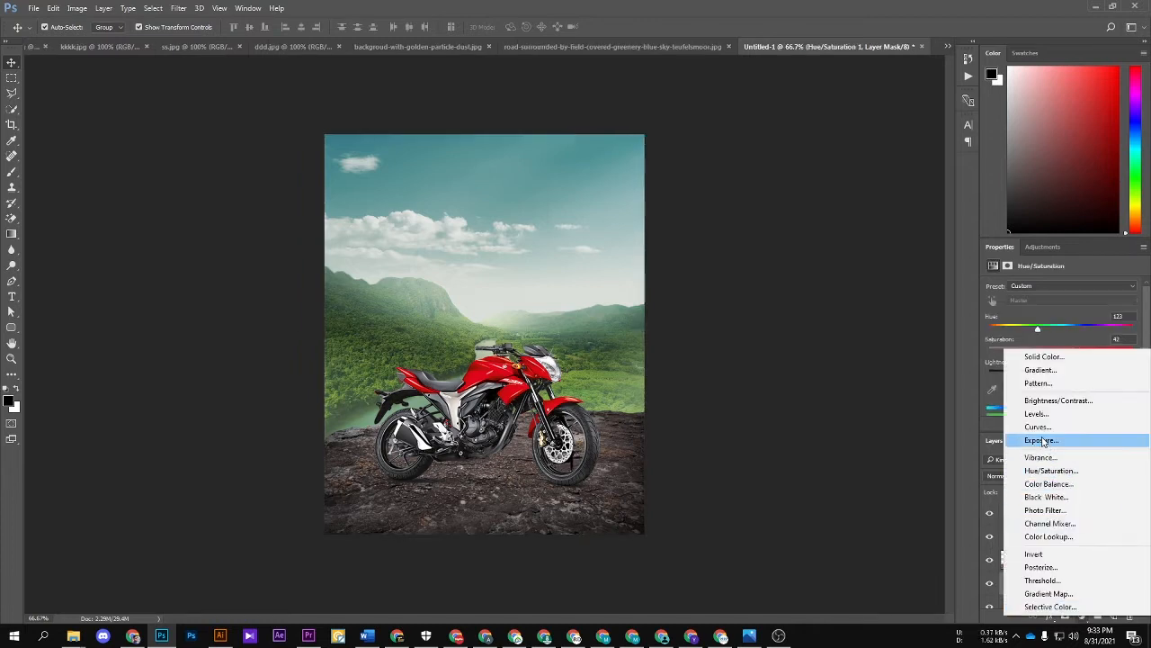
click(1041, 356)
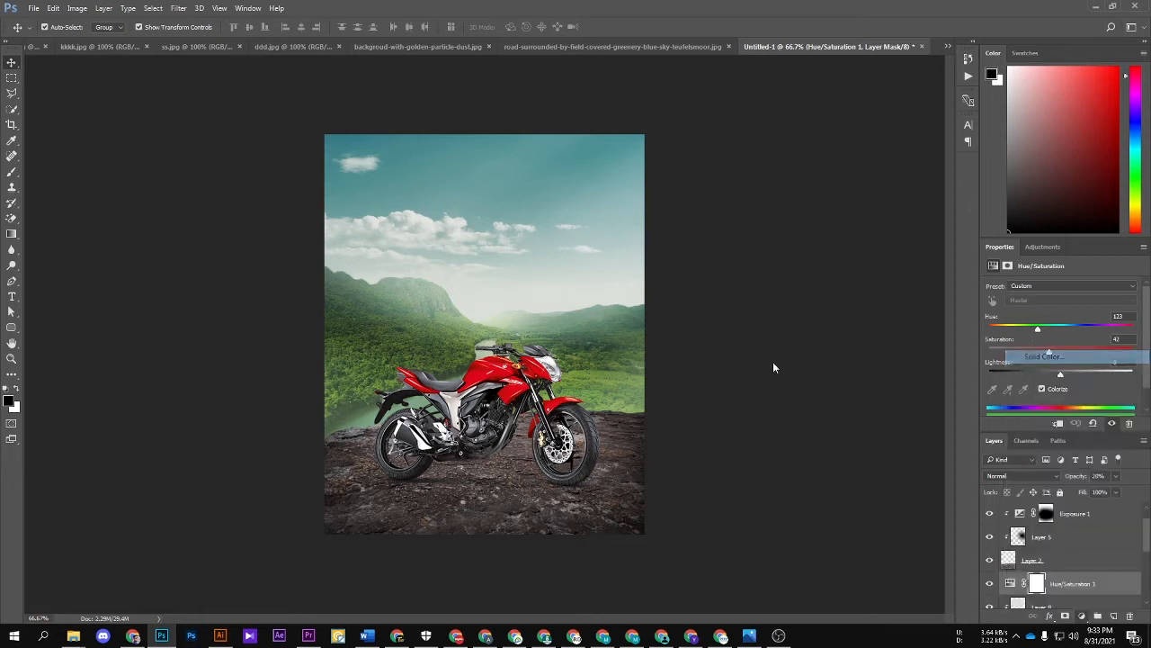
click(999, 392)
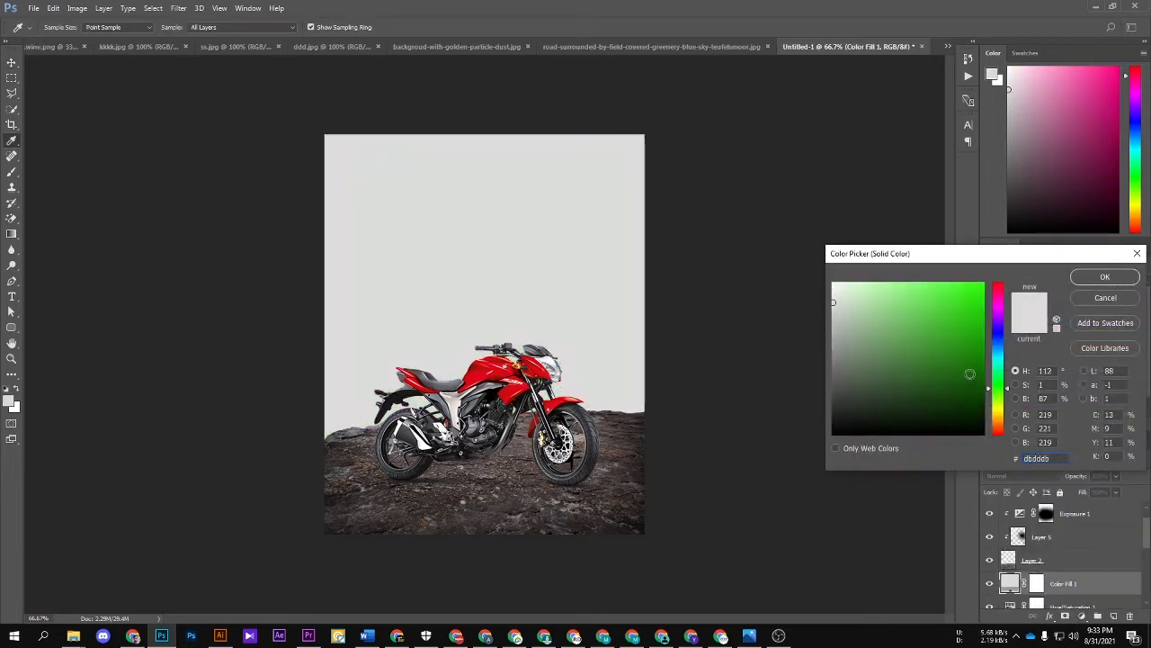
drag(976, 390, 847, 390)
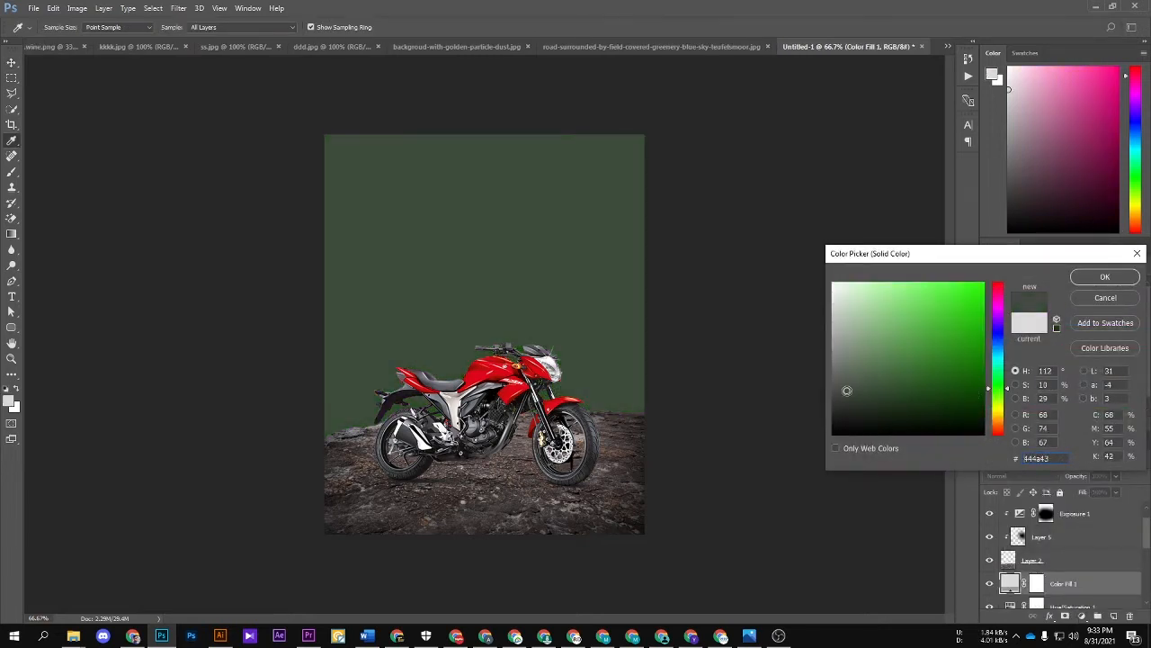
drag(999, 406, 999, 421)
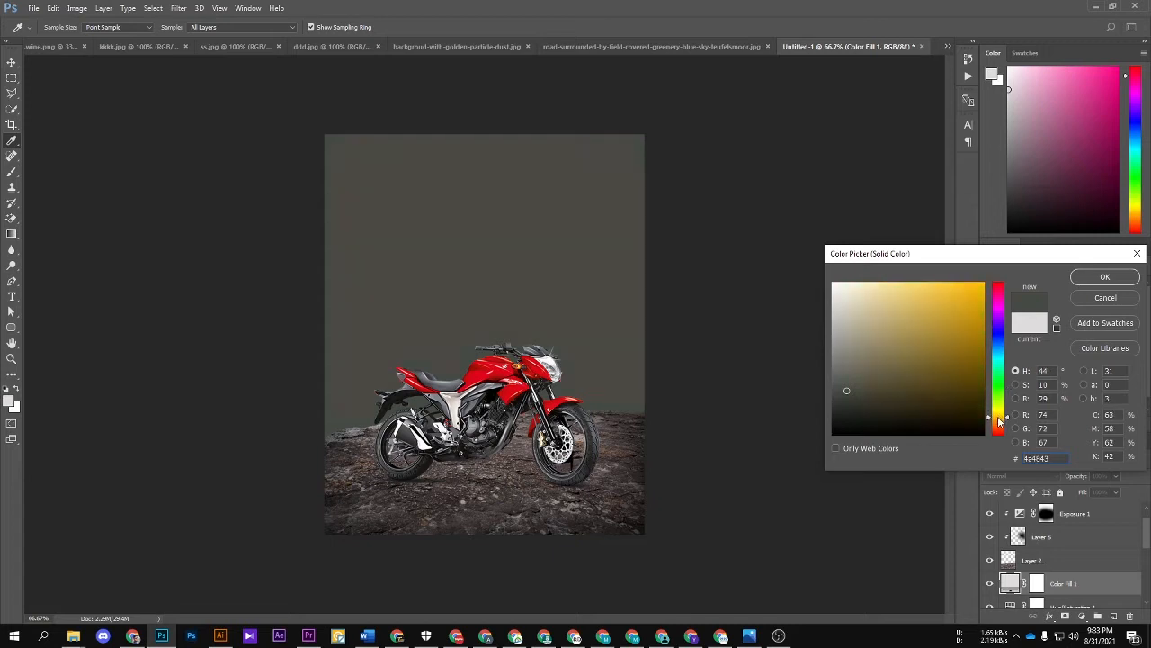
click(967, 331)
key(v)
click(1105, 276)
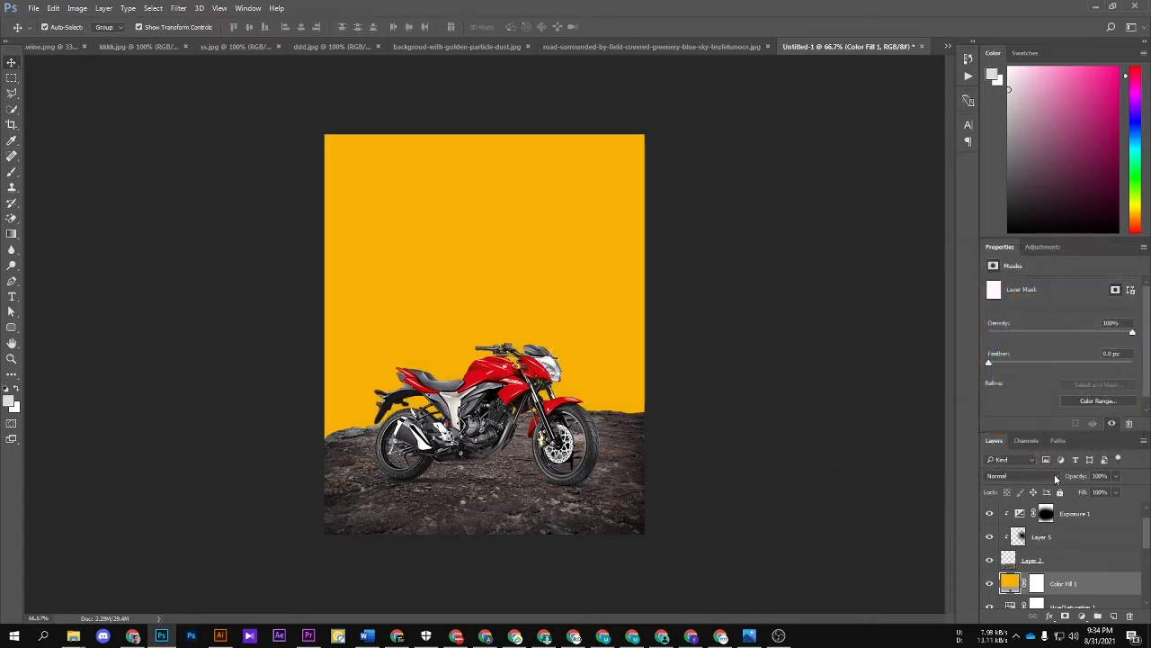
drag(1073, 477, 1007, 466)
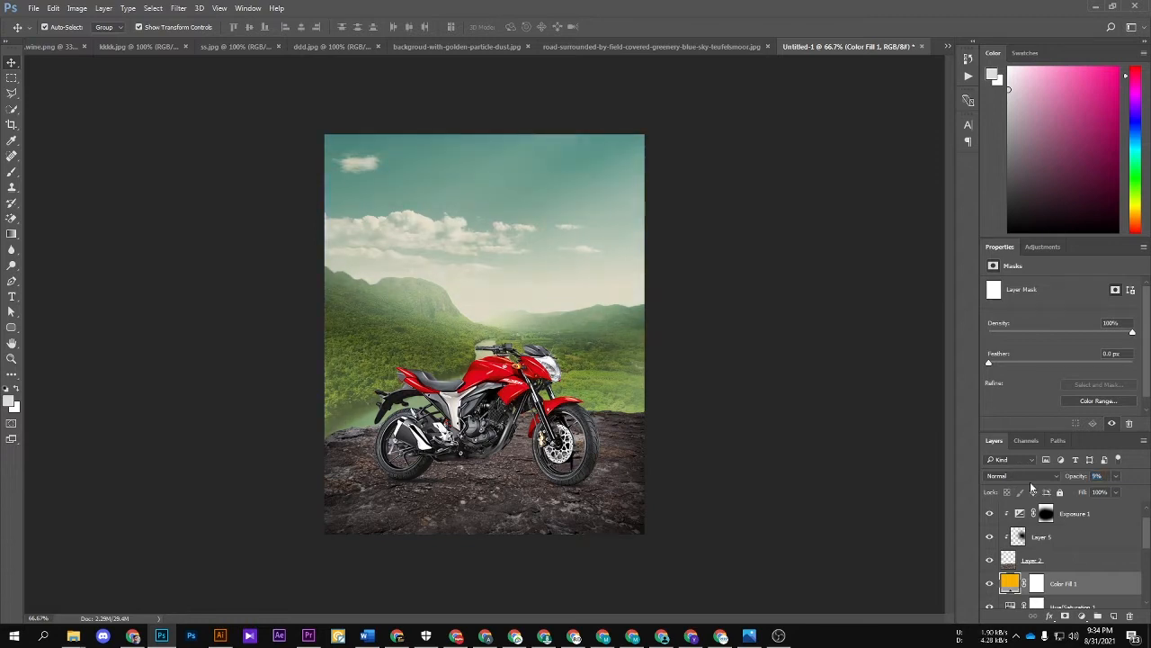
Step: Duplicate the orange color fill and clip the copy to the rocky ground's Layer 2
key(ctrl+j)
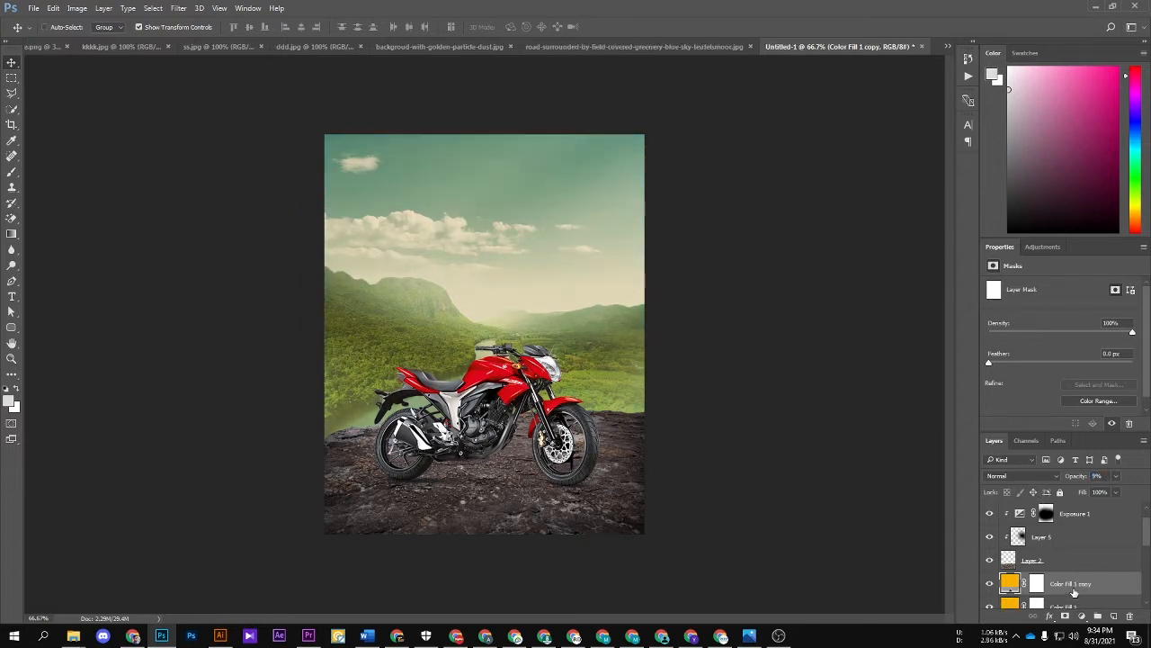
drag(1073, 592, 1066, 561)
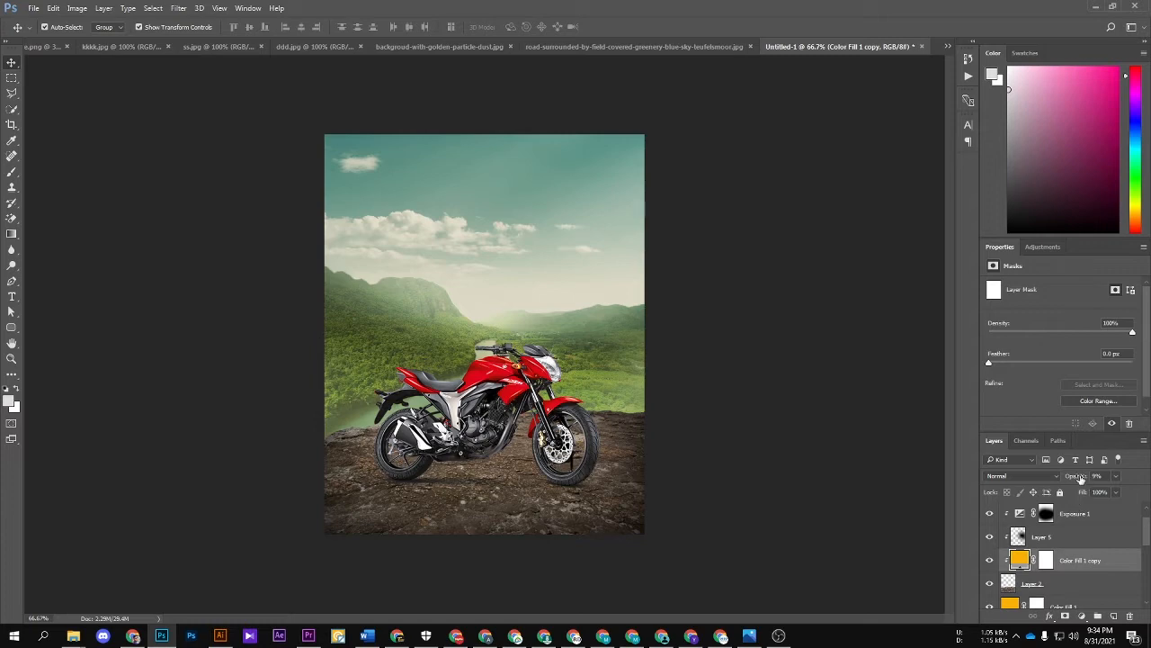
click(786, 385)
scroll(642, 329, up, 1)
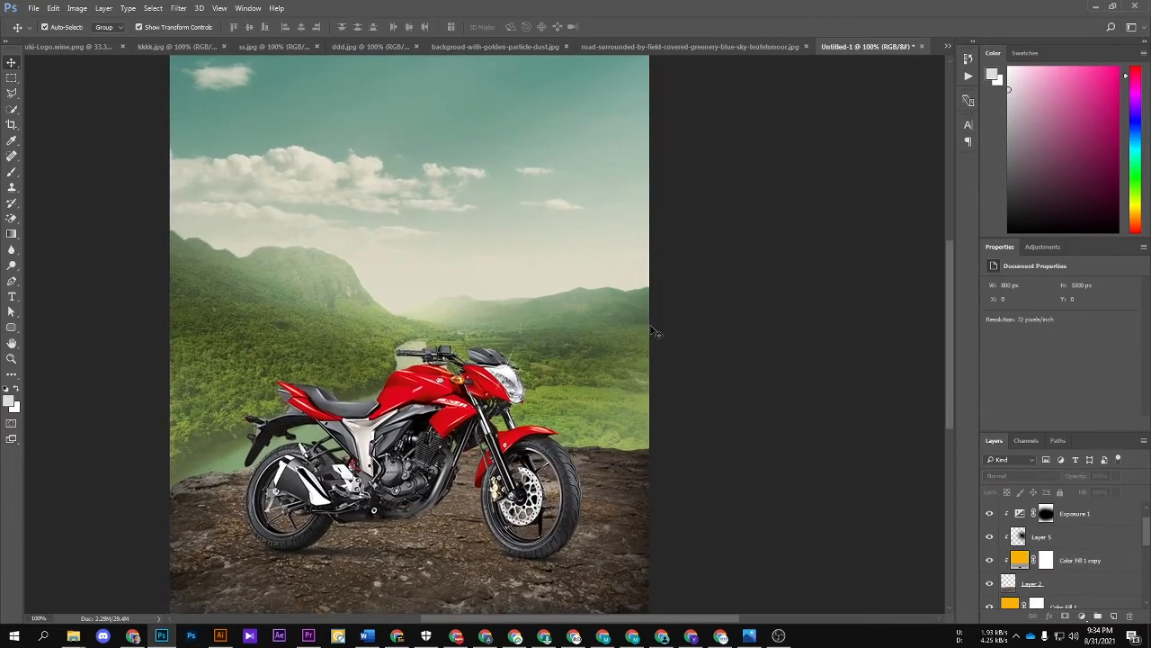
scroll(655, 332, down, 1)
scroll(1077, 558, up, 1)
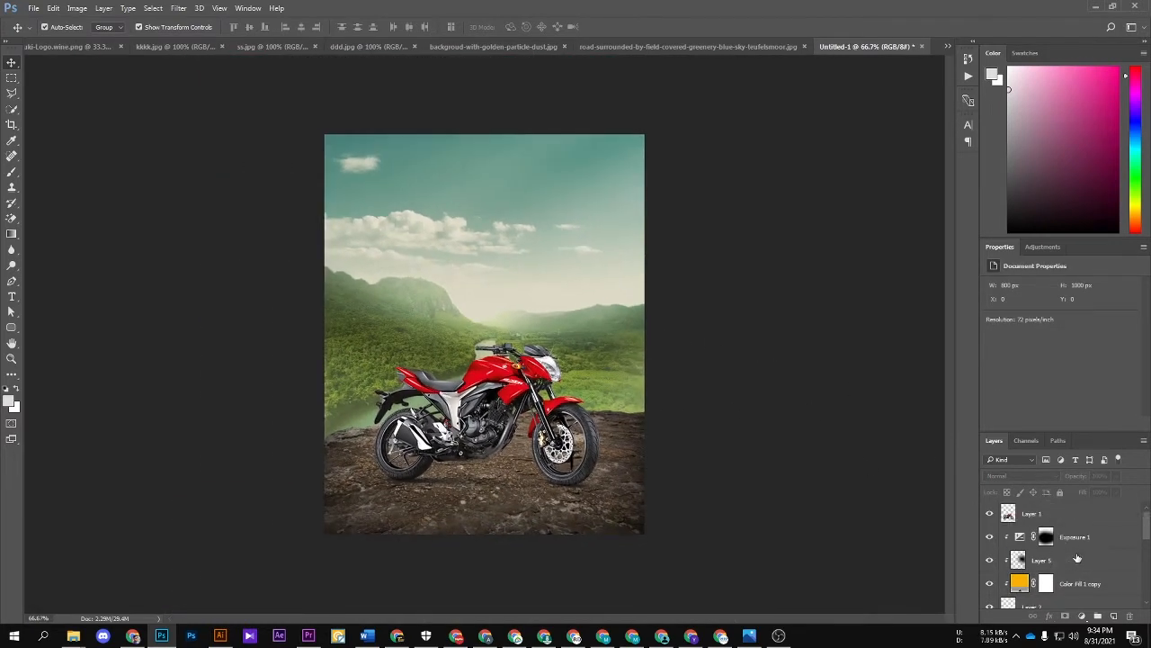
Step: Add a Gradient Fill layer above Exposure 1 using the Radial style with Reverse enabled
scroll(1077, 558, down, 1)
click(1120, 526)
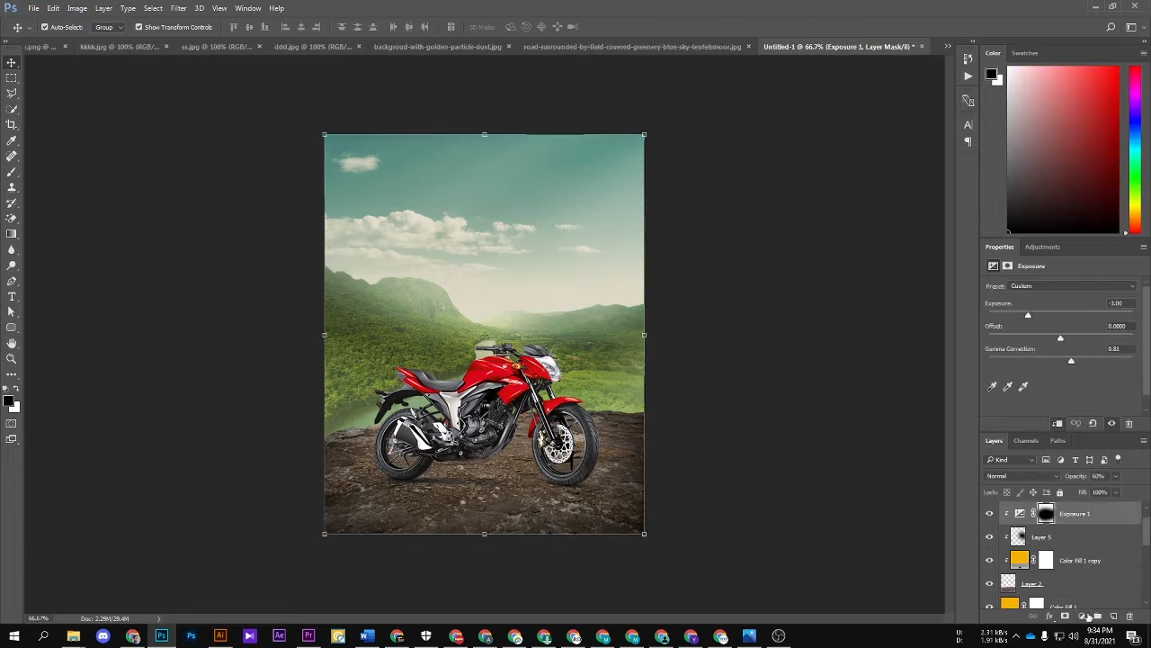
click(1082, 616)
click(1057, 375)
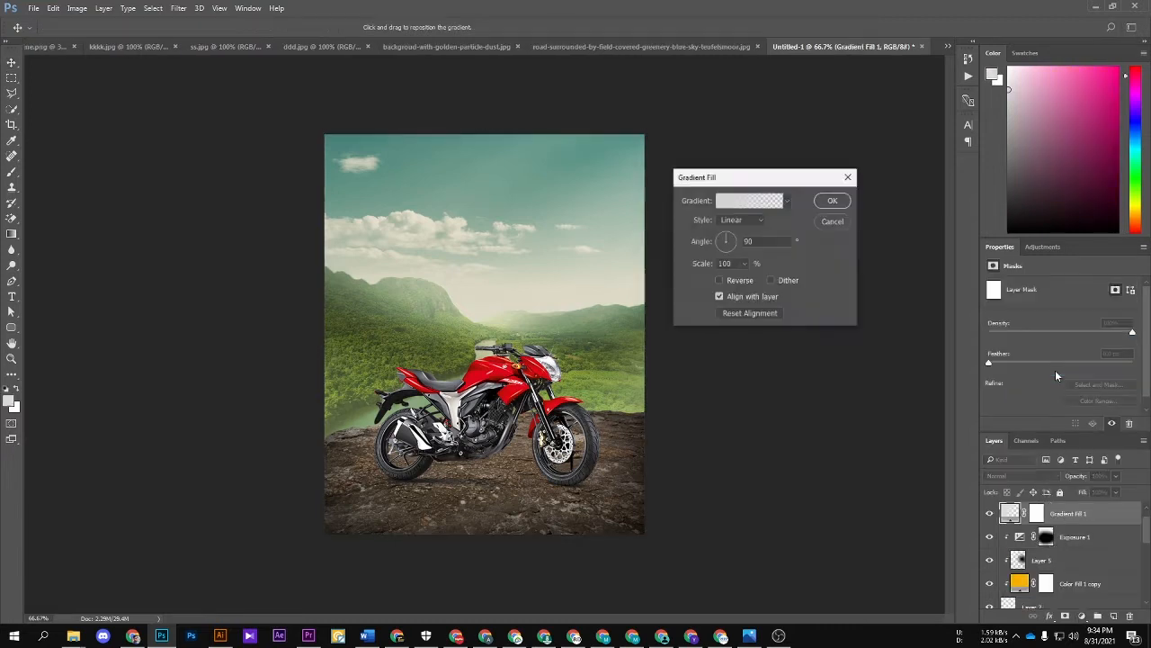
click(763, 220)
click(742, 245)
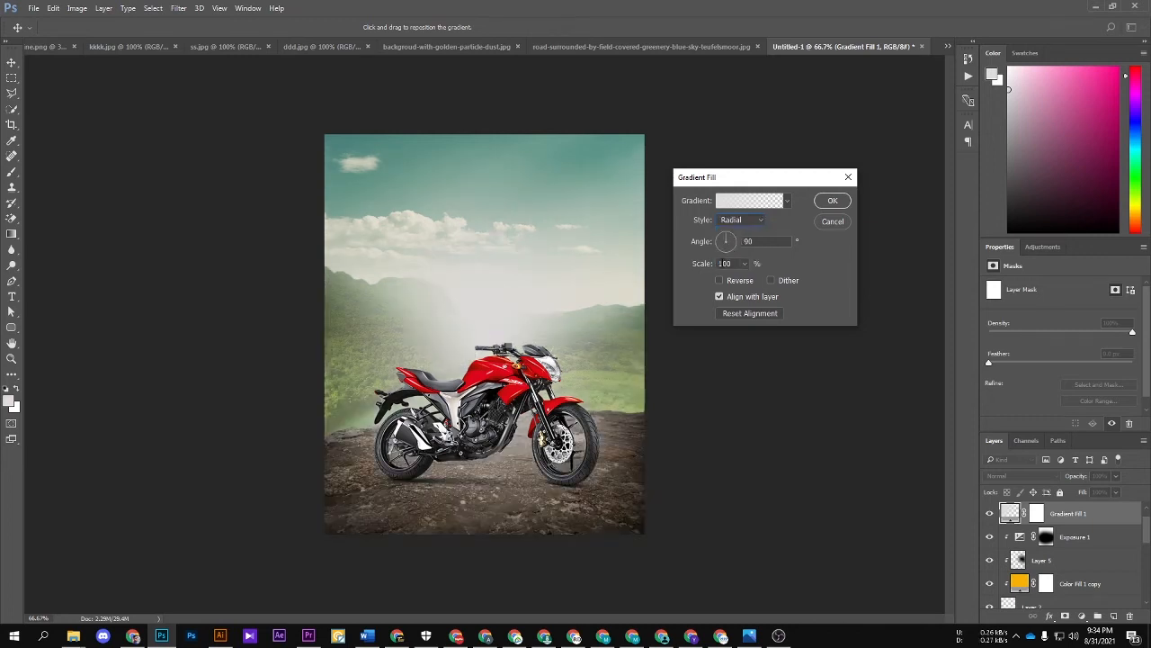
click(720, 280)
Step: Apply the Neutral Density preset to the gradient fill and reposition its center over the valley horizon
click(760, 201)
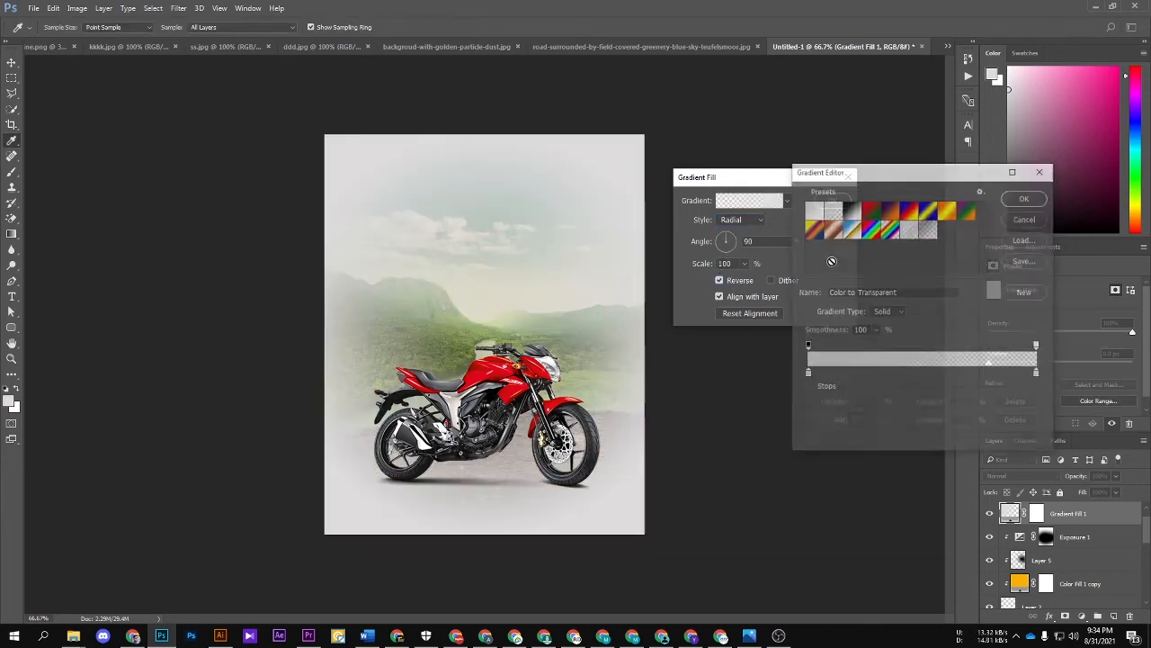
click(925, 232)
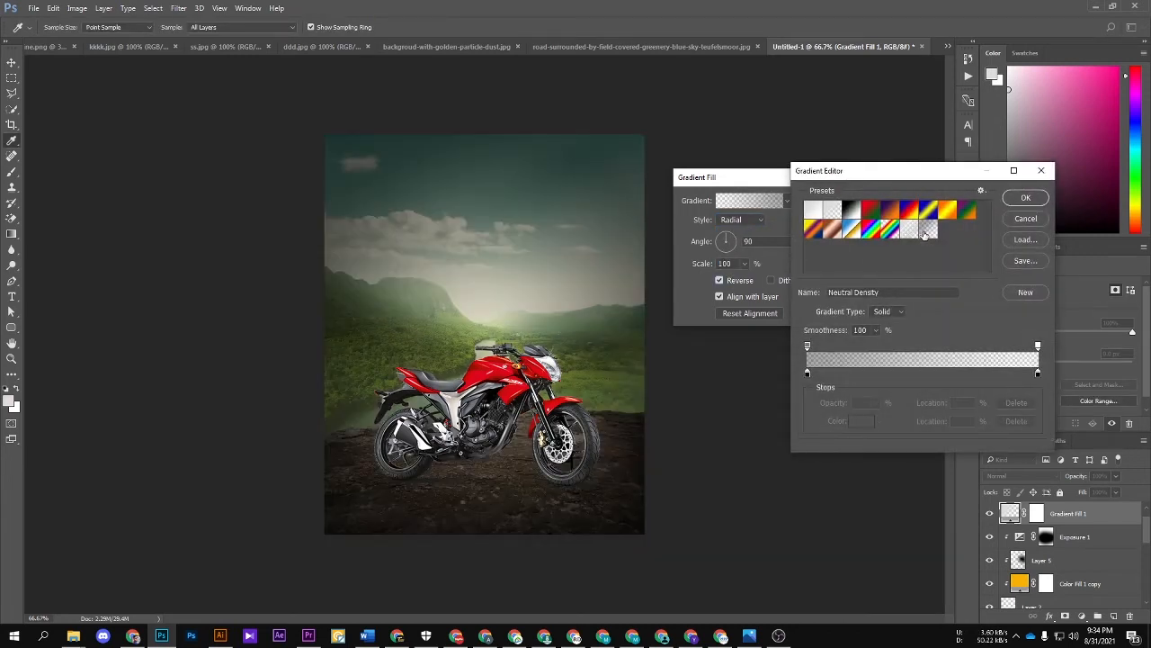
click(1025, 199)
mouse_move(516, 289)
mouse_down()
mouse_move(514, 280)
mouse_move(506, 296)
mouse_up()
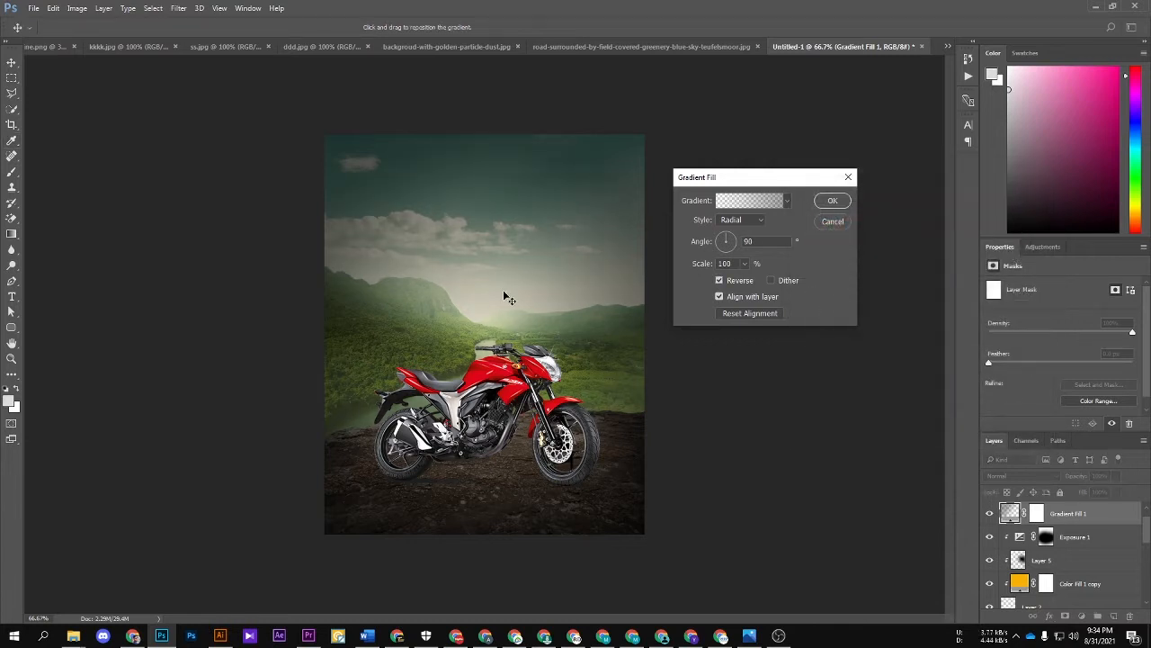
click(832, 200)
Step: Set the dark vignette gradient fill's opacity to 33%
drag(1075, 476, 1024, 474)
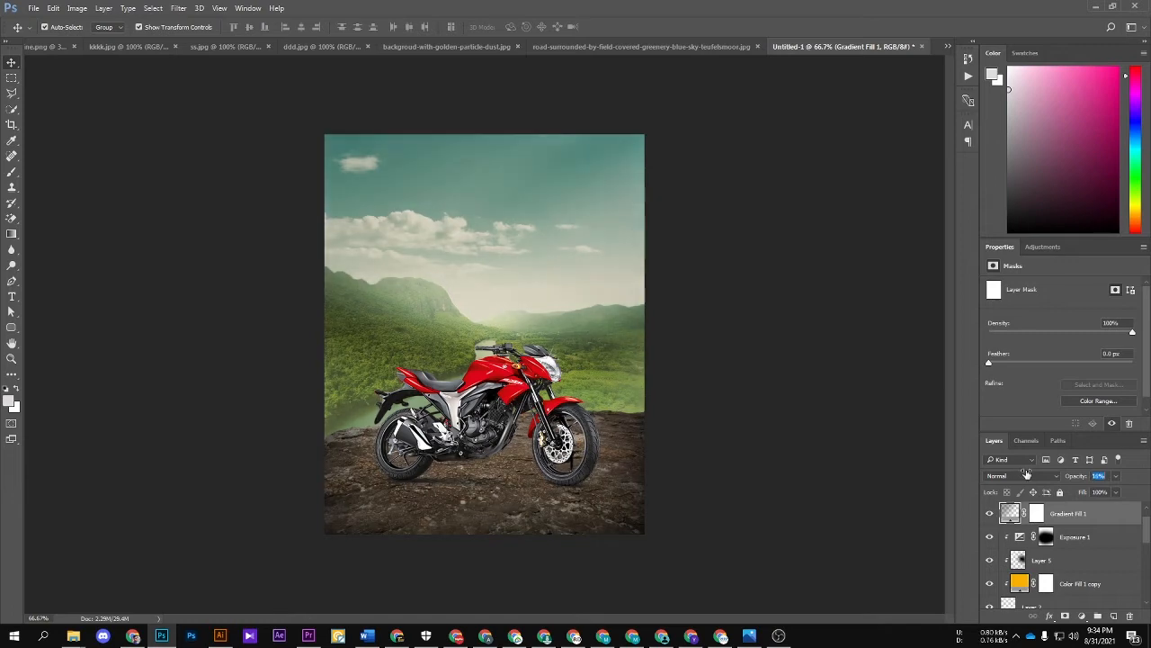
key(ctrl+1)
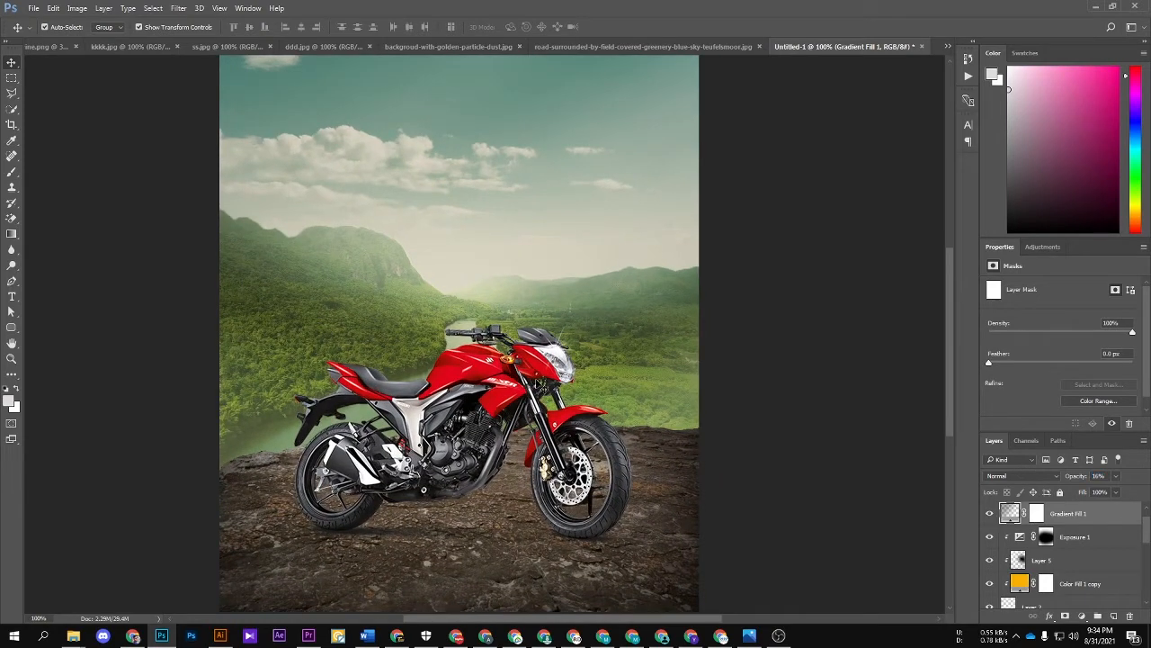
key(ctrl+minus)
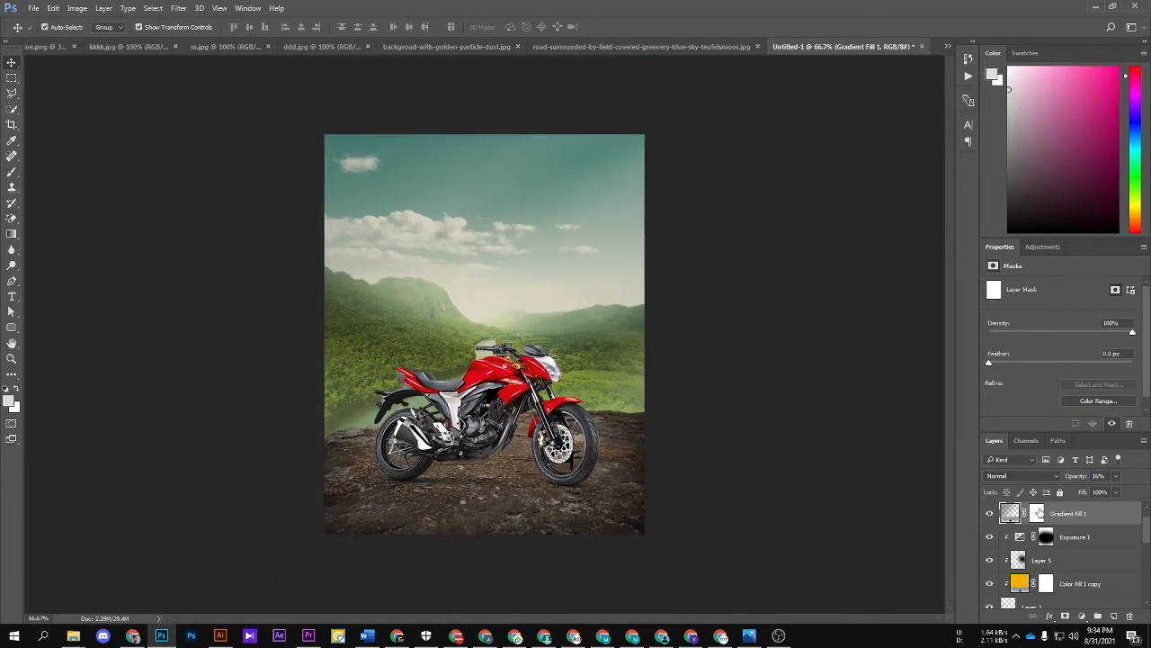
mouse_move(1071, 477)
mouse_down()
mouse_move(1059, 481)
mouse_move(1082, 482)
mouse_move(1071, 491)
mouse_up()
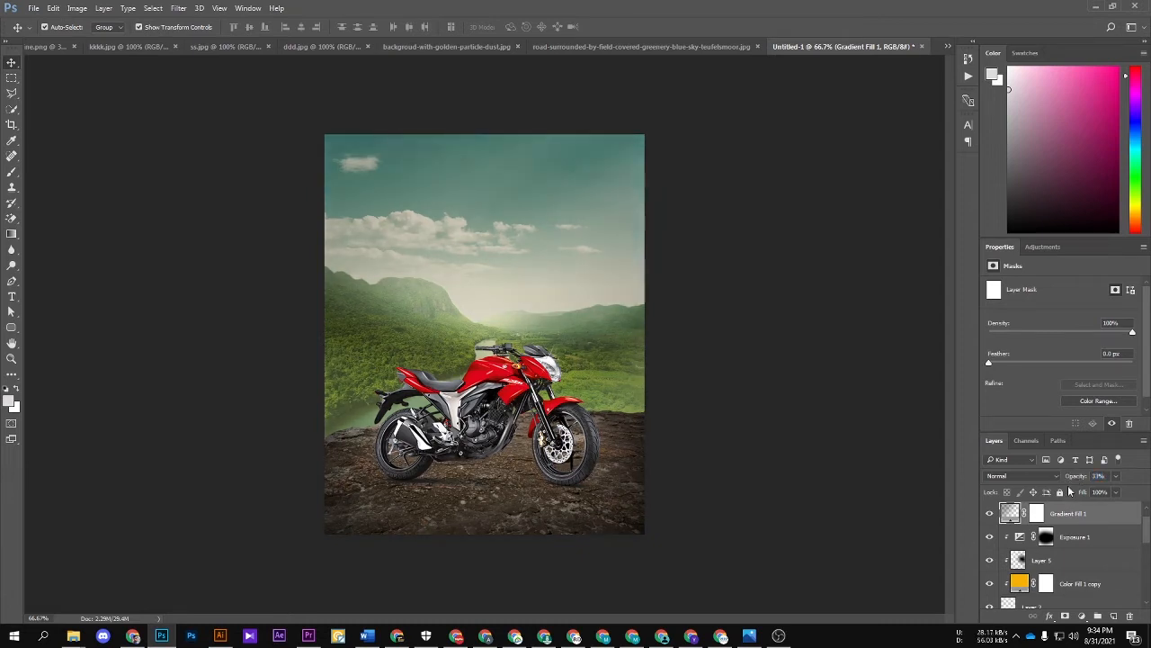
Step: Add a layer above the gradient fill and paint white haze across the sky with a soft 1100 px brush
click(1113, 617)
key(b)
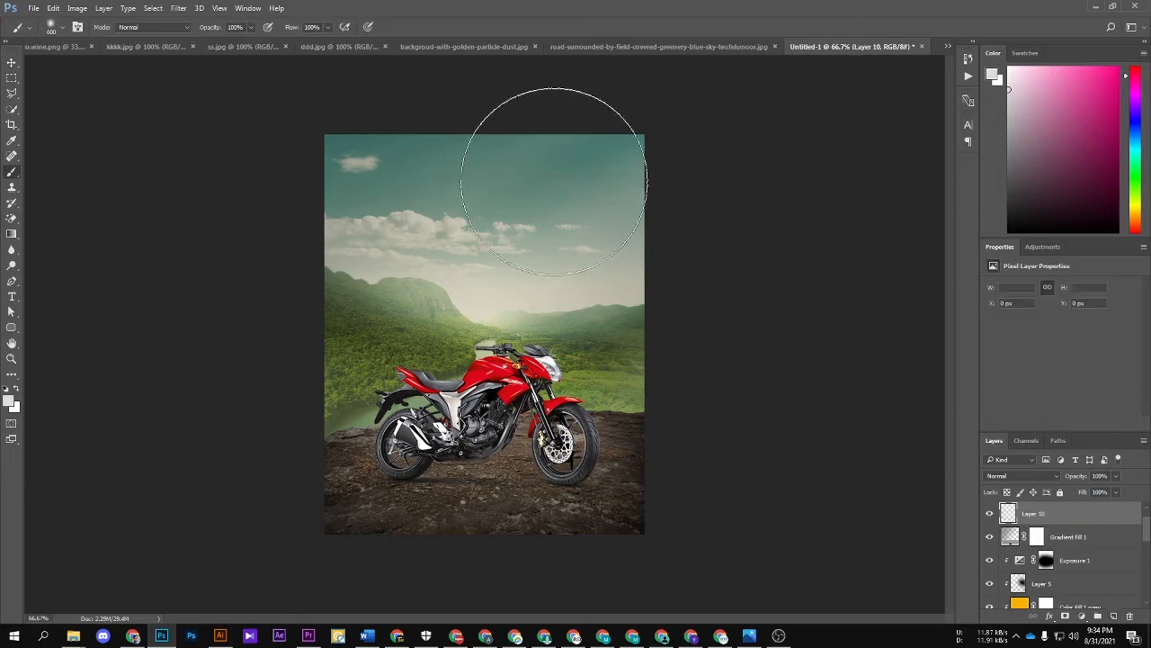
click(16, 389)
key(bracketright)
key(bracketright)
click(604, 157)
mouse_move(468, 27)
mouse_down()
mouse_move(380, 41)
mouse_move(797, 236)
mouse_up()
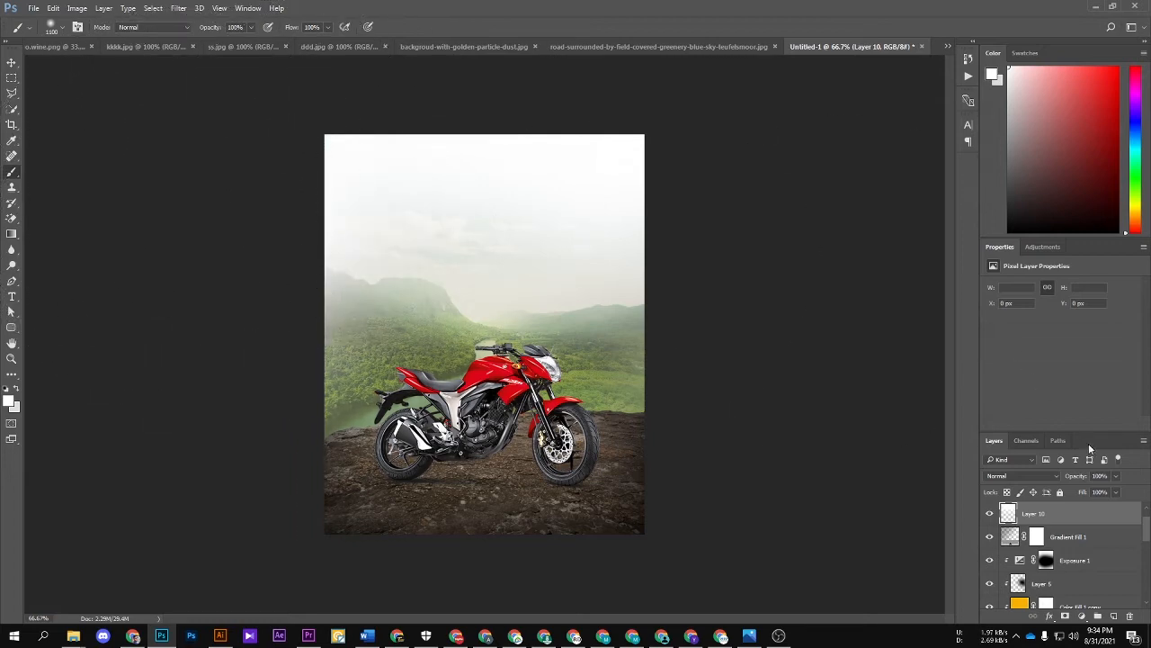
Step: Set the white haze layer's opacity to 72%
mouse_move(1076, 479)
mouse_down()
mouse_move(1049, 478)
mouse_move(1062, 483)
mouse_up()
key(v)
click(788, 311)
scroll(534, 406, up, 1)
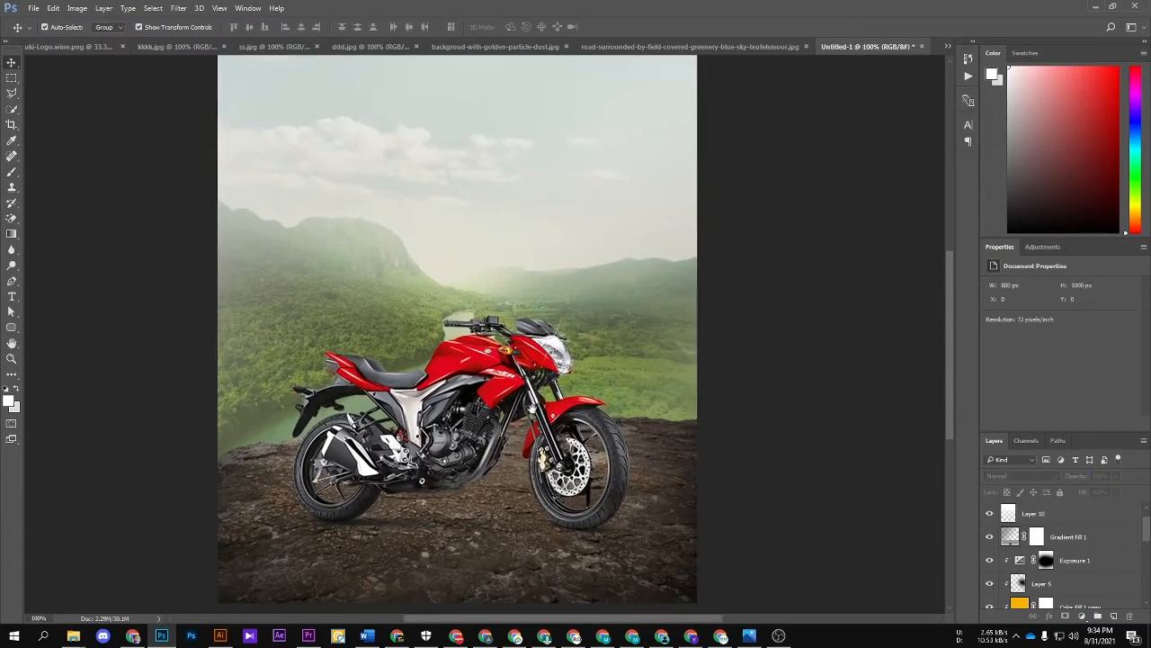
Step: Add a Curves adjustment above the white haze layer and shape a gentle S-curve that darkens the shadows and brightens the highlights
click(677, 364)
scroll(1084, 573, up, 1)
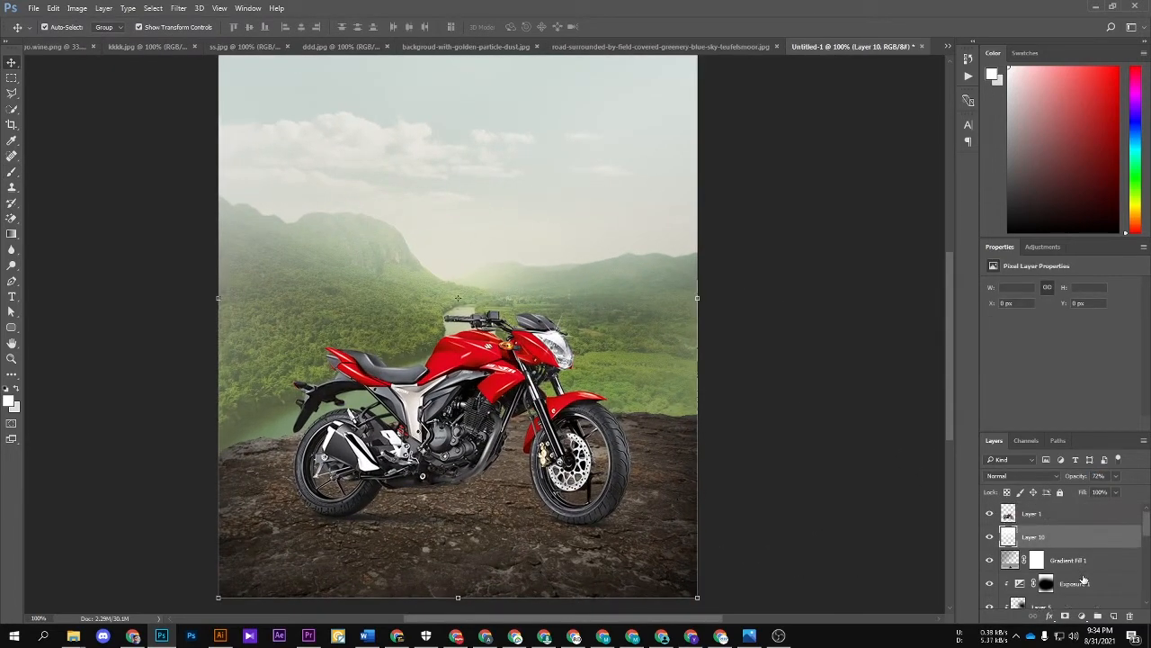
click(1083, 617)
click(1058, 433)
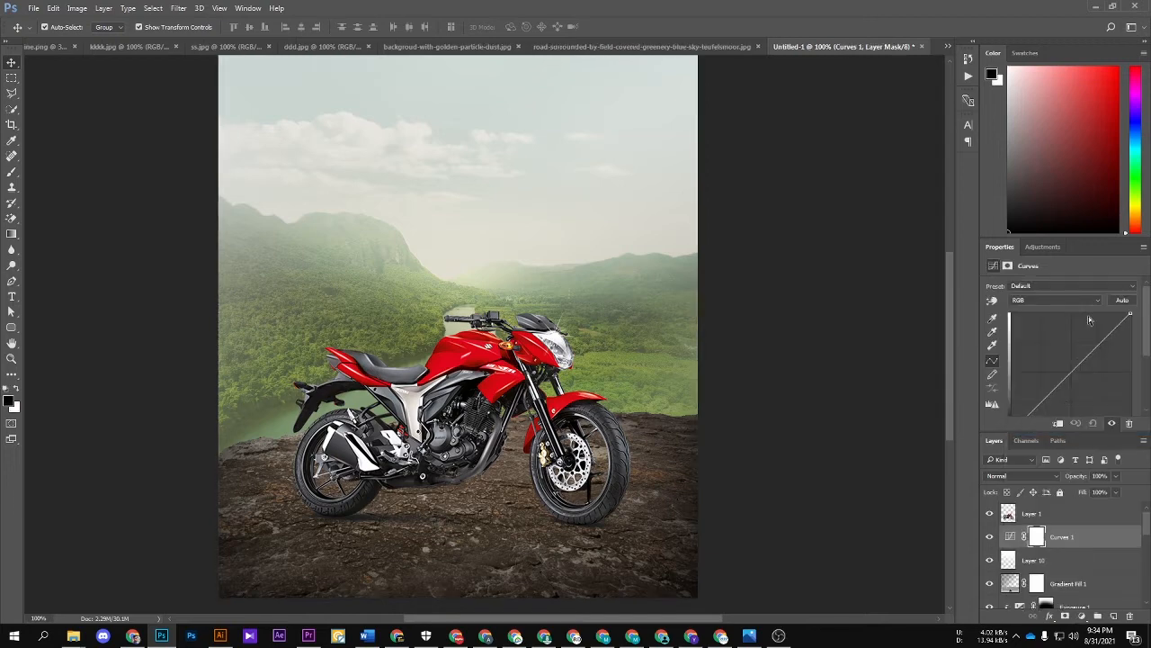
click(1072, 371)
scroll(1086, 374, down, 2)
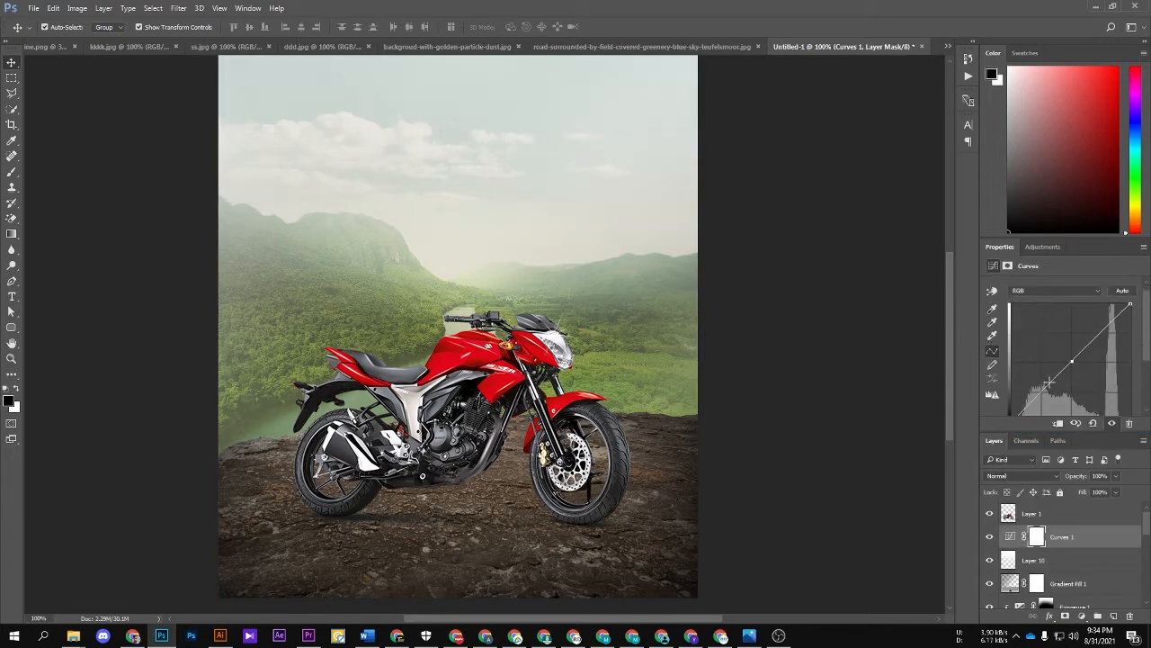
drag(1042, 384, 1040, 387)
drag(1095, 326, 1096, 326)
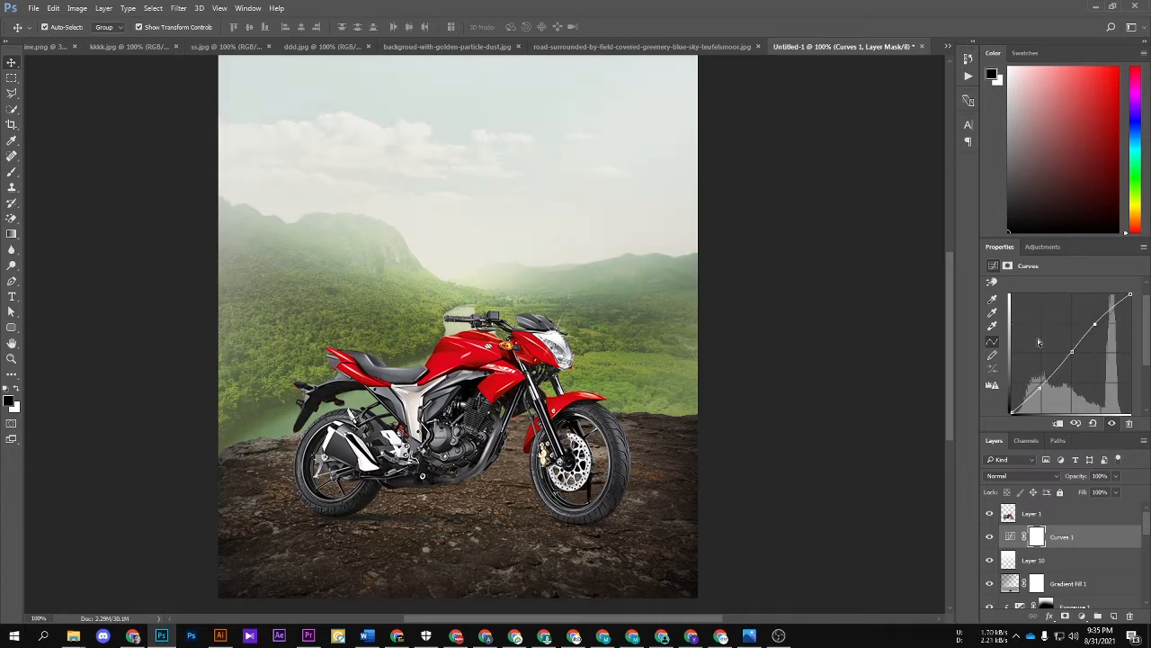
click(796, 369)
key(ctrl+minus)
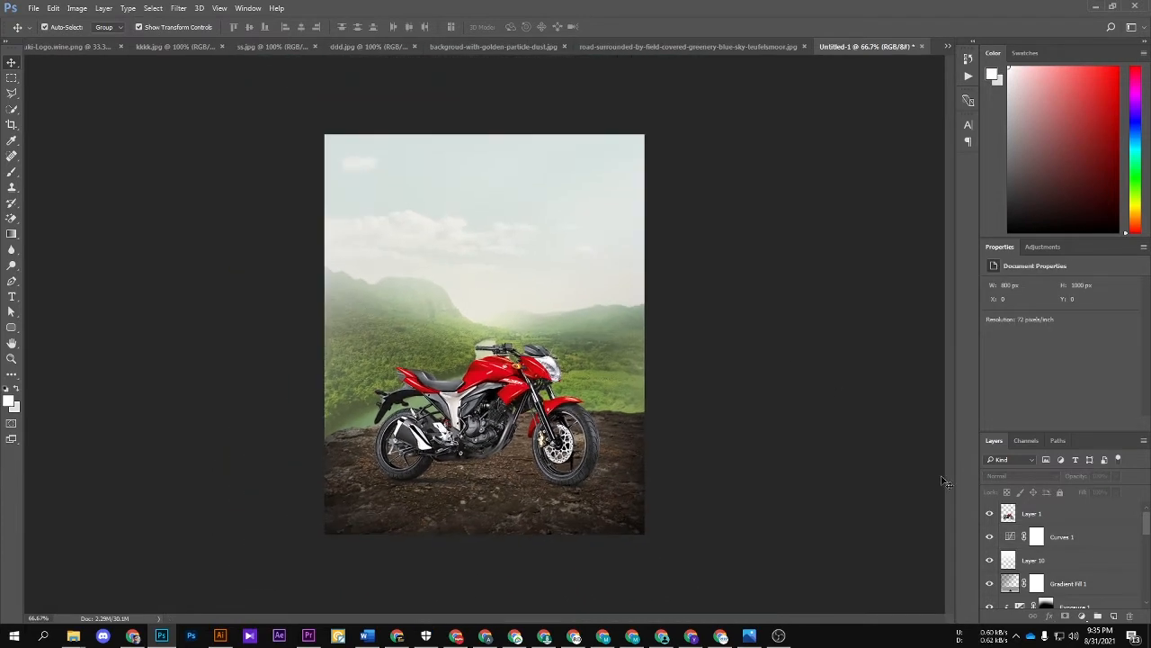
Step: Try a Color Balance adjustment above Curves 1 with midtones at -22 cyan/red, +19 magenta/green and +10 yellow/blue
click(1074, 543)
click(1081, 616)
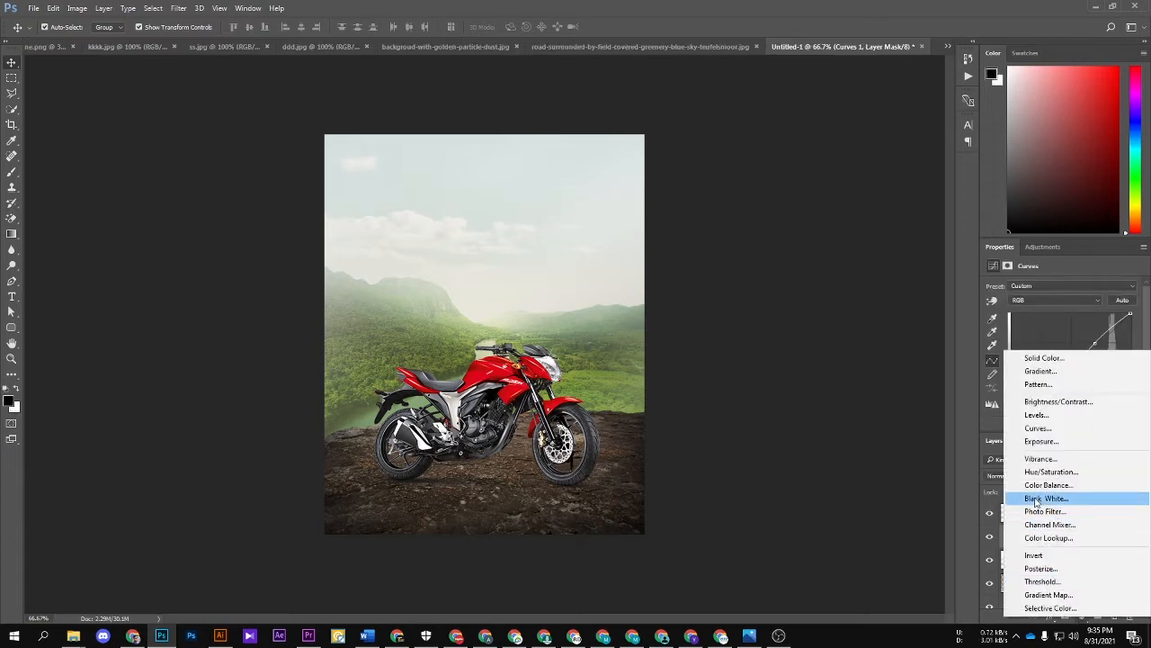
click(1043, 487)
drag(1041, 351, 1014, 357)
drag(1035, 358, 1052, 359)
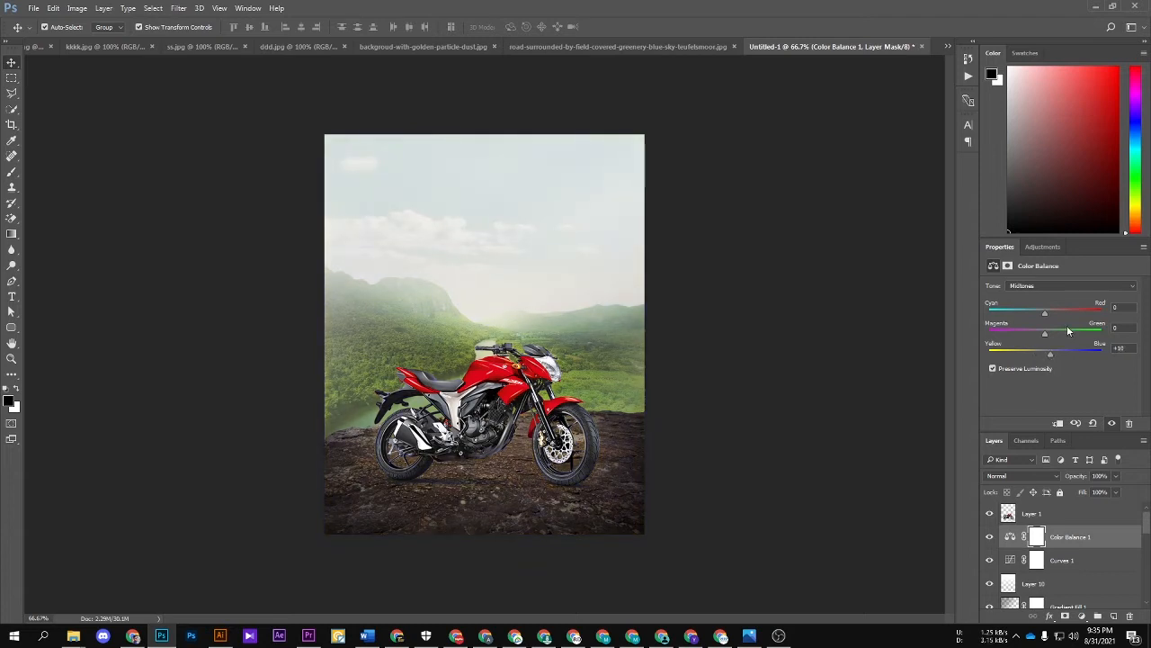
drag(1051, 315, 1061, 335)
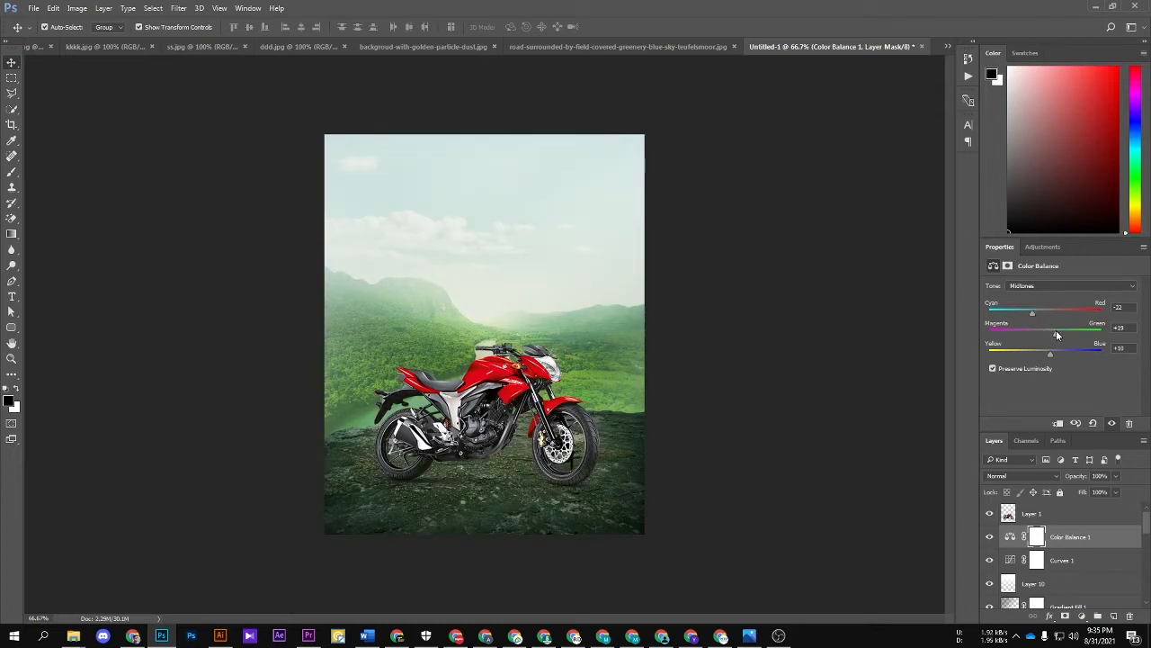
click(817, 376)
scroll(582, 372, up, 1)
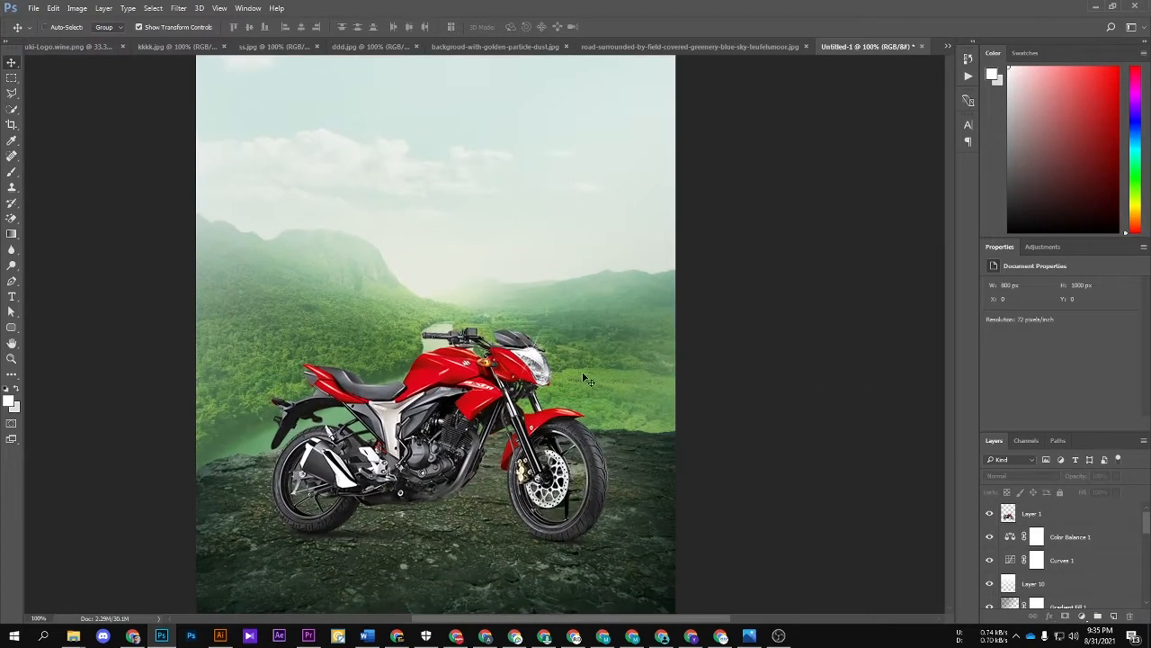
Step: Compare the image with and without the Color Balance adjustment, and delete that adjustment layer
click(1057, 539)
click(989, 536)
click(989, 536)
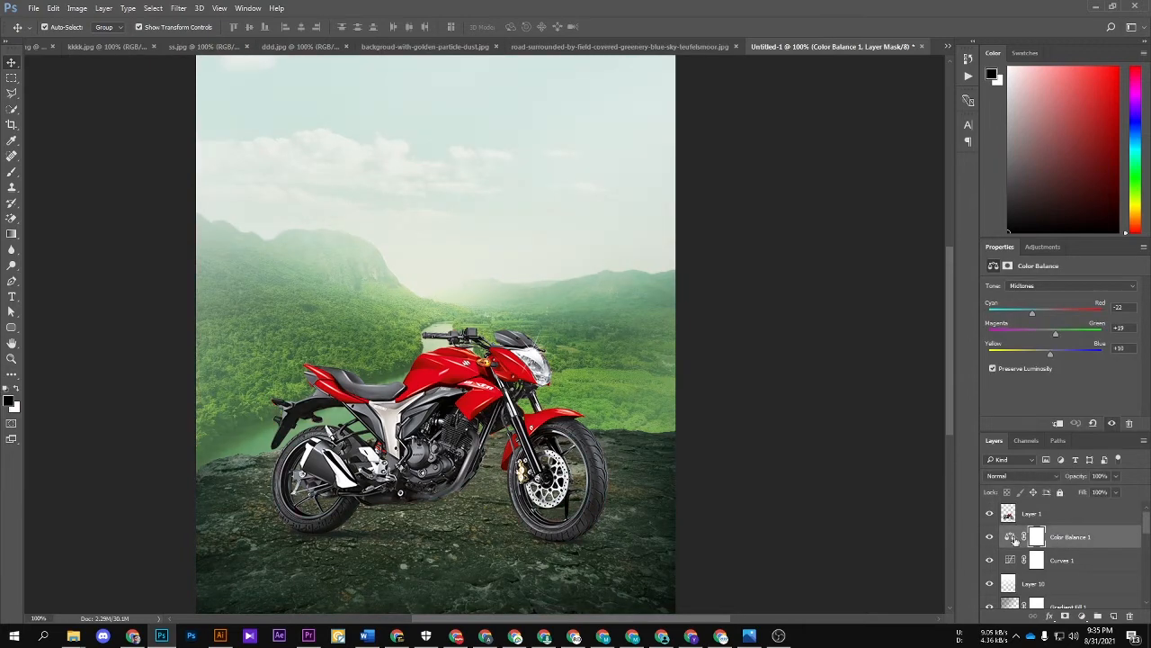
click(1012, 537)
key(Delete)
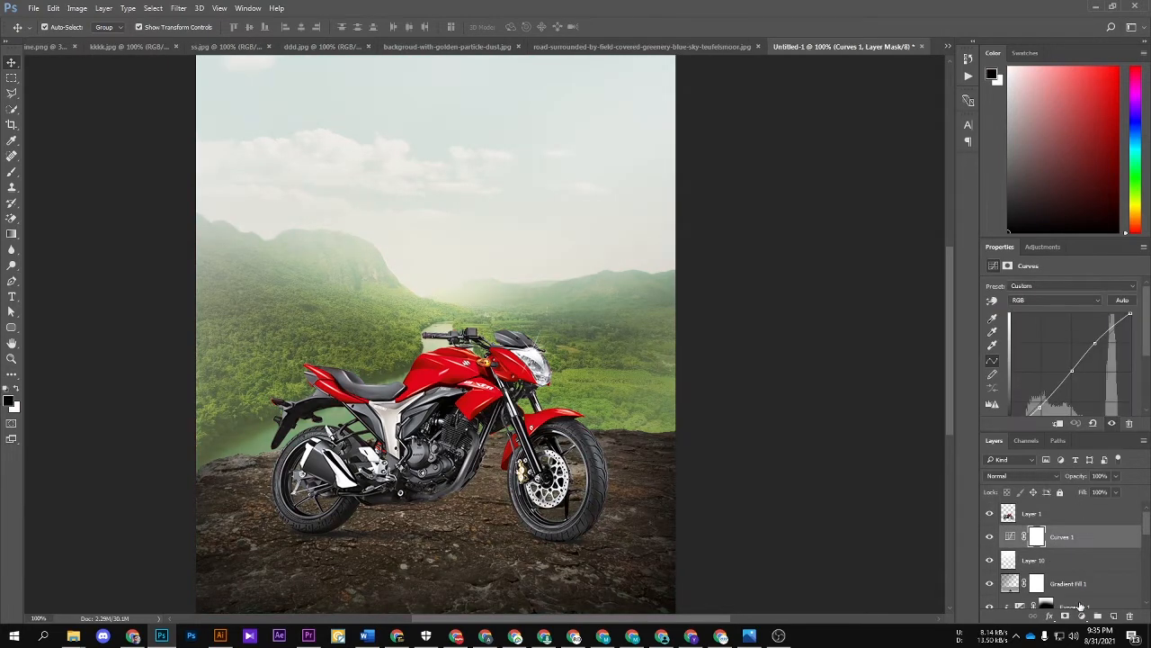
Step: Add a new Color Balance adjustment above Curves 1 and shift its midtones slightly toward yellow
click(1082, 616)
click(1052, 479)
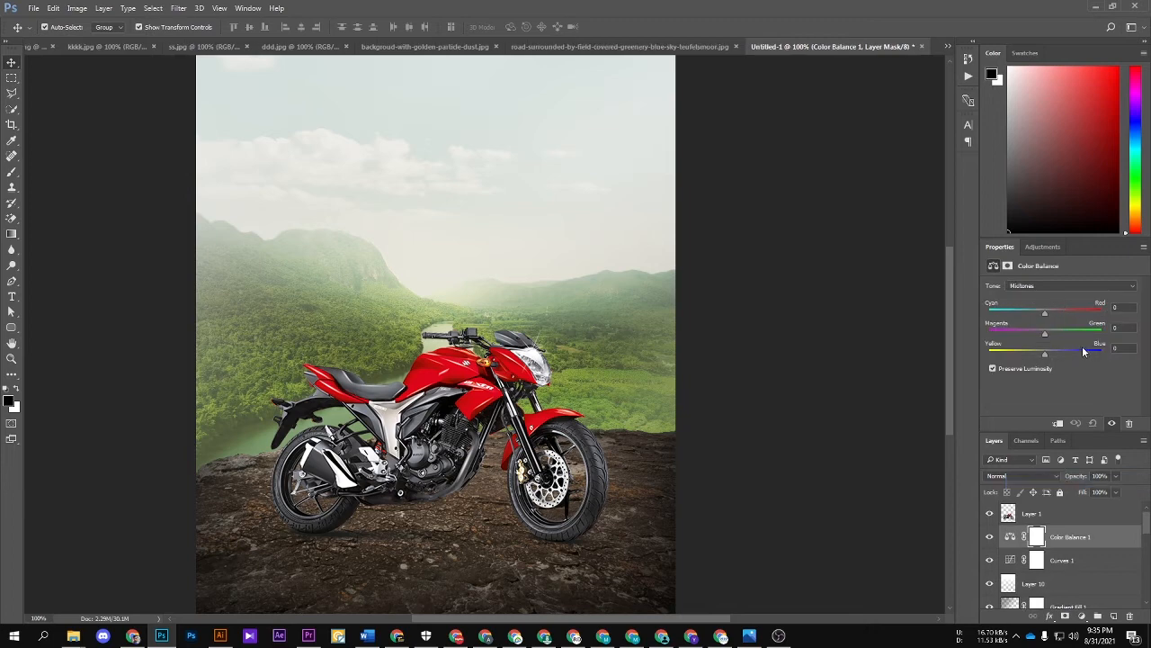
drag(1043, 355, 1037, 351)
click(802, 348)
key(ctrl+minus)
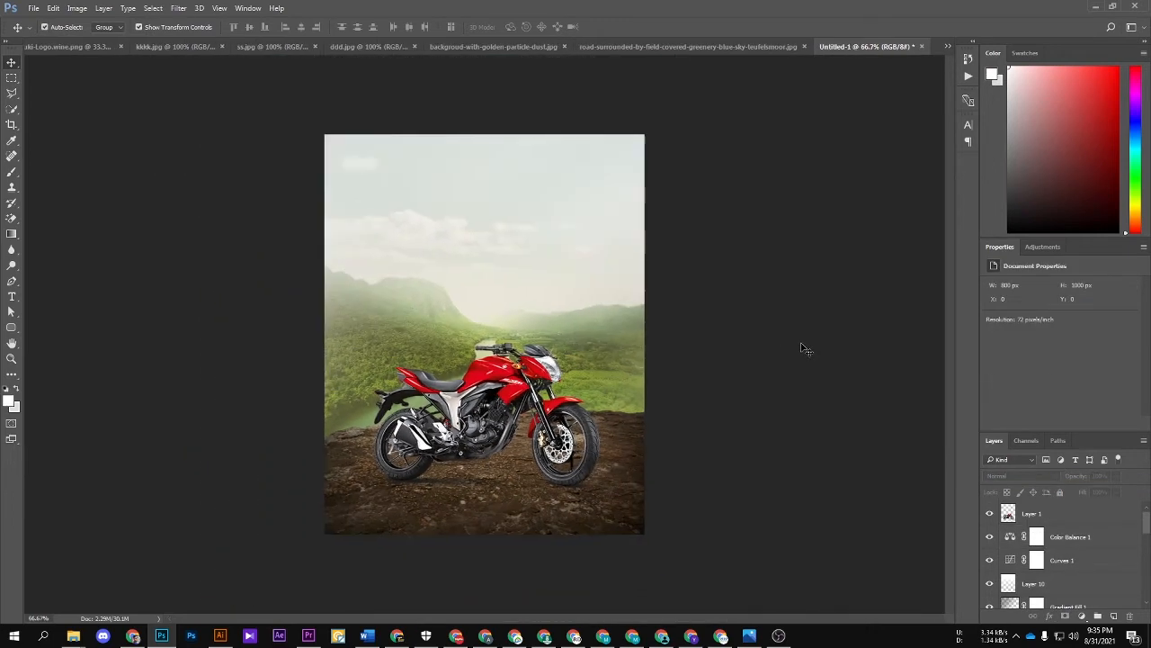
Step: Add an empty layer above the Color Balance adjustment and set up the soft 1100 px brush with black
click(1080, 537)
click(1113, 616)
key(b)
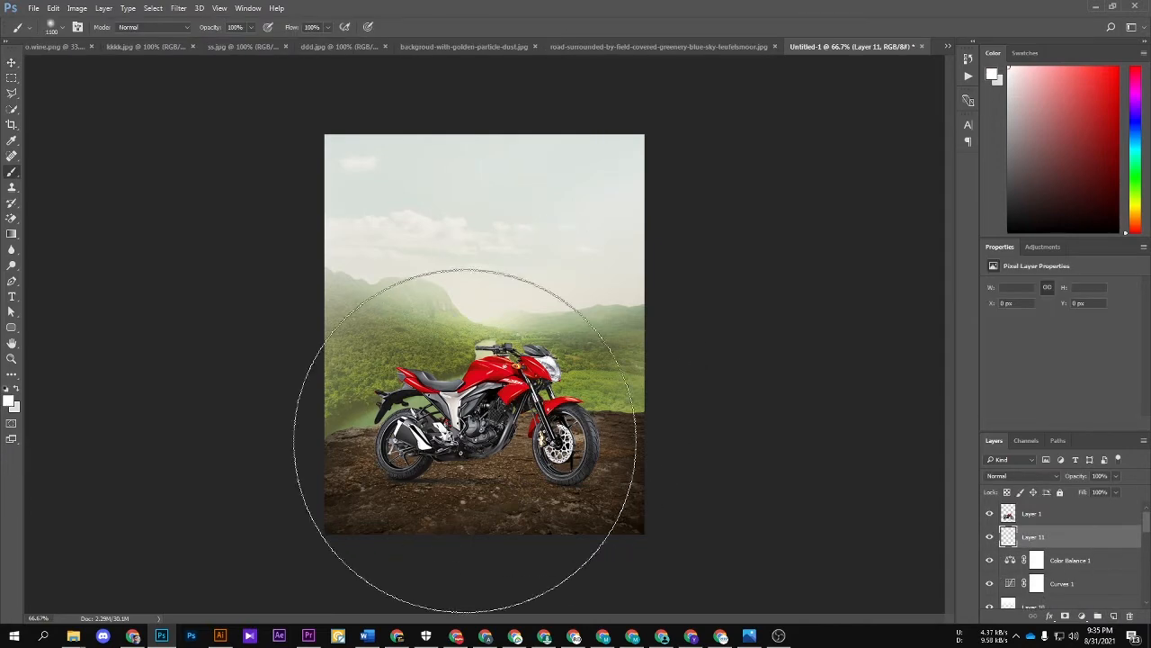
click(8, 388)
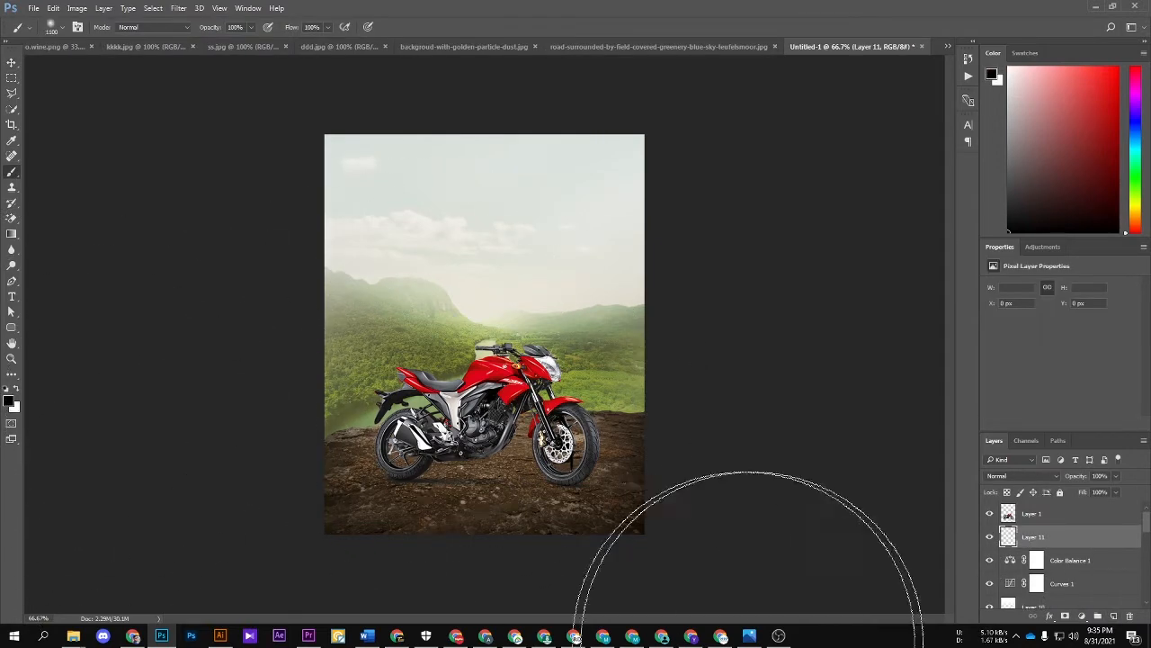
Step: Try painting heavy black shading over the rocky ground and the poster's side edges with the 1100 px brush
drag(749, 643, 760, 585)
drag(731, 236, 568, 195)
key(ctrl+z)
drag(725, 168, 787, 276)
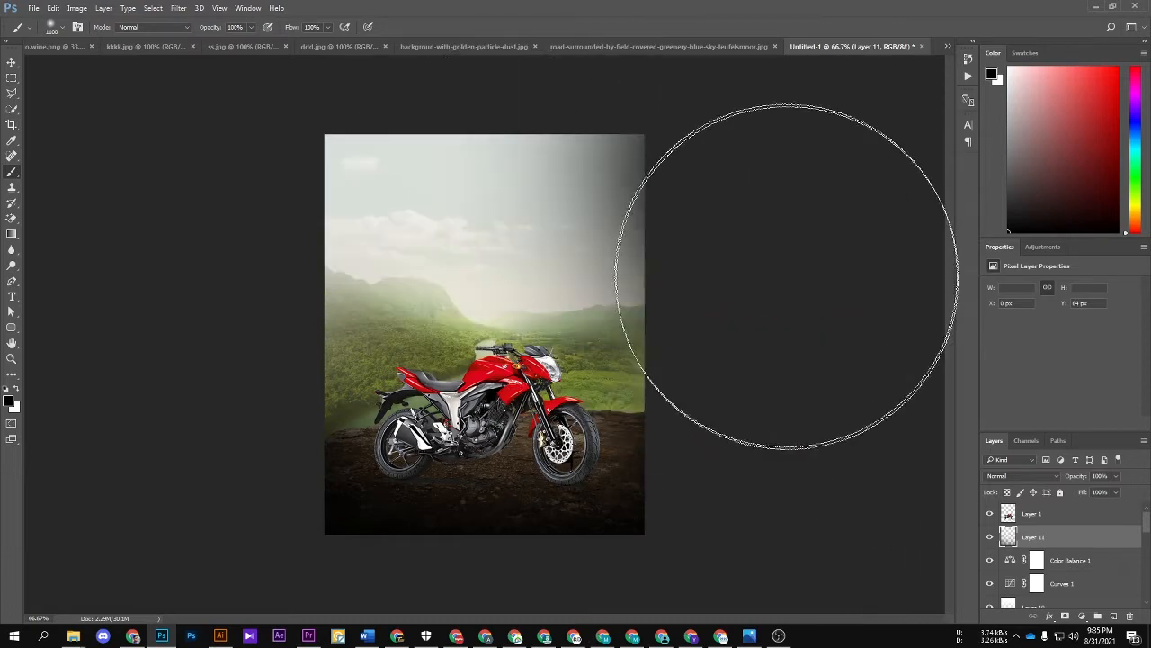
key(ctrl+z)
drag(282, 226, 225, 330)
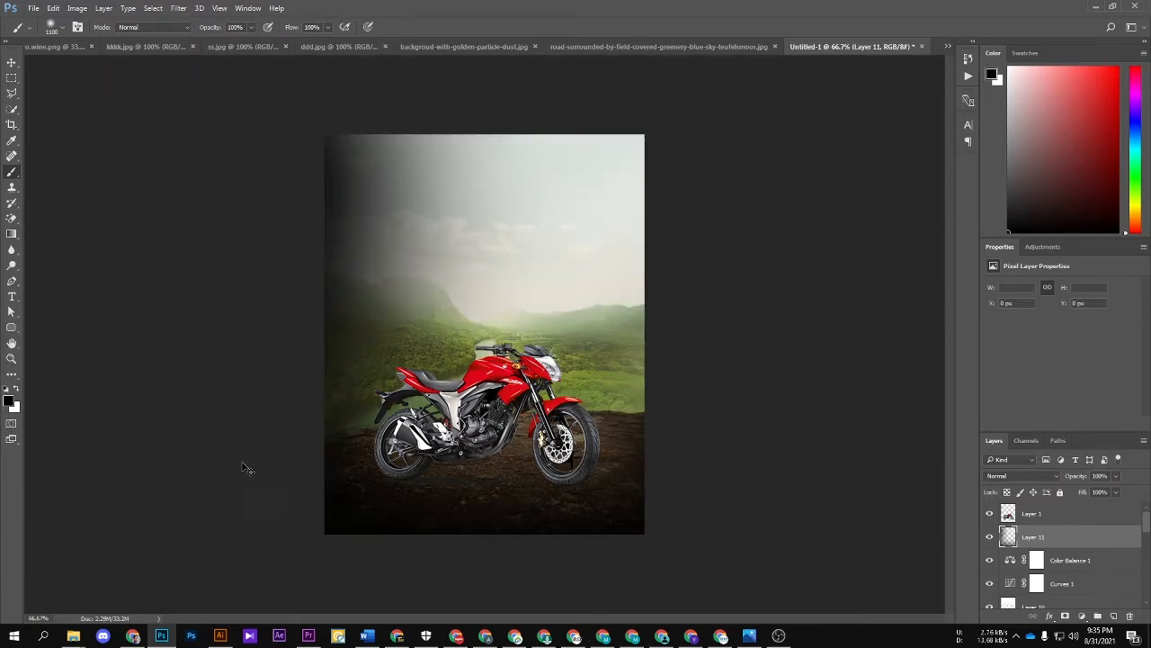
key(ctrl+z)
key(ctrl+z)
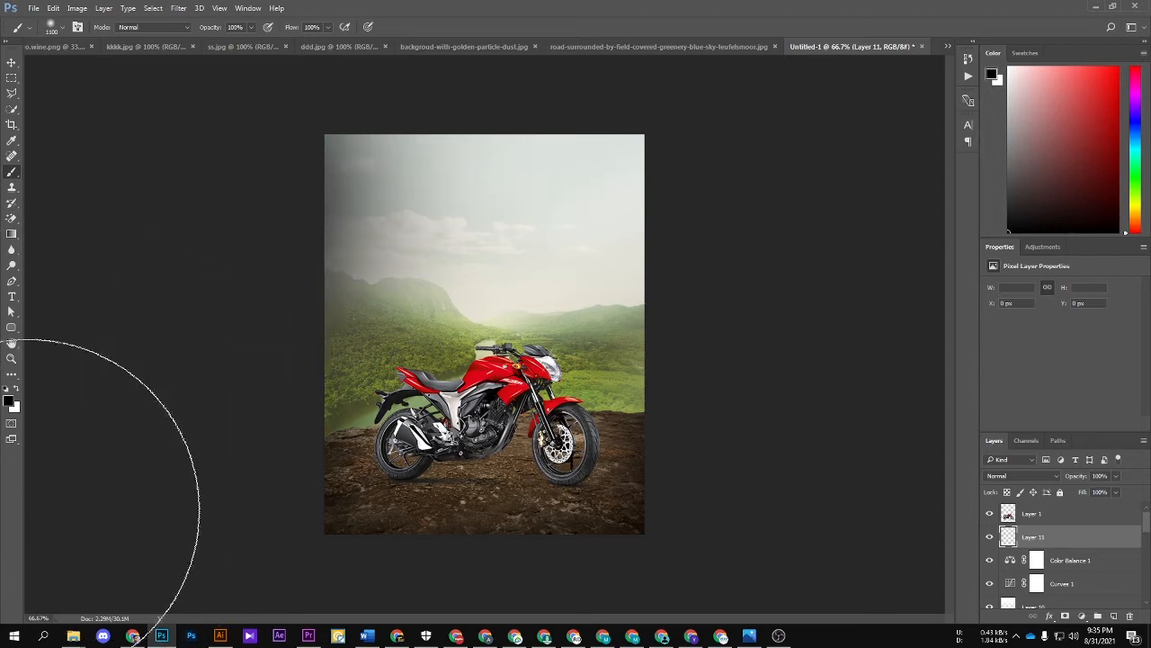
key(ctrl+z)
Step: Paint faint black shading along the poster's upper left edge and at its two lower corners
drag(147, 190, 51, 372)
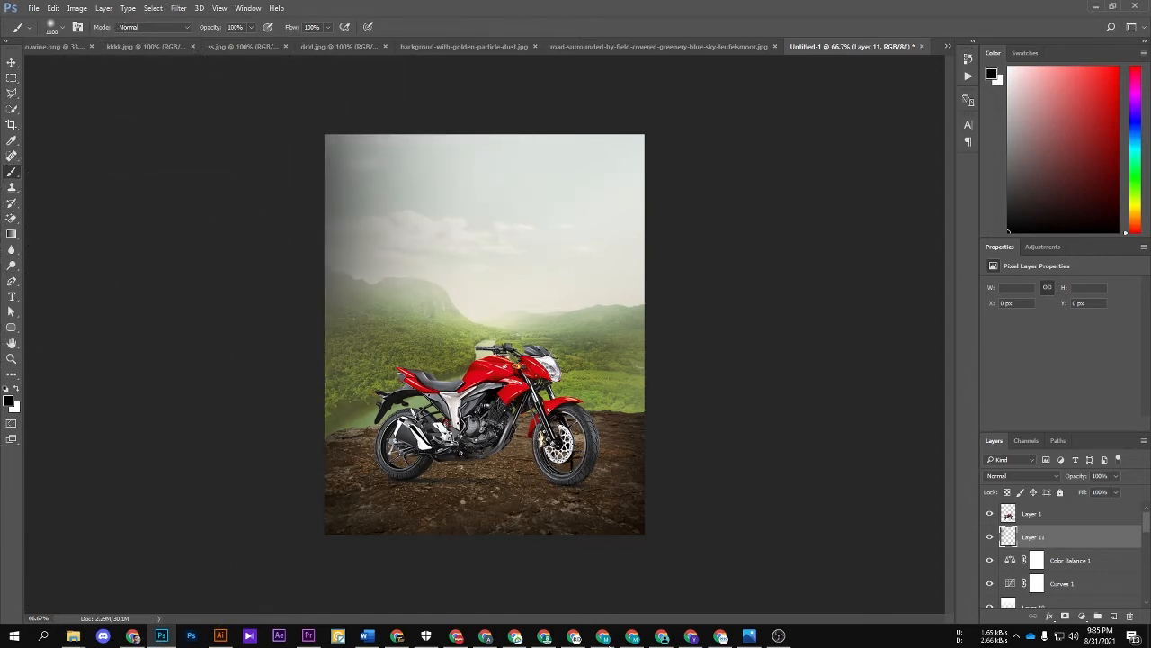
click(807, 609)
click(122, 607)
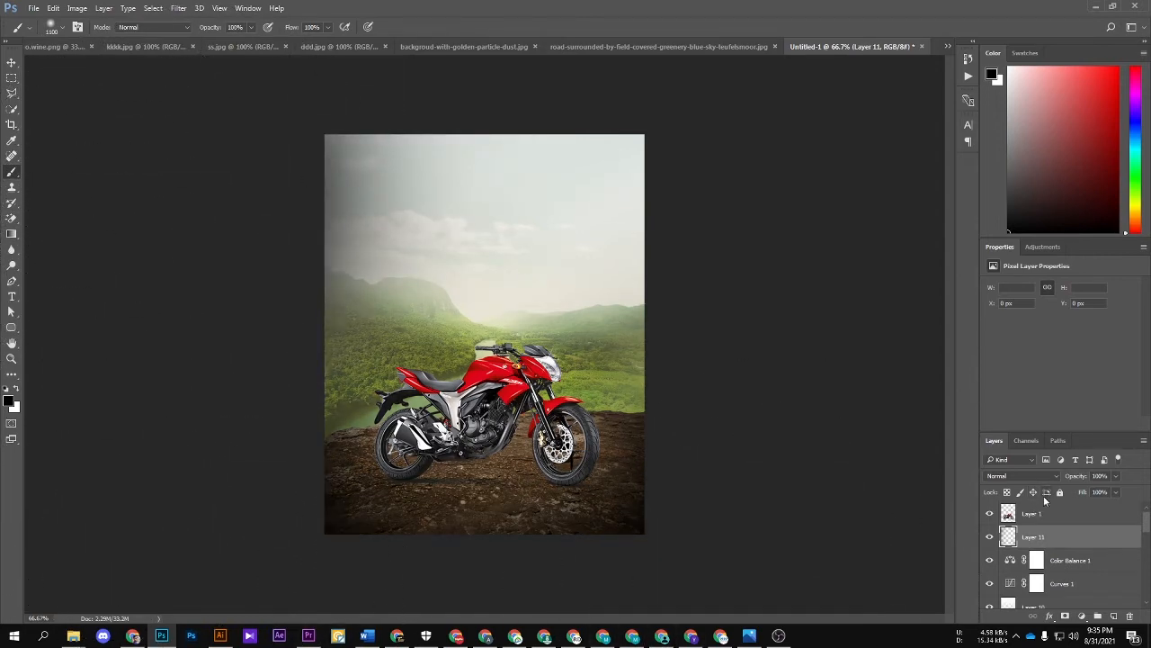
Step: Set the black edge-shading layer's blend mode to Soft Light
click(1016, 476)
click(998, 364)
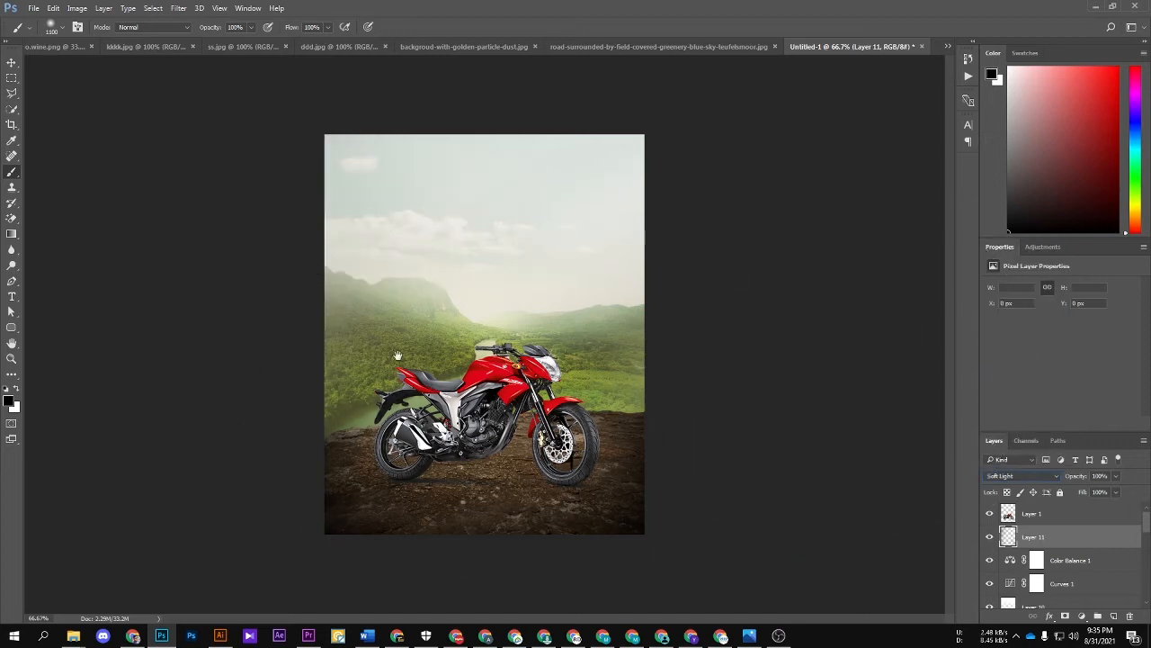
key(v)
click(750, 243)
scroll(591, 246, up, 1)
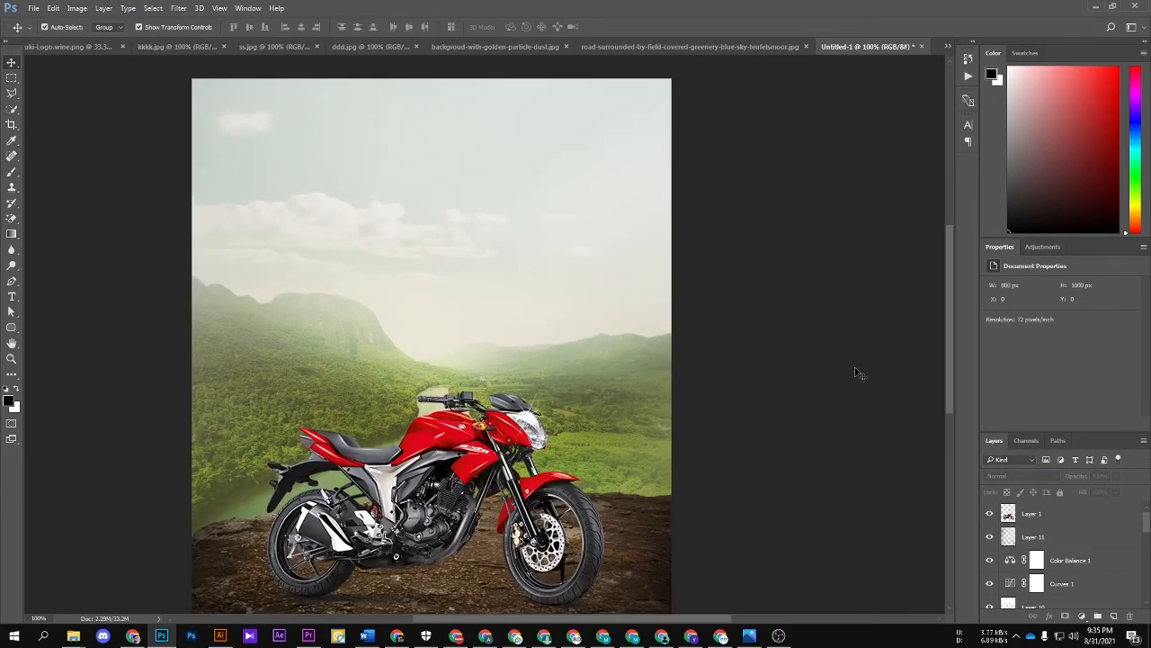
Step: Add a Levels adjustment above Layer 11 and lower the Blue channel's white output level for a yellowish tint
click(1070, 536)
click(1081, 616)
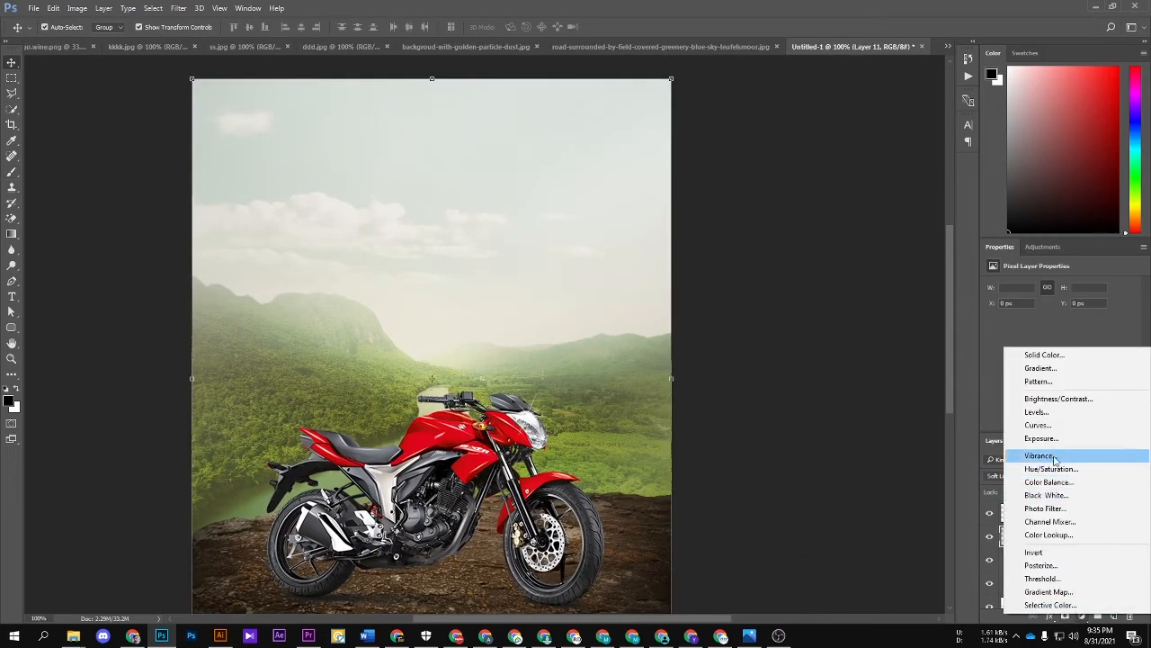
click(1037, 412)
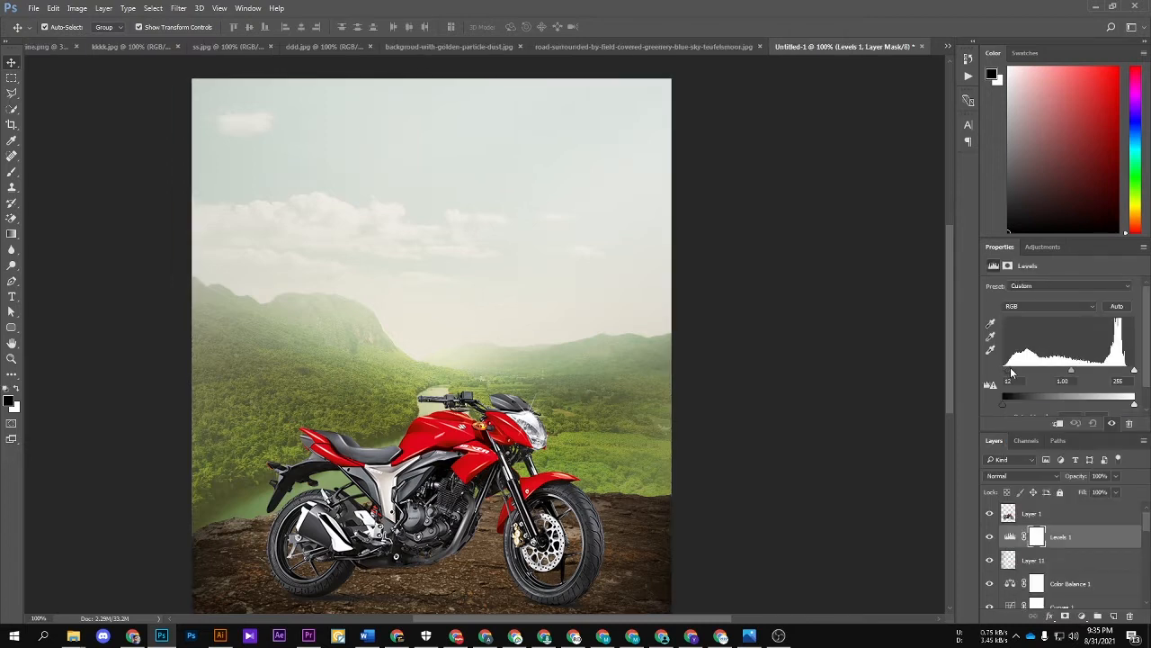
drag(1010, 372, 1004, 370)
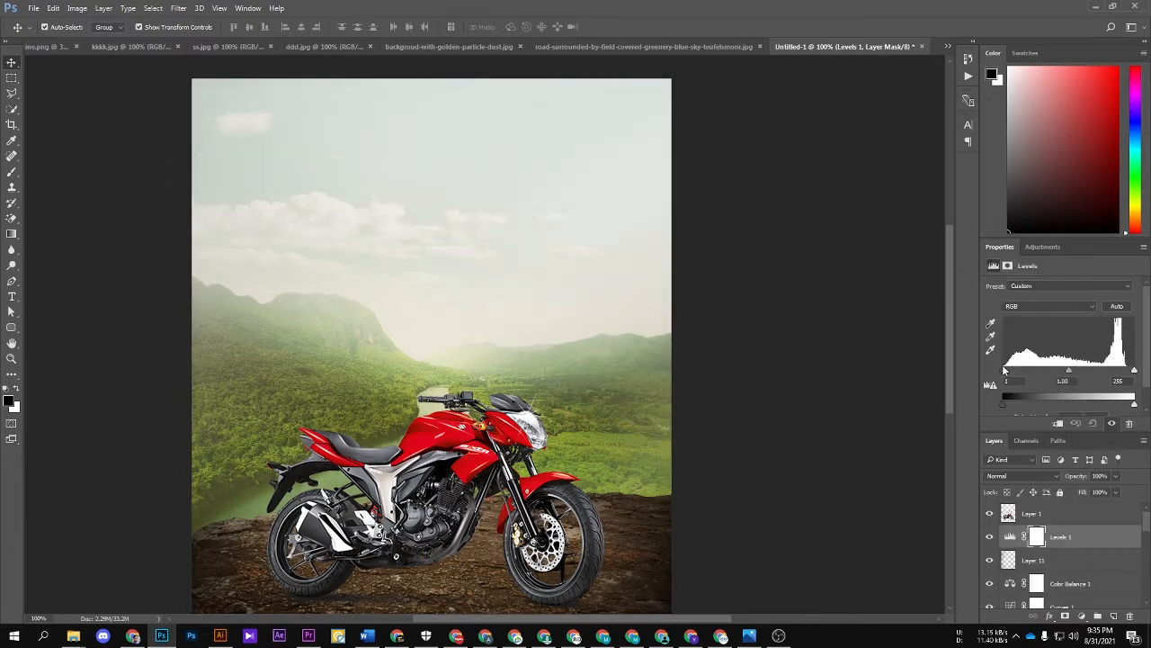
click(1057, 306)
click(1048, 339)
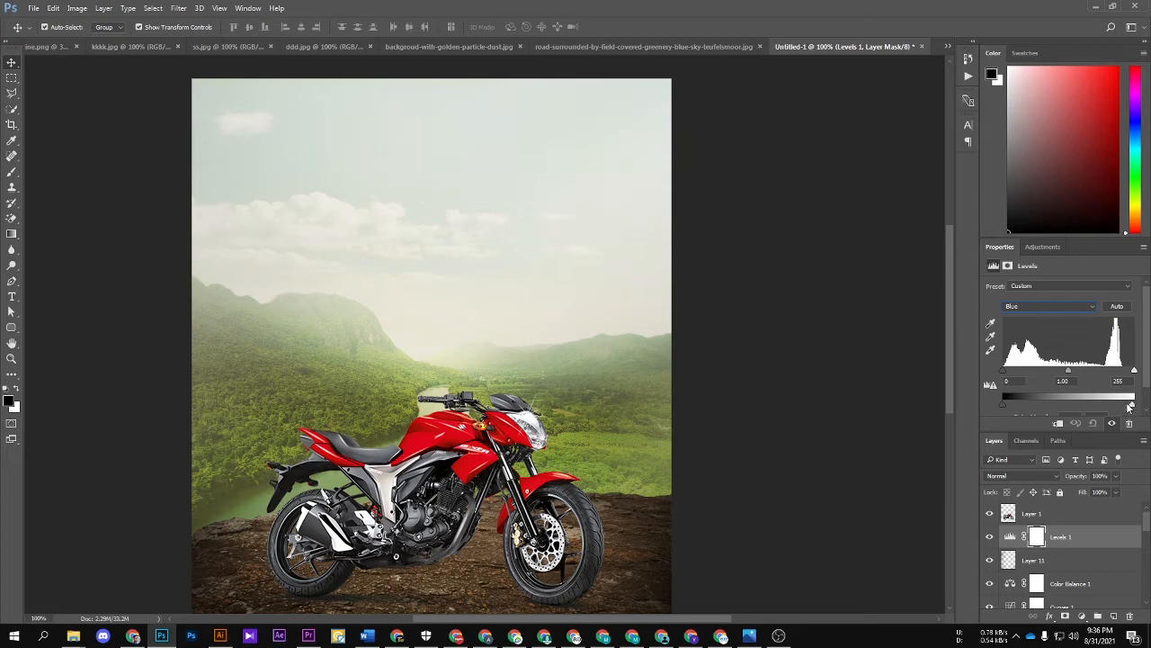
drag(1131, 407, 1119, 409)
Step: Raise the Green channel's black output level in the Levels adjustment to tint the shadows green
click(1056, 306)
click(1023, 331)
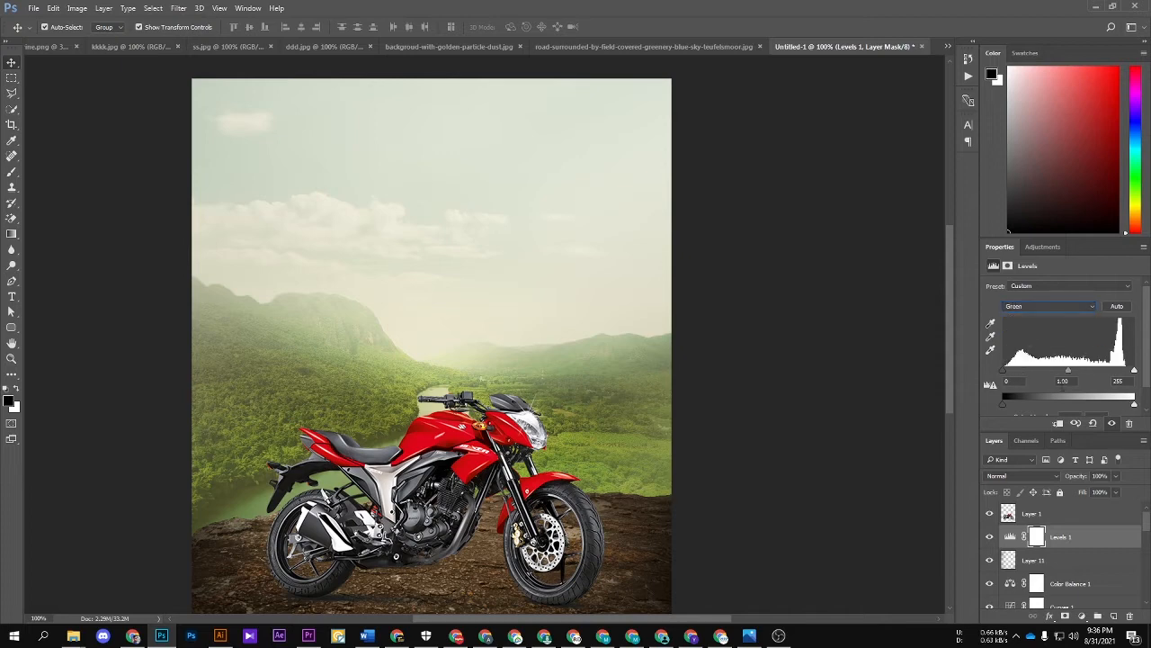
mouse_move(1132, 407)
mouse_down()
mouse_move(1102, 407)
mouse_move(1146, 407)
mouse_up()
drag(1003, 406, 1017, 406)
click(812, 417)
key(ctrl+minus)
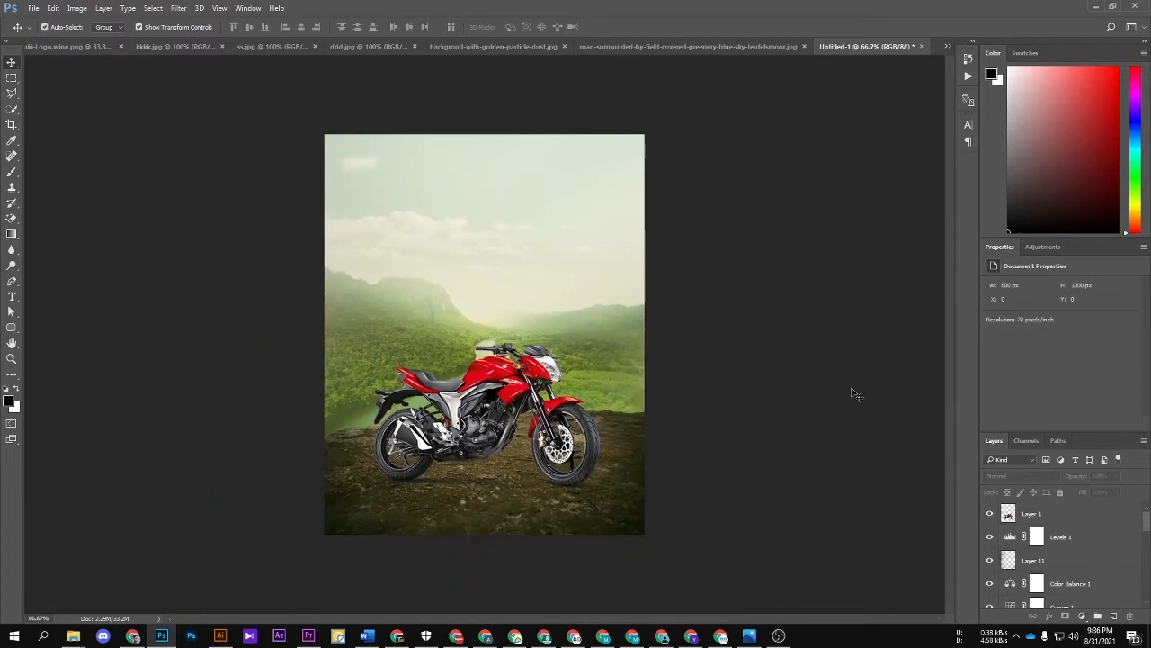
key(ctrl+plus)
key(ctrl+plus)
drag(679, 575, 601, 424)
key(ctrl+minus)
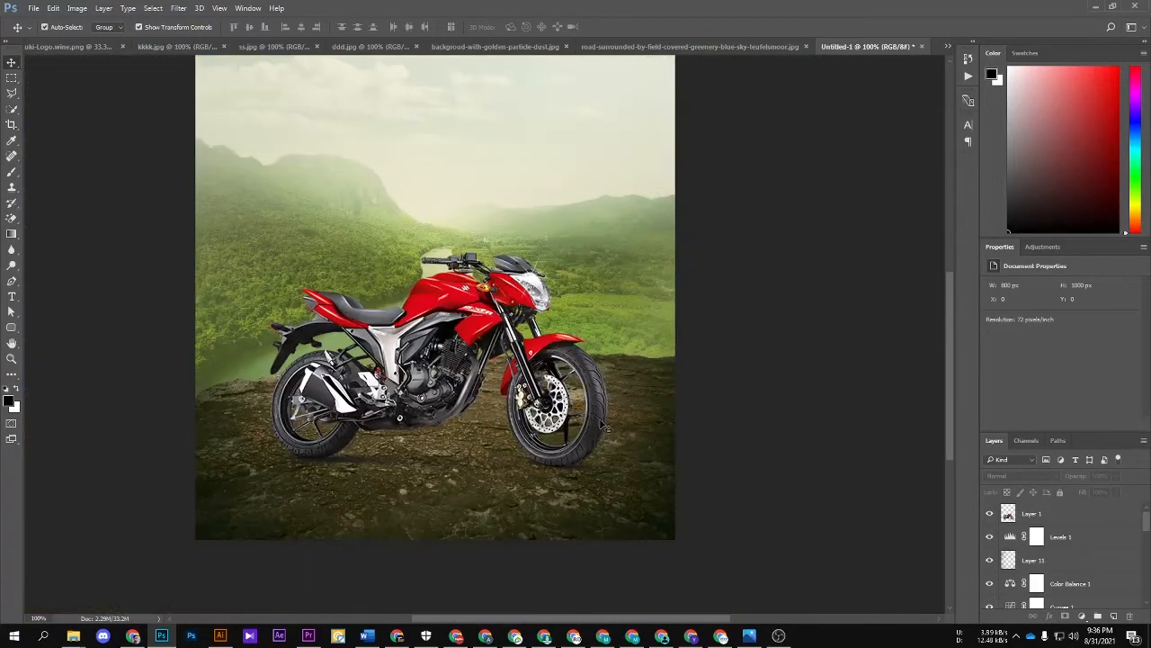
click(1104, 537)
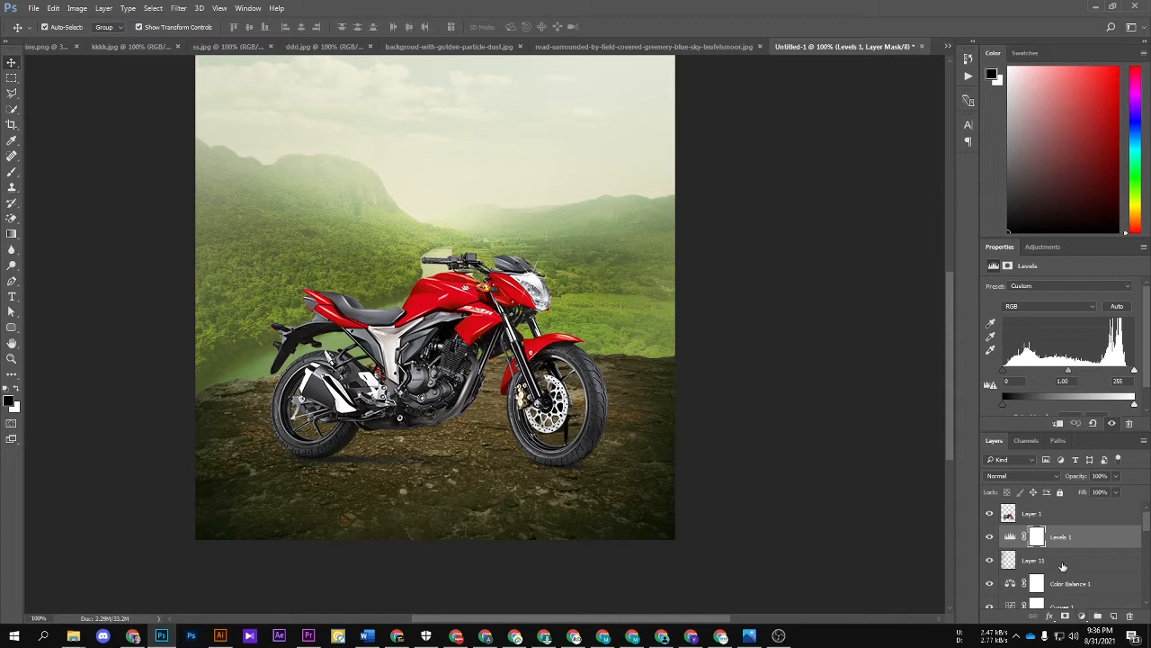
click(1062, 560)
click(1082, 616)
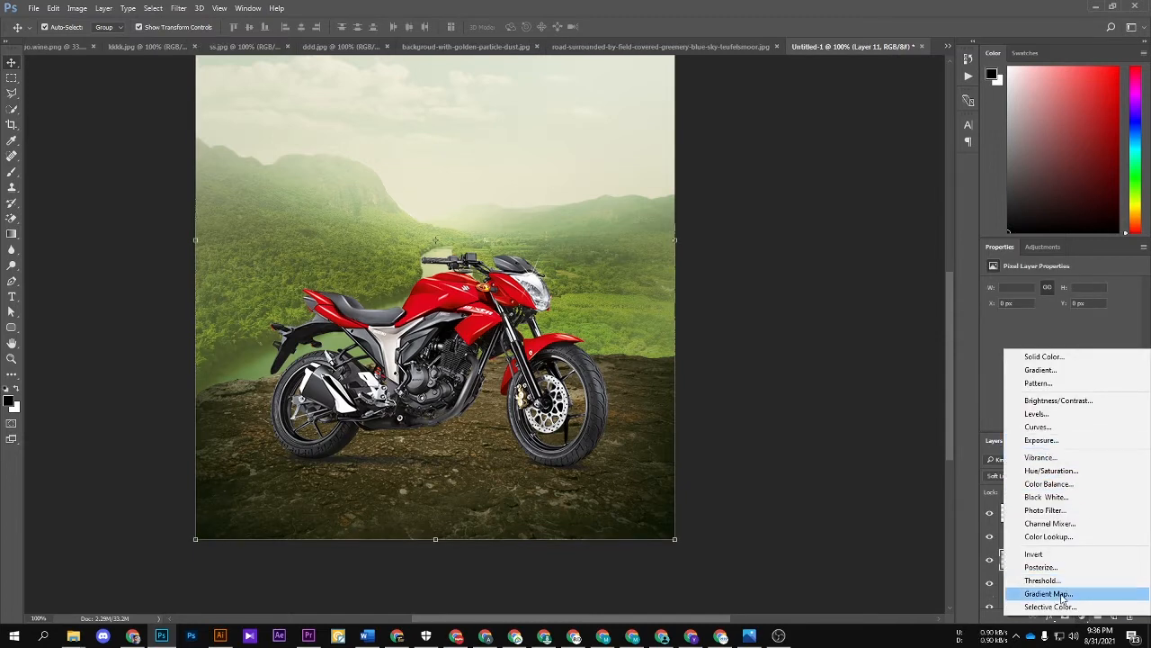
key(Escape)
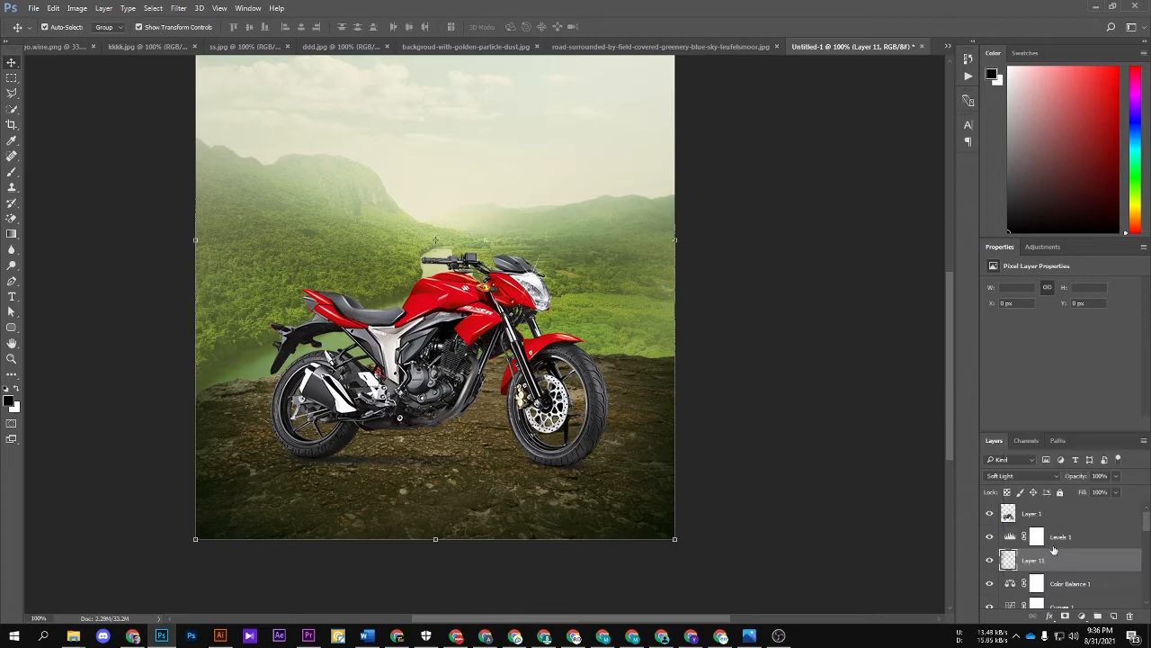
Step: Add a Photo Filter adjustment above Levels 1 and look through its filter presets
click(1075, 538)
click(1082, 616)
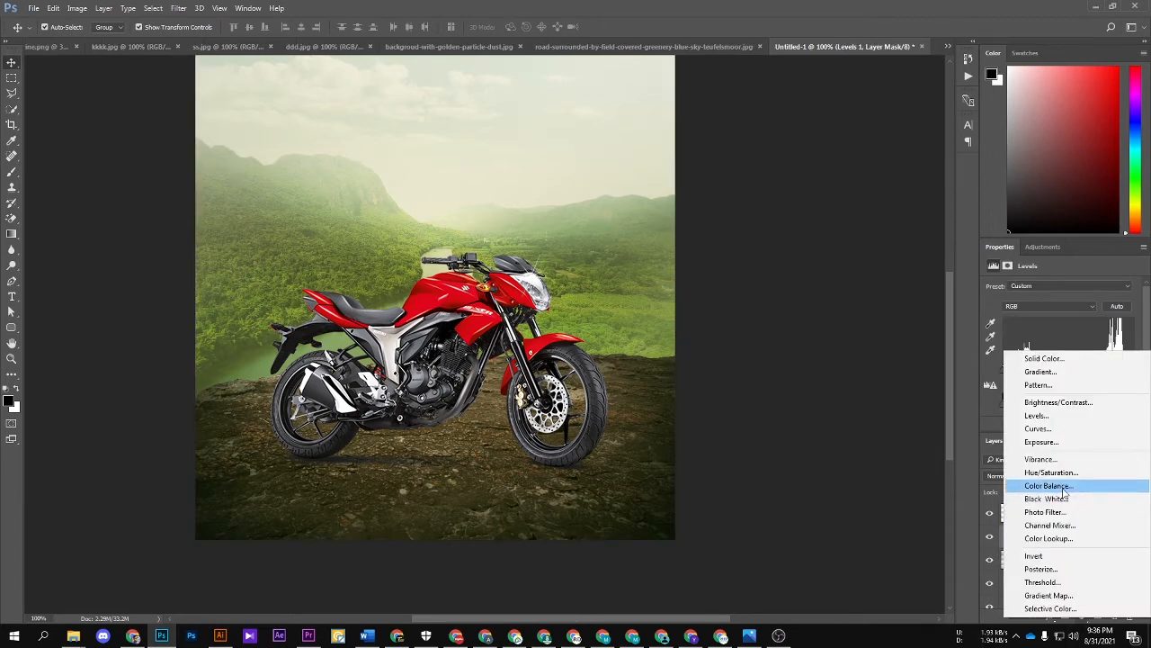
click(1046, 511)
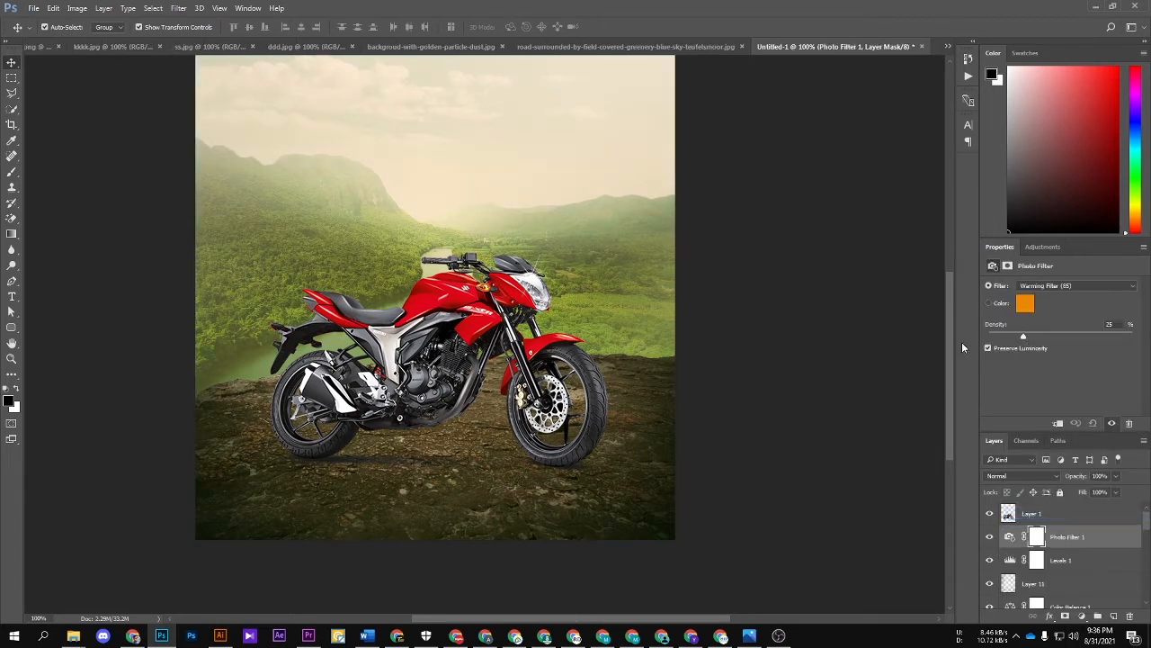
click(1044, 287)
click(1045, 286)
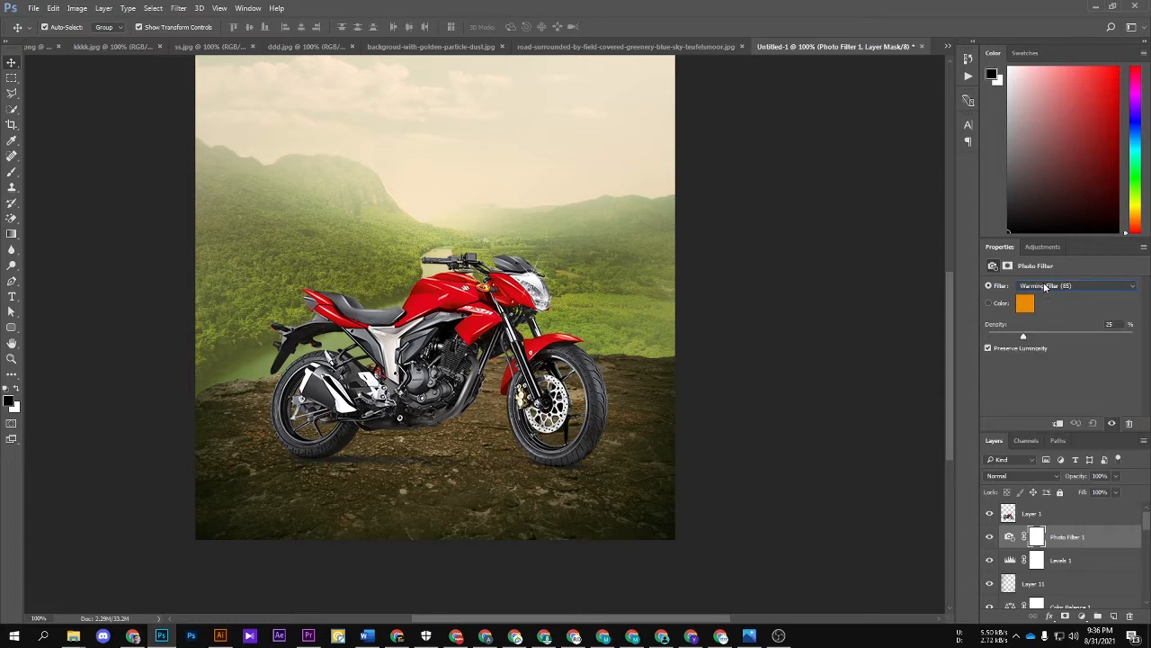
scroll(1045, 286, down, 4)
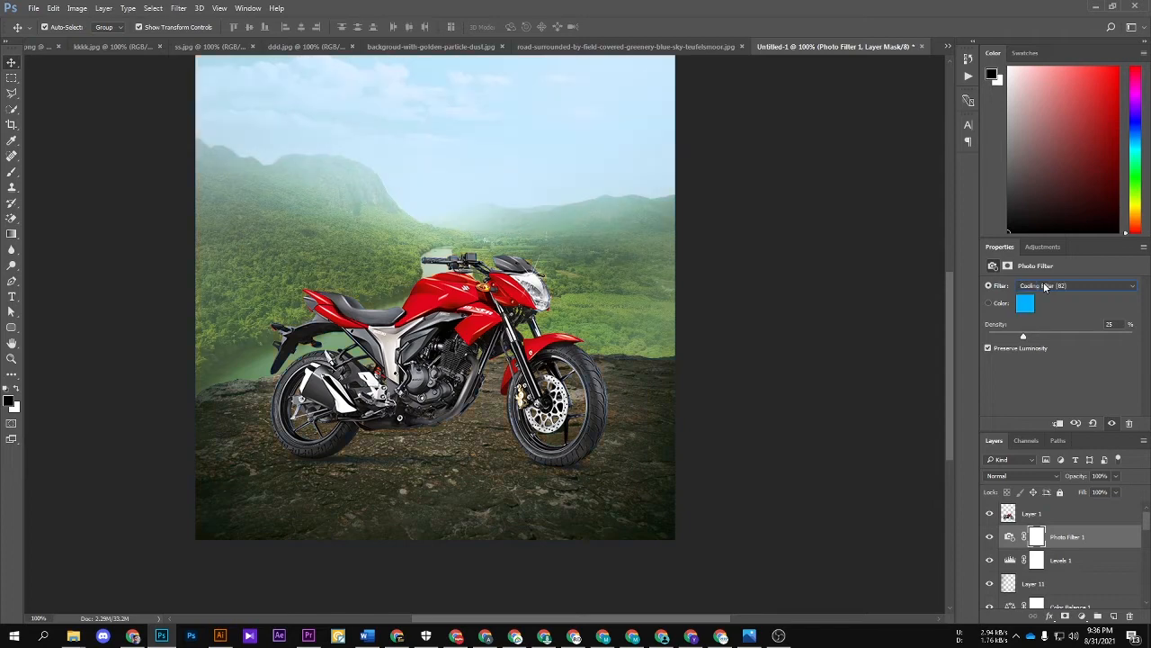
scroll(1044, 286, up, 4)
scroll(1044, 286, down, 1)
scroll(1045, 286, up, 1)
Step: Lower the density of the Photo Filter adjustment to soften its tint
drag(1017, 339, 1001, 338)
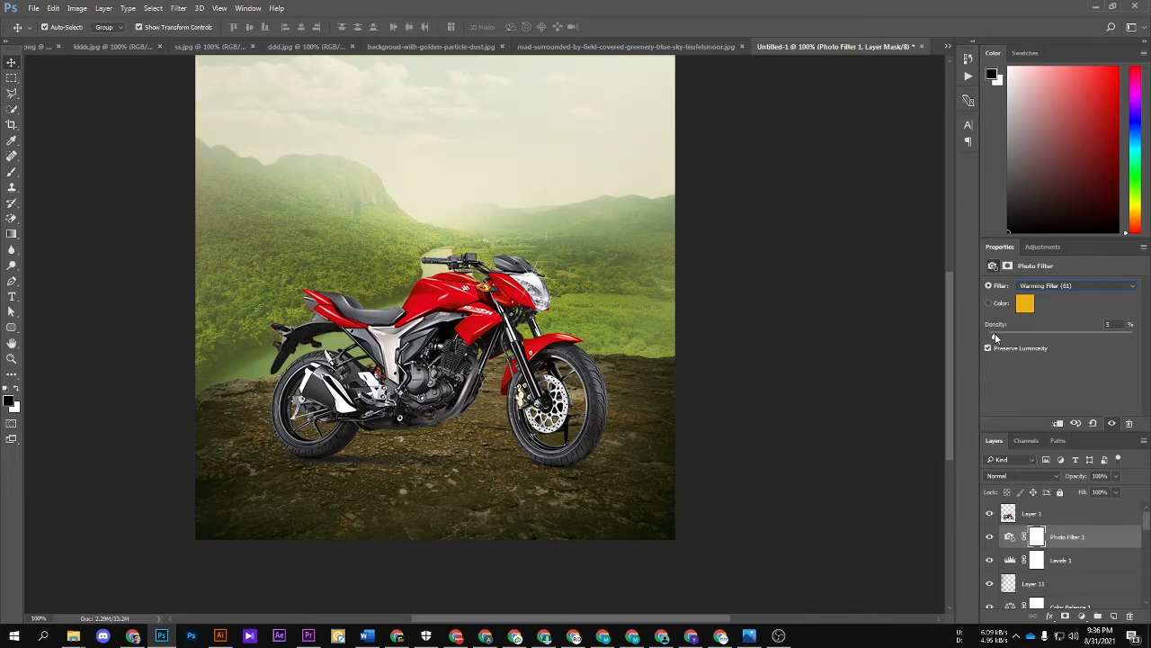
click(777, 303)
key(ctrl+minus)
scroll(775, 300, up, 1)
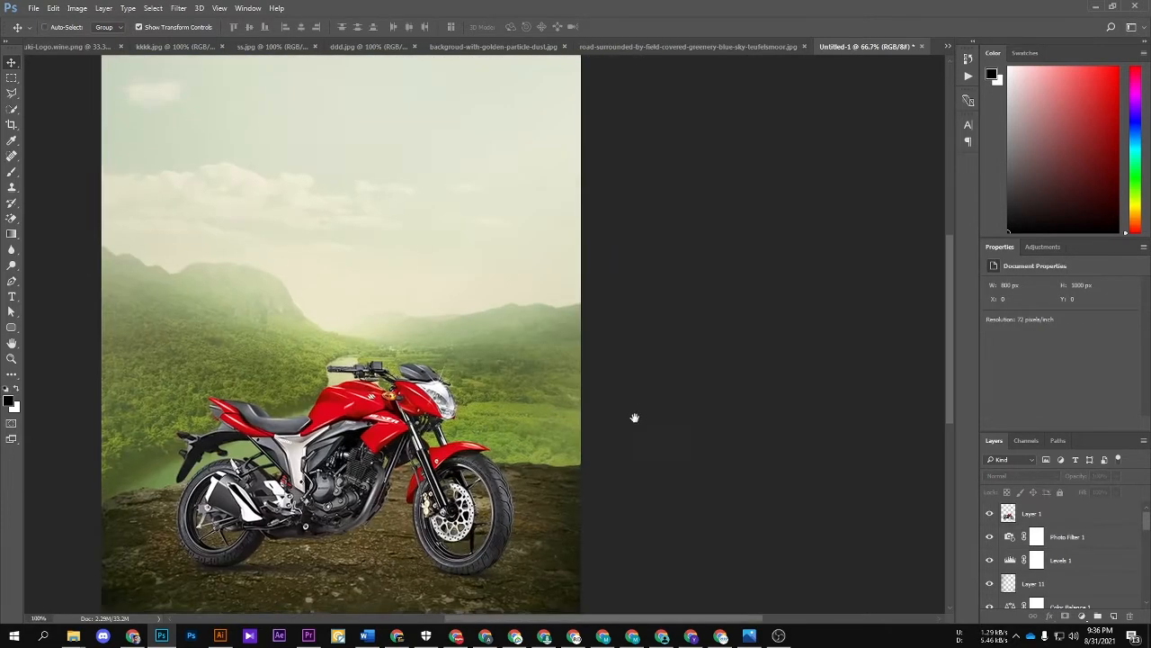
Step: Move the Photo Filter 1 adjustment above Layer 1 so that it also tints the motorcycle
key(ctrl+plus)
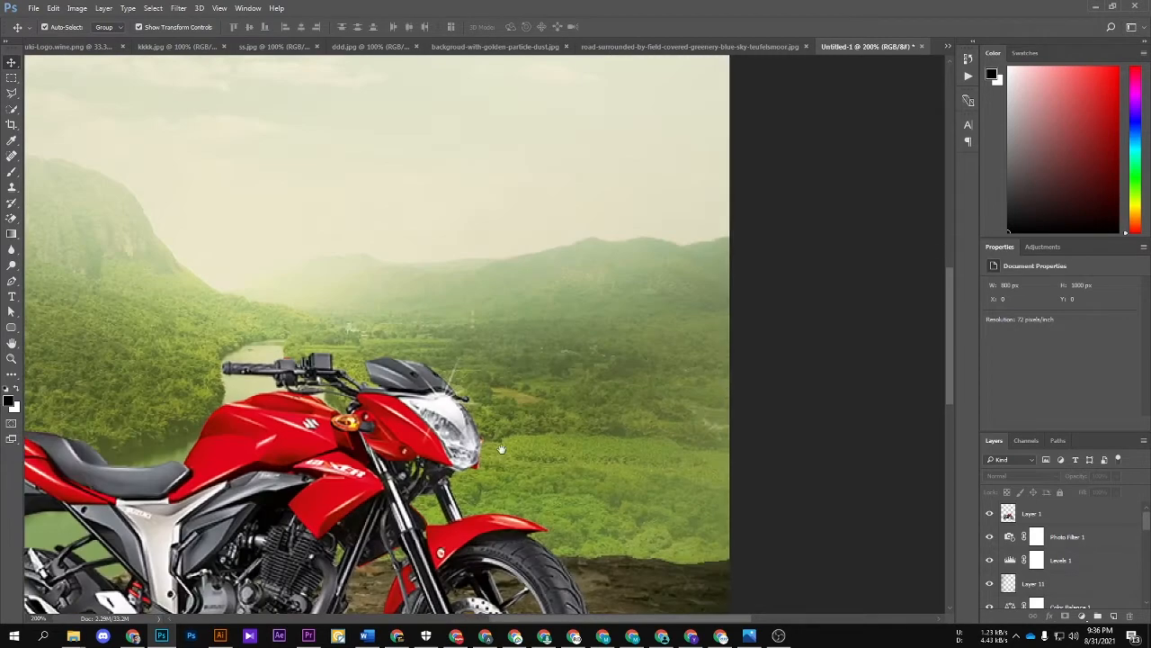
drag(494, 448, 667, 336)
key(ctrl+minus)
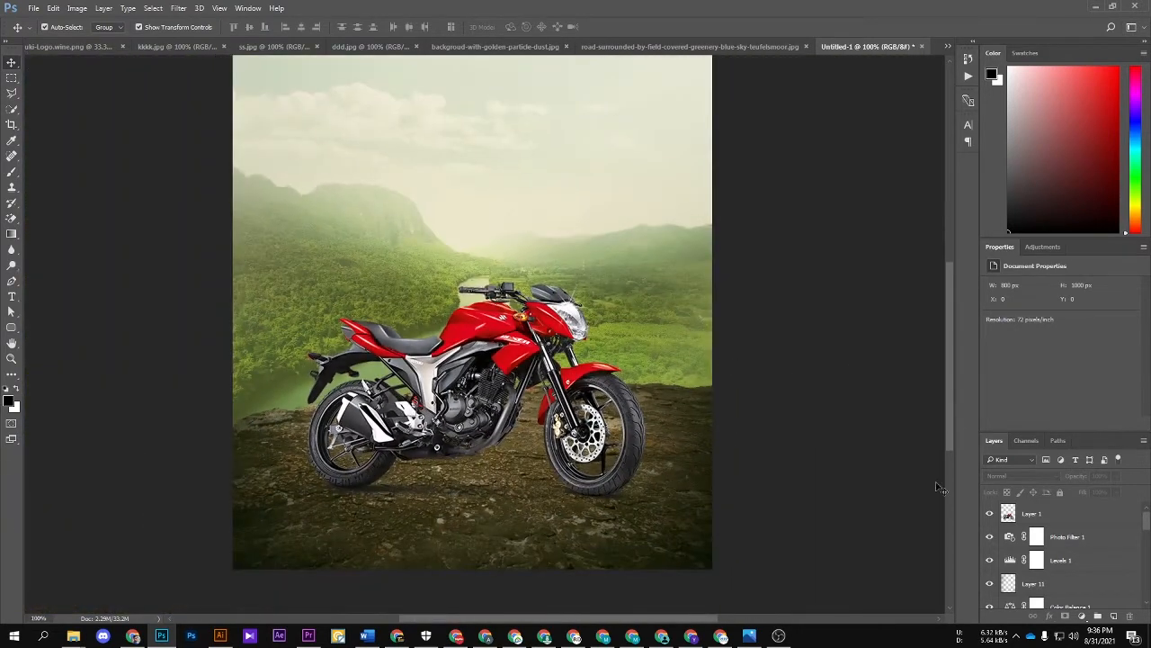
click(1070, 537)
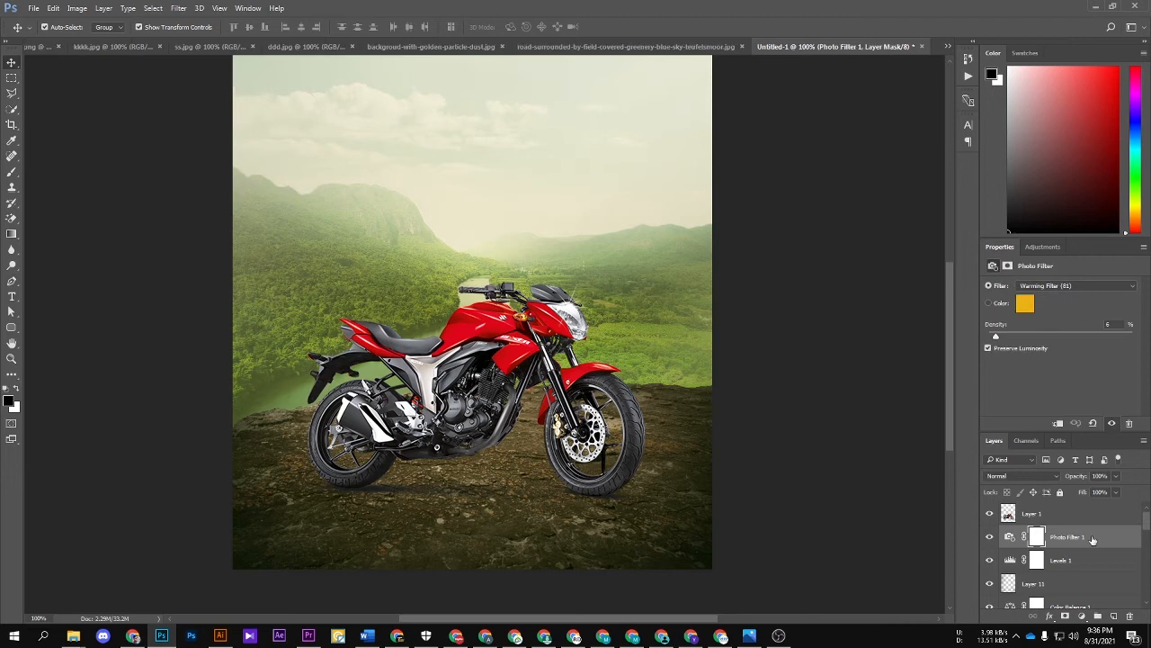
click(1093, 517)
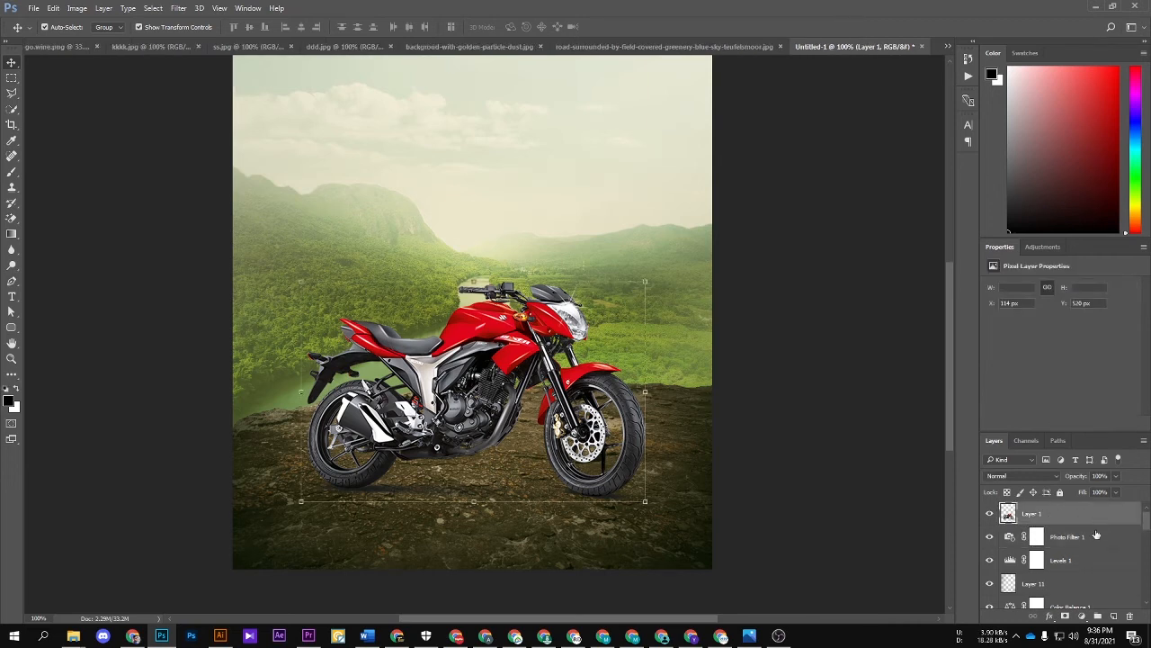
drag(1073, 542, 1070, 514)
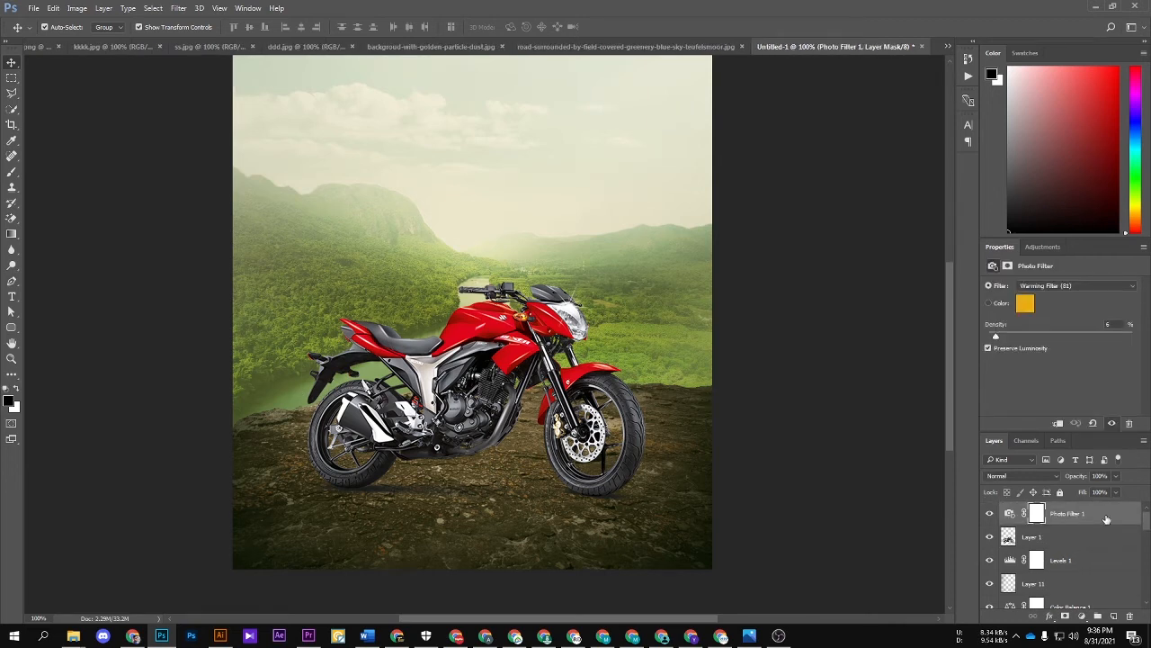
Step: Stamp all visible layers into a new top layer and convert it to a Smart Object
key(ctrl+shift+alt+e)
right_click(1079, 516)
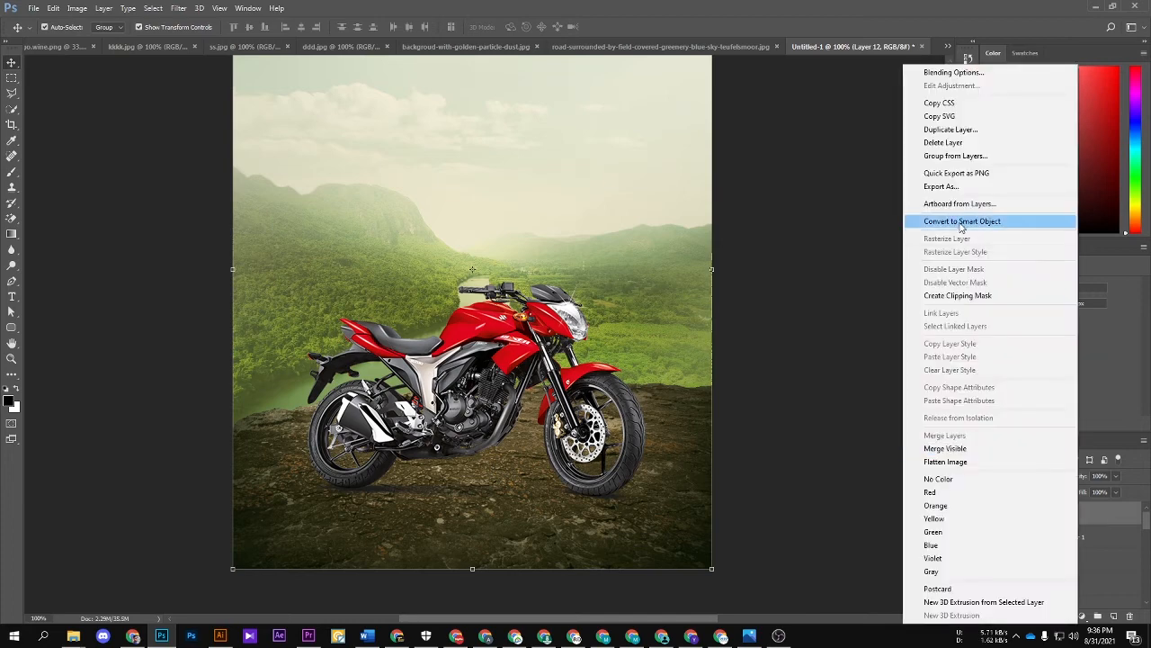
click(990, 222)
double_click(1007, 514)
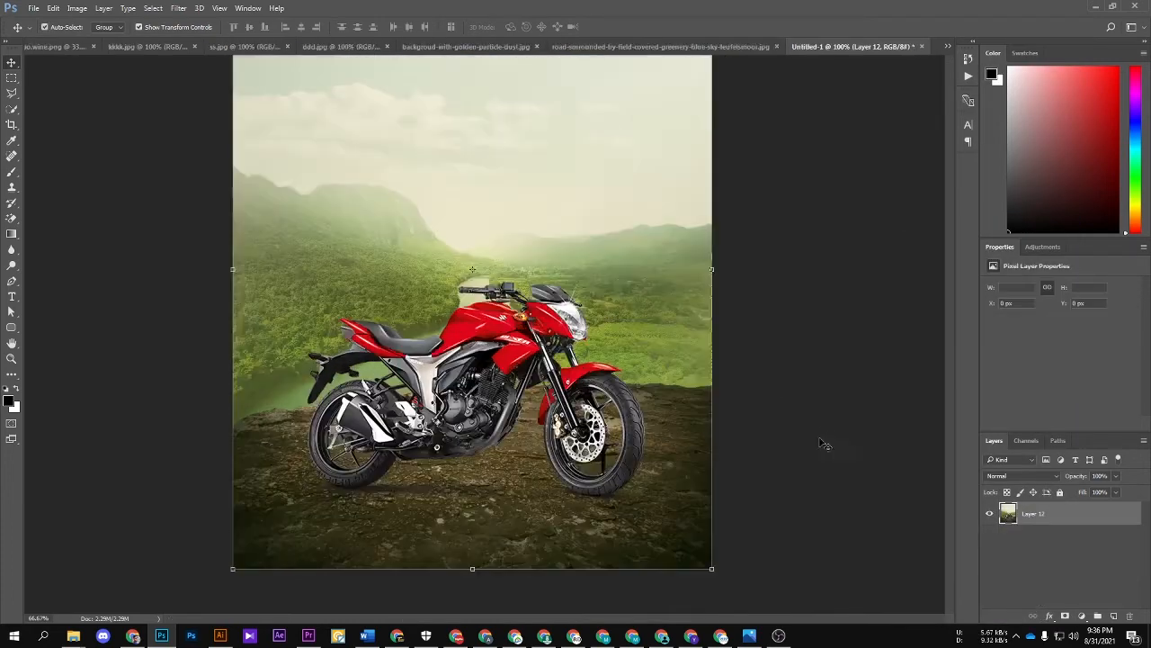
key(ctrl+w)
Step: Open the Camera Raw Filter on the stamped layer and set Temperature -7, Tint +3, Highlights -21, Whites -24 and Blacks -17
click(179, 8)
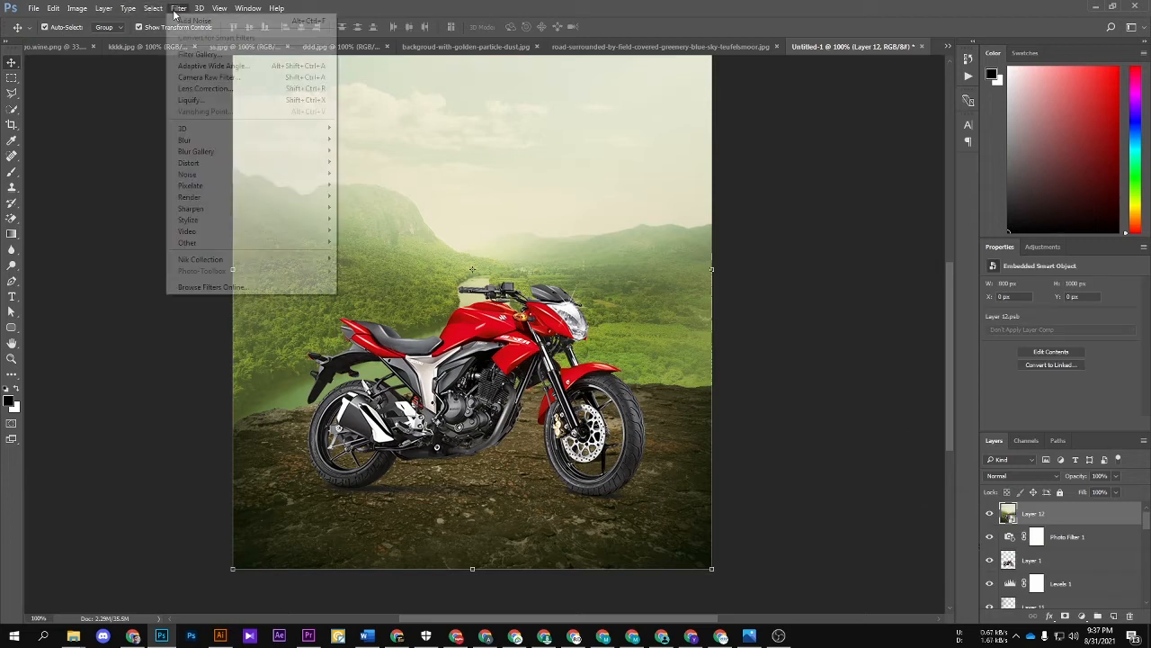
click(205, 79)
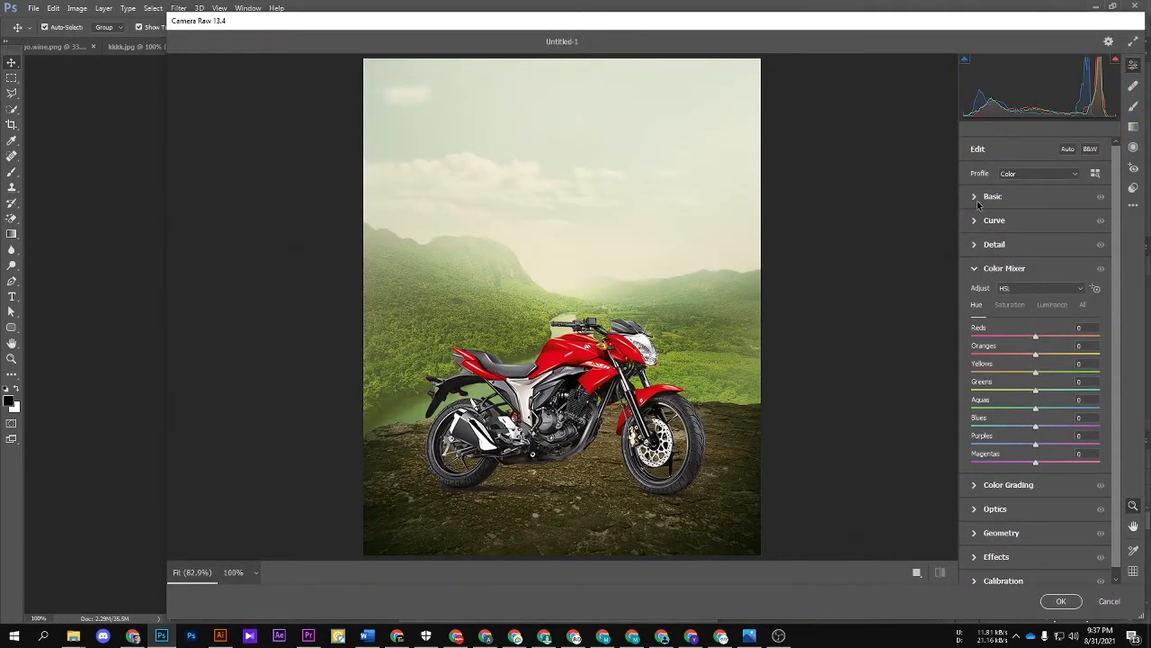
click(1004, 197)
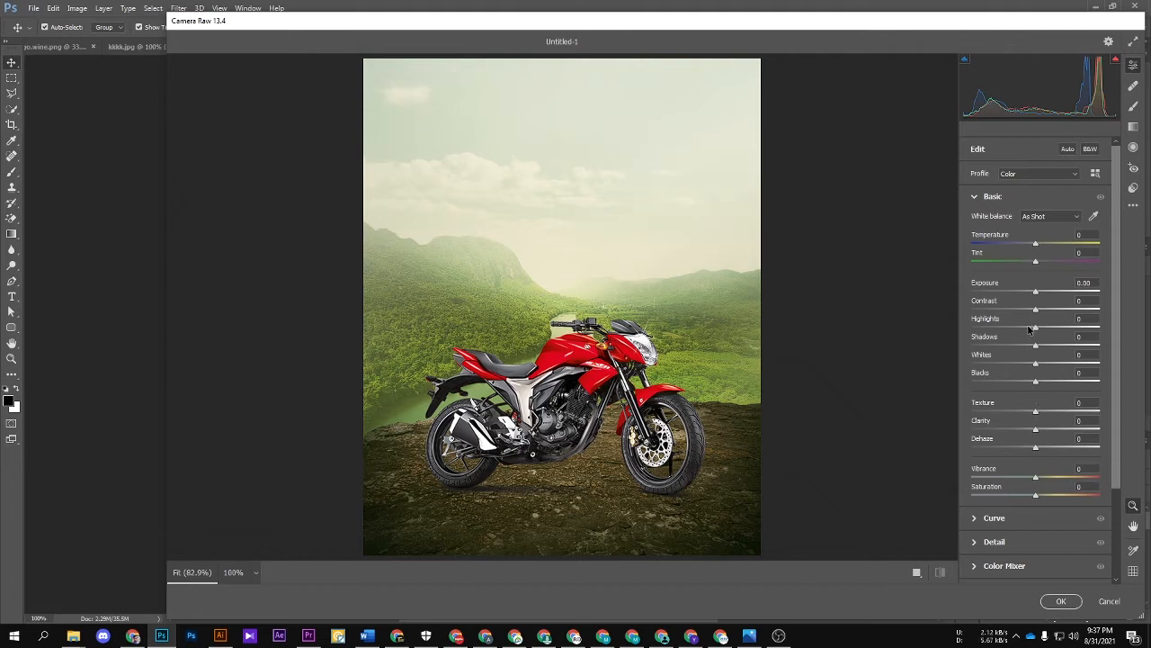
drag(1028, 330, 1019, 365)
mouse_move(1035, 243)
mouse_down()
mouse_move(1021, 258)
mouse_move(1037, 258)
mouse_up()
drag(1033, 383, 1024, 383)
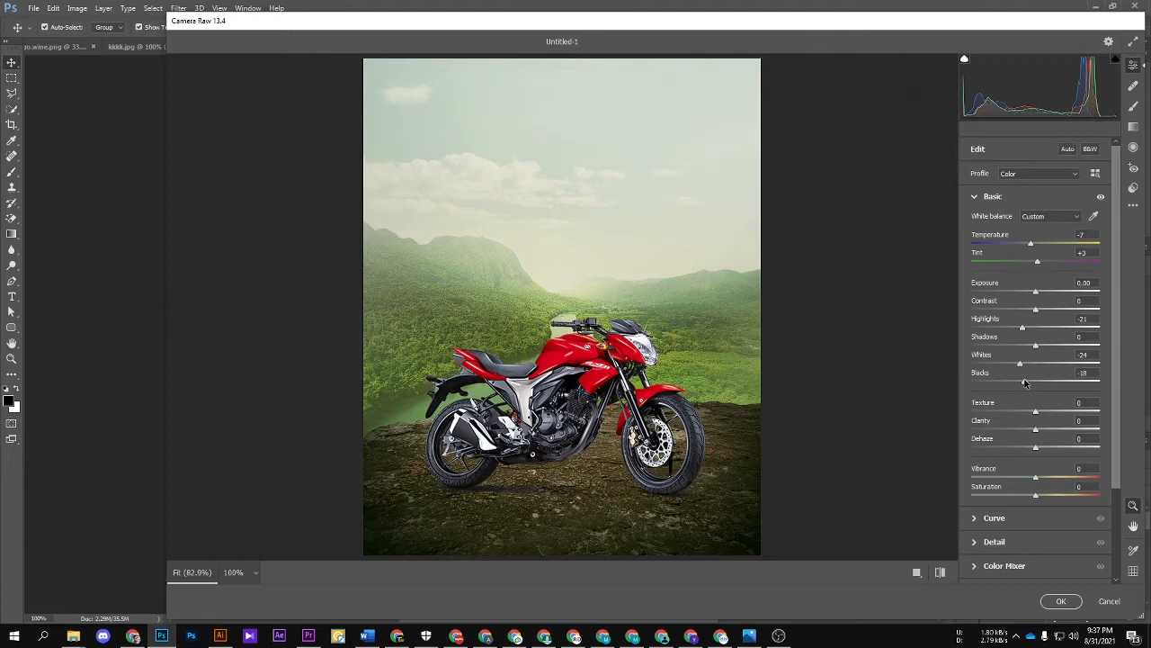
Step: Set the Blue Primary calibration to Hue -25 and Saturation +30
scroll(1022, 455, down, 3)
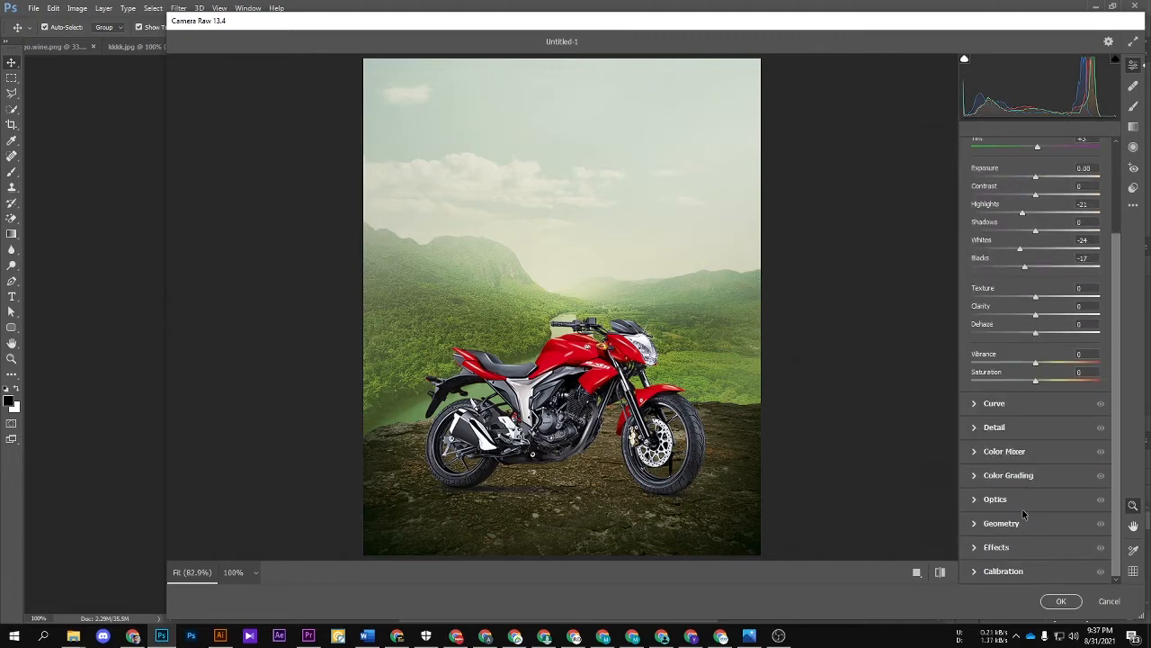
click(1134, 188)
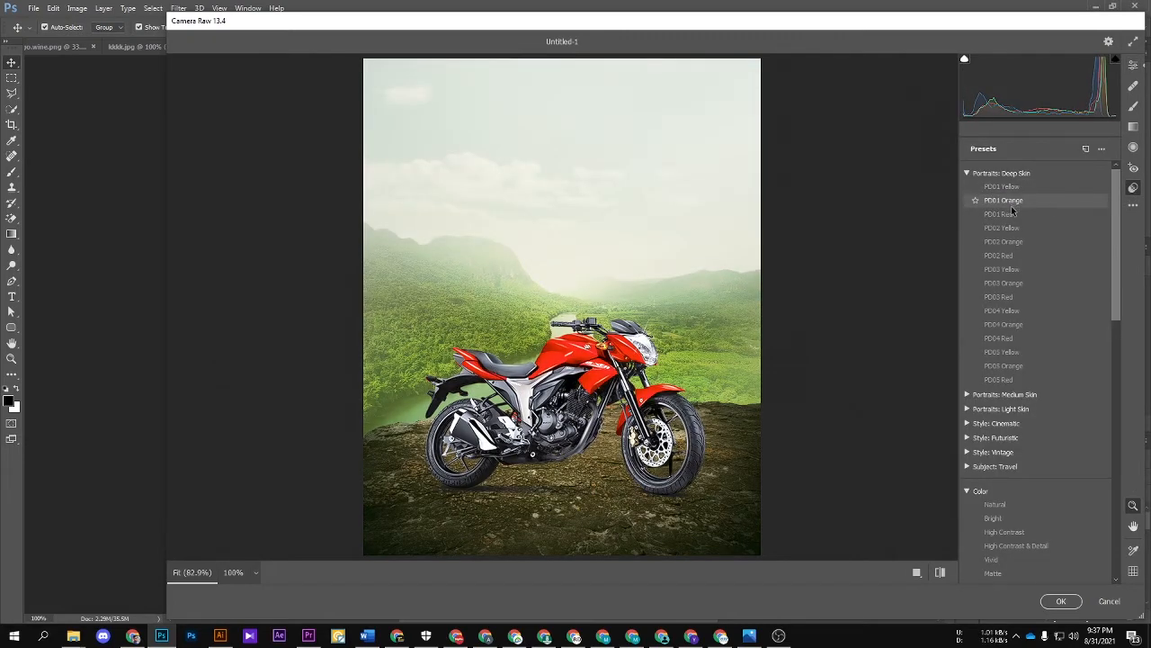
click(1131, 67)
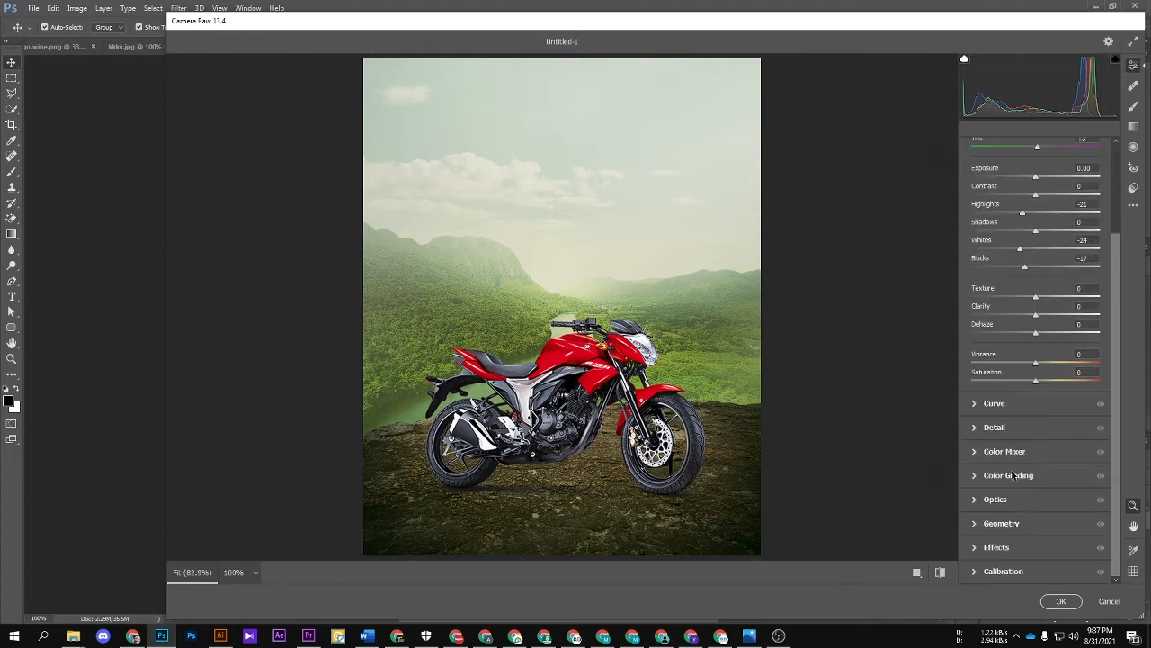
click(974, 572)
drag(1033, 570, 1056, 572)
key(ctrl+z)
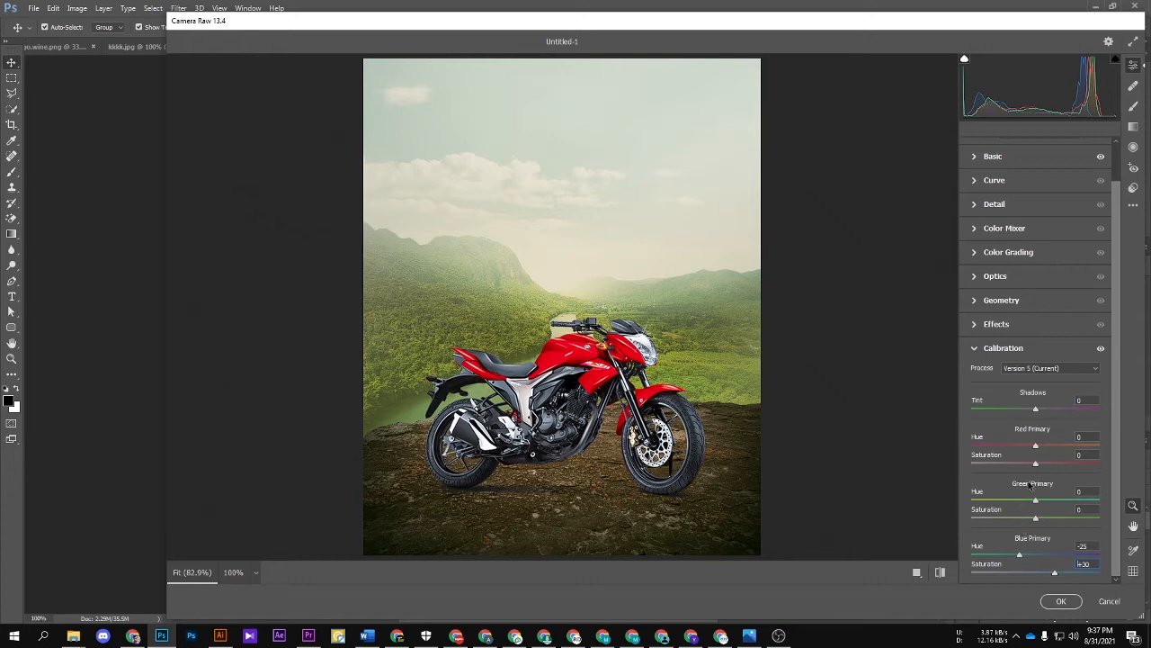
Step: Add a slight dark vignette and a little grain, and apply the Camera Raw filter
click(1014, 324)
mouse_move(1035, 418)
mouse_down()
mouse_move(1020, 419)
mouse_move(1033, 418)
mouse_up()
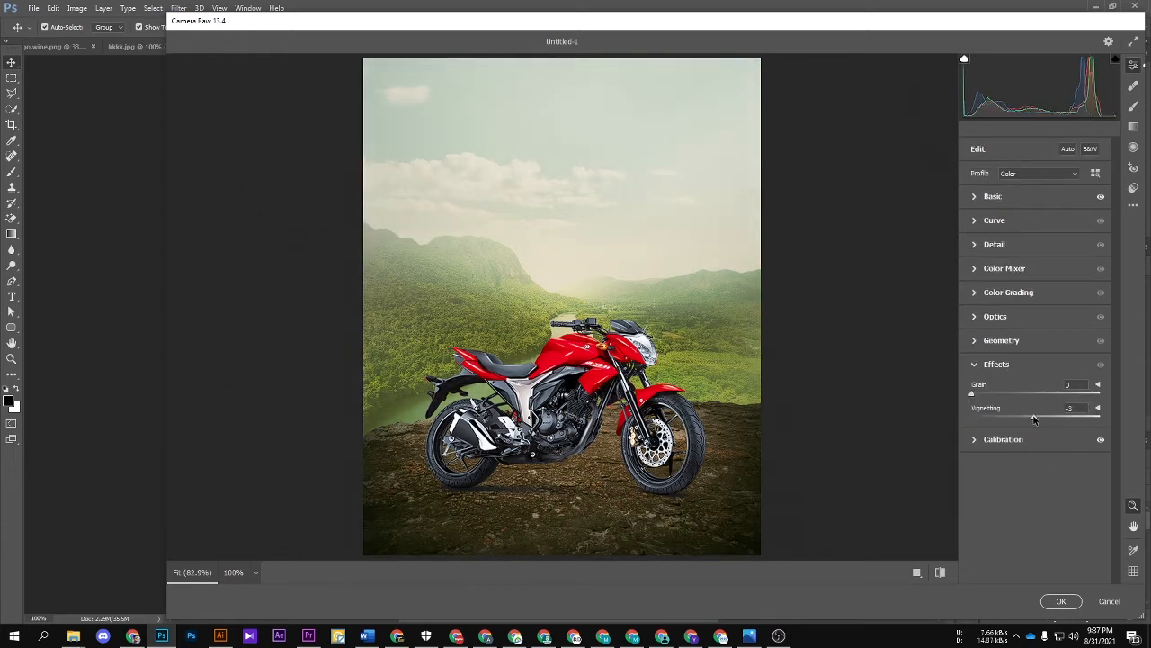
drag(971, 394, 988, 399)
click(1063, 601)
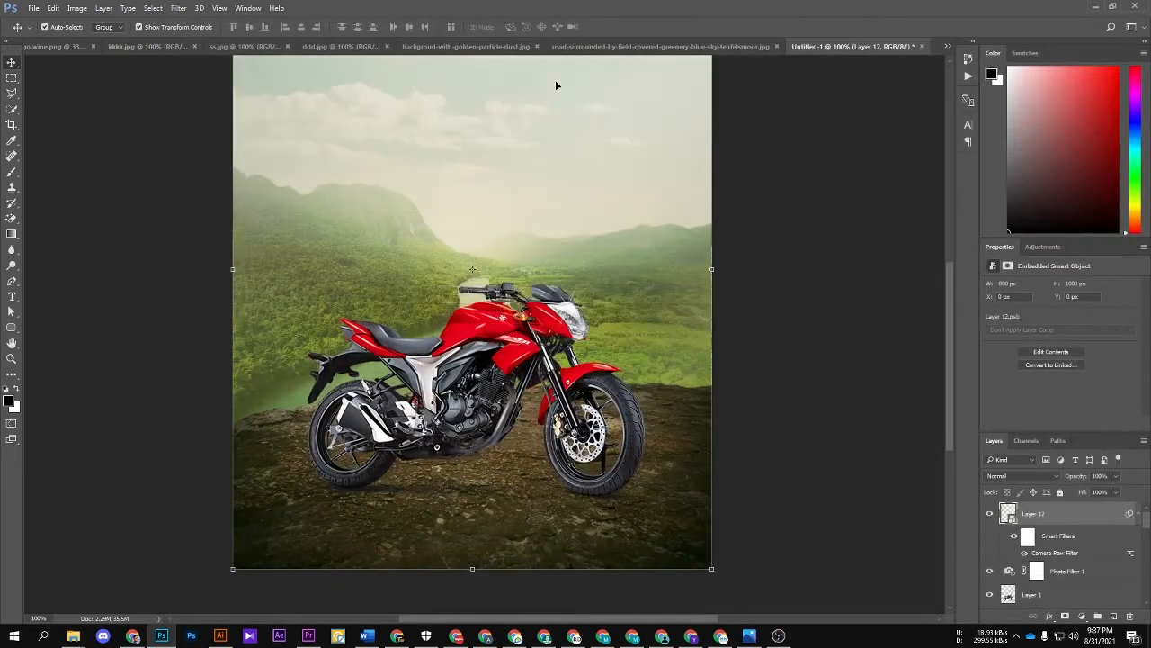
Step: Close the source image of the road surrounded by green fields
click(649, 47)
key(Tab)
key(ctrl+w)
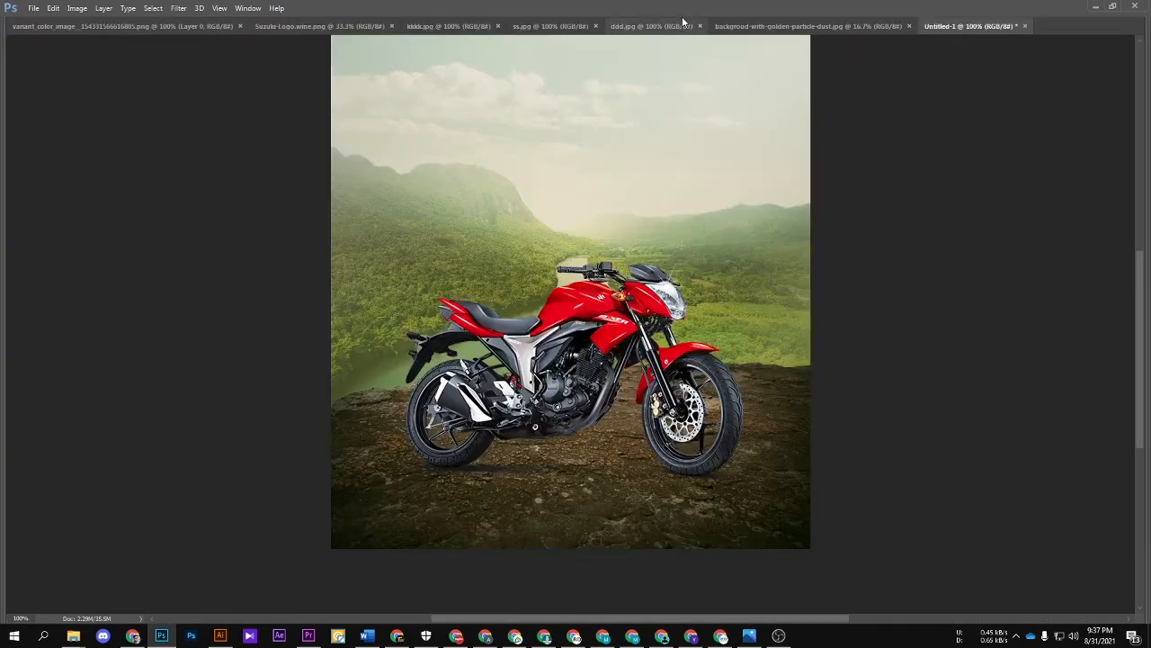
Step: Copy the golden particle dust image into the poster document as a new layer
click(749, 27)
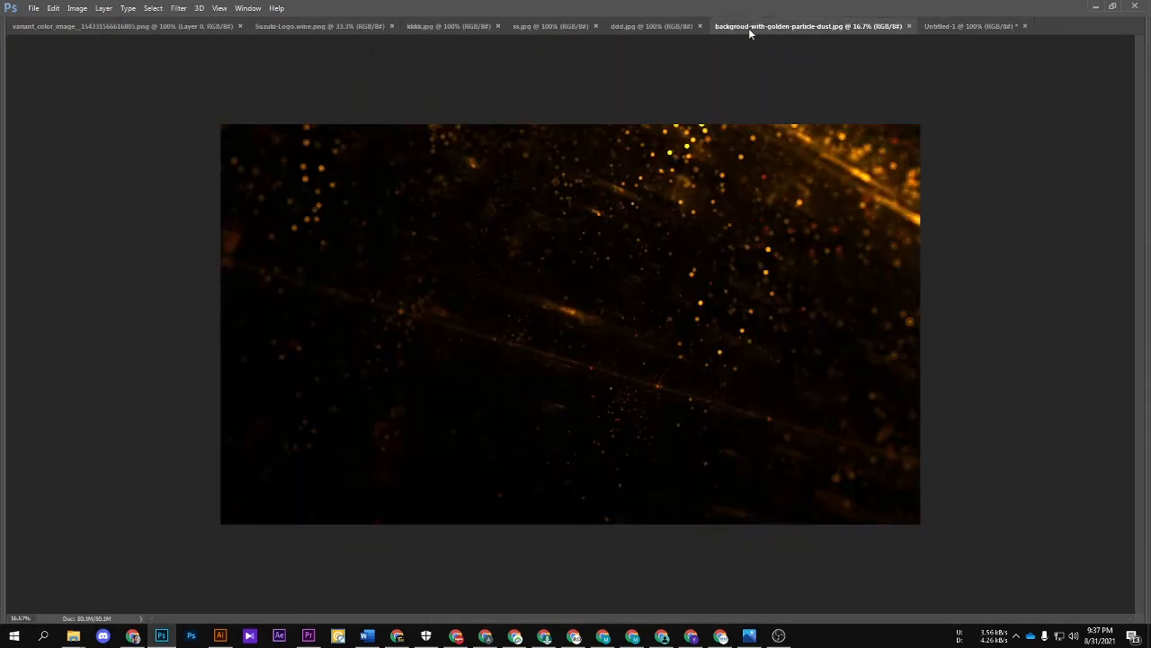
click(962, 26)
drag(852, 217, 797, 260)
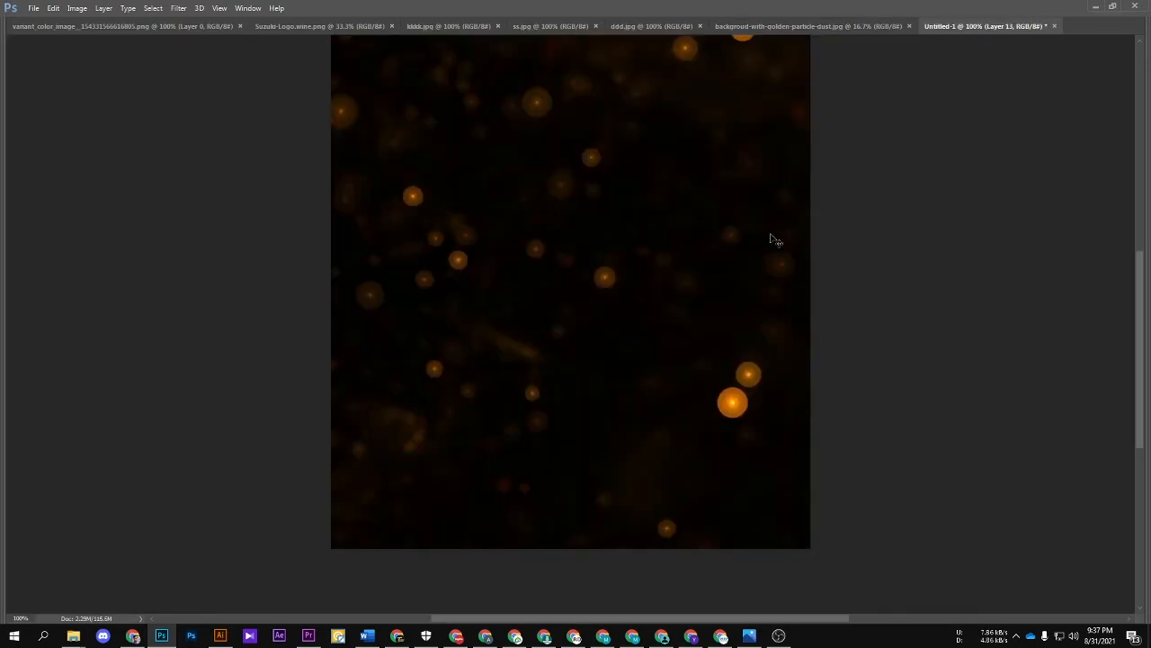
Step: Scale the golden dust layer down to about 19% and place it over the upper part of the poster
key(ctrl+minus)
key(Tab)
key(ctrl+t)
key(ctrl+minus)
key(ctrl+minus)
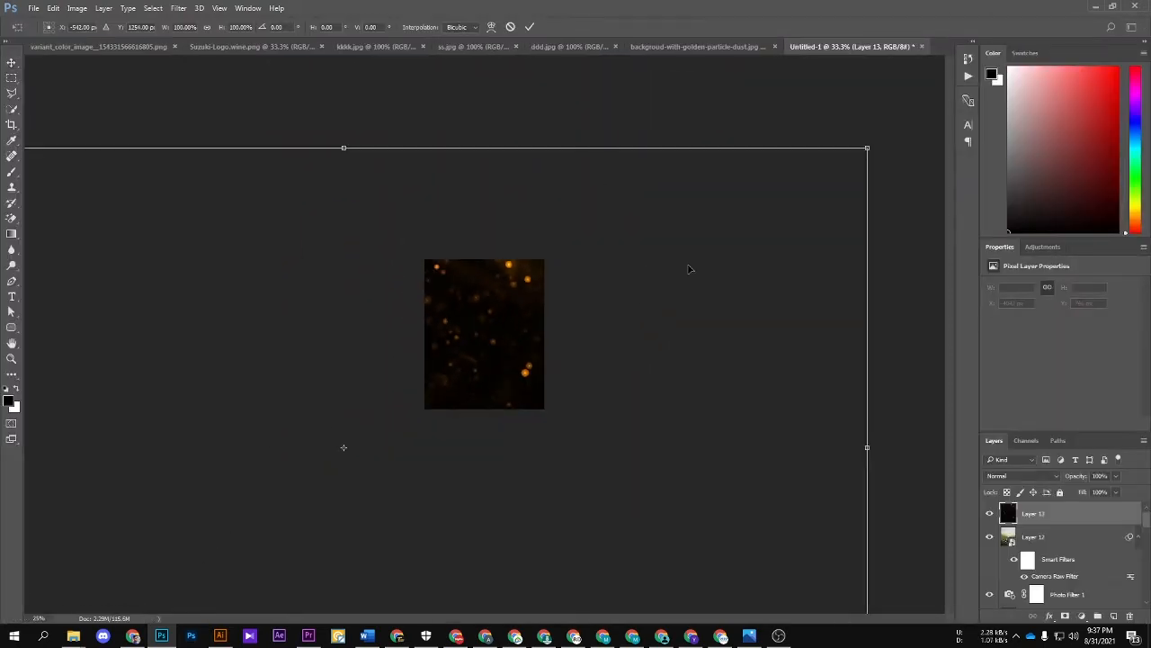
drag(867, 146, 401, 321)
drag(417, 421, 583, 284)
key(ctrl+z)
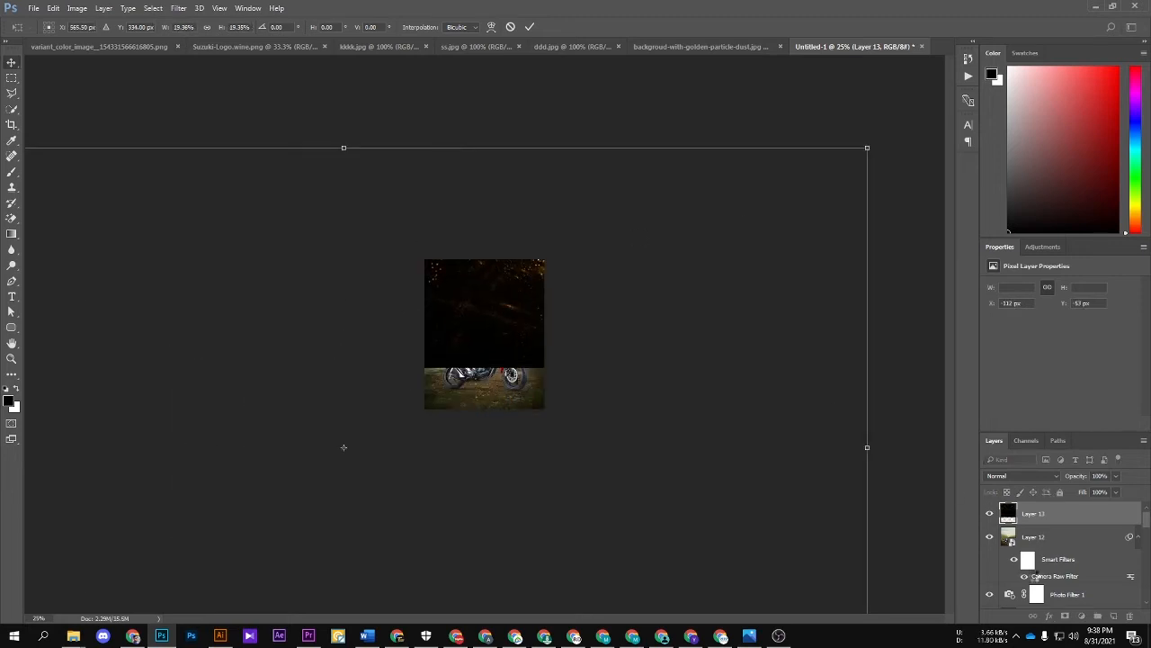
key(Return)
Step: Set the dust layer's blend mode to Screen and move it down over the valley and motorcycle
click(1022, 475)
click(1007, 321)
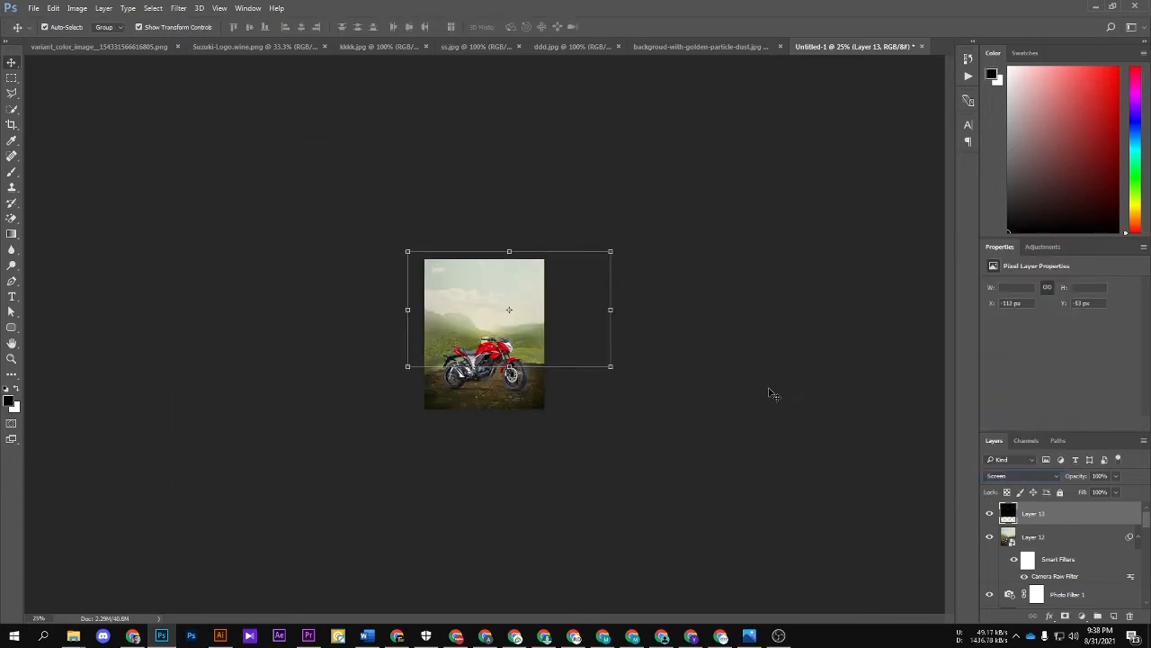
click(769, 393)
key(ctrl+1)
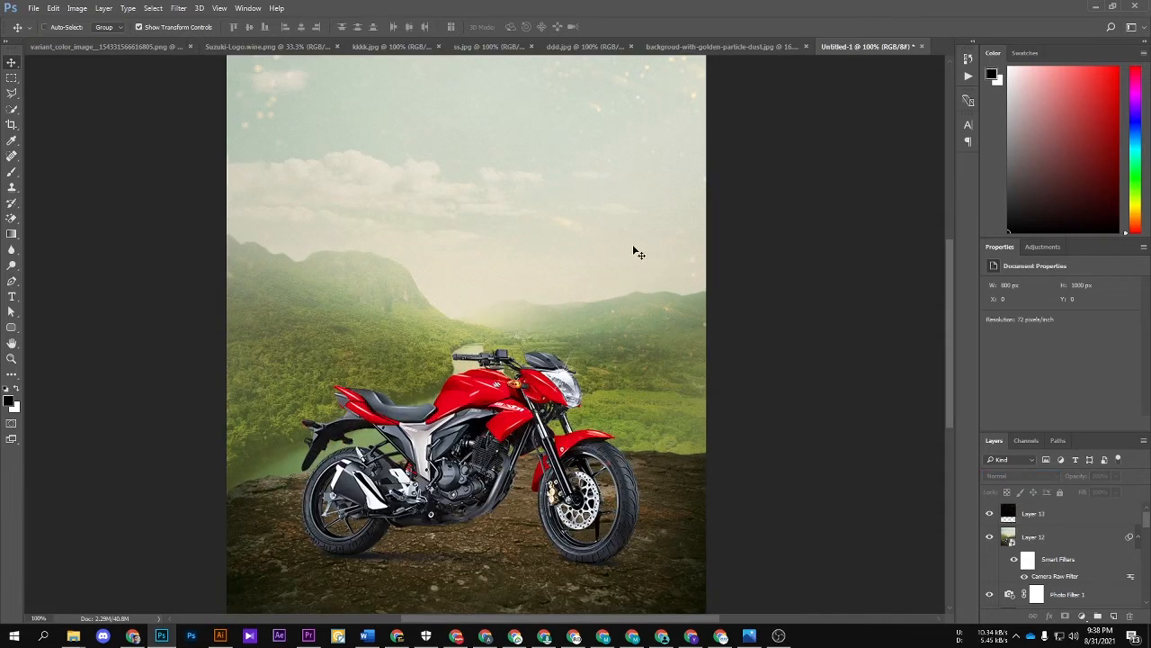
drag(635, 252, 664, 439)
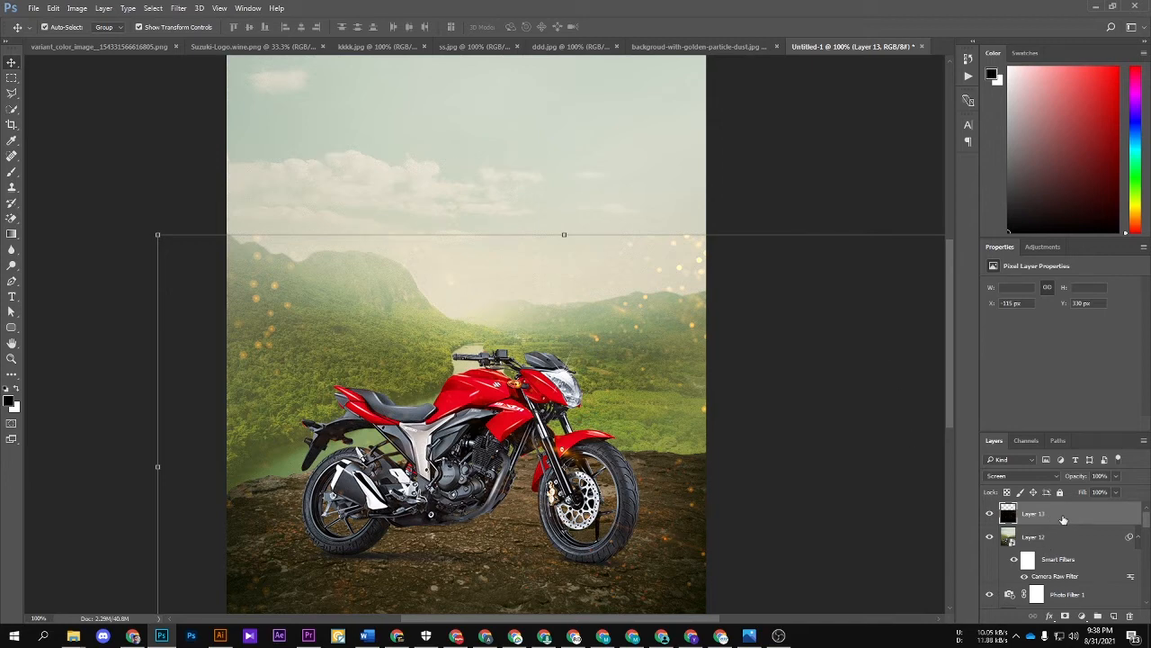
Step: Convert the dust layer to a Smart Object, set its Saturation to -100, and delete the layer
right_click(1063, 519)
click(945, 222)
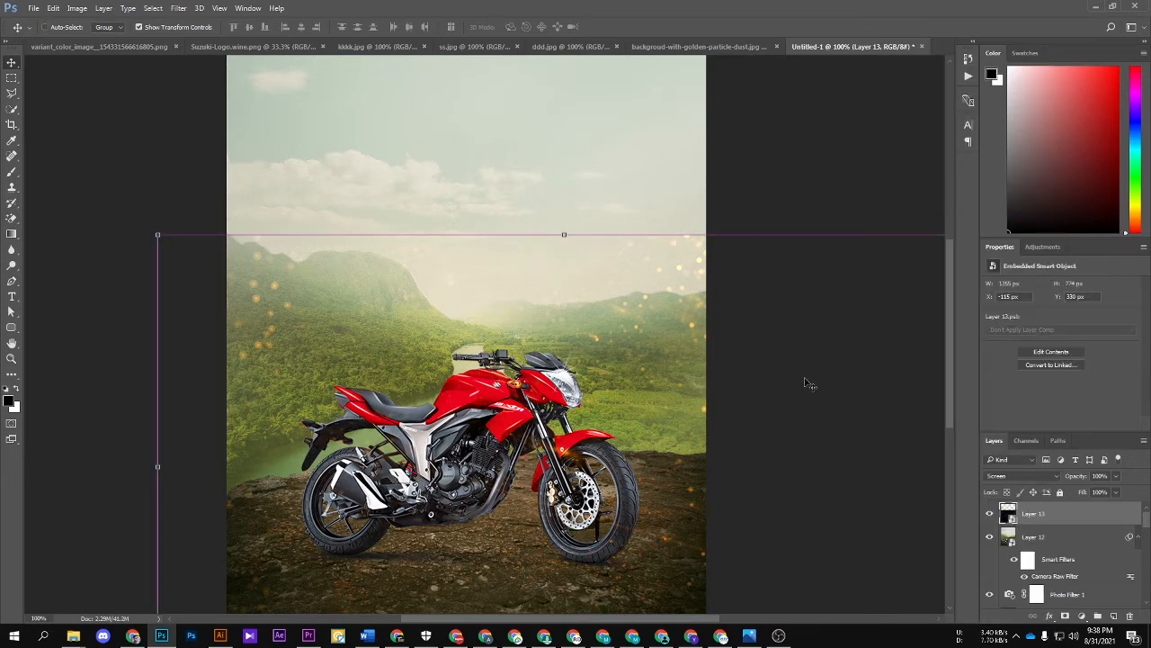
key(ctrl+u)
drag(852, 253, 744, 250)
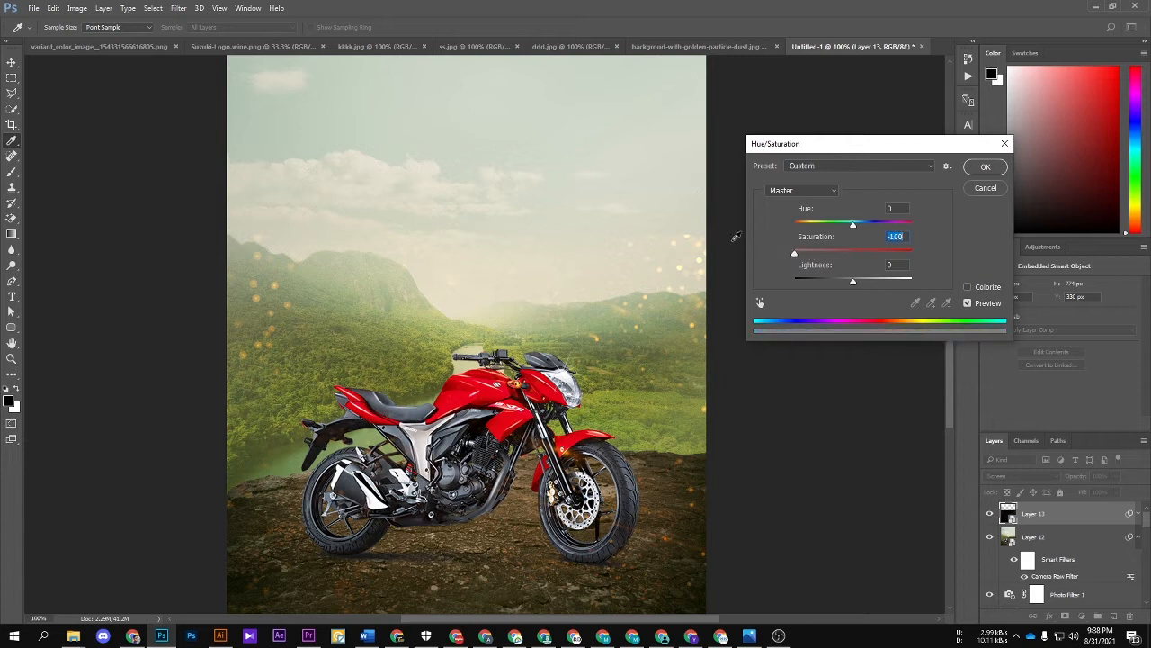
click(984, 167)
key(v)
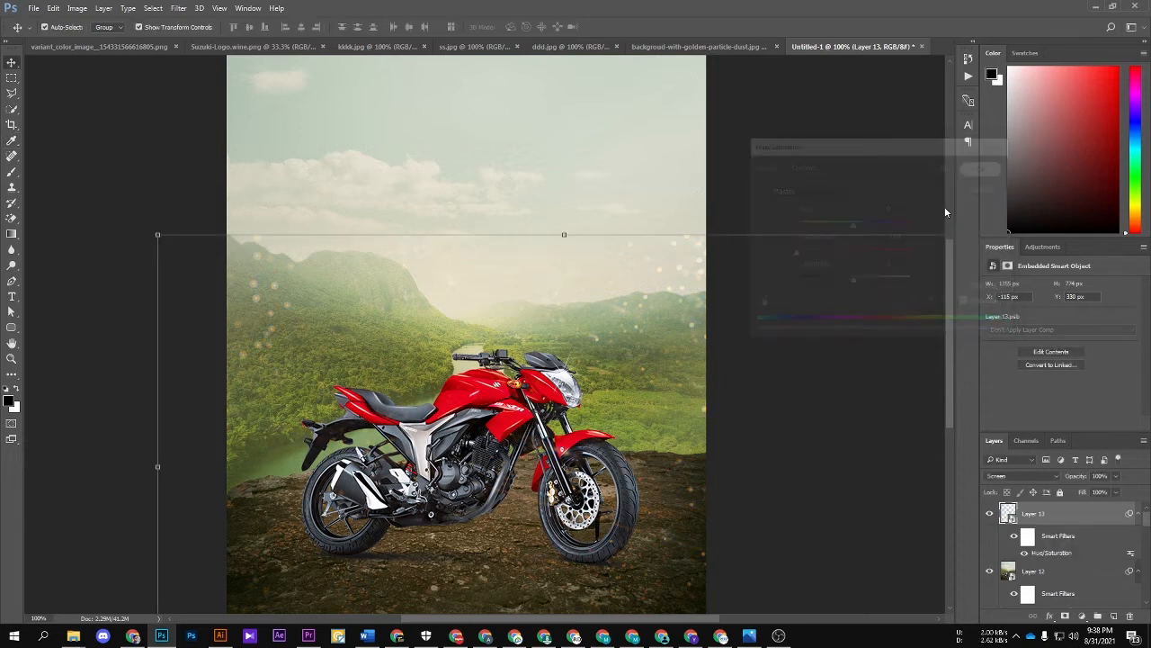
key(Delete)
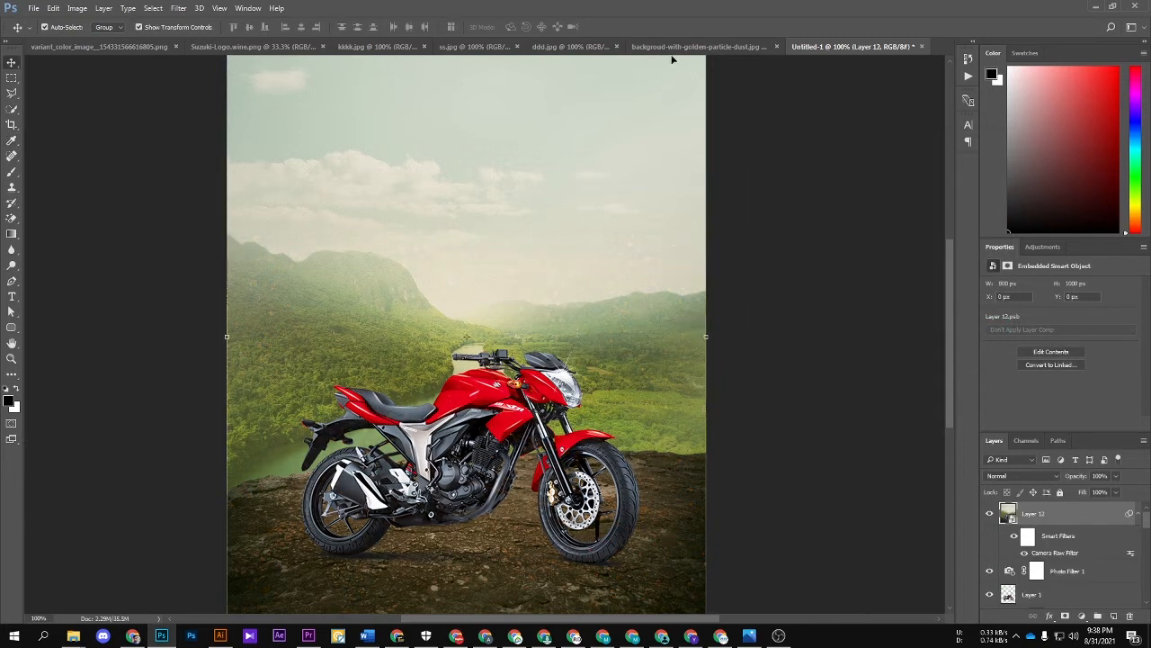
Step: Close the golden dust, ss.jpg, ddd.jpg and kkkk.jpg source images
click(671, 46)
key(ctrl+w)
click(582, 46)
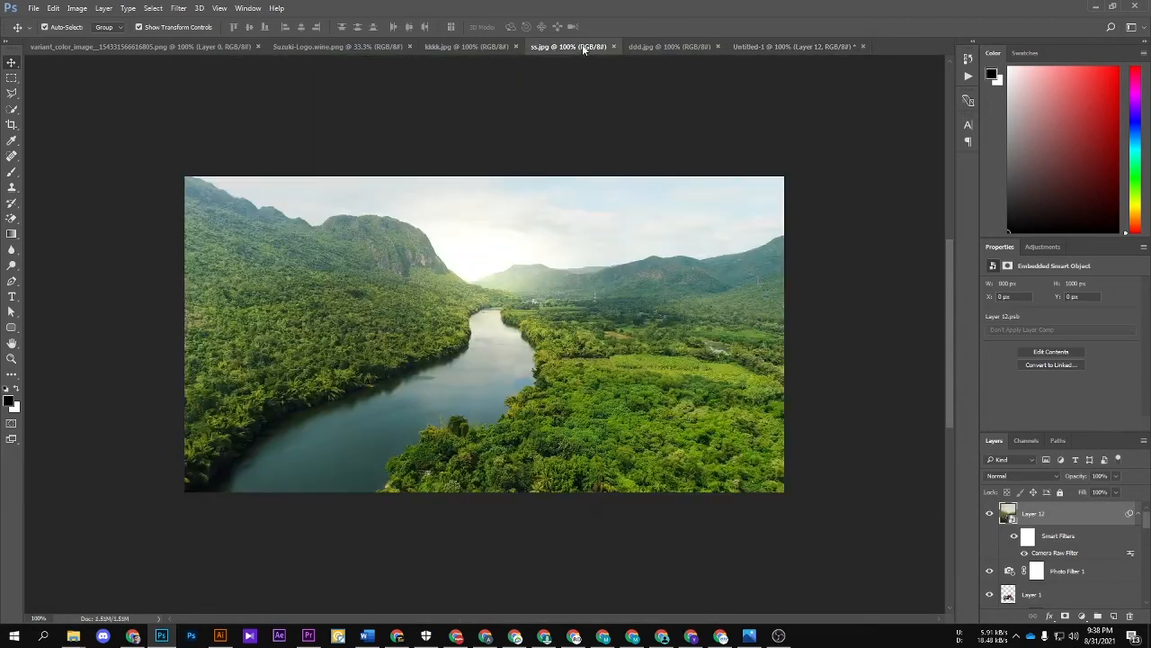
key(ctrl+w)
click(575, 45)
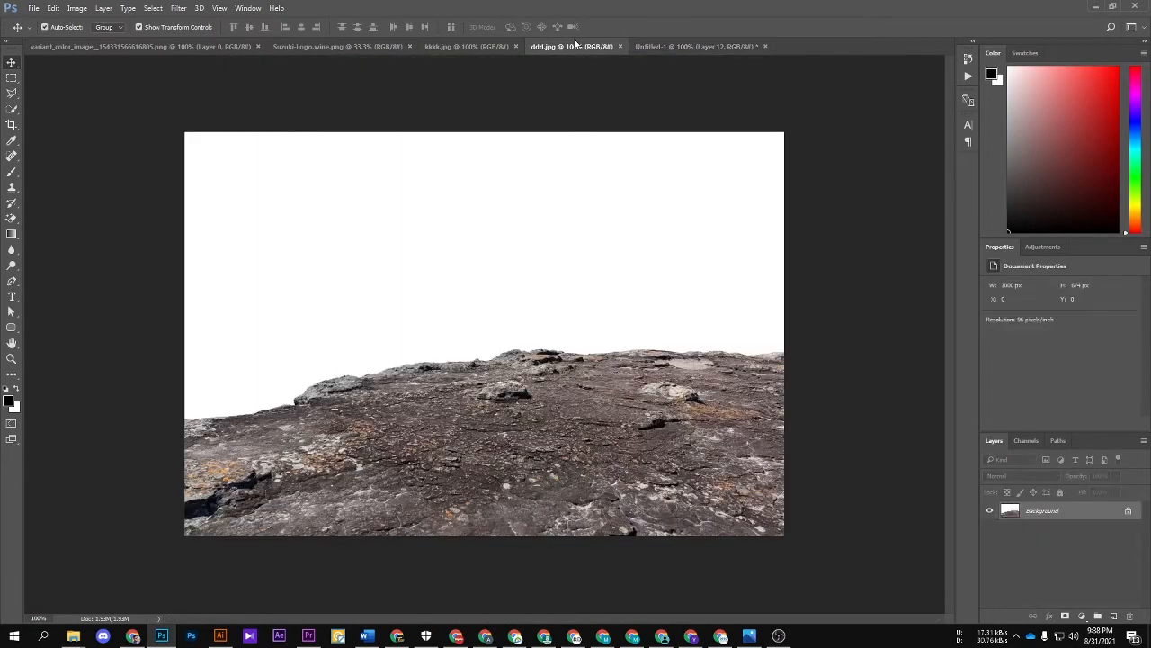
key(ctrl+w)
click(472, 46)
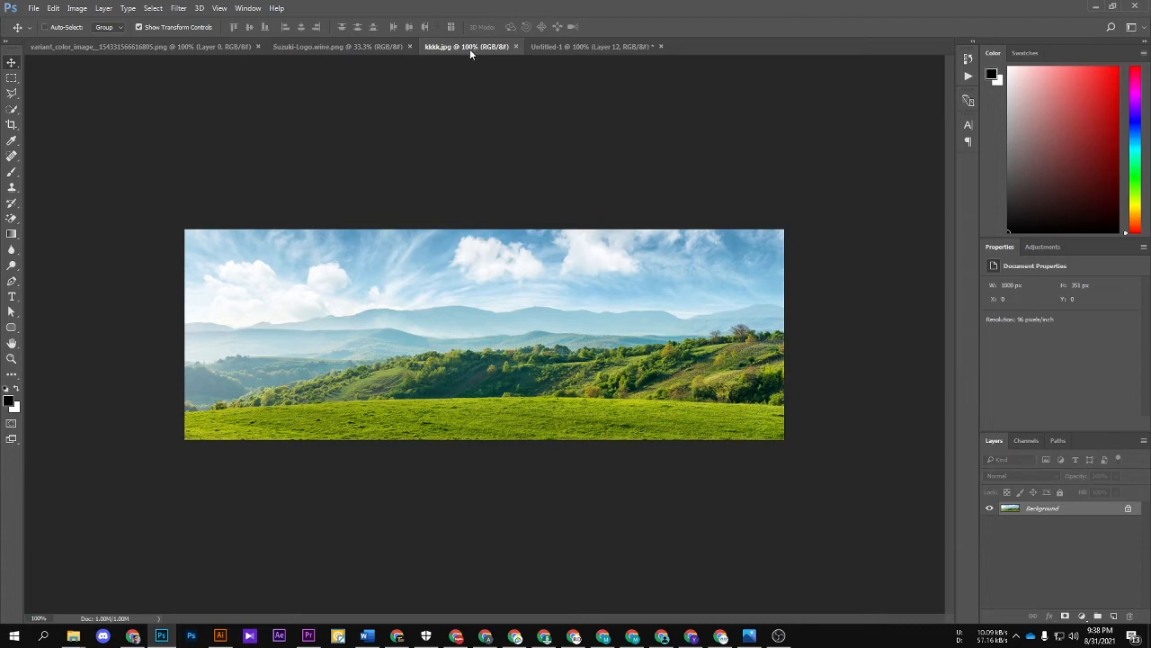
key(ctrl+w)
Step: Bring the Suzuki logo from its source image into the poster and scale it down to about 11%
click(359, 47)
drag(476, 364, 387, 128)
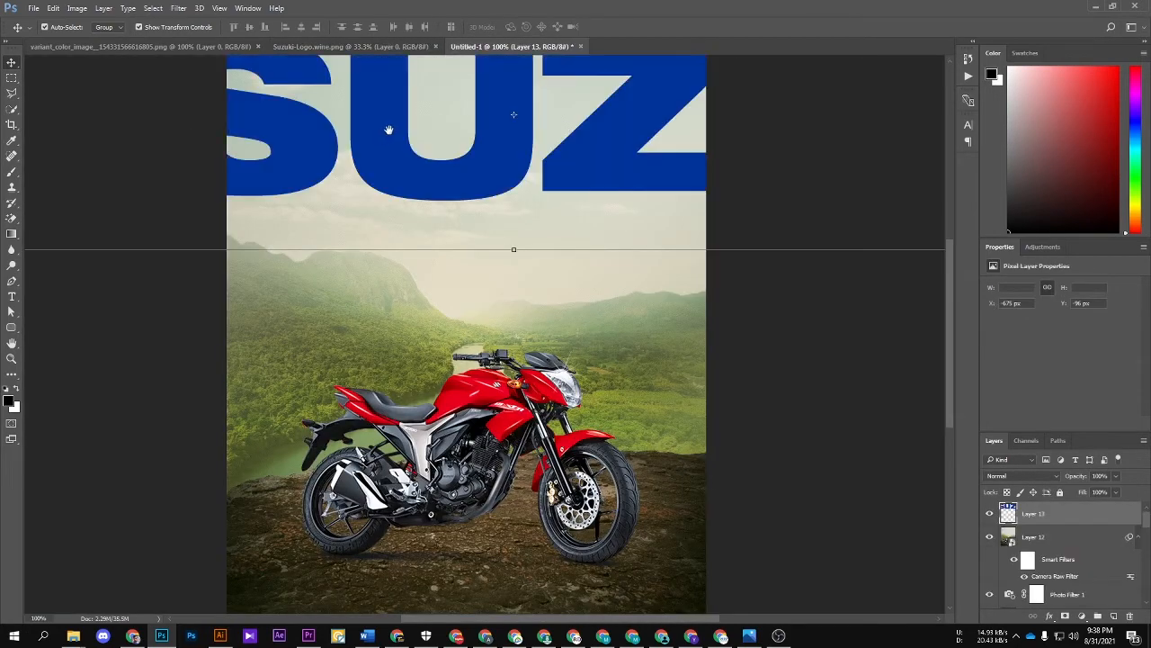
key(ctrl+minus)
key(ctrl+minus)
key(ctrl+minus)
key(ctrl+t)
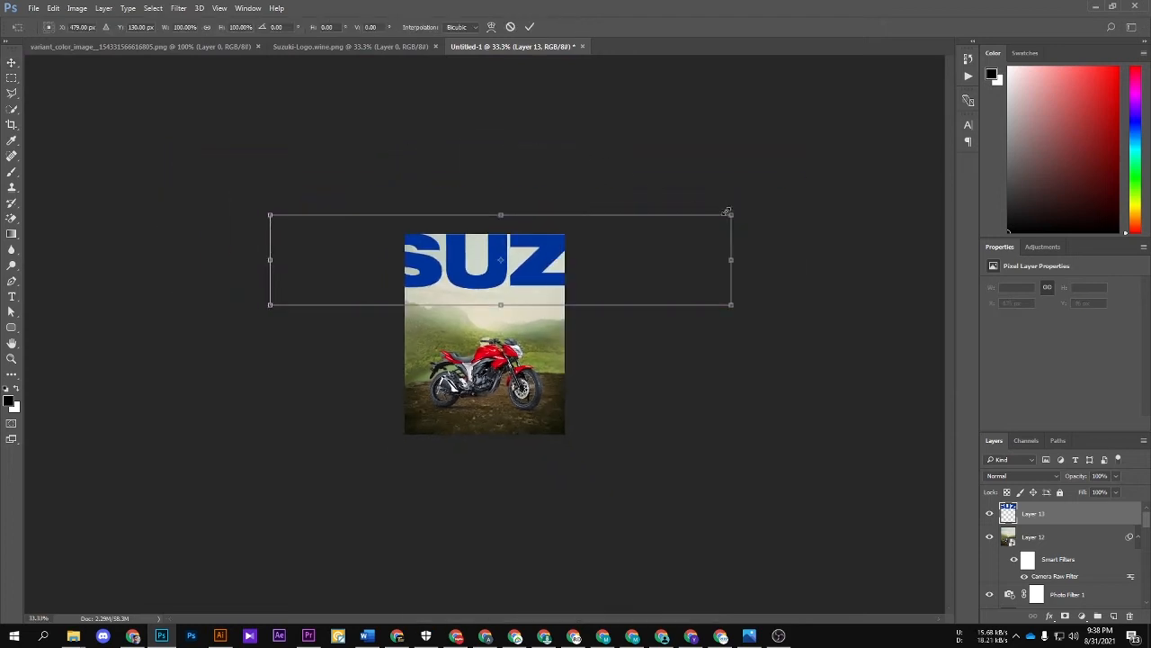
drag(727, 212, 522, 243)
scroll(462, 256, up, 3)
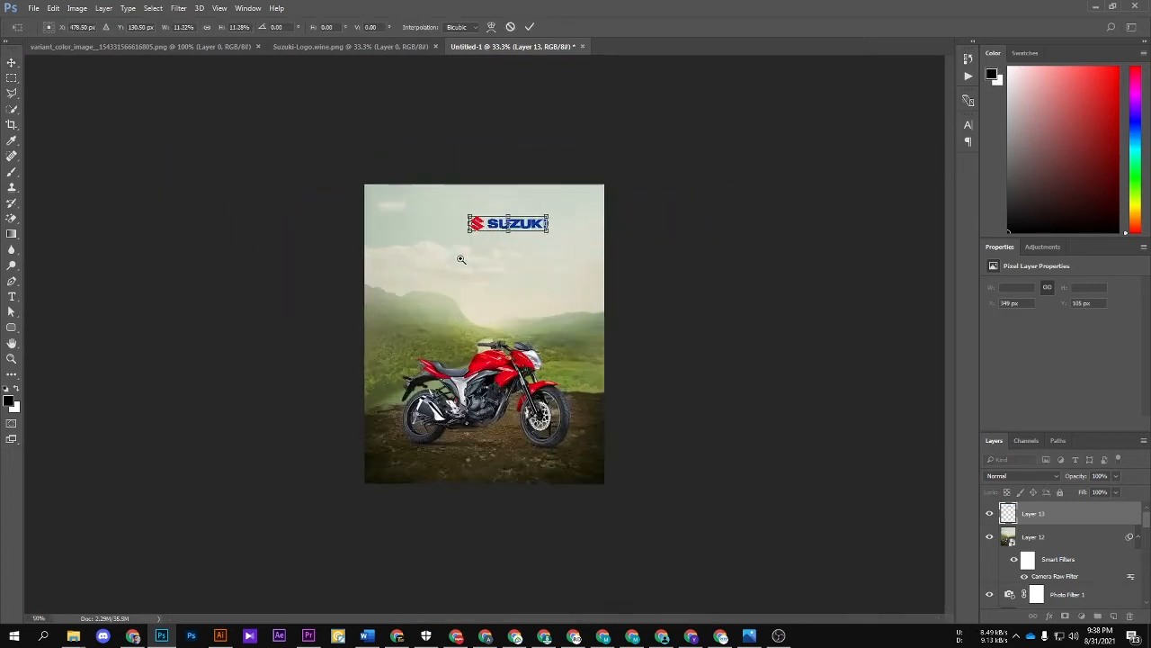
Step: Place the Suzuki logo in the poster's upper-left corner, enlarge it slightly, nudge it to X 25 px, Y 39 px, and hide the extras
drag(495, 179, 292, 166)
drag(422, 182, 363, 172)
key(Return)
key(Down)
key(Down)
key(Down)
key(Down)
key(Down)
key(Down)
key(Down)
key(Down)
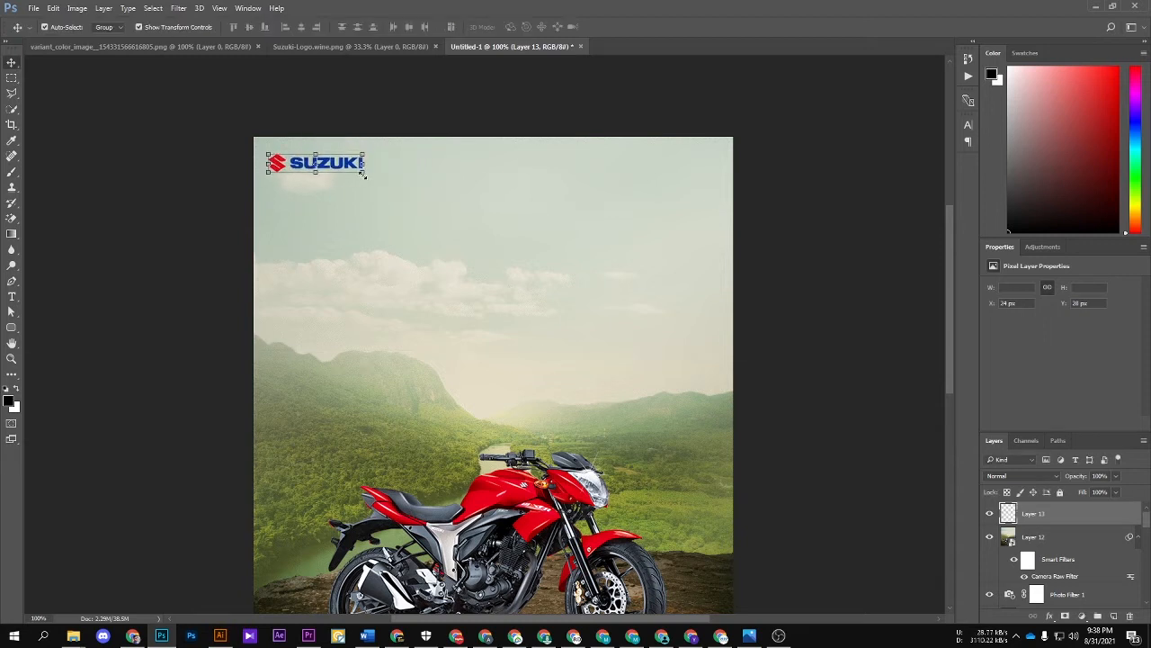
key(Down)
key(Down)
key(Down)
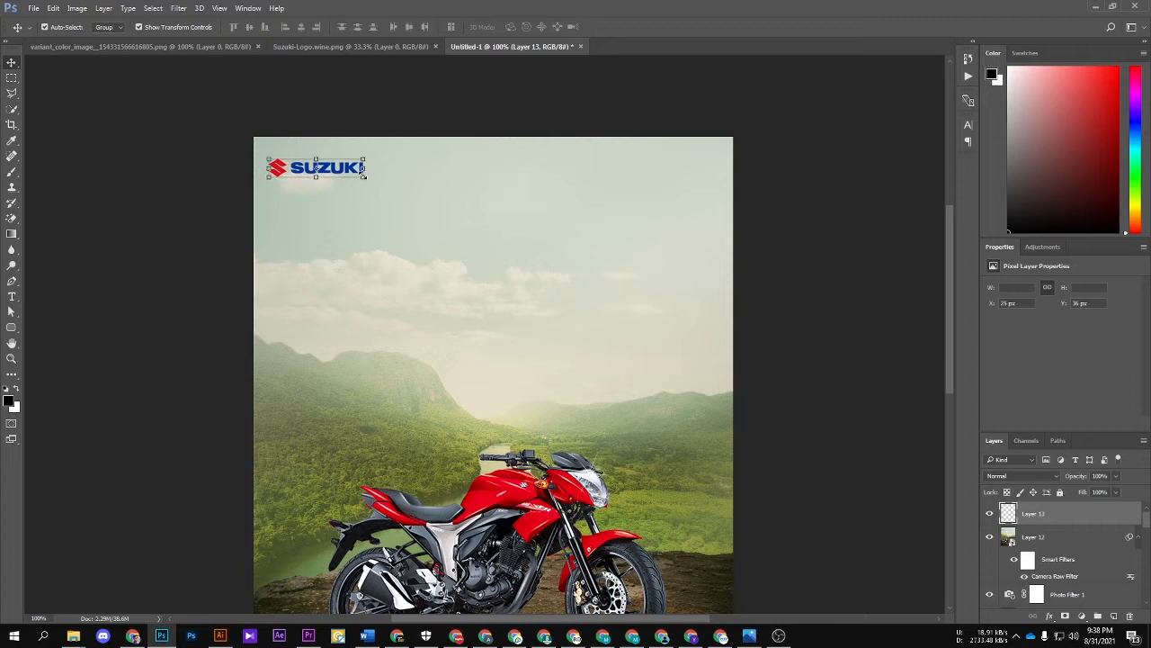
key(Right)
key(ctrl+h)
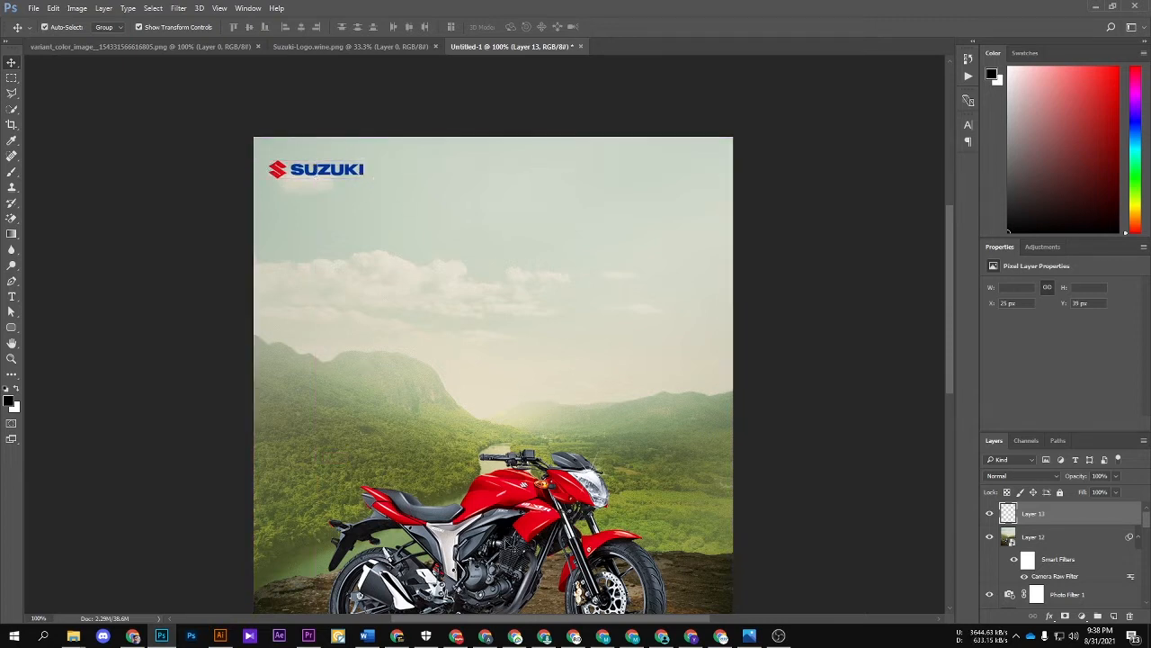
drag(401, 351, 397, 296)
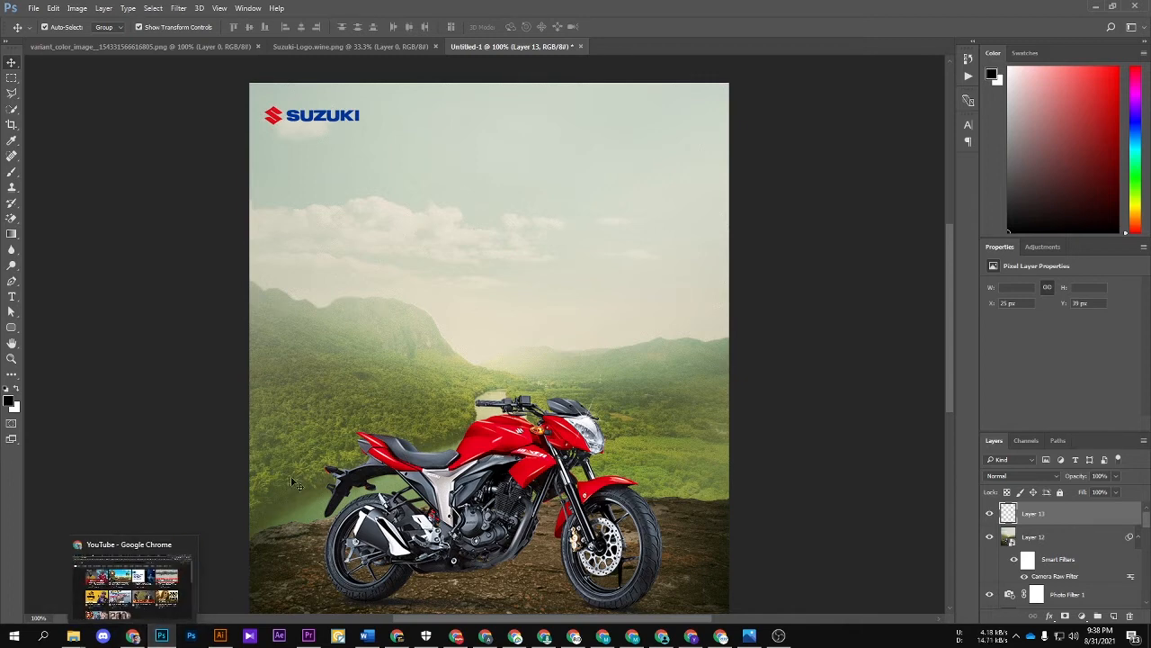
Step: Switch to Illustrator and cut the entire GIXXER SF logo from the artboard
click(219, 636)
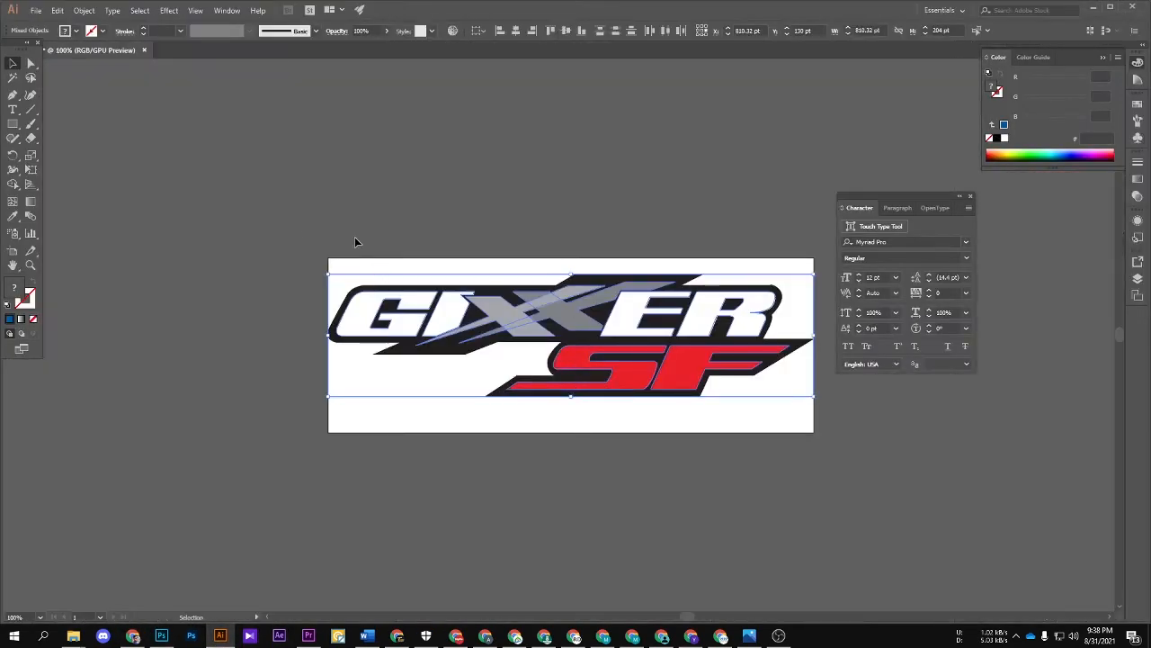
click(707, 423)
key(ctrl+a)
key(Delete)
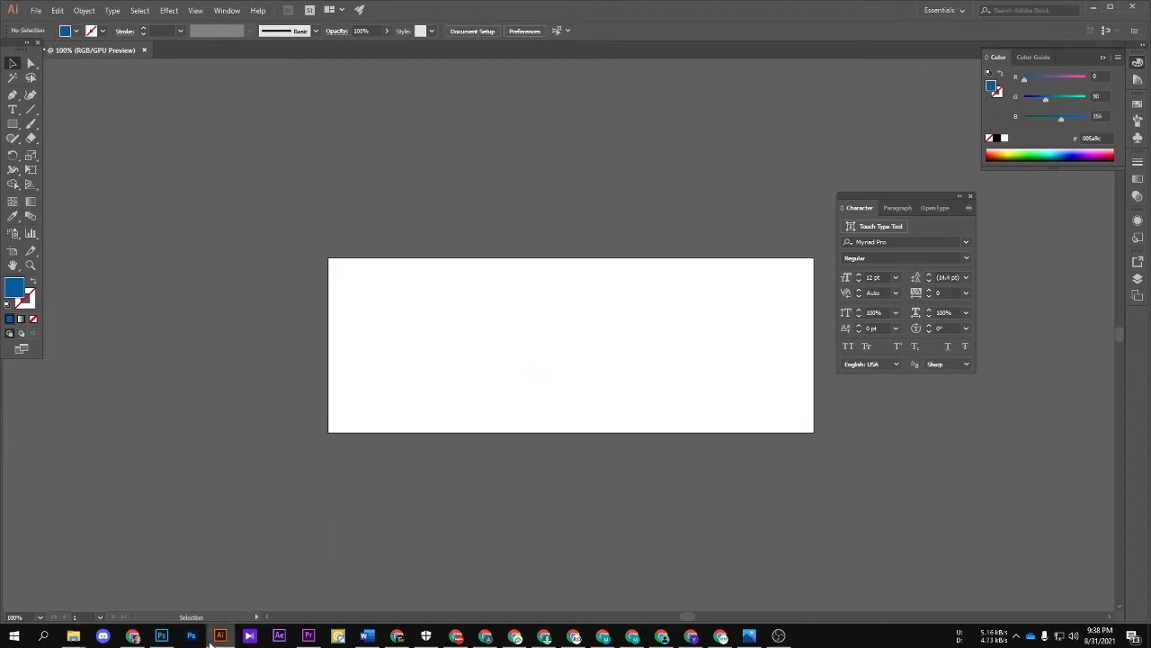
Step: Switch to Photoshop, paste the GIXXER SF logo as a Smart Object, and scale it down into the poster's upper-right corner
click(162, 636)
key(ctrl+v)
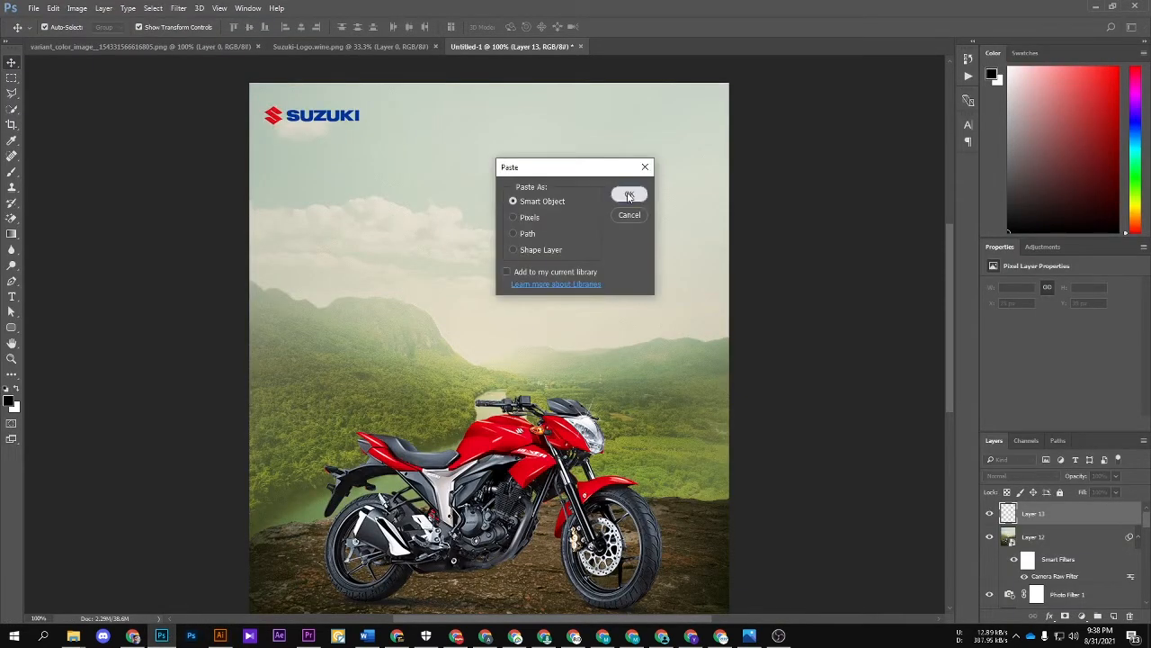
click(629, 196)
drag(591, 354, 592, 130)
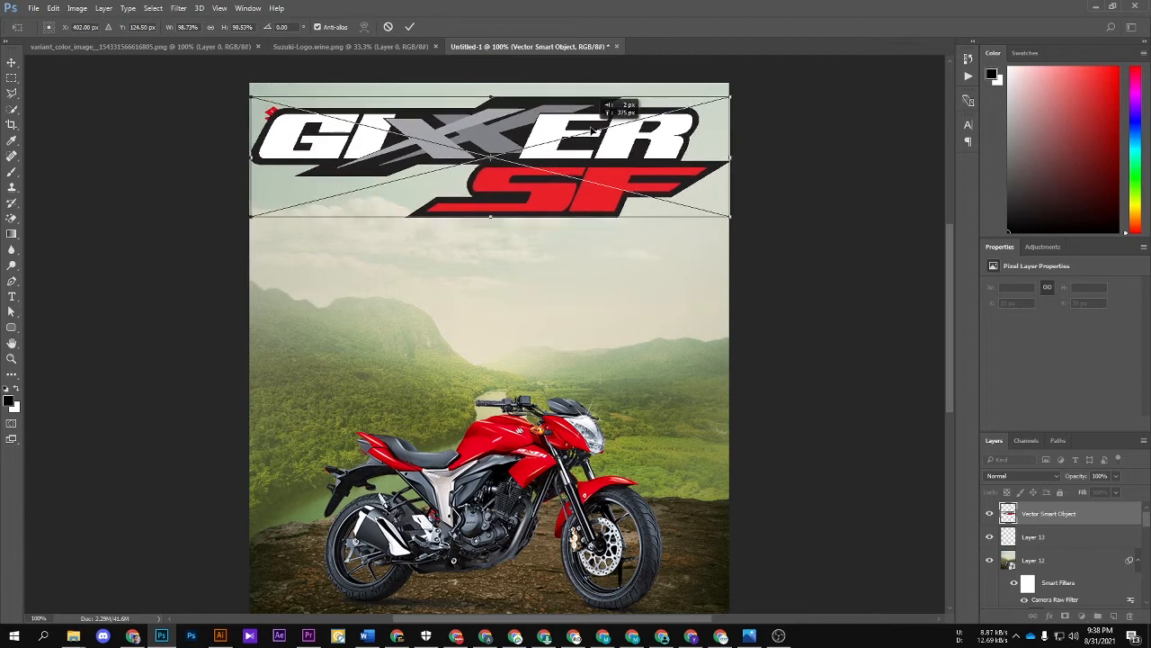
drag(730, 216, 691, 122)
key(Return)
click(775, 130)
drag(680, 198, 680, 197)
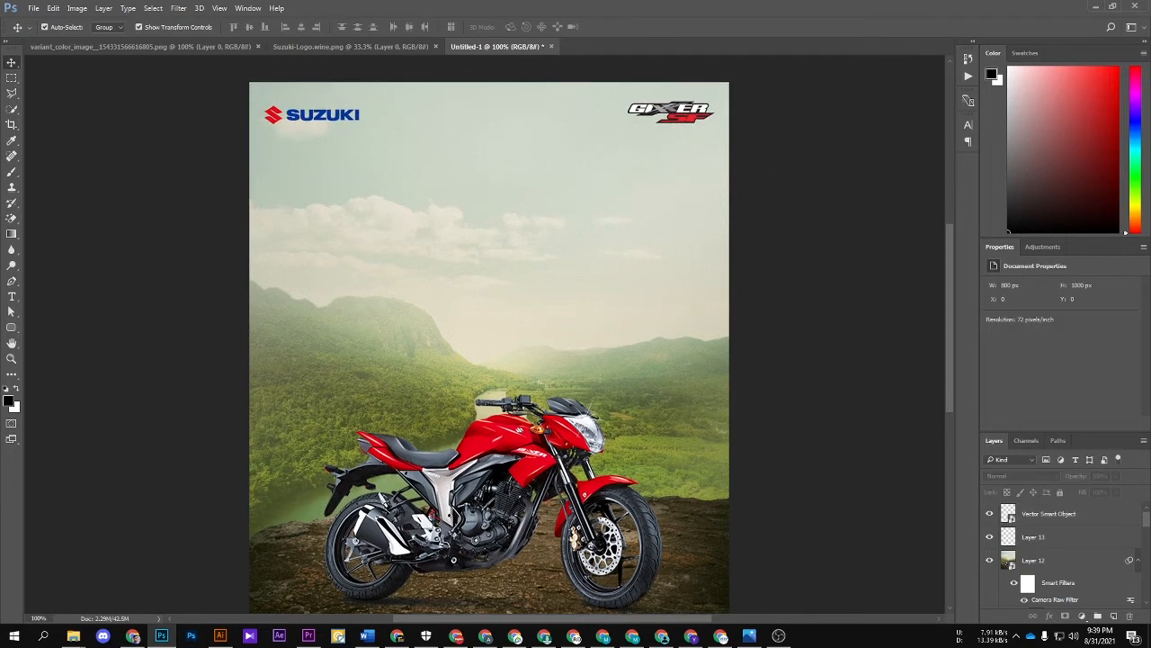
Step: Add the placeholder text "TRTRT" in black Integral CF Heavy at 45.16 pt in the sky below the logos
key(alt+Tab)
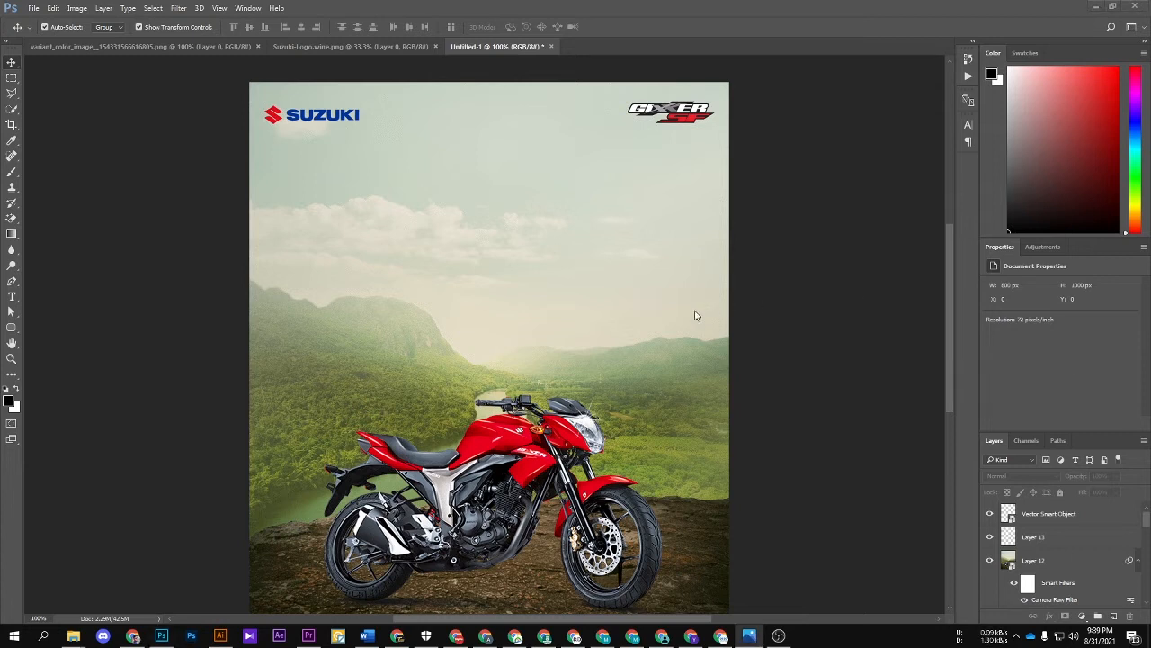
key(t)
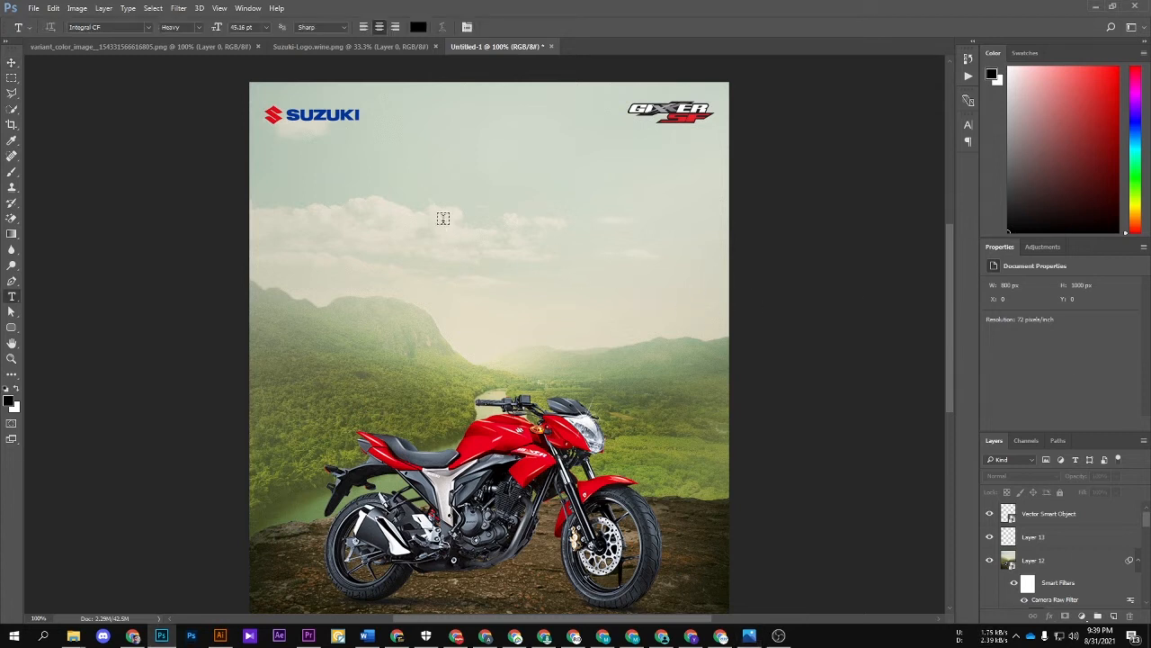
click(442, 220)
text(TRTRT)
key(ctrl+Return)
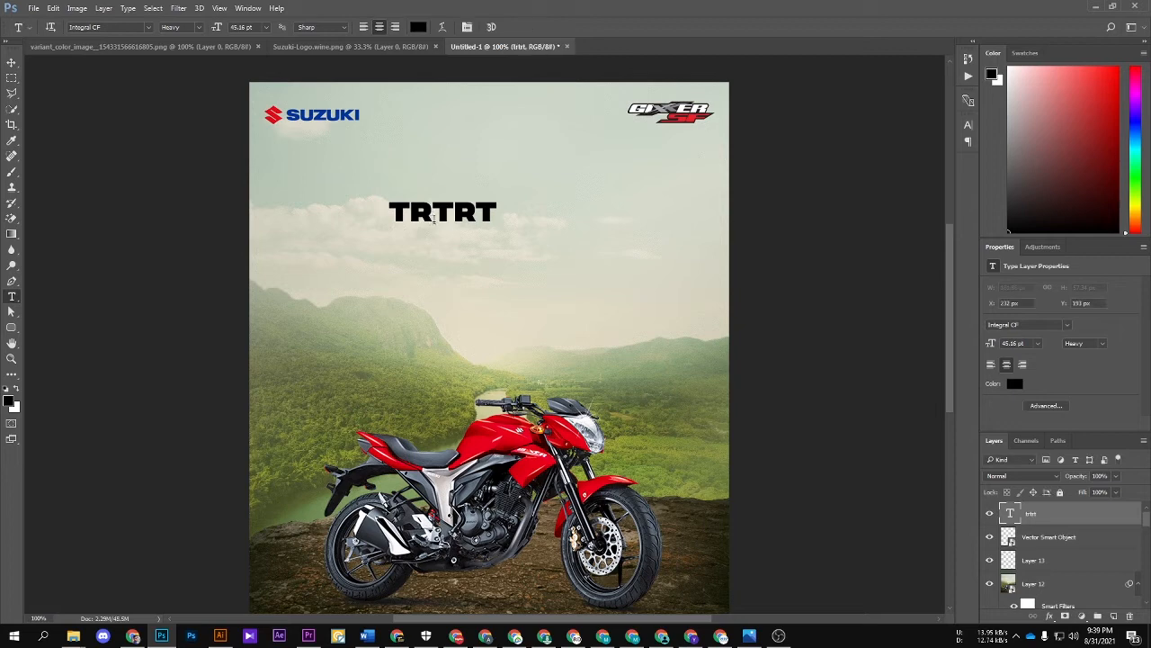
Step: Select the whole "TRTRT" text and search the font list for "sug" to change its typeface
double_click(430, 217)
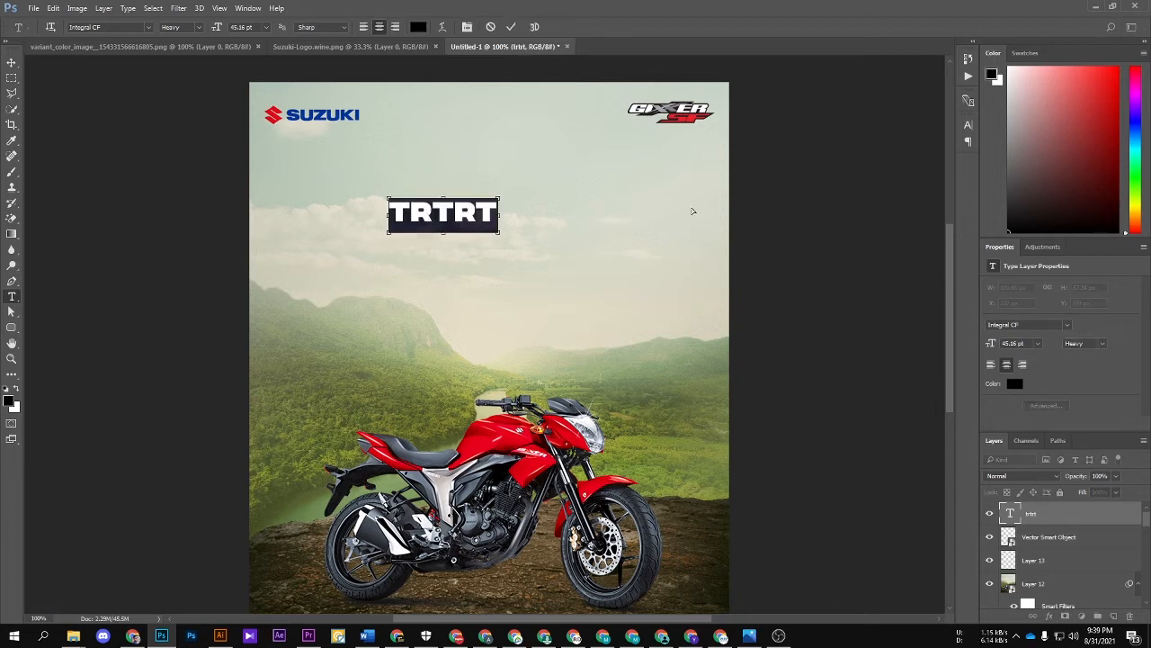
key(ctrl+t)
click(875, 139)
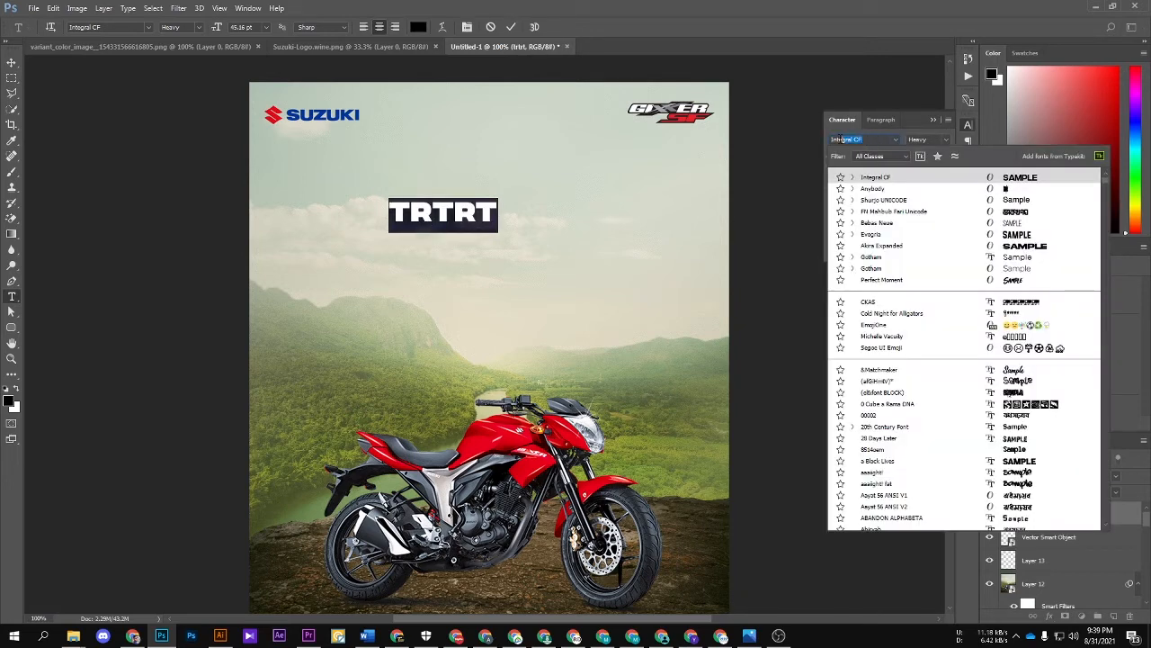
text(sug)
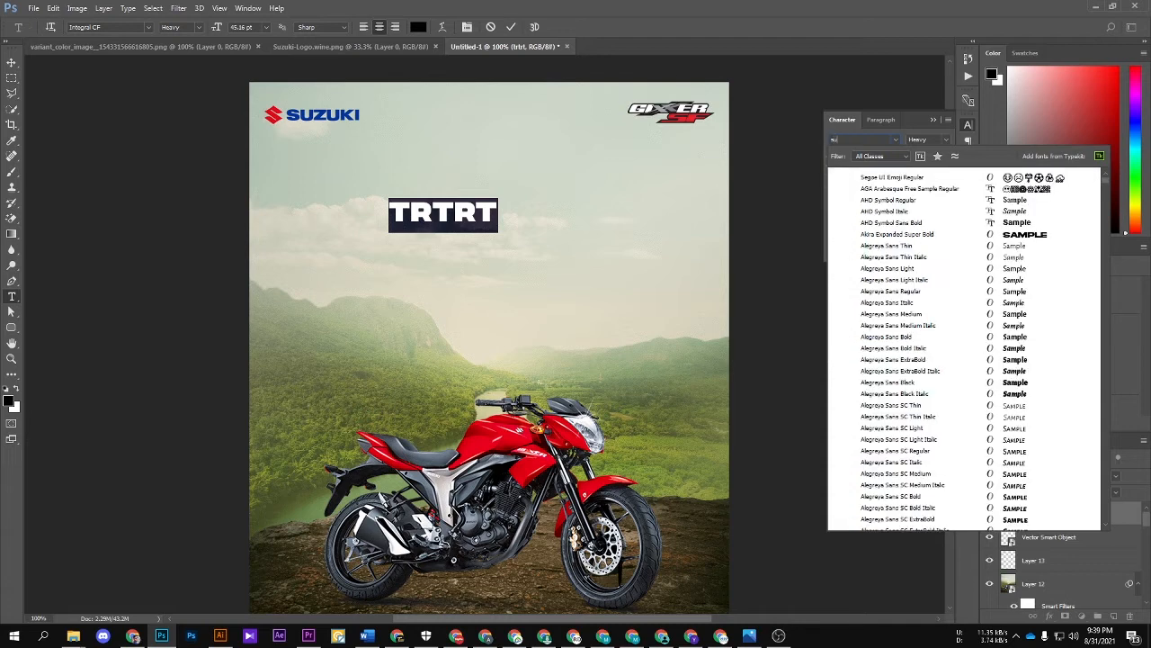
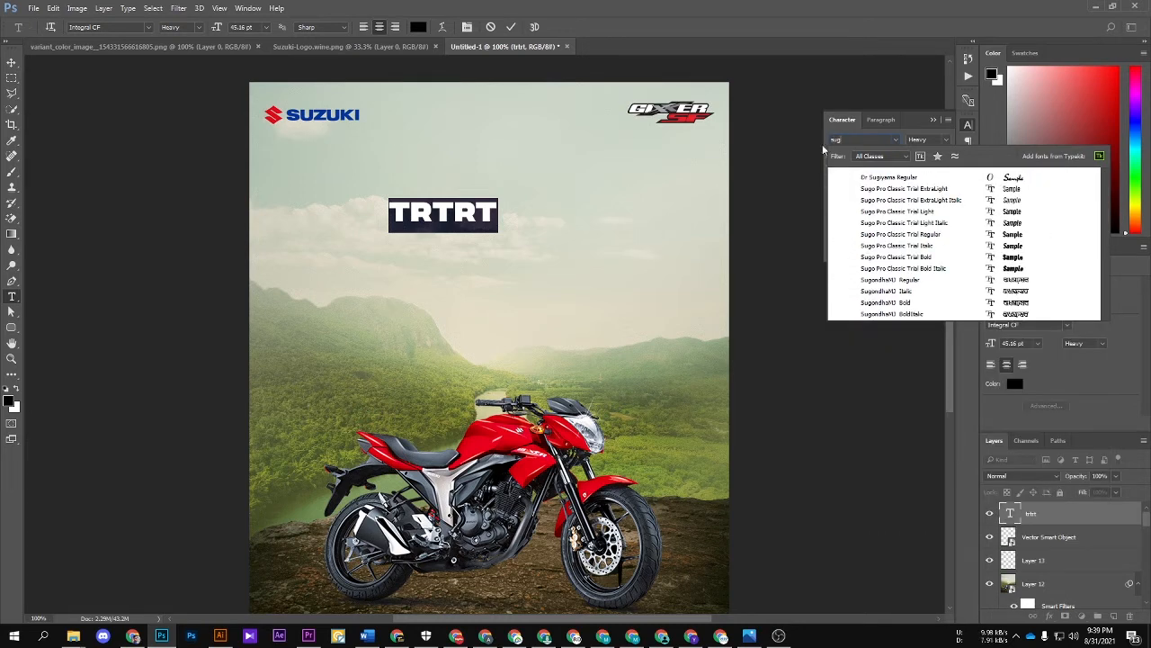
Step: Try Sugo Pro Classic Trial Bold on the placeholder text, and set its font to Akira Expanded Super Bold
click(871, 259)
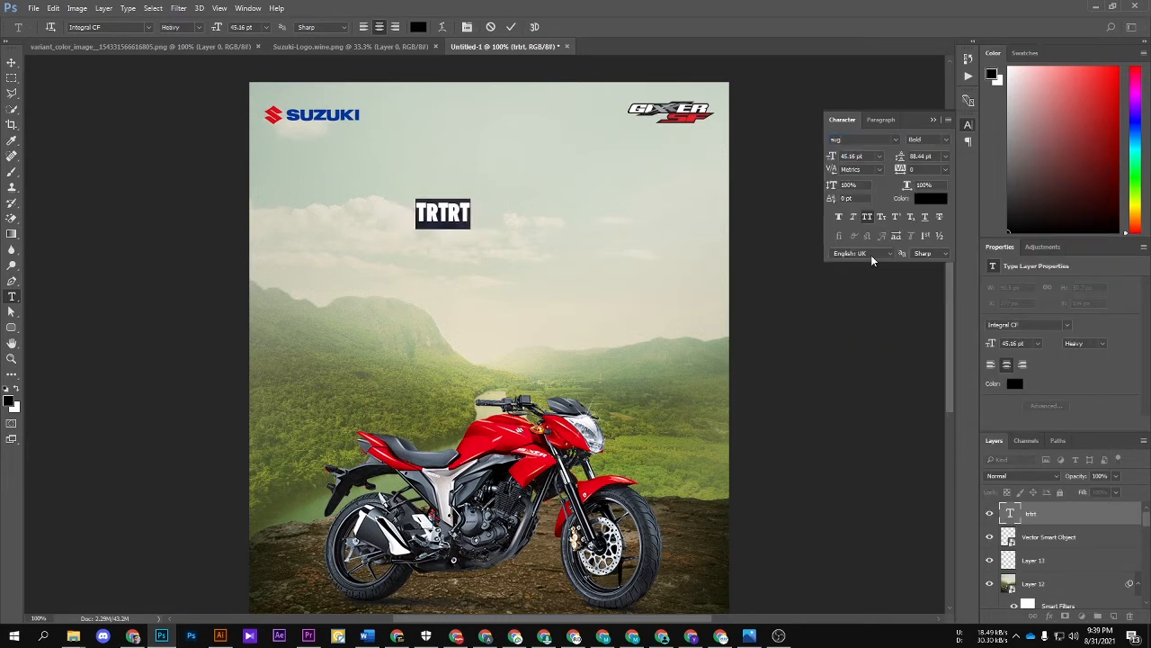
click(441, 214)
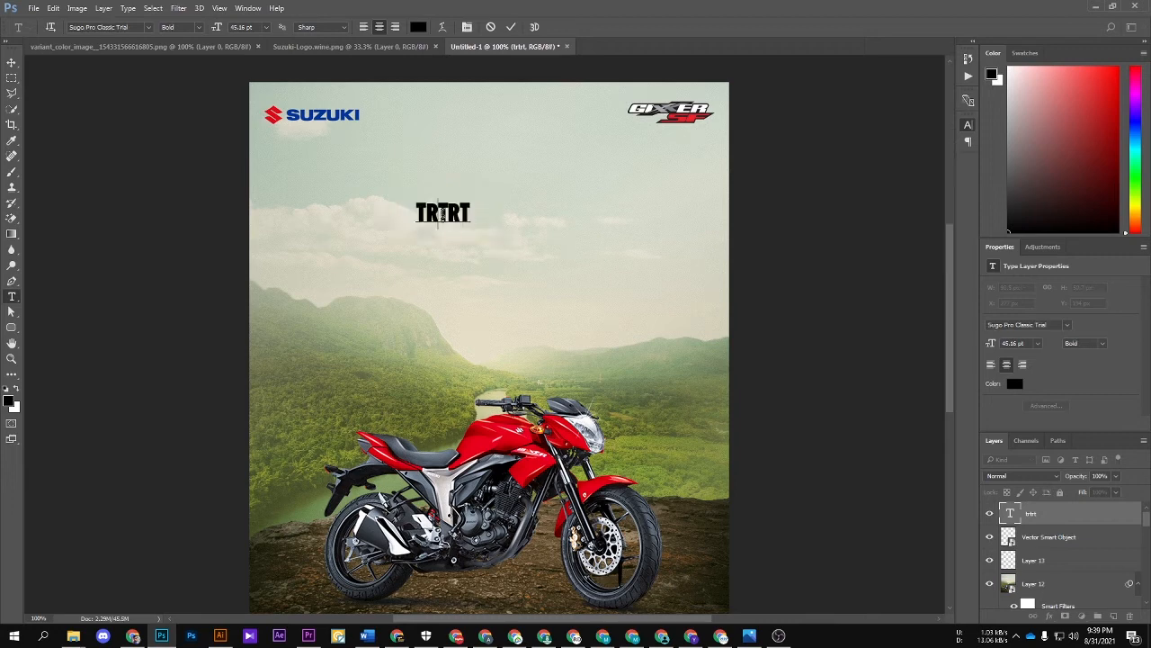
double_click(467, 206)
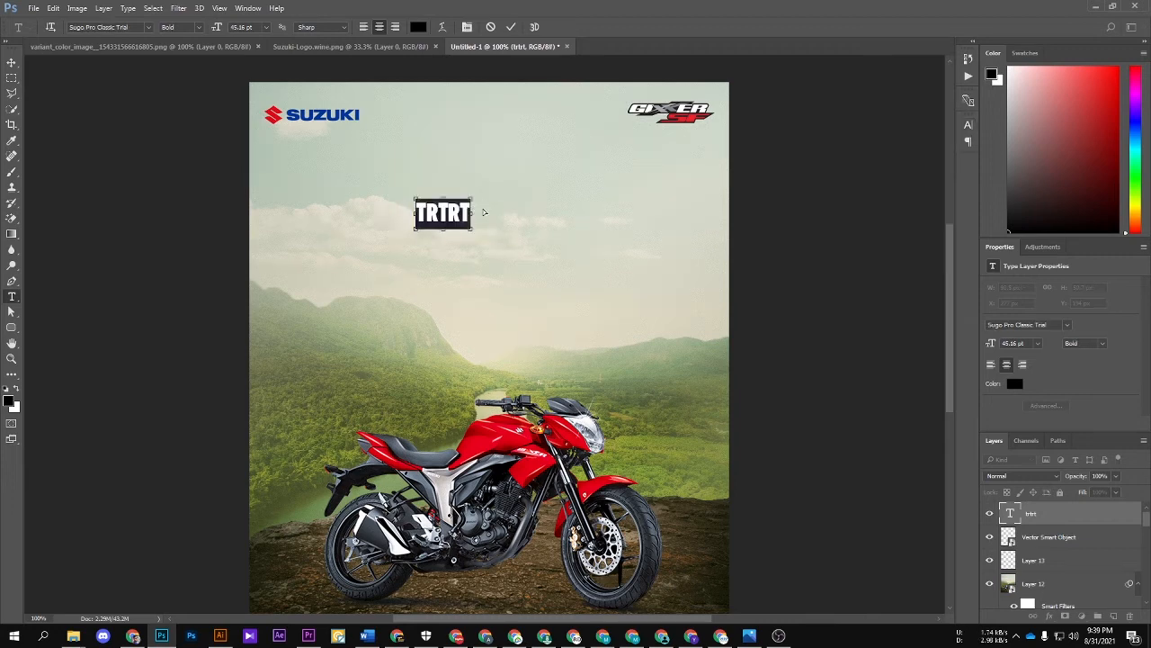
key(ctrl+t)
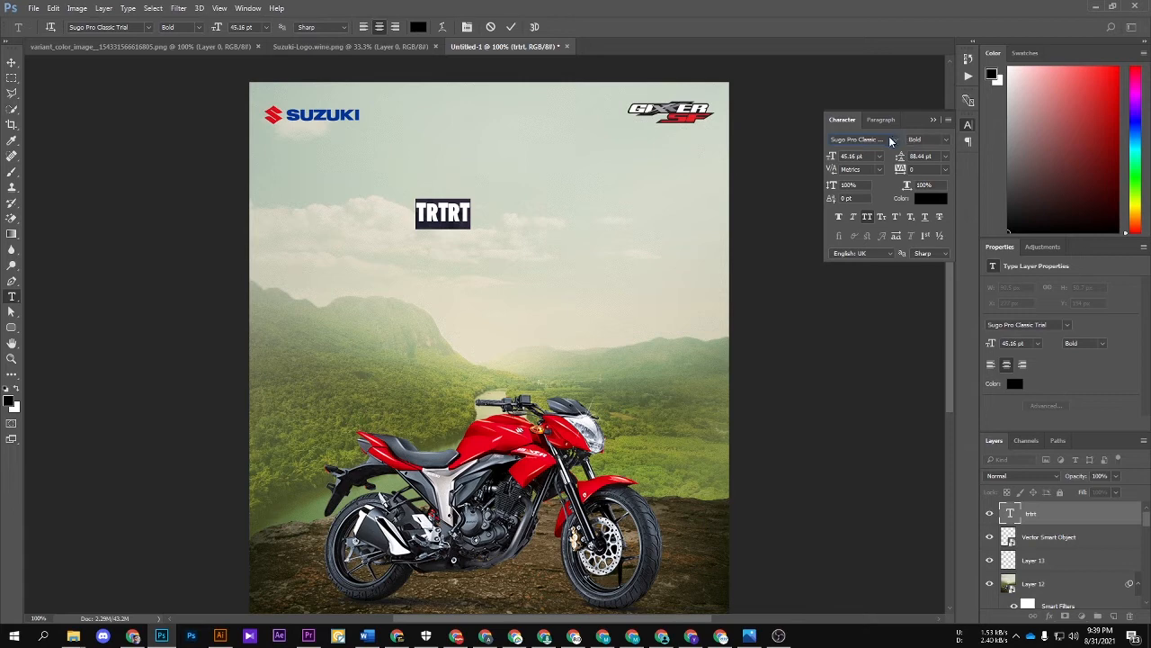
click(891, 142)
click(880, 139)
text(akira)
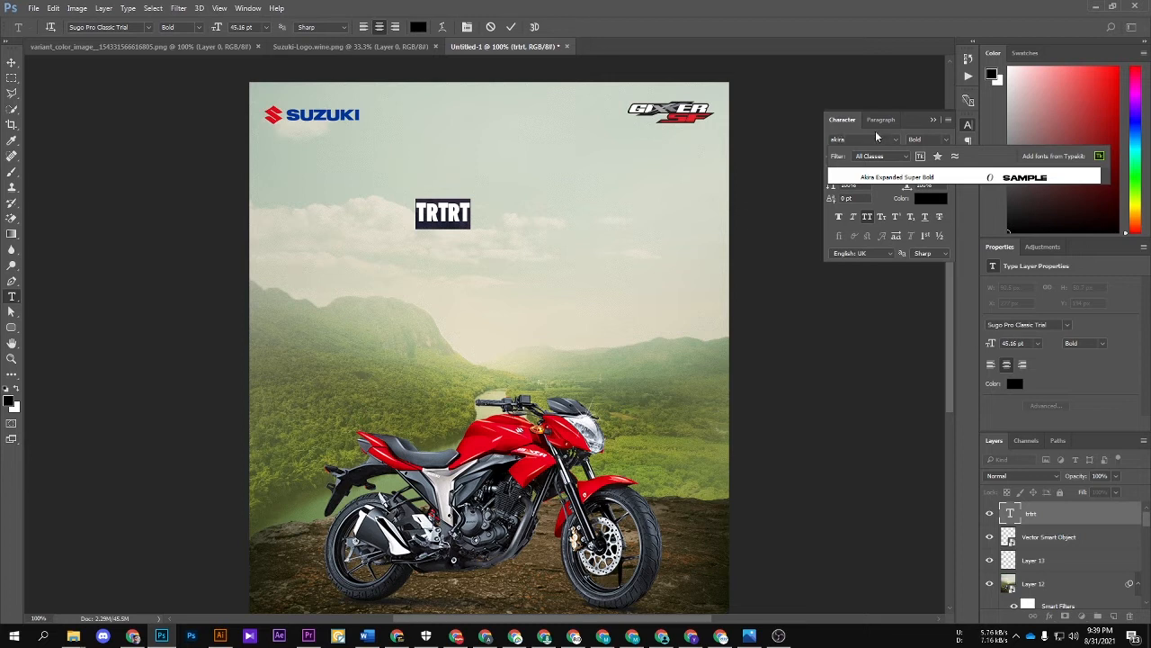
click(886, 177)
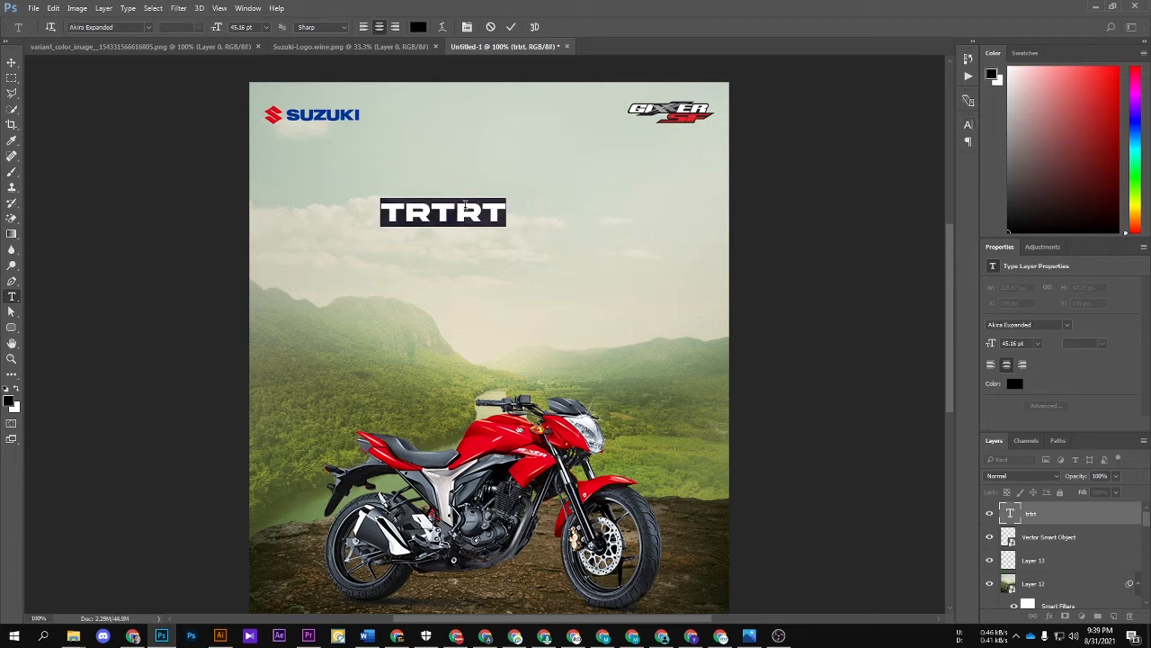
Step: Replace the placeholder text with the tagline "EVERY ADVENTURE NEEDS A COMPANION"
text(E)
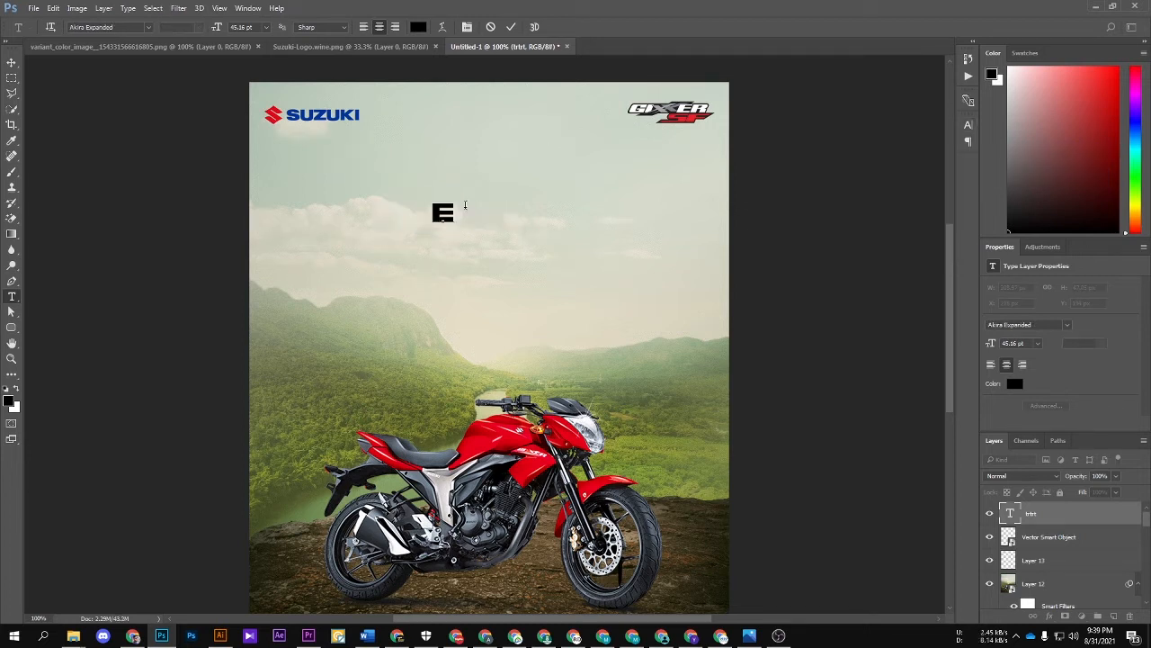
text(VERY)
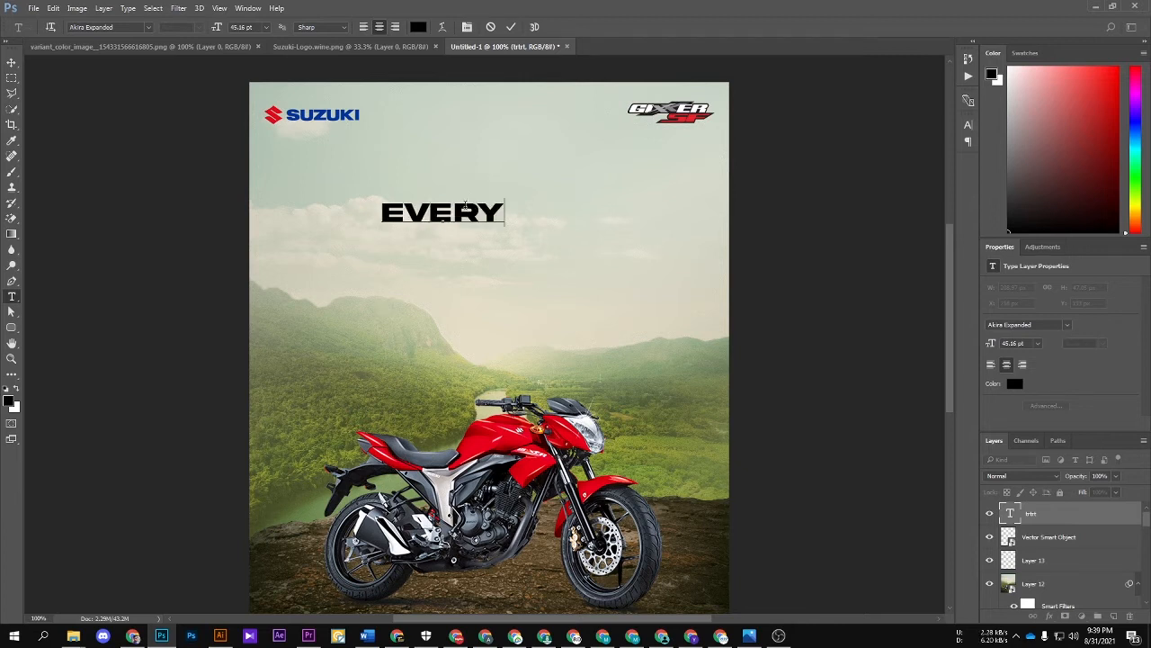
text( AD)
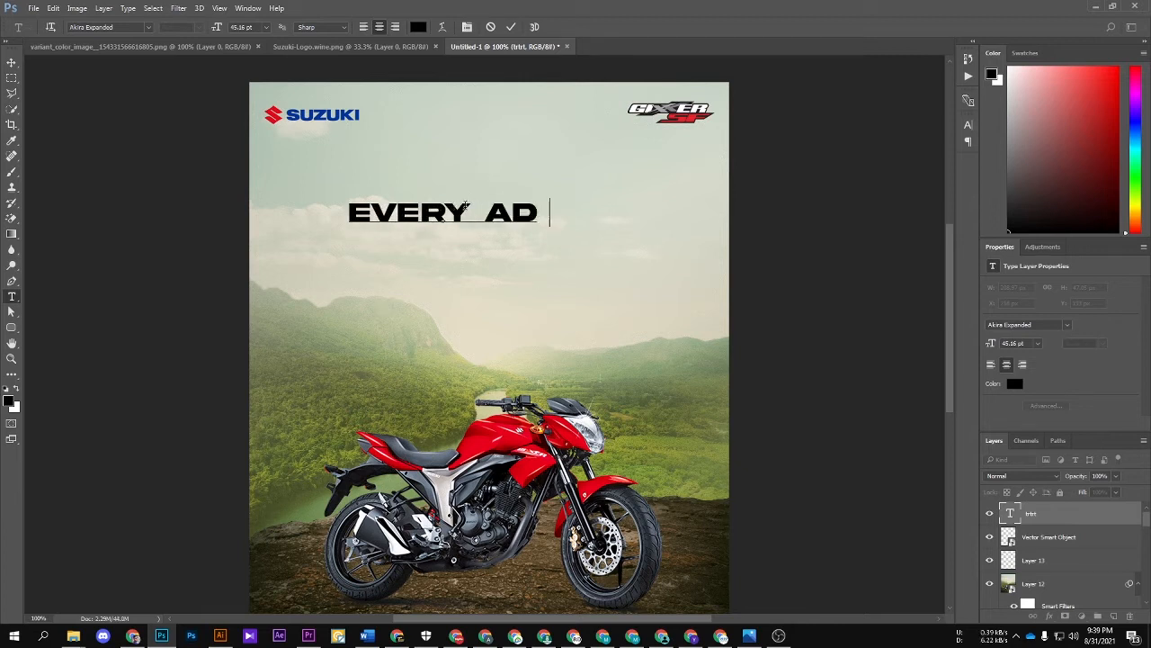
text(B)
key(BackSpace)
text(VE)
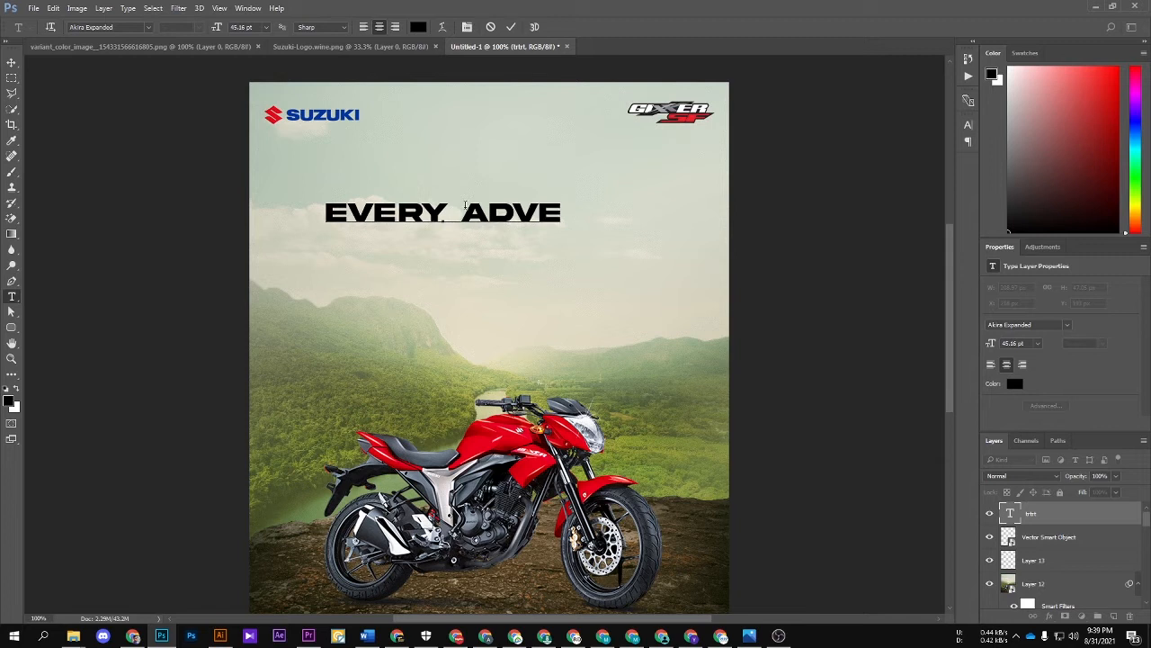
text(NTURE)
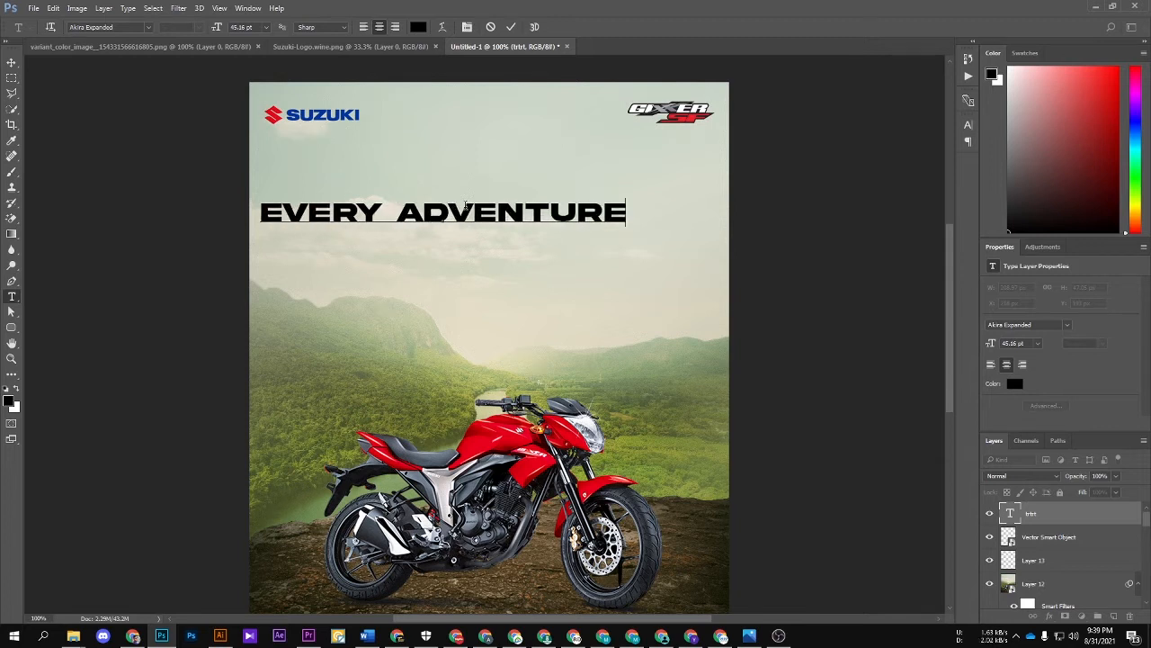
text( NEEDS)
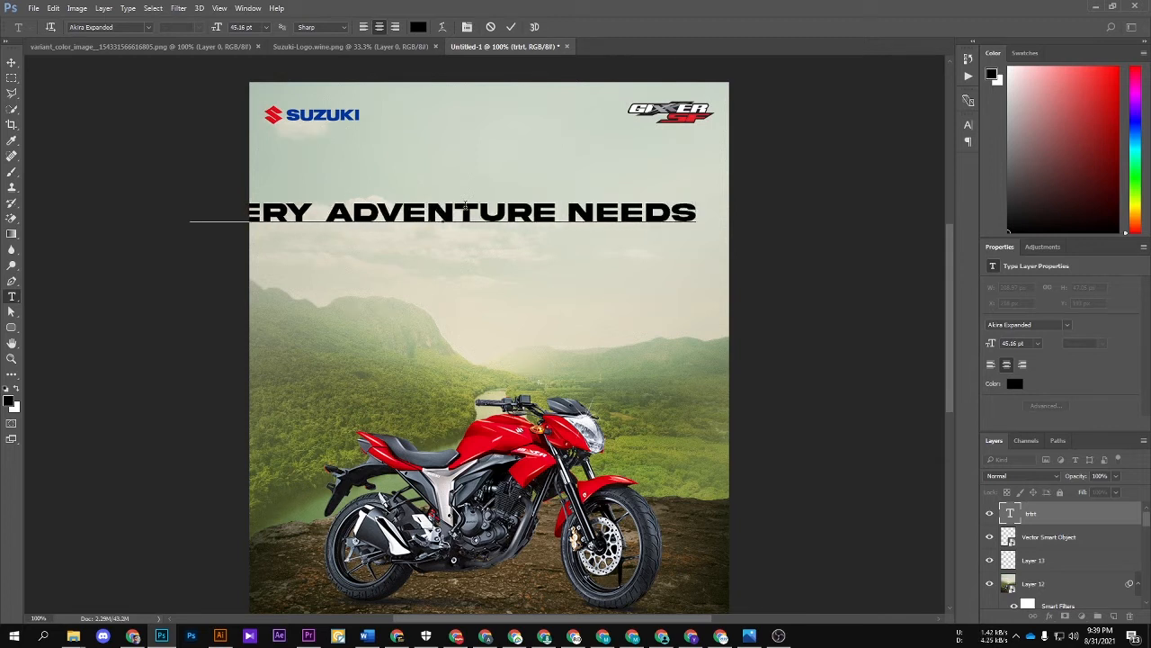
text( A CO)
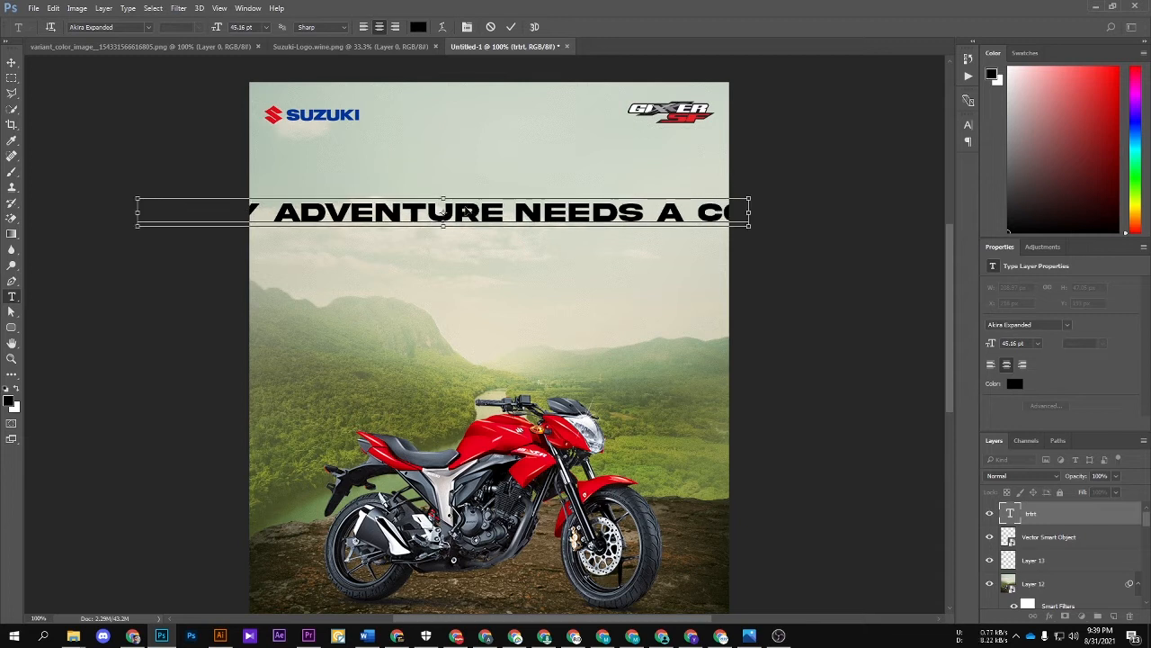
drag(521, 189, 432, 212)
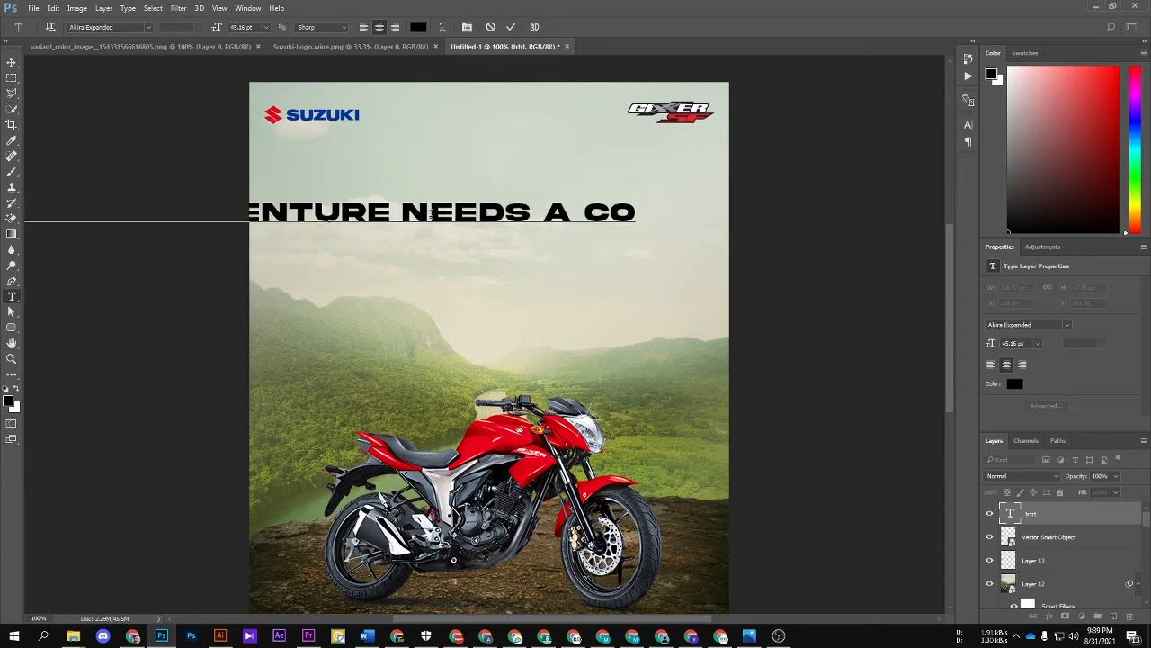
text(MPA)
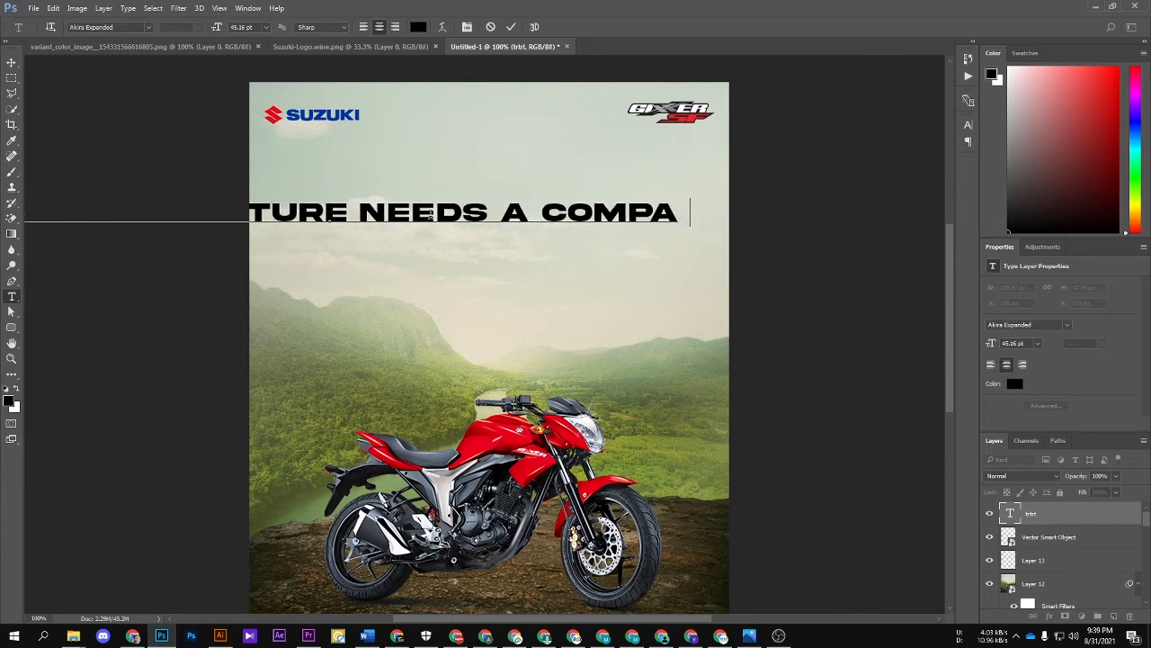
text(NION)
click(511, 27)
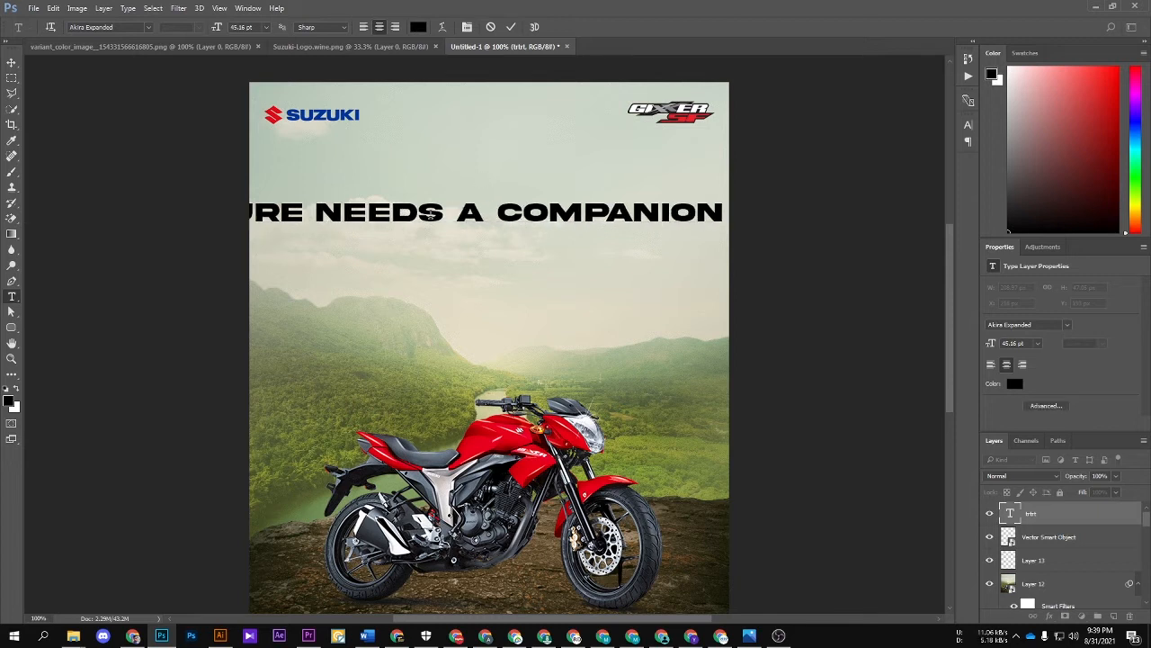
Step: Scale the tagline down to about 17.82 pt and place it in the sky between and below the two logos
key(v)
key(ctrl+t)
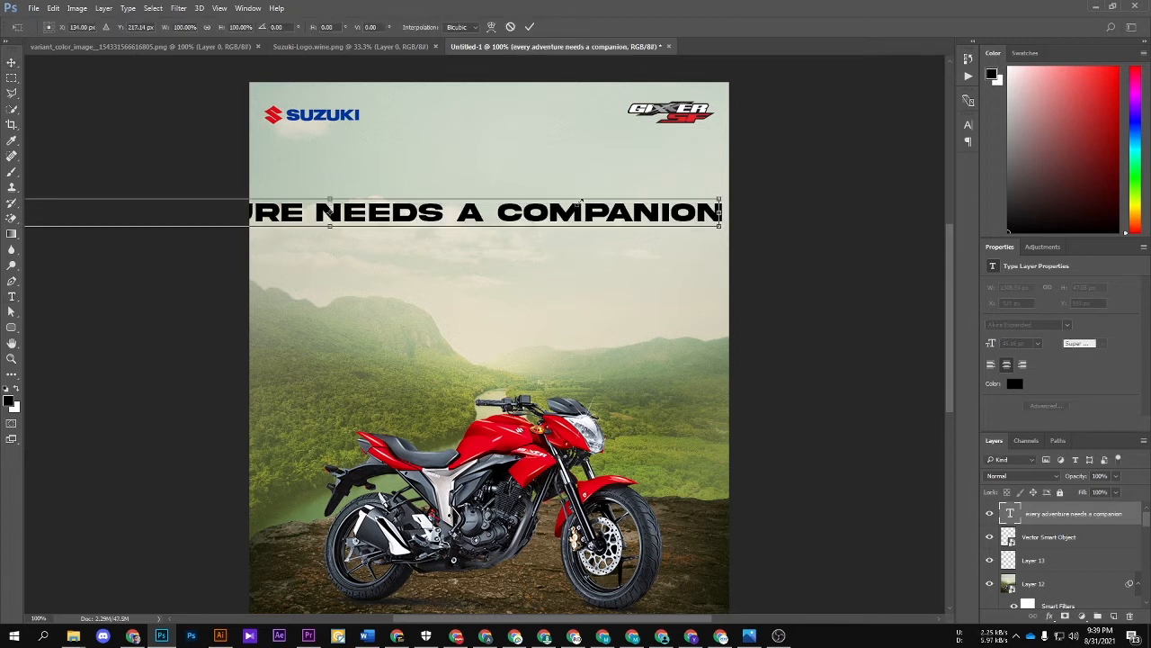
drag(579, 203, 629, 197)
key(Return)
Step: Duplicate the tagline directly below itself and change the copy's text to "TRAVEL BEYOND"
scroll(617, 196, up, 2)
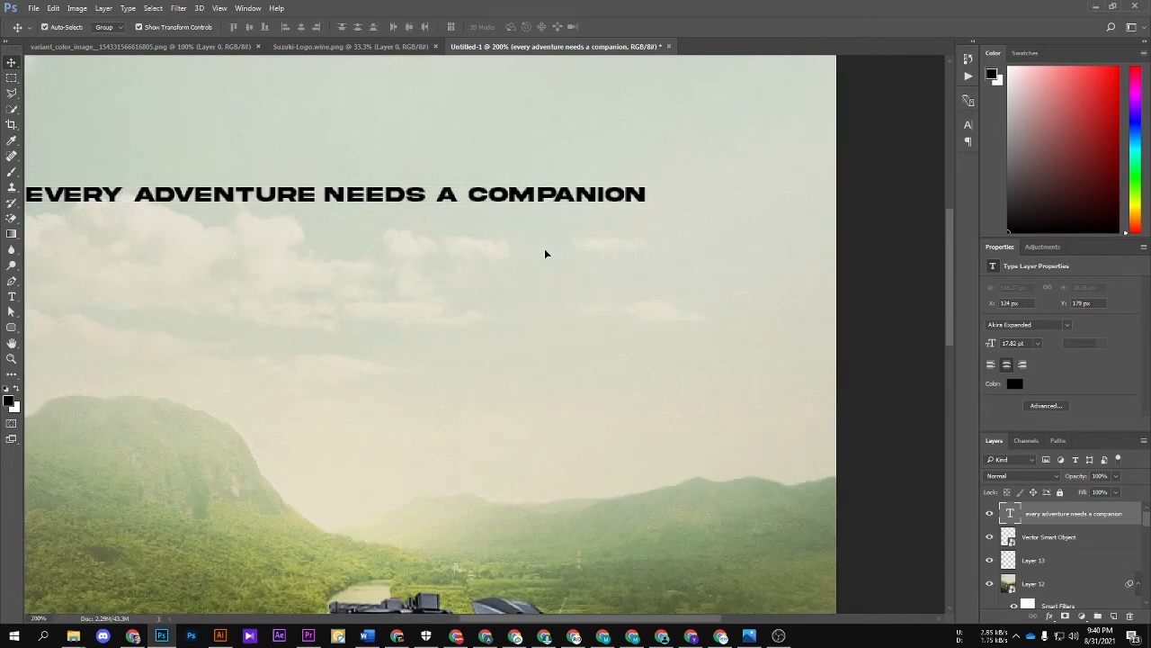
drag(544, 194, 546, 251)
key(ctrl+minus)
key(t)
click(488, 295)
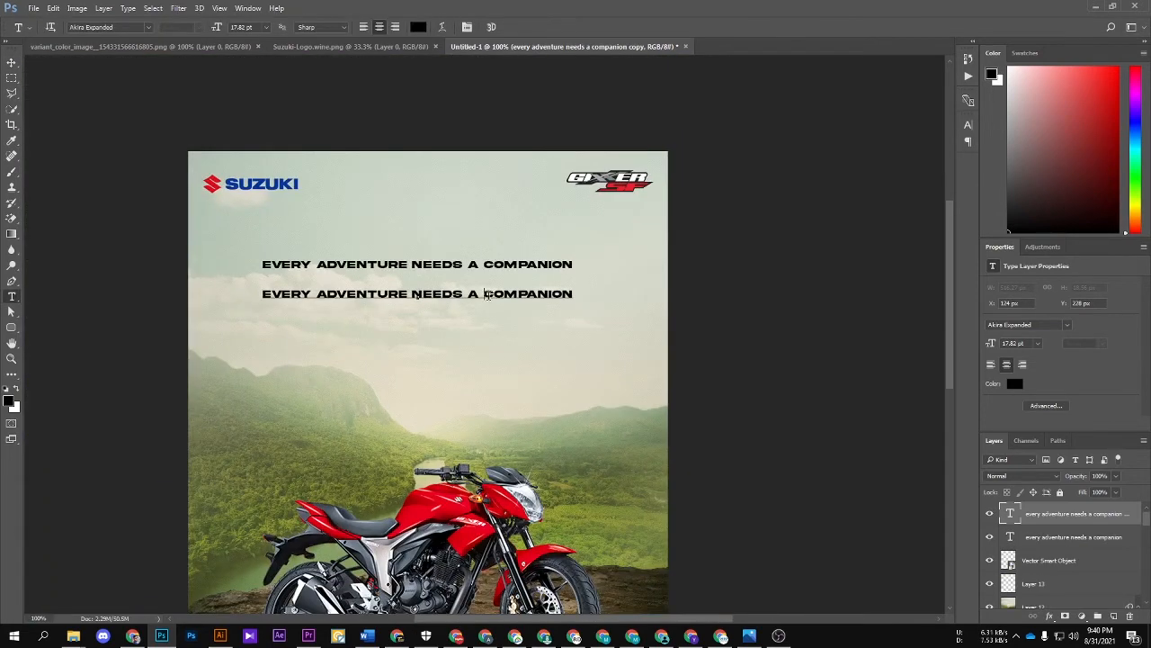
triple_click(488, 295)
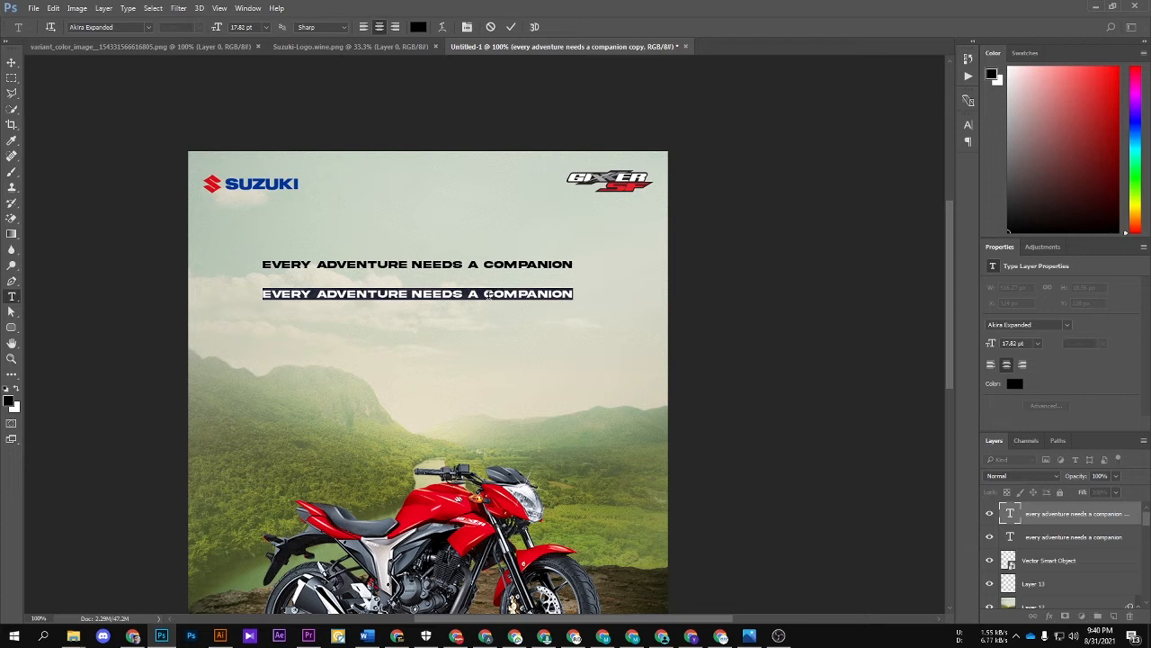
text(TRA)
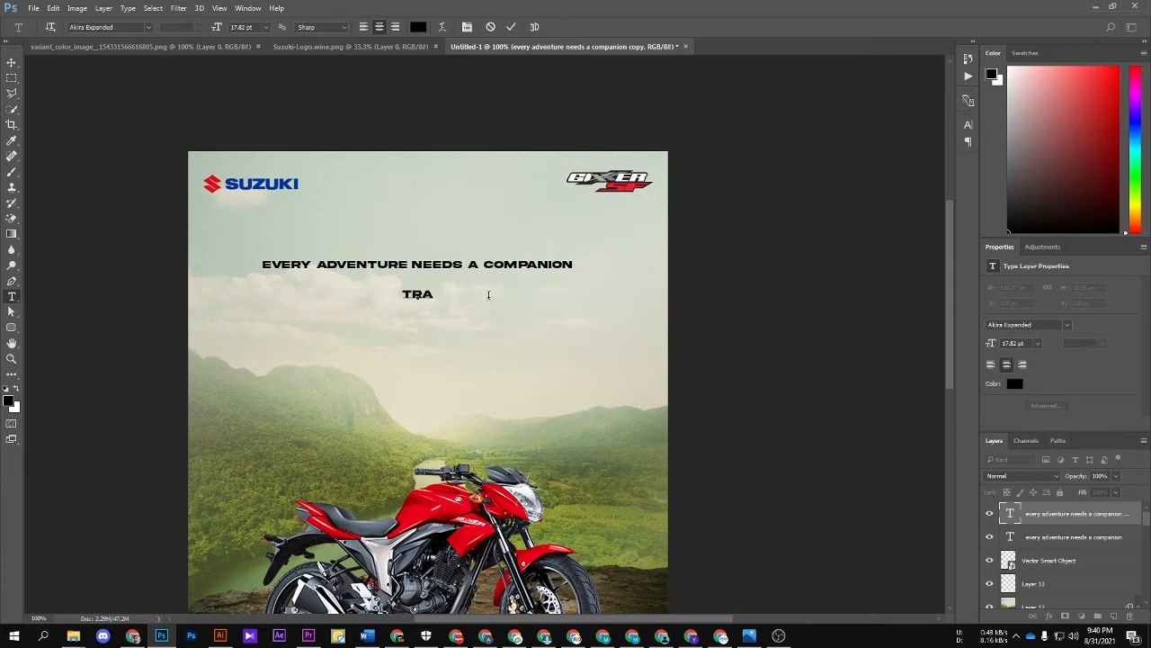
text(VEL BEYOUN)
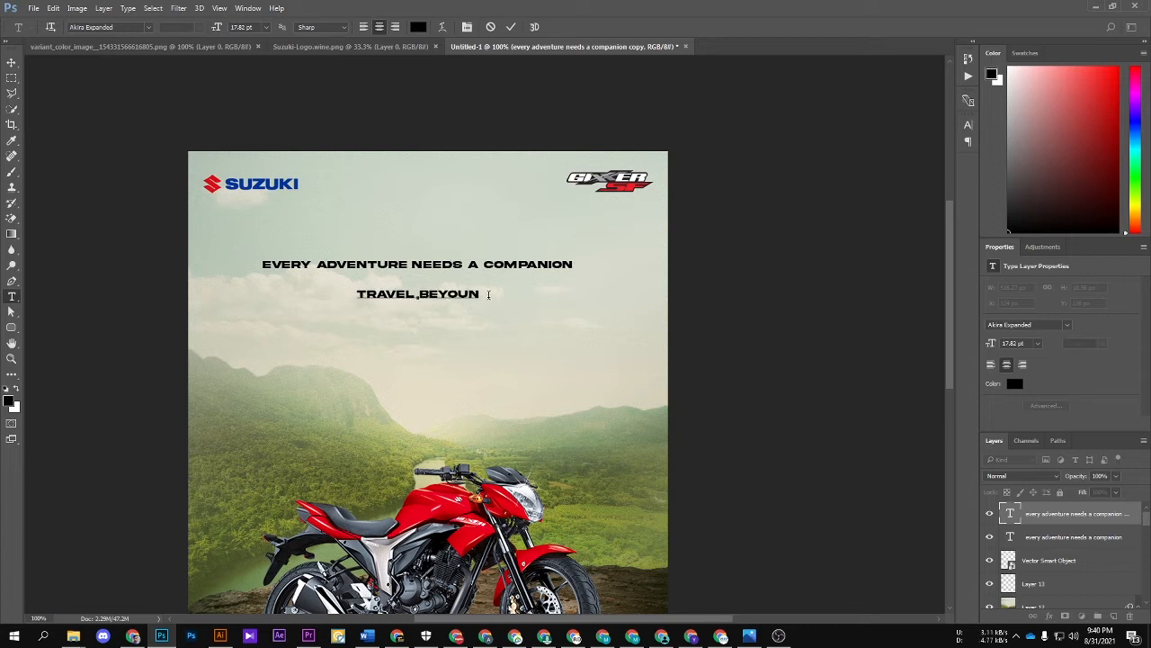
key(BackSpace)
key(BackSpace)
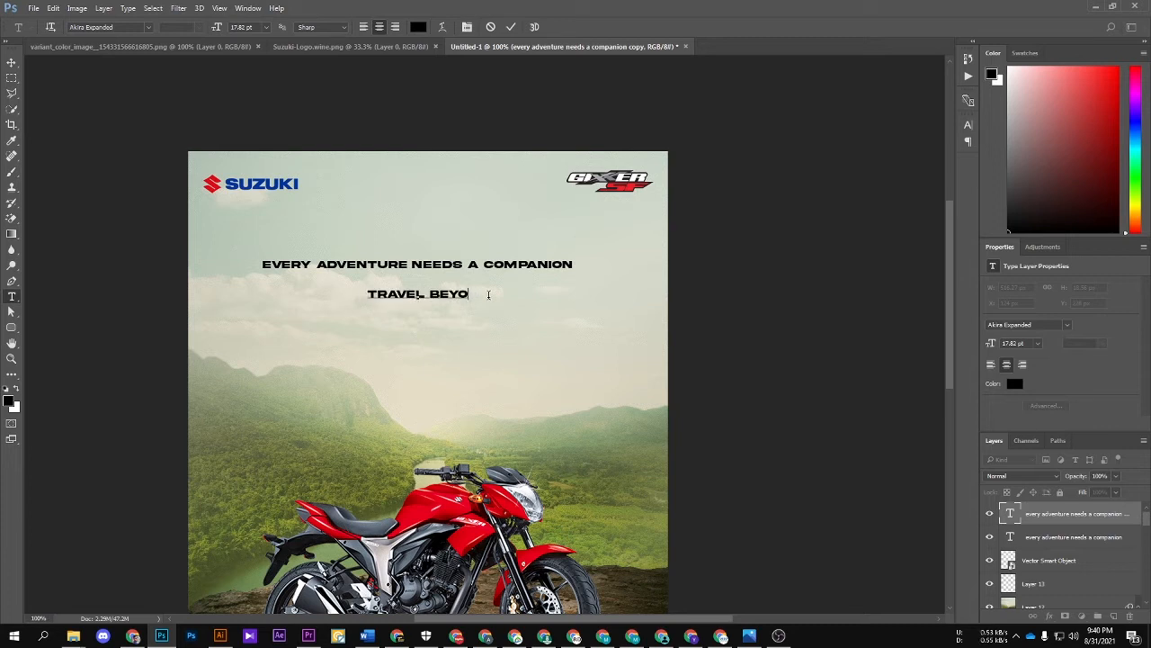
text(ND)
key(ctrl+Return)
Step: Break "TRAVEL BEYOND" into two lines and tighten its leading so the words stack closely
key(ctrl+plus)
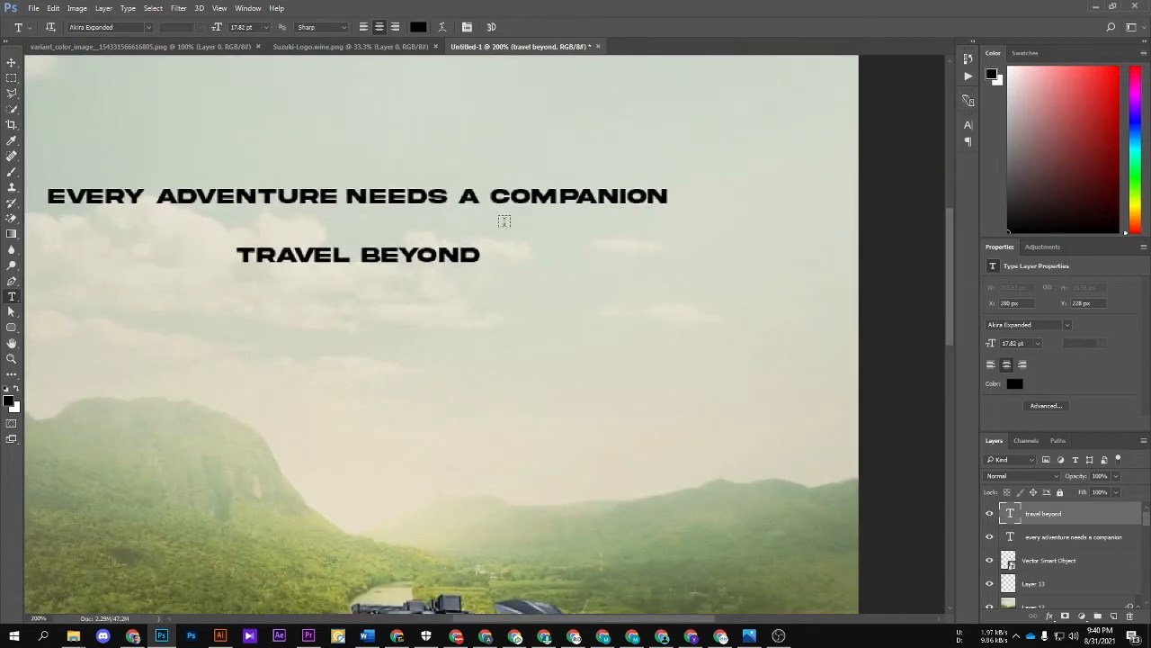
drag(361, 258, 505, 261)
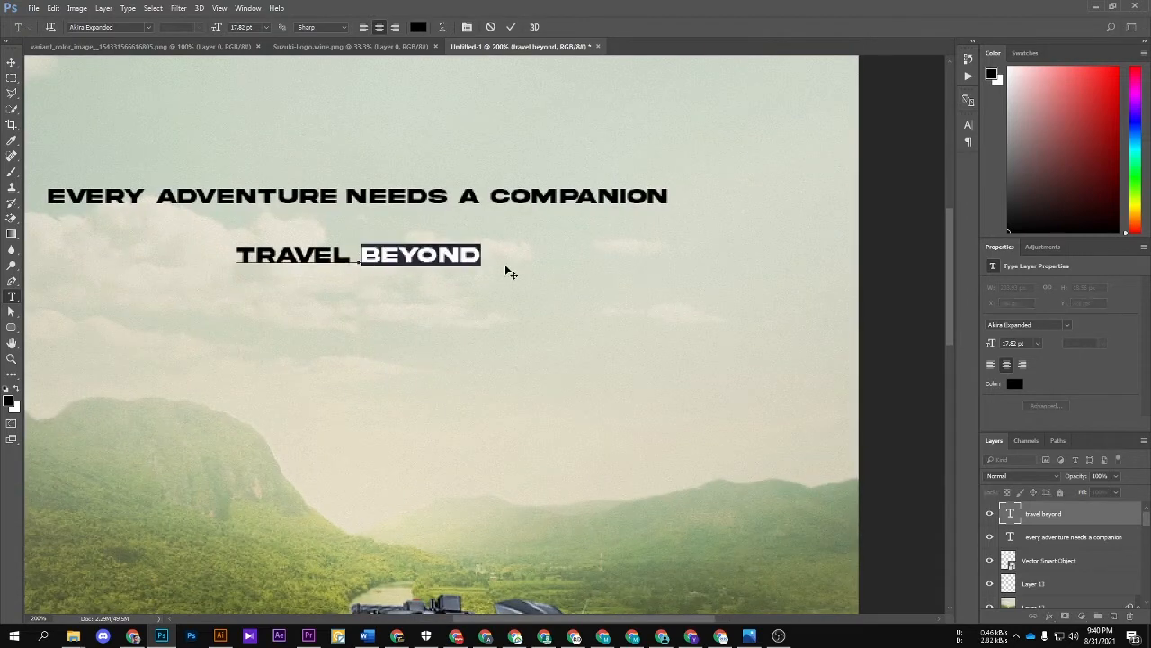
key(Left)
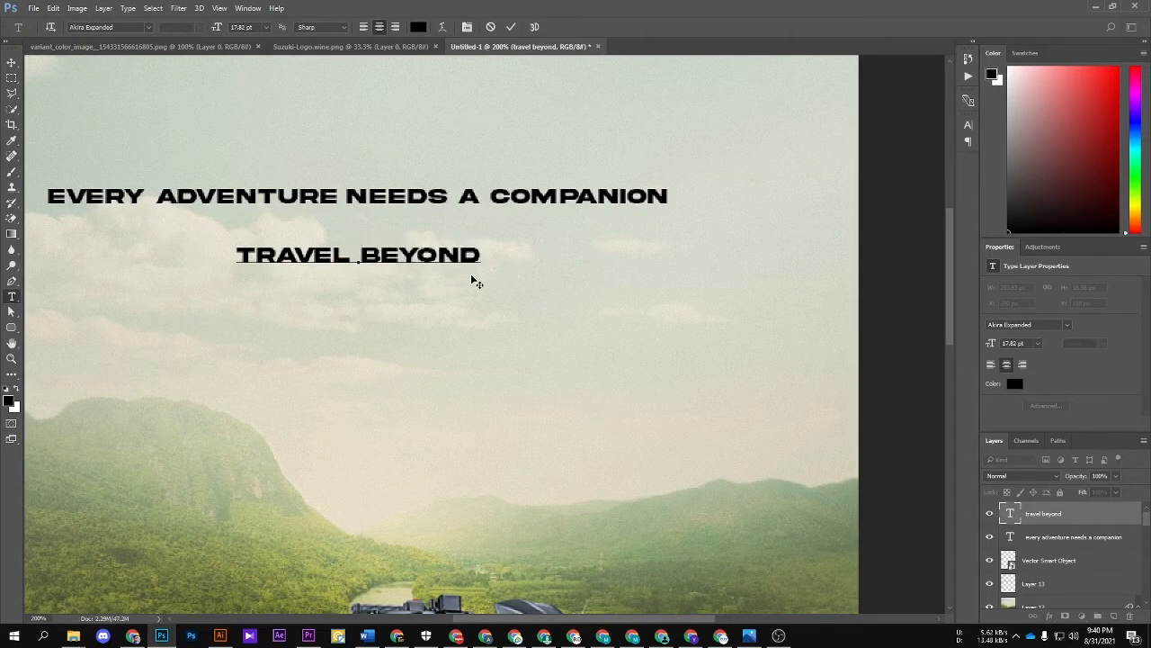
key(Return)
key(ctrl+a)
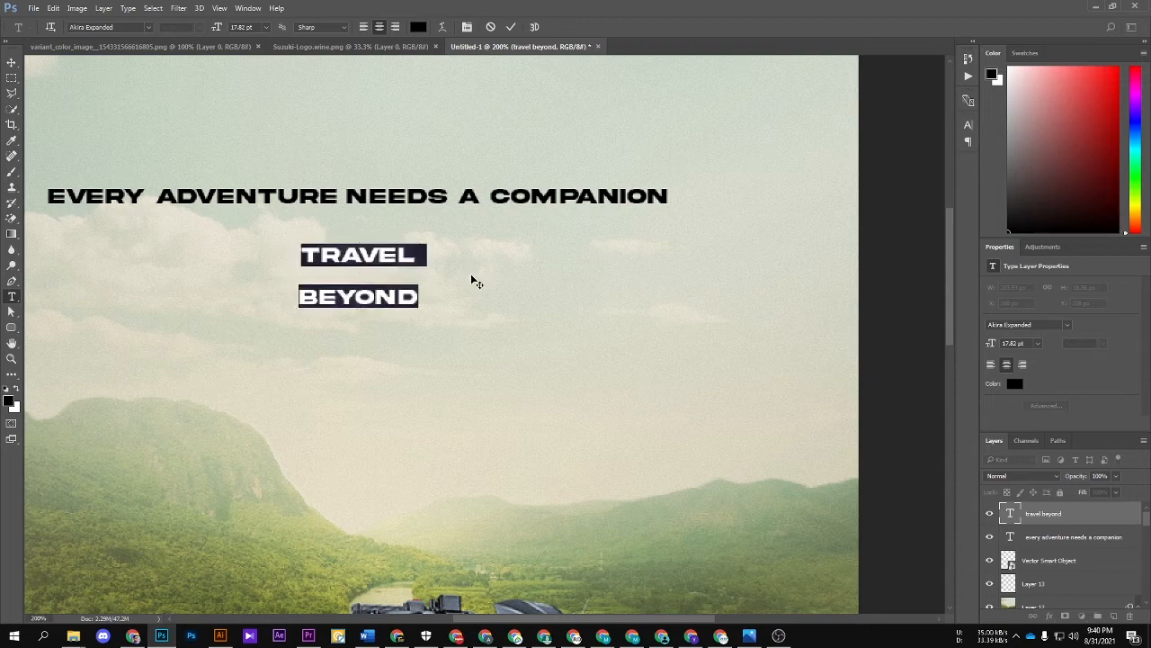
key(alt+Up)
key(alt+Up)
key(alt+Up)
key(alt+Up)
key(alt+Up)
key(alt+Up)
key(alt+Up)
key(alt+Up)
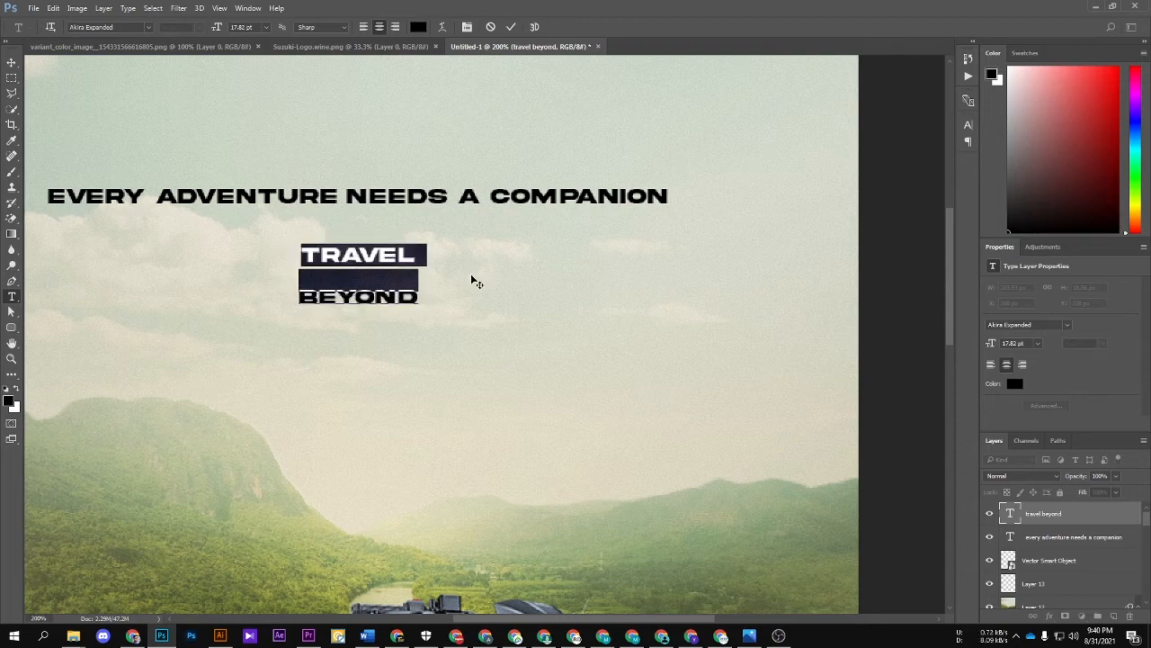
key(alt+Up)
key(alt+Up)
key(alt+Up)
key(alt+Up)
key(ctrl+Return)
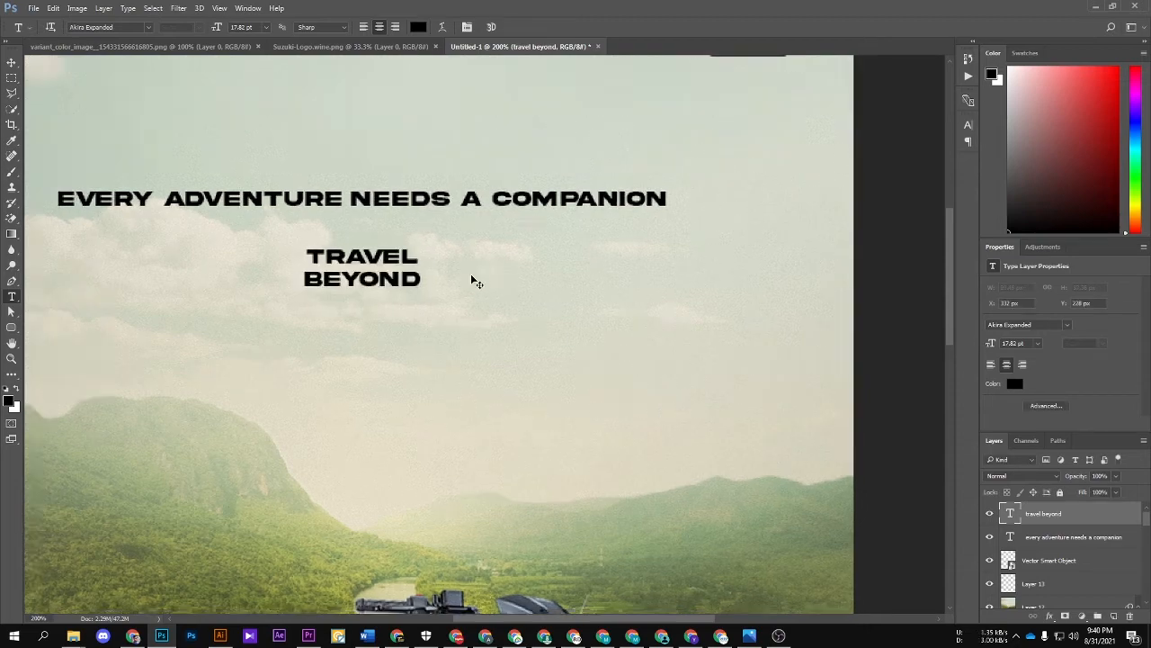
Step: Enlarge the two-line "TRAVEL BEYOND" headline to about 110.78 pt and place it below the tagline
key(ctrl+minus)
key(ctrl+t)
drag(474, 288, 617, 240)
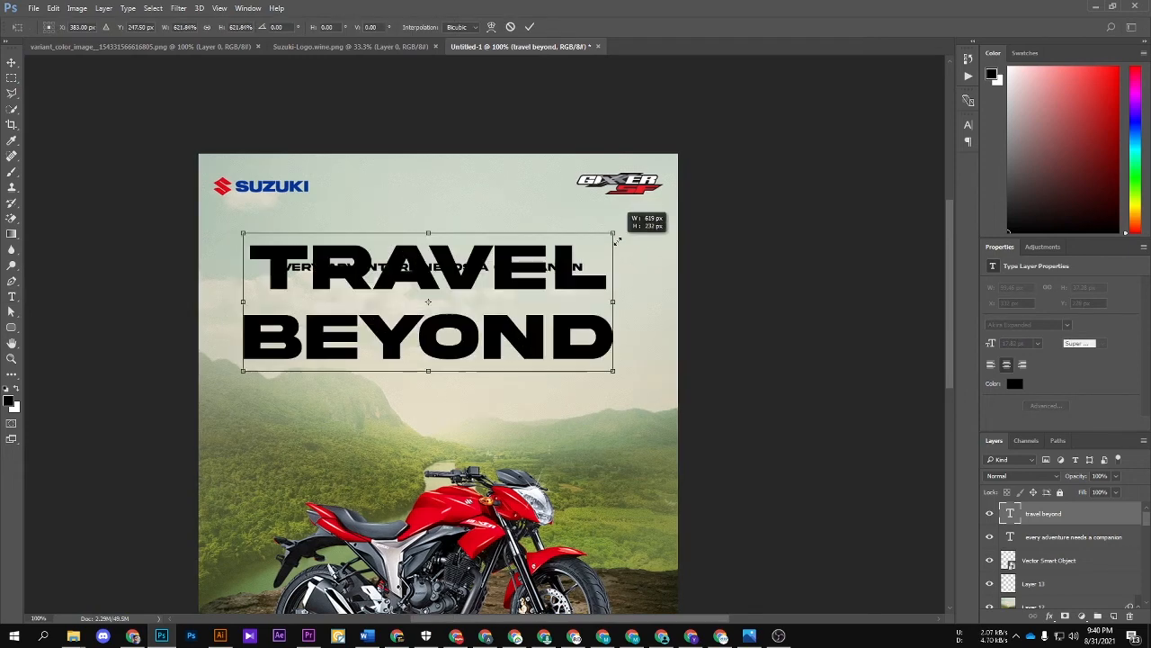
drag(528, 294, 542, 348)
key(Return)
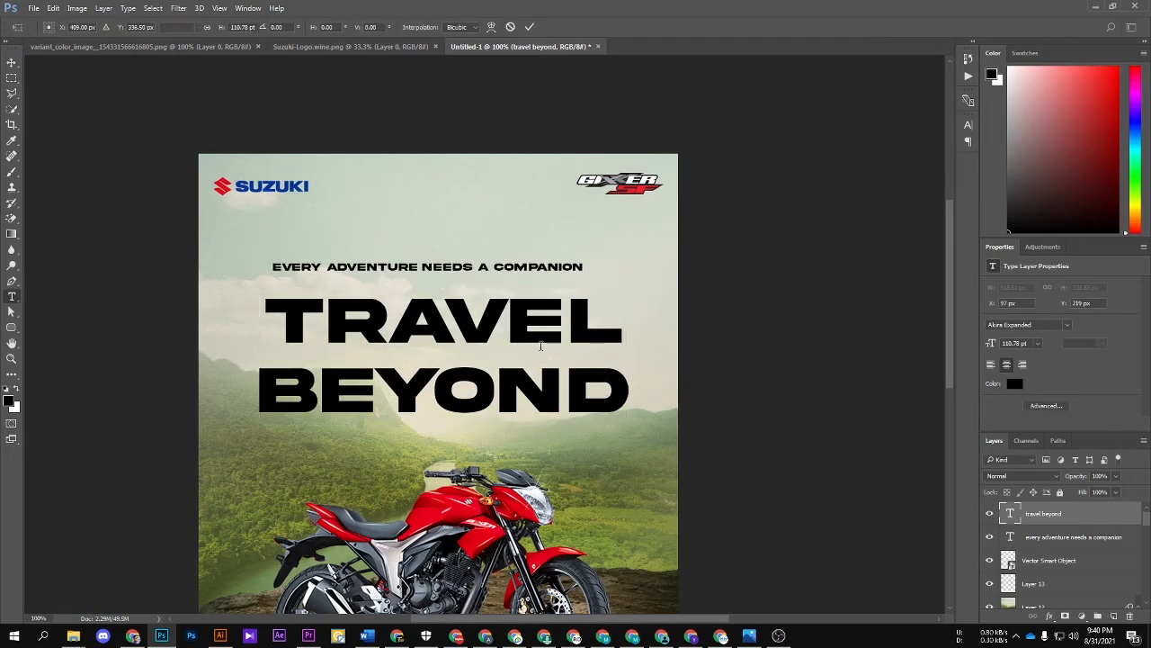
Step: Reduce the leading of the enlarged headline to bring "BEYOND" closer under "TRAVEL"
click(539, 340)
key(ctrl+a)
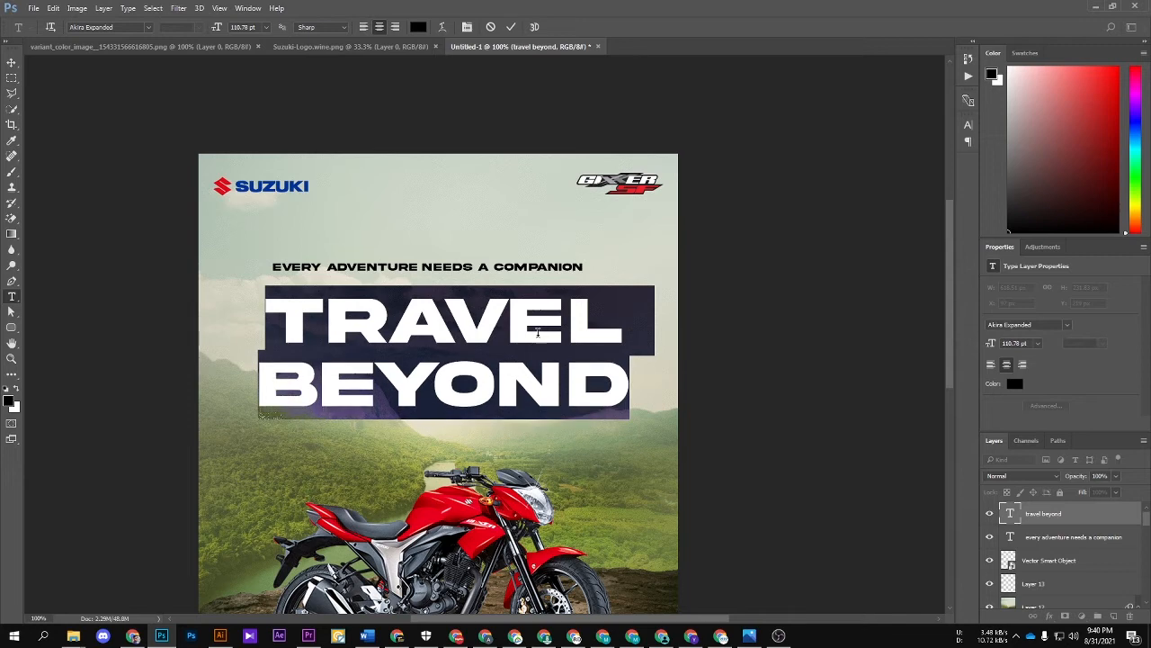
key(alt+Up)
key(alt+Up)
key(alt+Up)
key(alt+Up)
key(alt+Up)
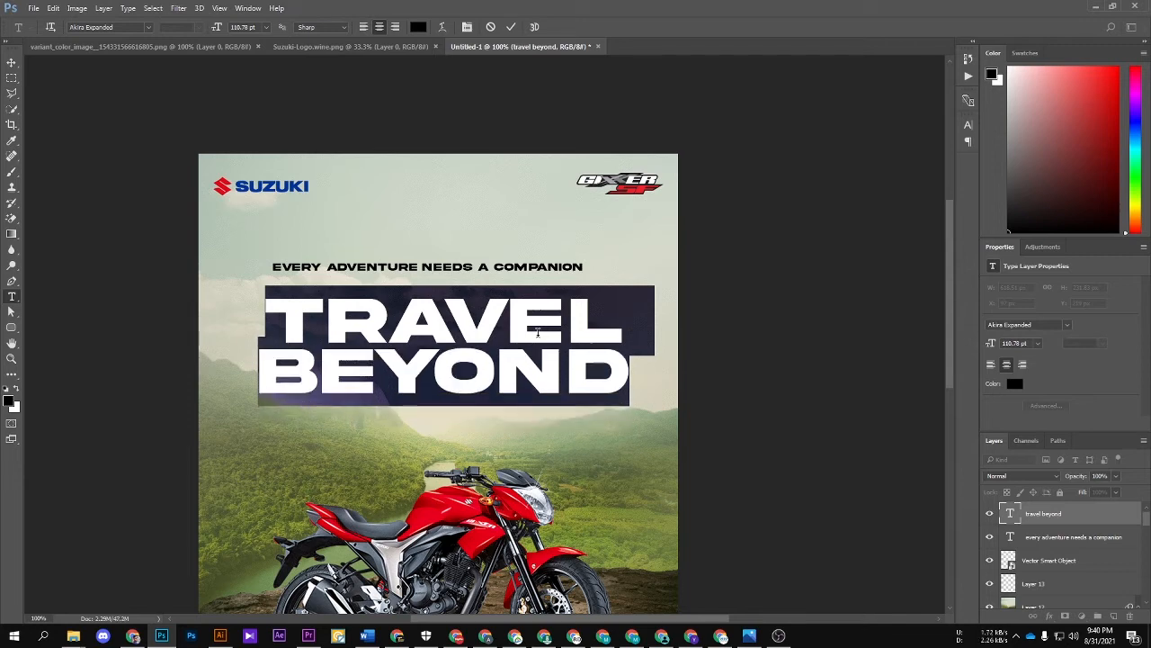
key(ctrl+Return)
key(v)
scroll(469, 282, up, 4)
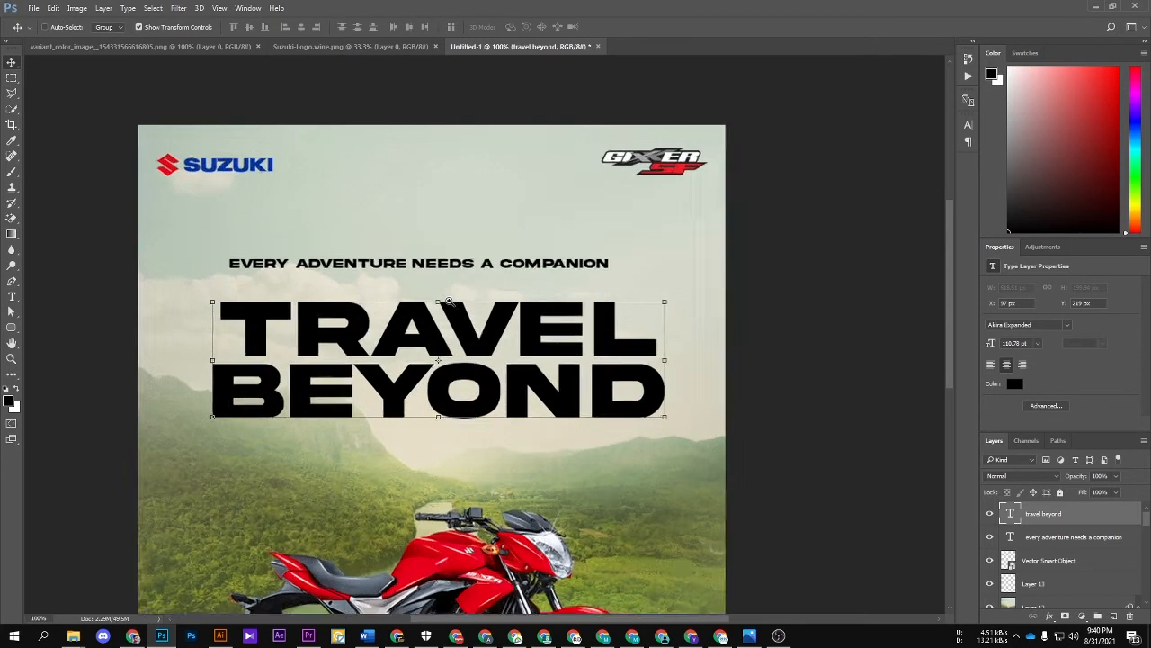
drag(377, 292, 444, 258)
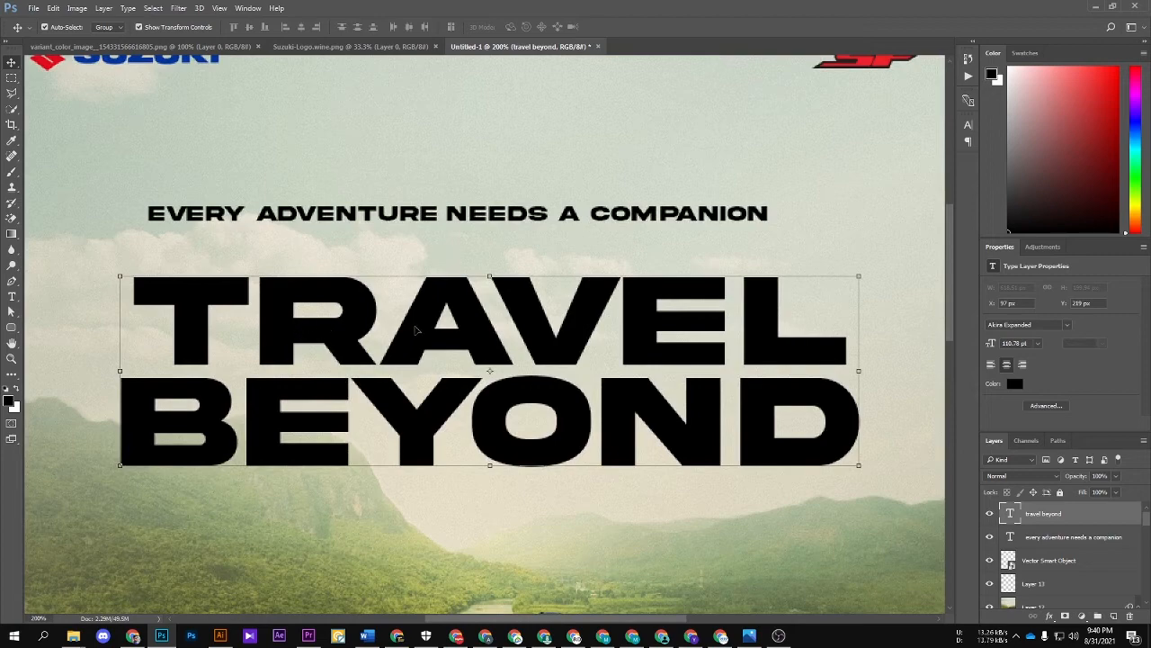
Step: Left-align the two lines of the "TRAVEL BEYOND" headline text
key(t)
click(191, 299)
key(ctrl+a)
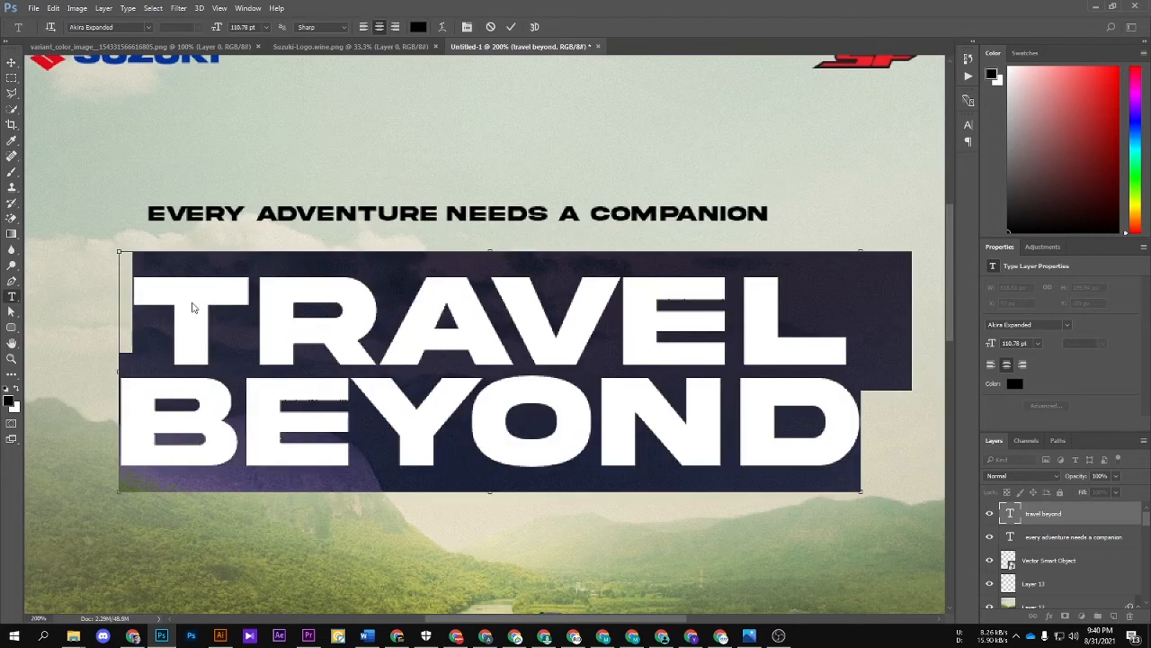
key(ctrl+shift+l)
drag(646, 365, 287, 365)
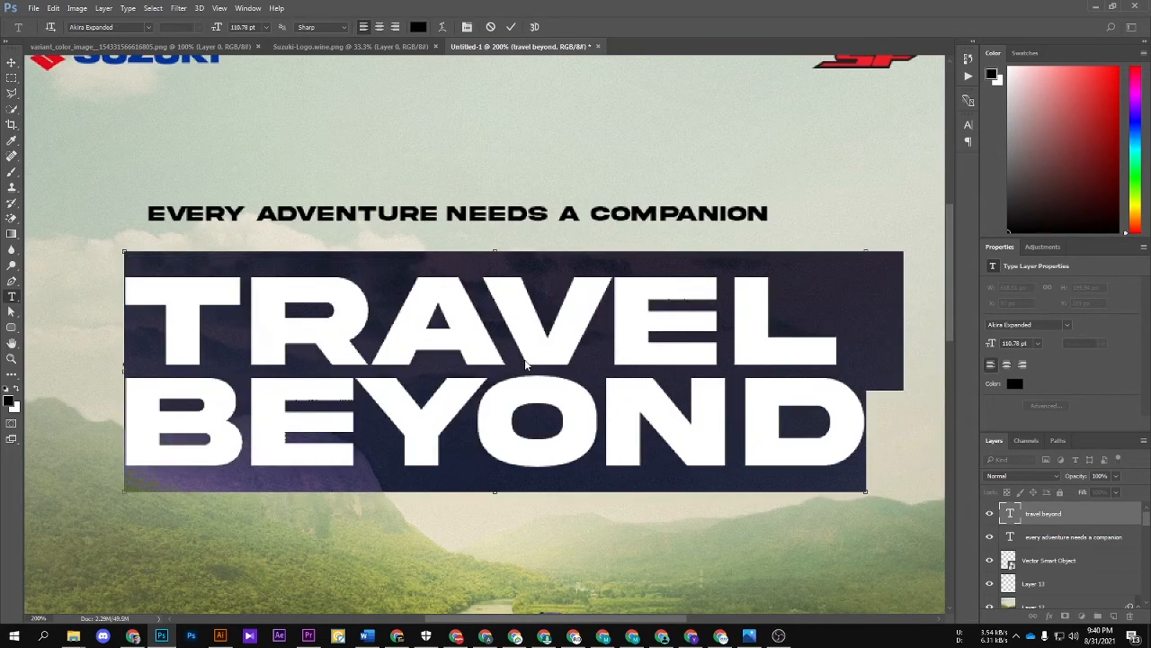
Step: Enlarge only the word "TRAVEL" to 115.69 pt to match the width of "BEYOND"
double_click(792, 351)
double_click(690, 323)
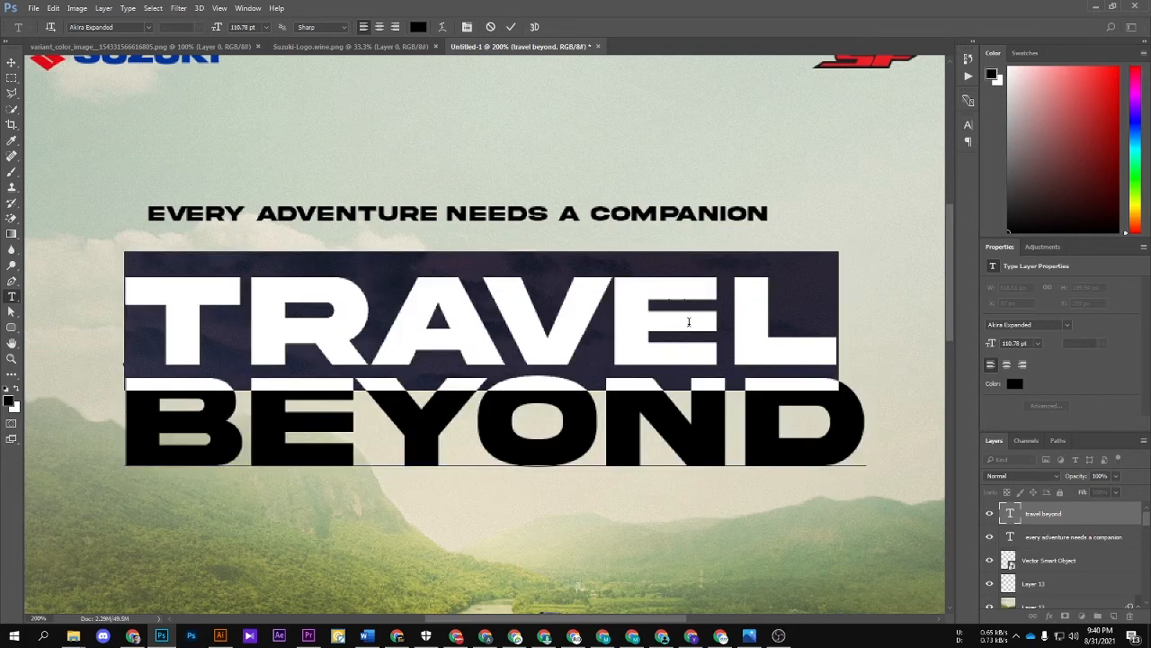
key(ctrl+shift+period)
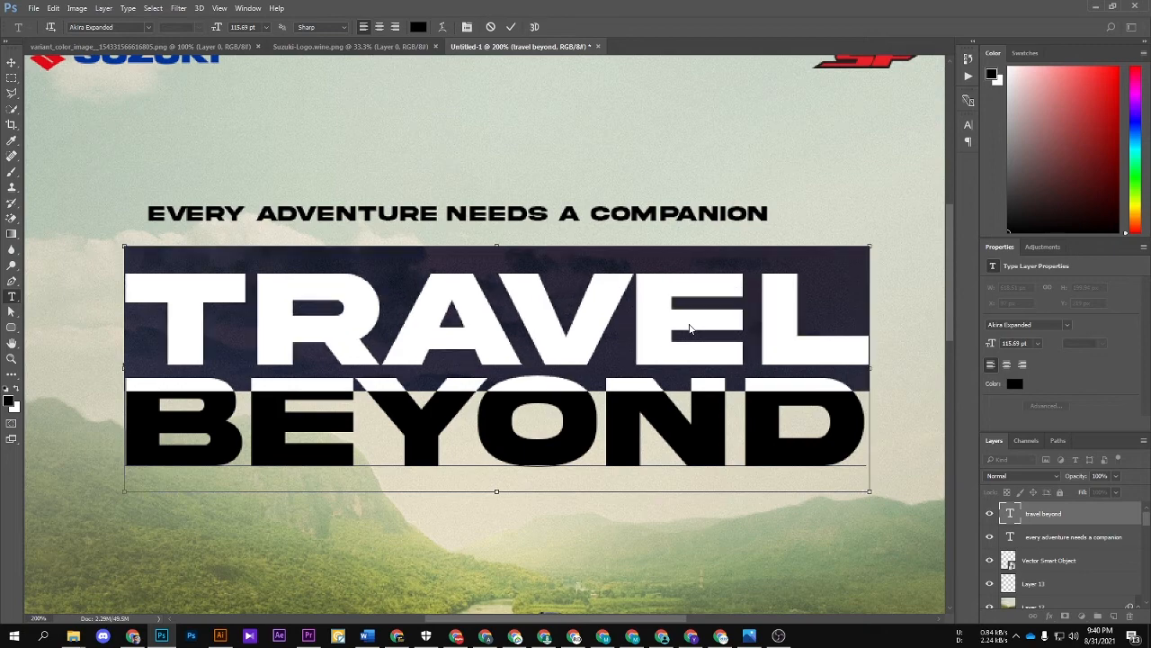
key(ctrl+Return)
key(ctrl+minus)
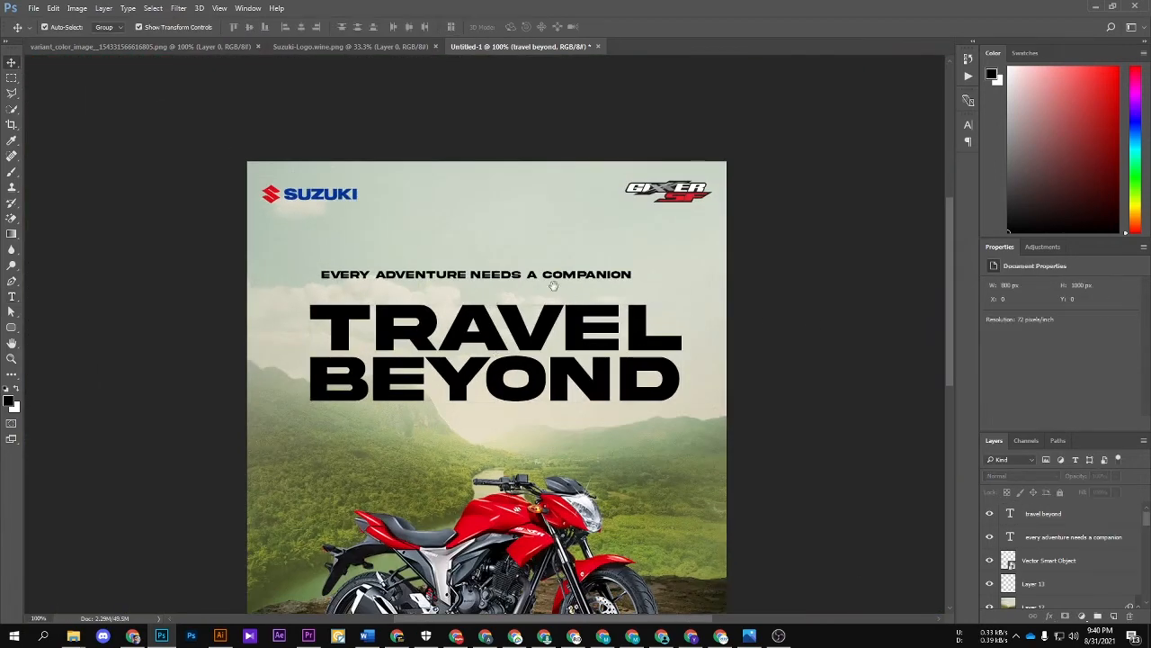
Step: Move the tagline directly above the headline and scale it to about 21.29 pt to nearly span the headline's width
key(ctrl+plus)
drag(420, 211, 398, 255)
key(ctrl+t)
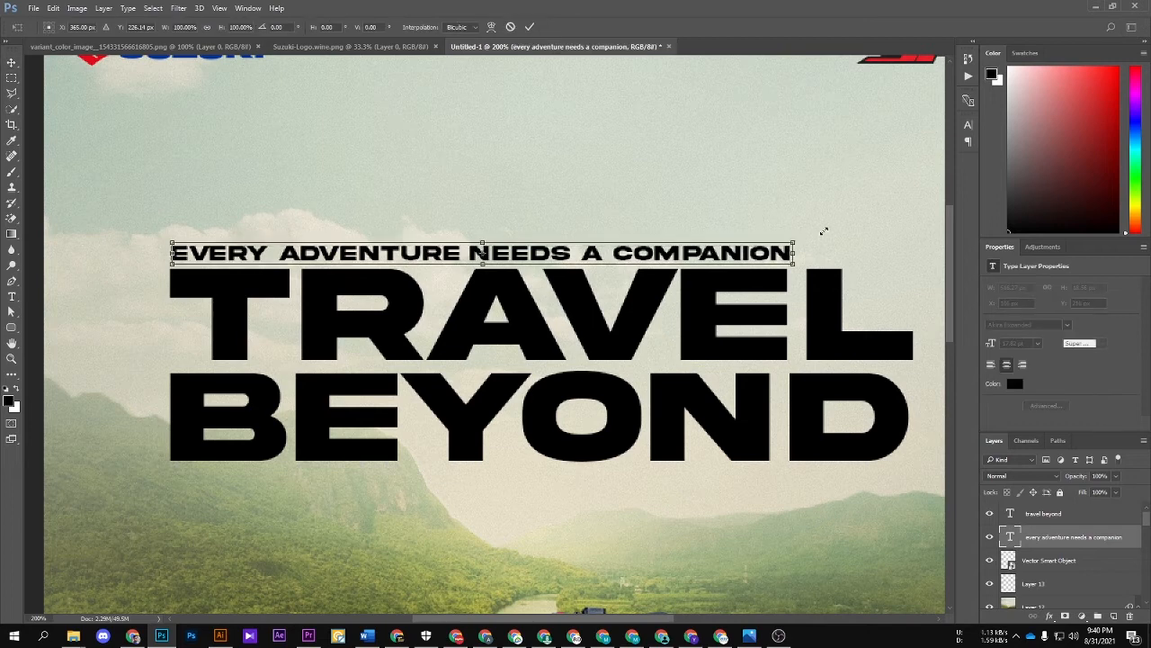
drag(823, 231, 860, 250)
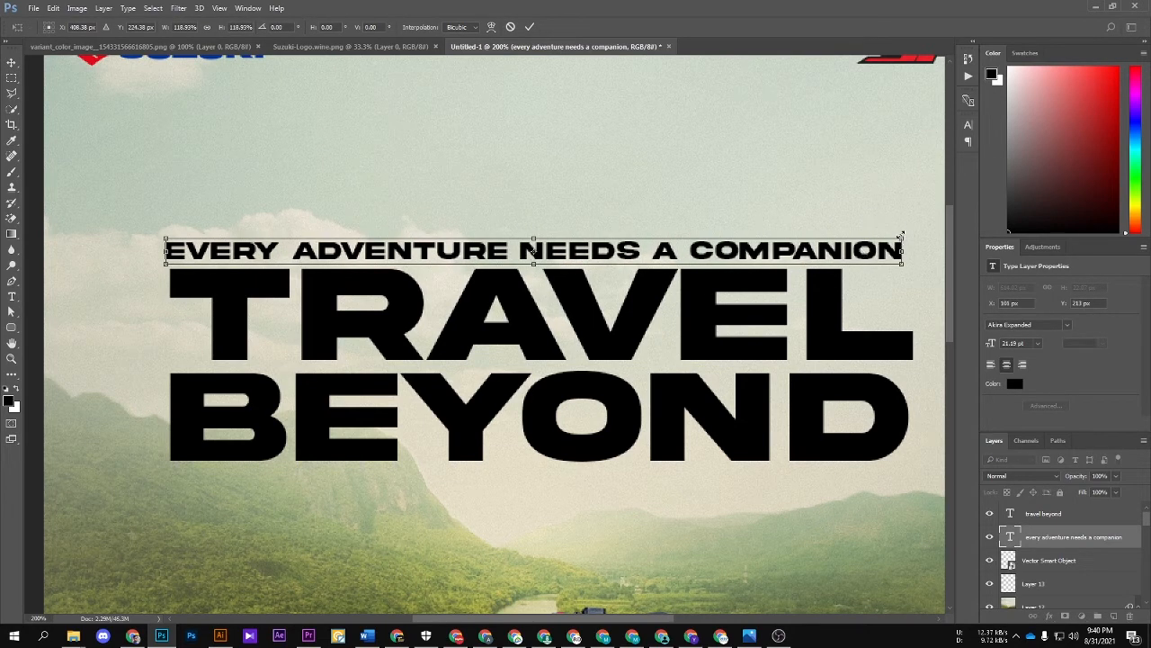
key(Return)
key(ctrl+minus)
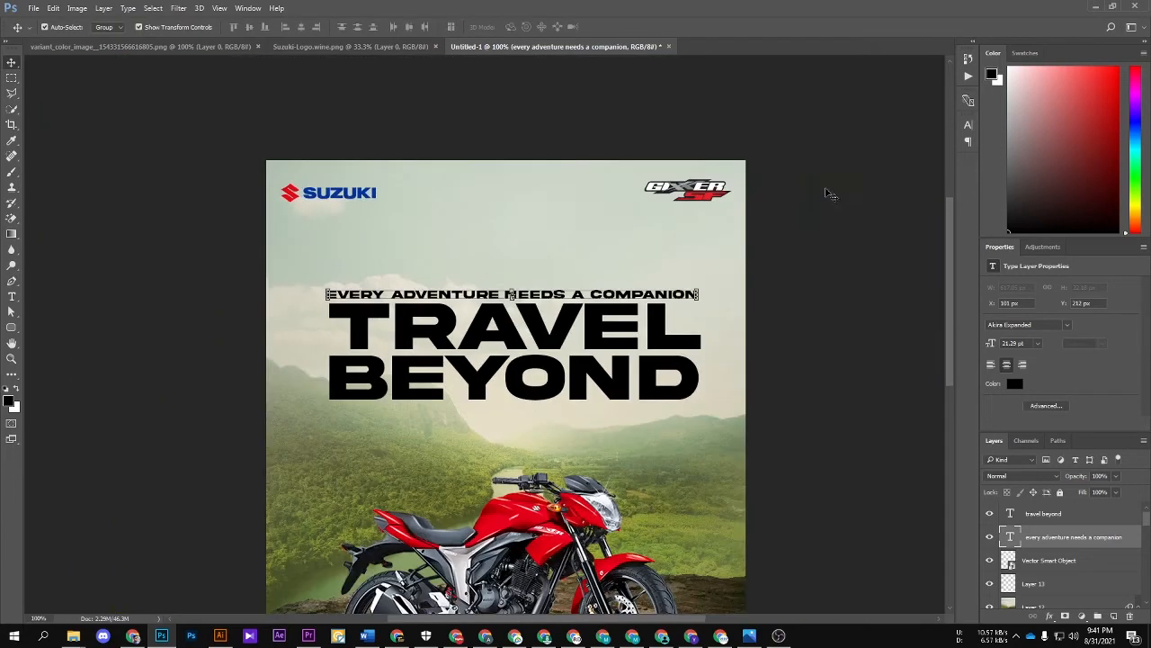
Step: Try skewing the tagline and headline together into an upward slant
shift+click(575, 345)
key(ctrl+t)
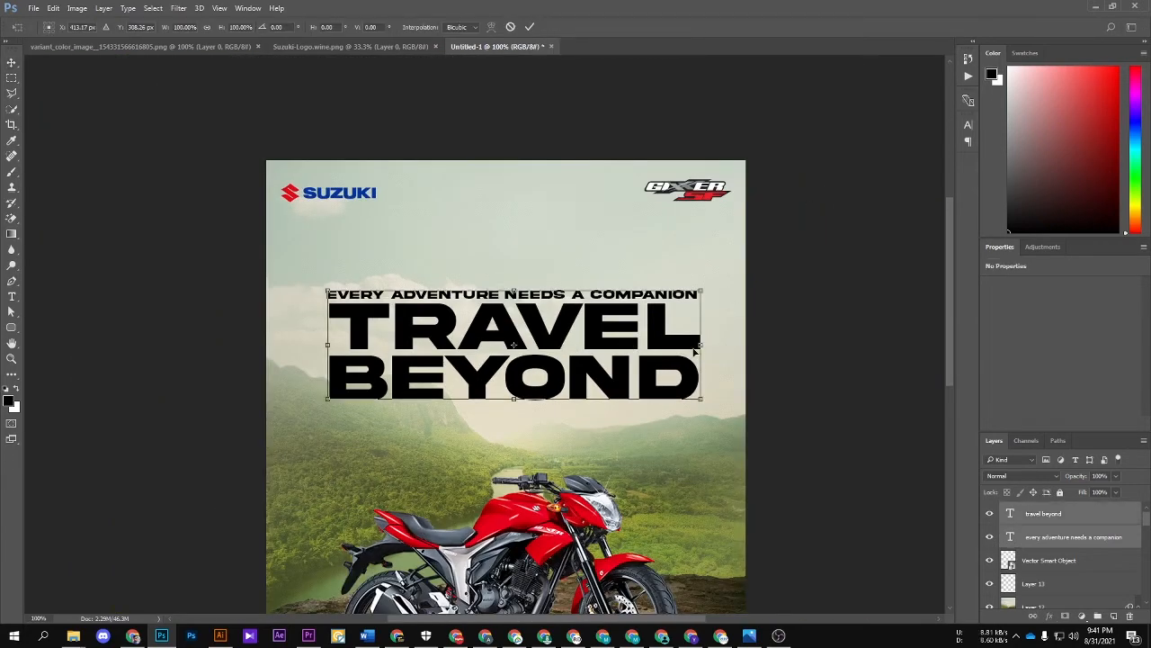
drag(699, 352, 707, 298)
drag(707, 241, 714, 228)
key(Return)
key(ctrl+z)
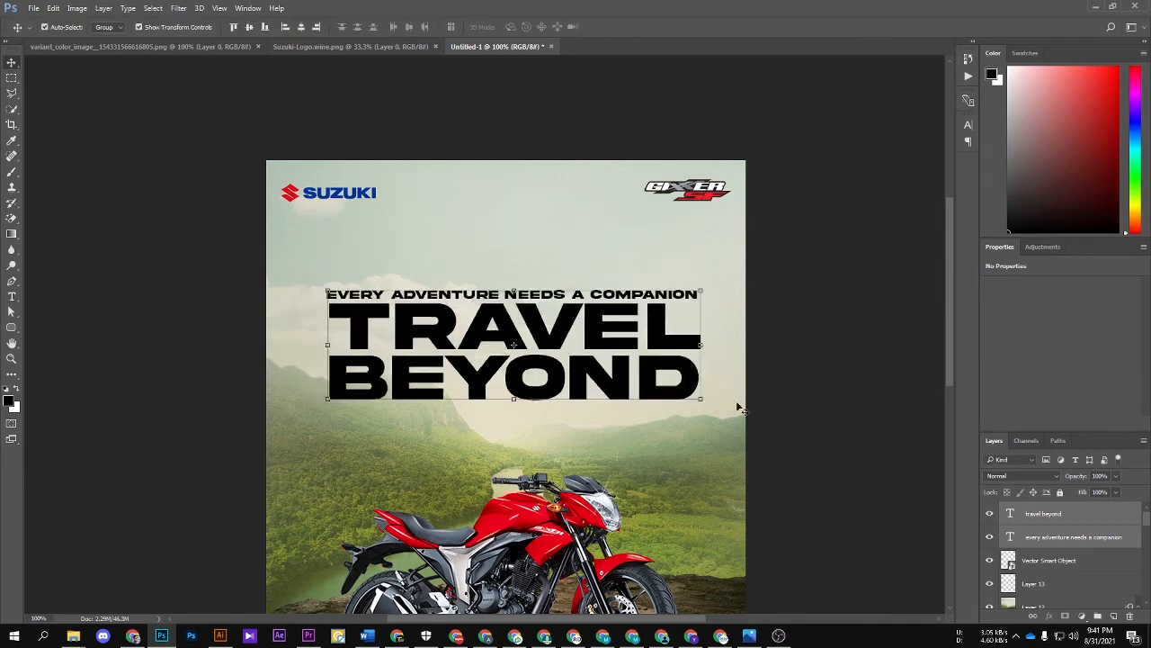
click(738, 404)
Step: Move the tagline up and break it into two lines after "EVERY ADVENTURE"
click(495, 333)
drag(493, 258, 493, 202)
key(t)
click(510, 195)
key(Return)
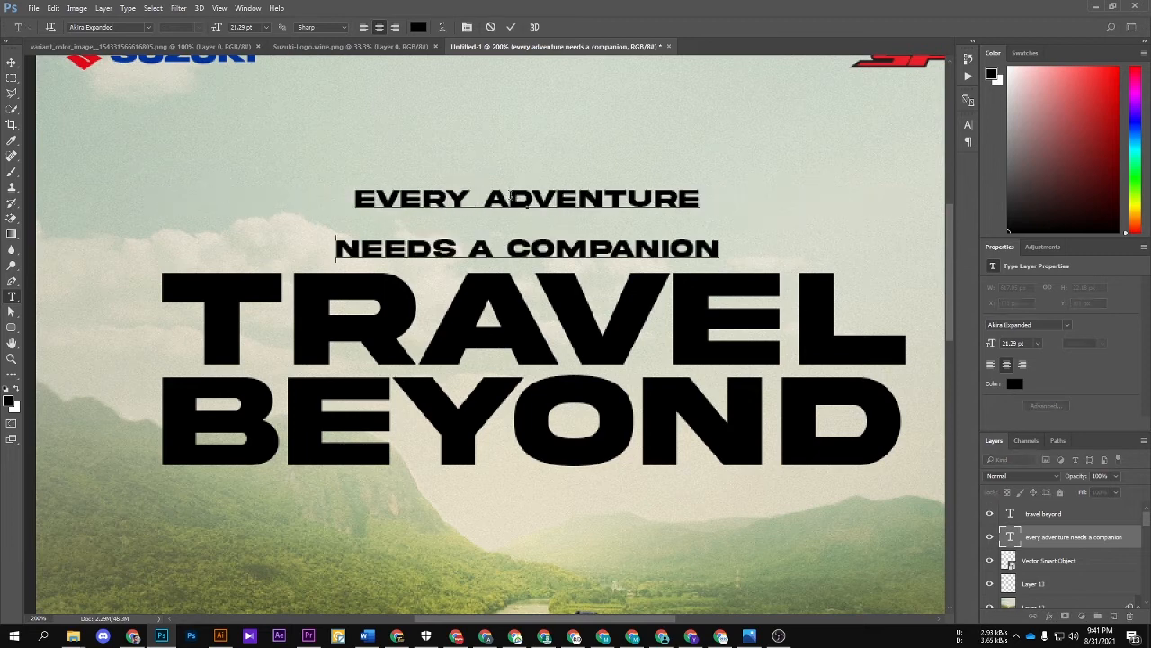
Step: Tighten the leading of the two-line tagline and move it down close above the headline
key(ctrl+a)
key(alt+Up)
key(alt+Up)
key(alt+Up)
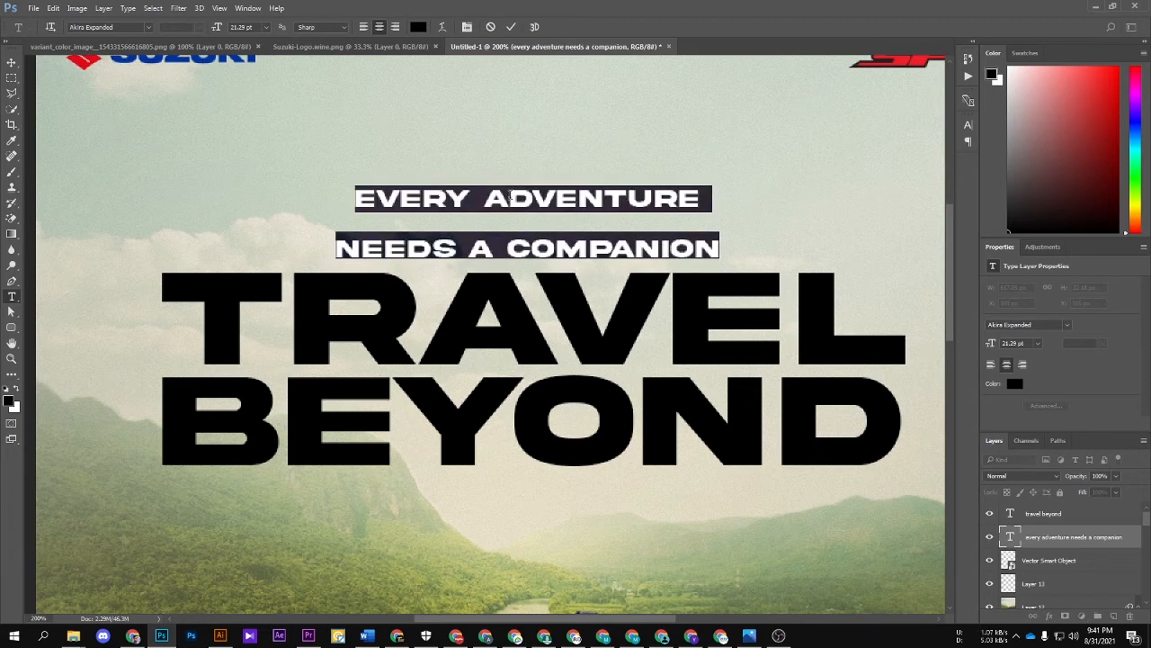
key(alt+Up)
key(alt+Up)
key(alt+Up)
key(alt+Up)
key(alt+Up)
key(alt+Up)
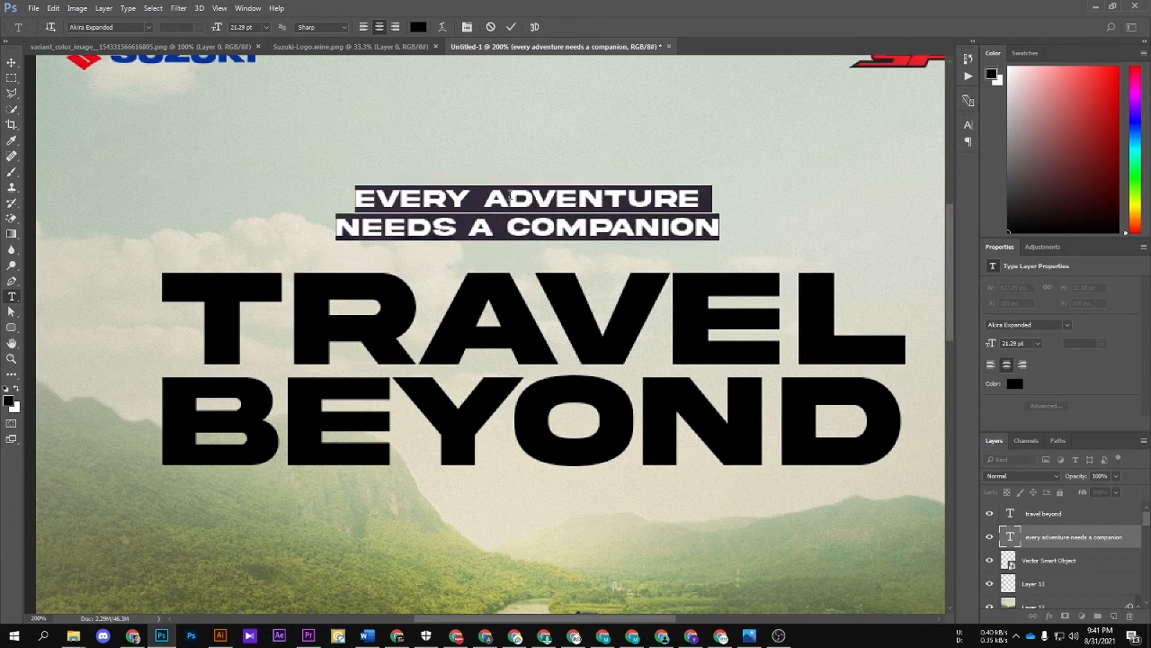
key(ctrl+Return)
key(v)
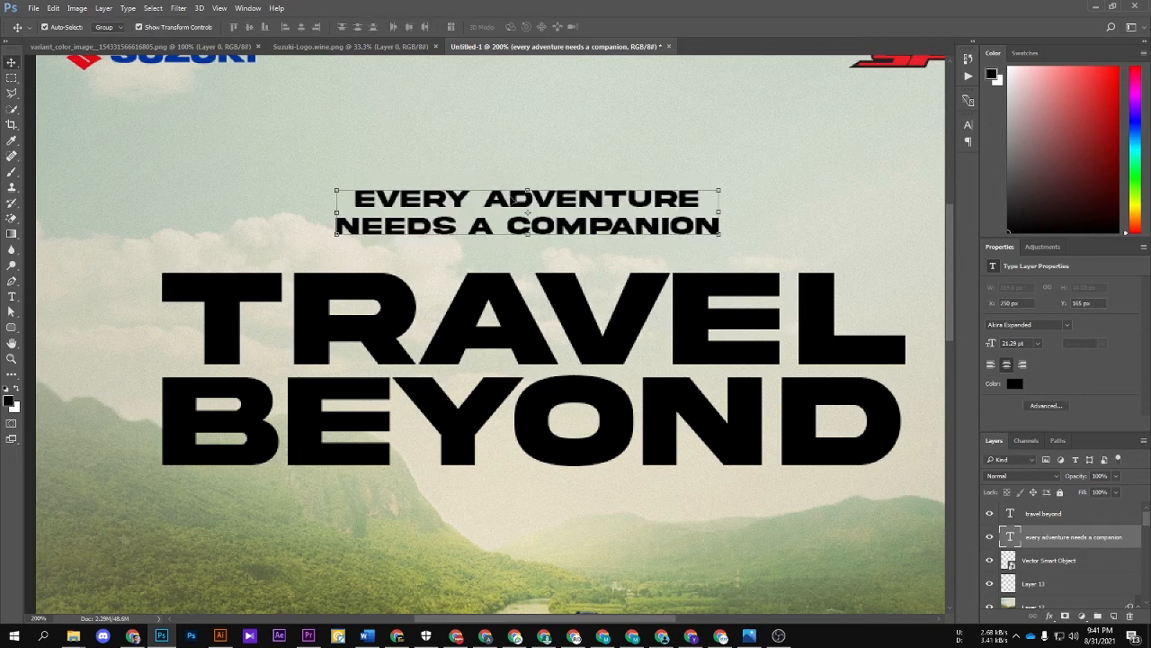
drag(511, 195, 511, 214)
Step: Draw a rectangle about 457 px wide and 58 px high over the tagline, just above "TRAVEL"
click(14, 327)
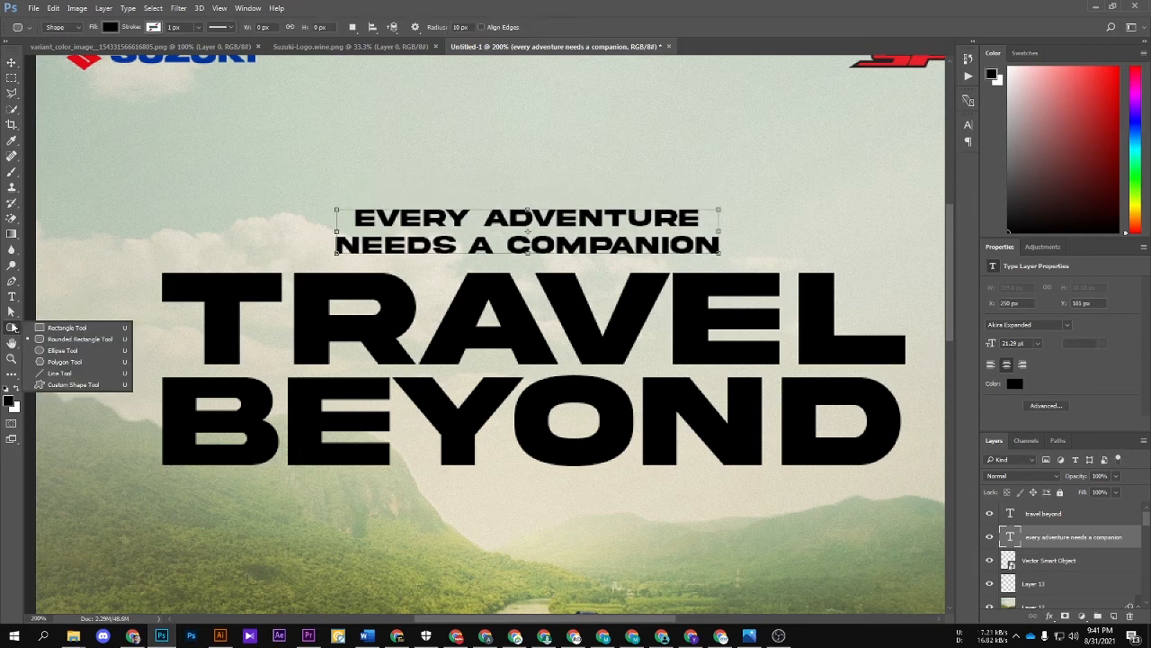
click(65, 330)
drag(246, 196, 793, 265)
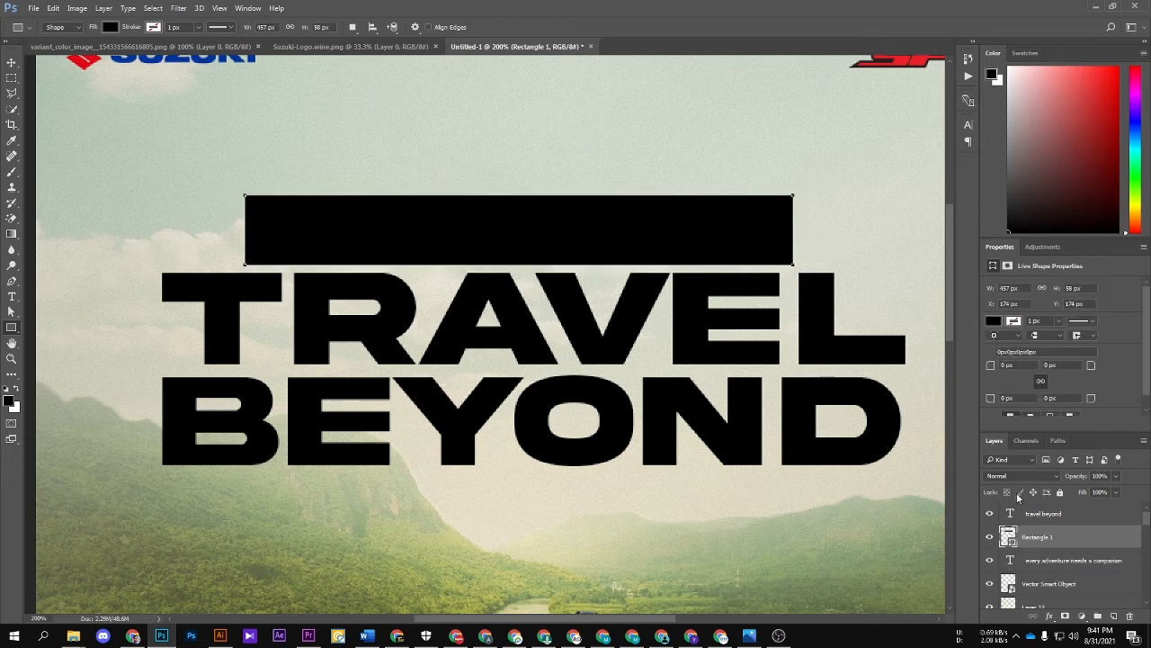
Step: Fill the rectangle with the blue sampled from the SUZUKI logo's lettering
double_click(1009, 538)
scroll(152, 108, up, 2)
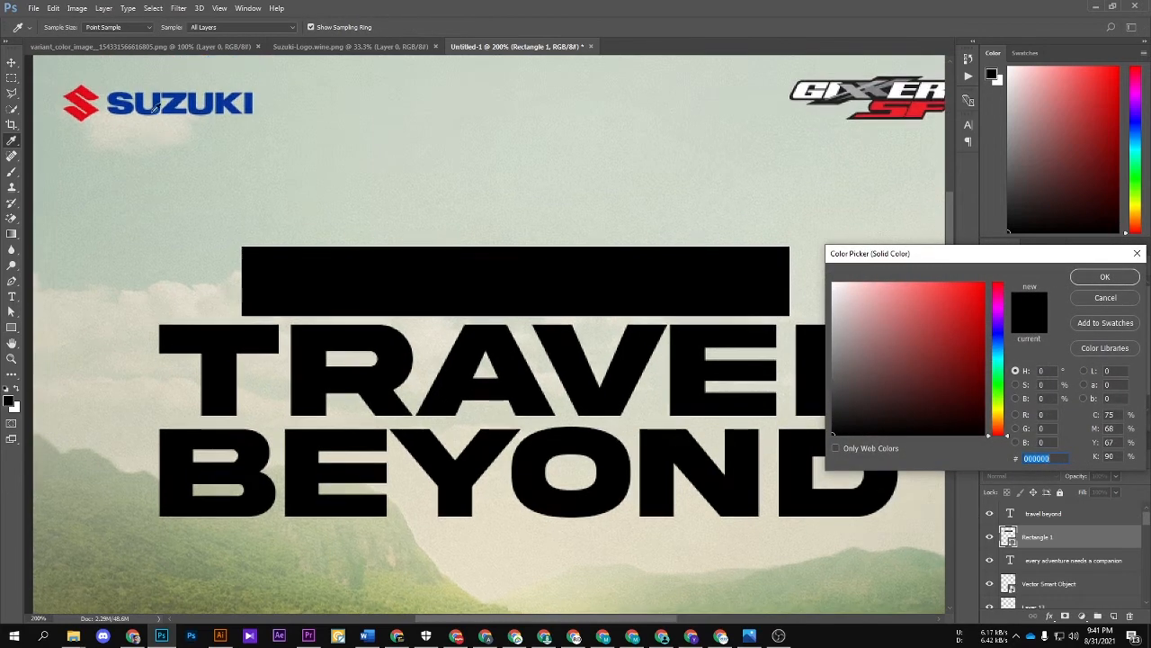
click(153, 106)
key(Return)
key(v)
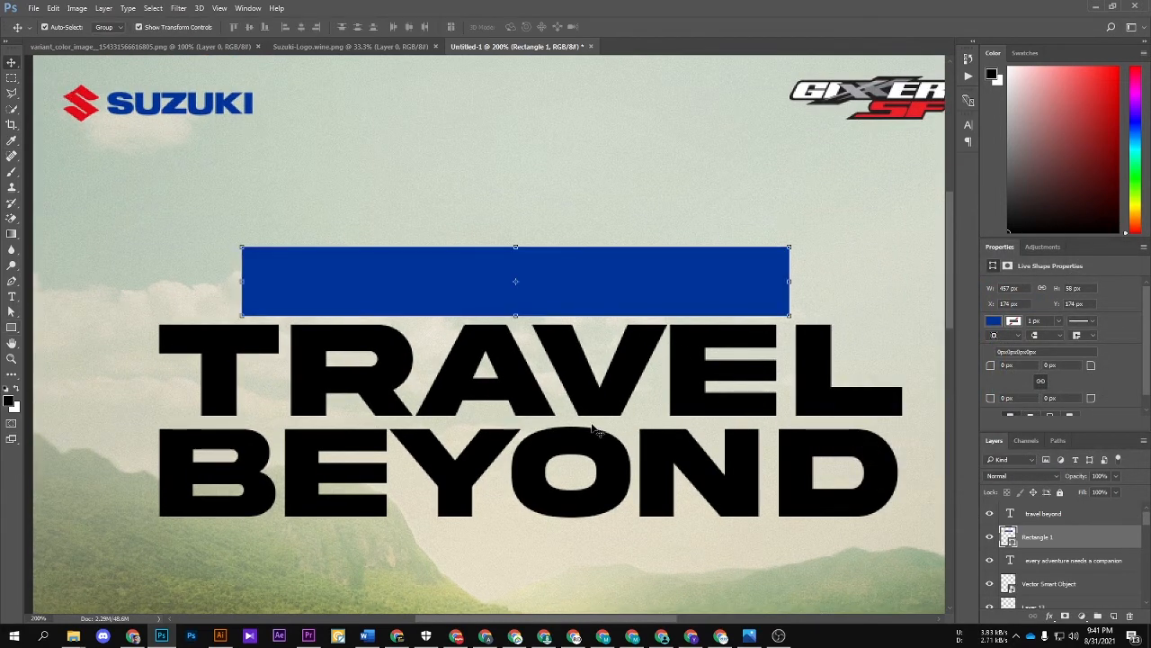
Step: Colour the "TRAVEL BEYOND" headline with the red sampled from the SF letters of the Gixxer logo
click(583, 408)
click(1014, 384)
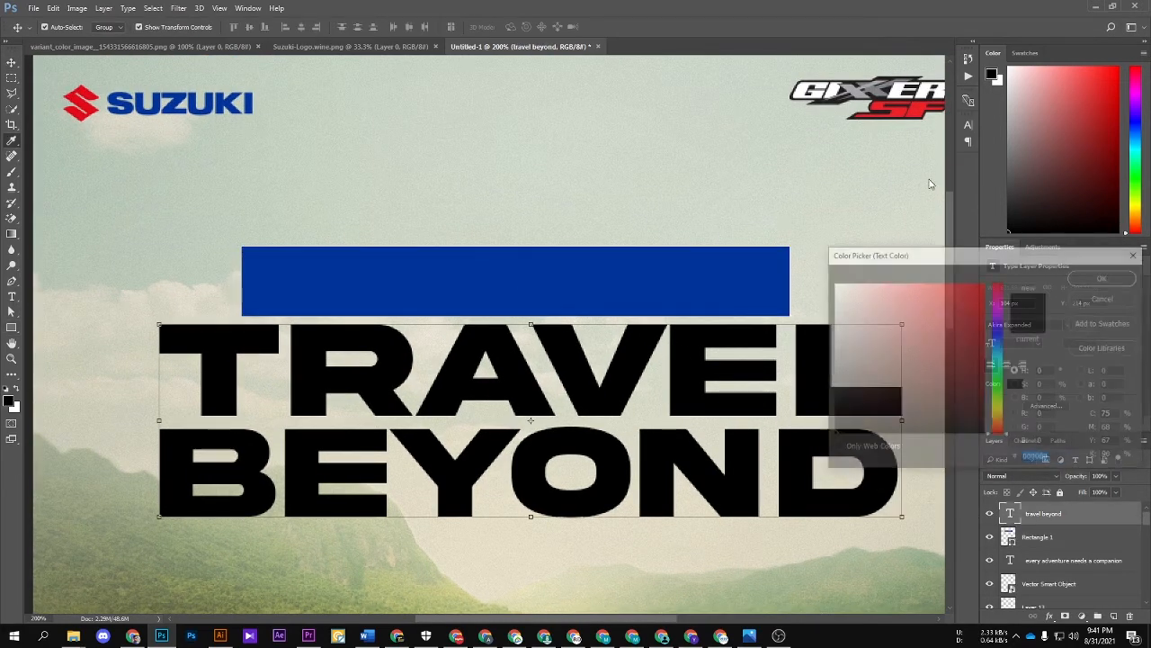
click(895, 112)
key(Return)
key(ctrl+minus)
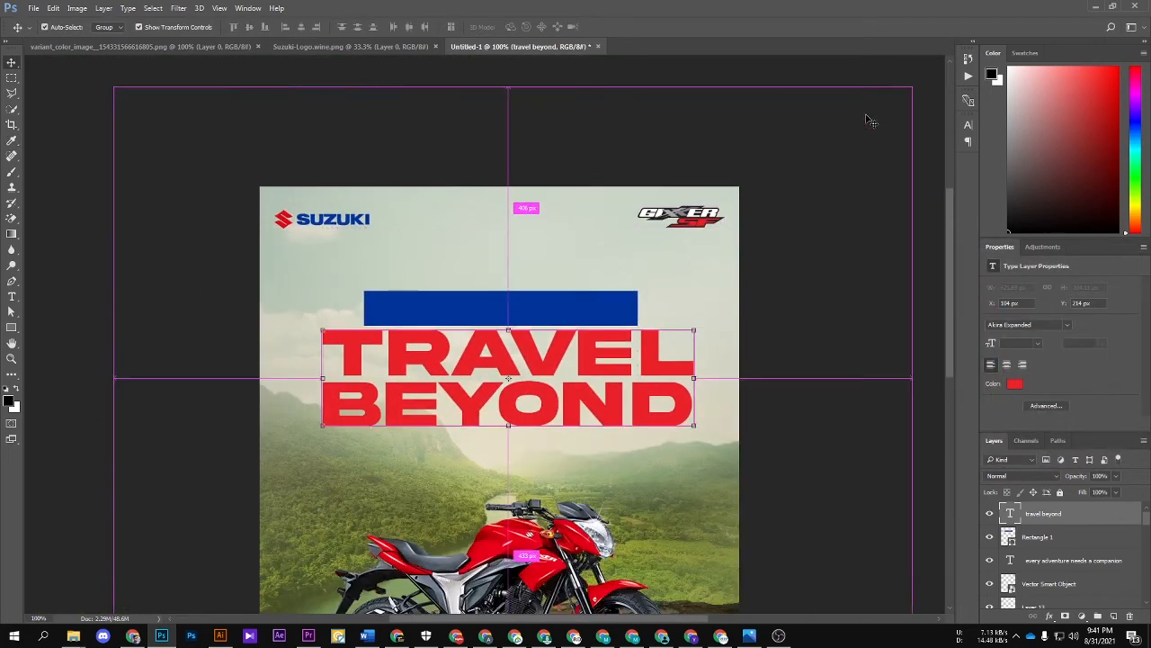
Step: Bring the tagline in front of the blue rectangle and change its text colour to white
click(1034, 565)
key(ctrl+shift+bracketright)
click(1014, 383)
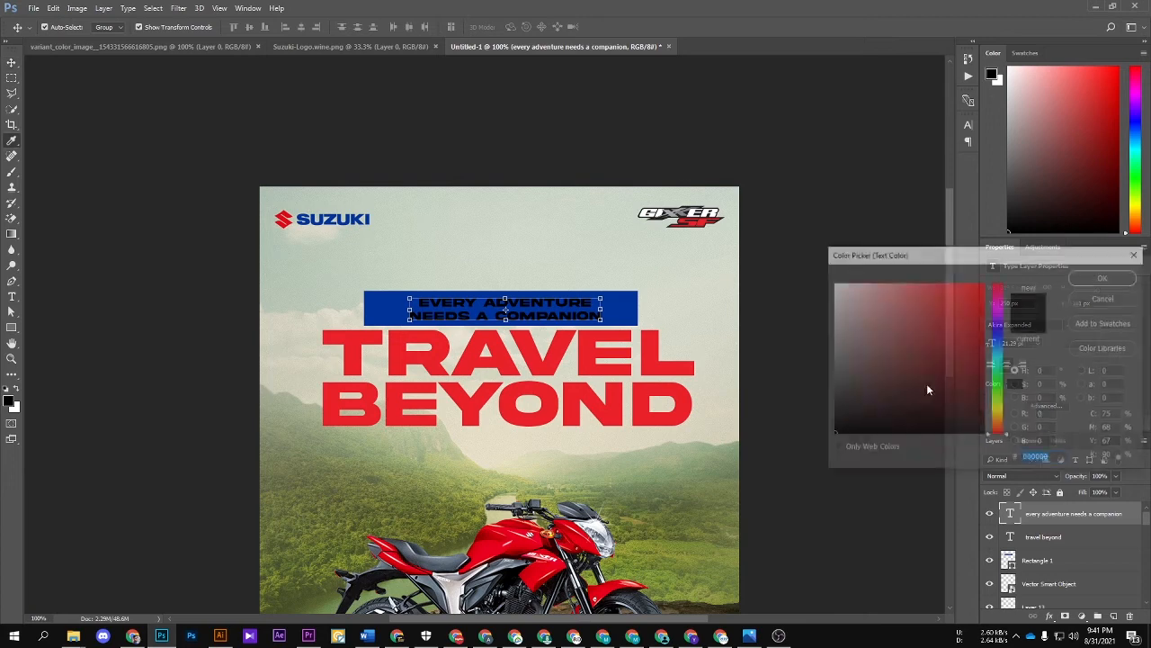
drag(926, 385, 368, 5)
key(Return)
Step: Align the horizontal centres of the tagline, the headline and the blue rectangle
ctrl+click(496, 332)
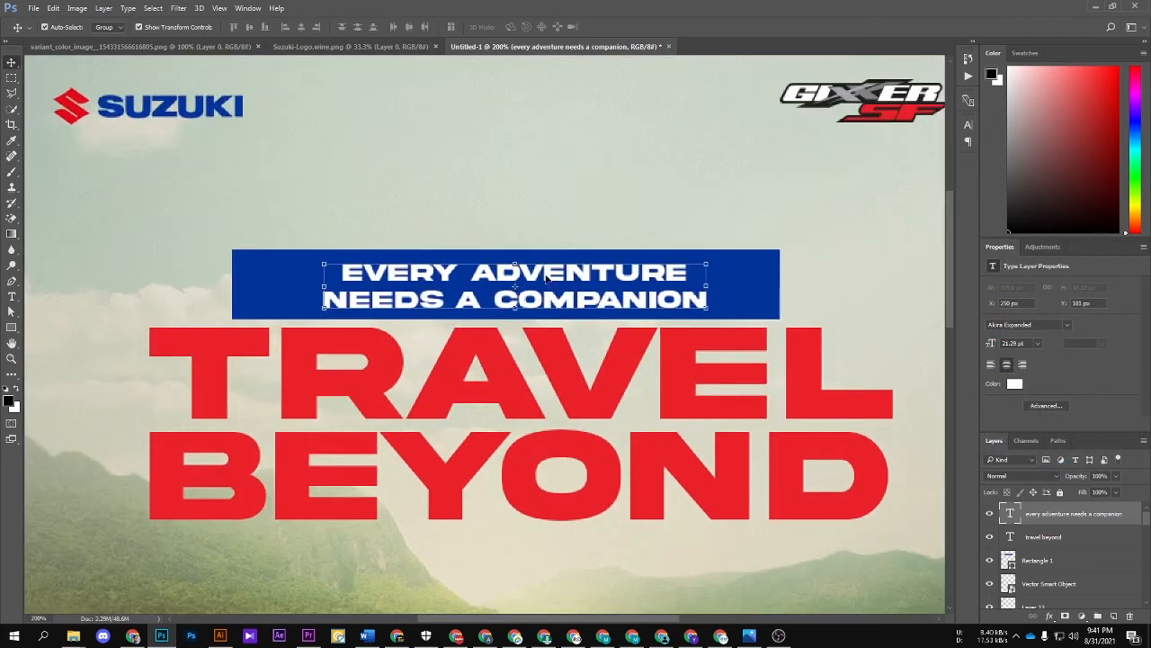
ctrl+shift+click(668, 342)
ctrl+shift+click(655, 257)
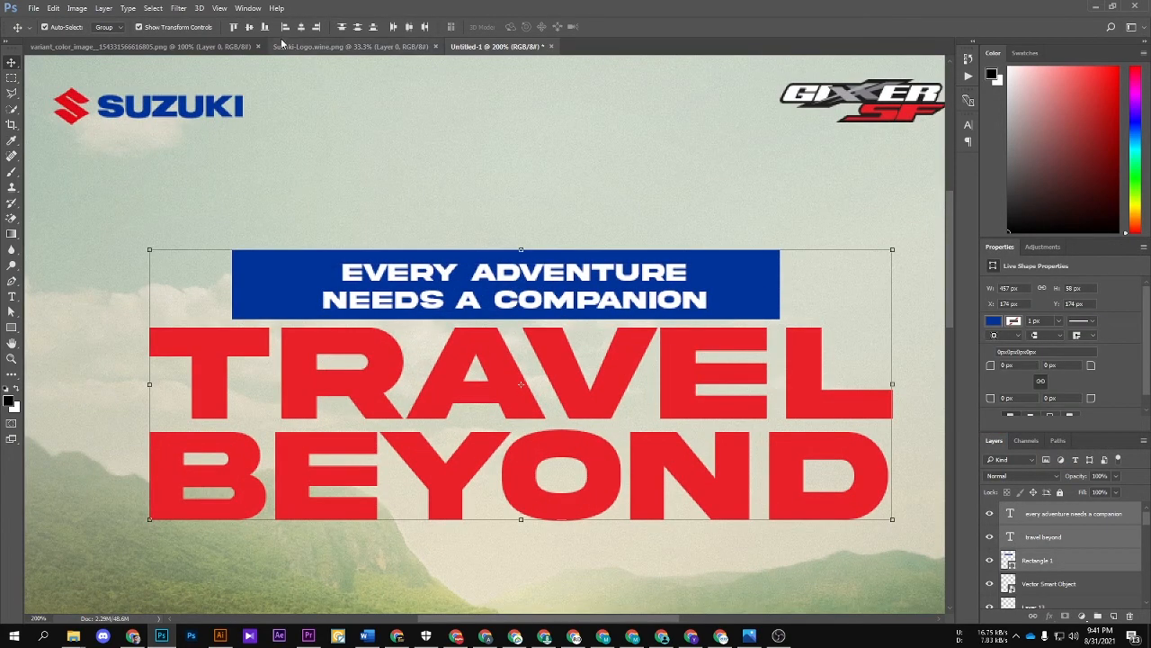
click(301, 27)
key(ctrl+minus)
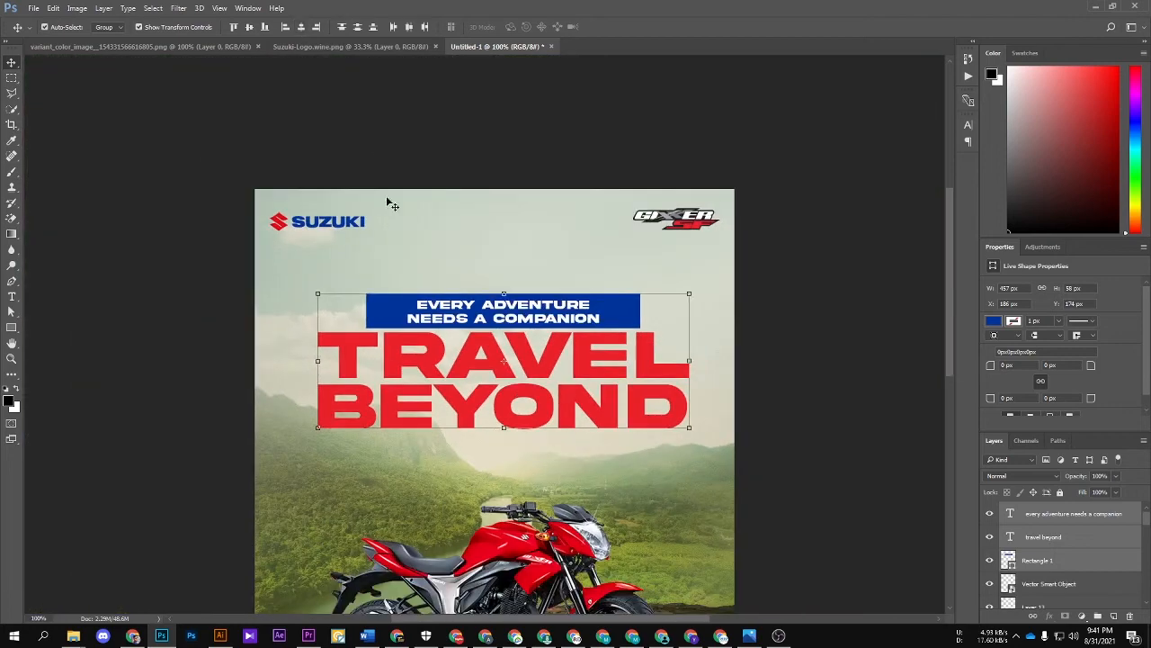
Step: Skew the tagline, headline and blue rectangle together so they slant upward to the right, and shift them slightly down
key(ctrl+t)
drag(690, 362, 698, 279)
drag(612, 354, 615, 370)
key(Return)
click(826, 362)
Step: Try adding a new empty layer above the slanted blue rectangle
ctrl+click(393, 336)
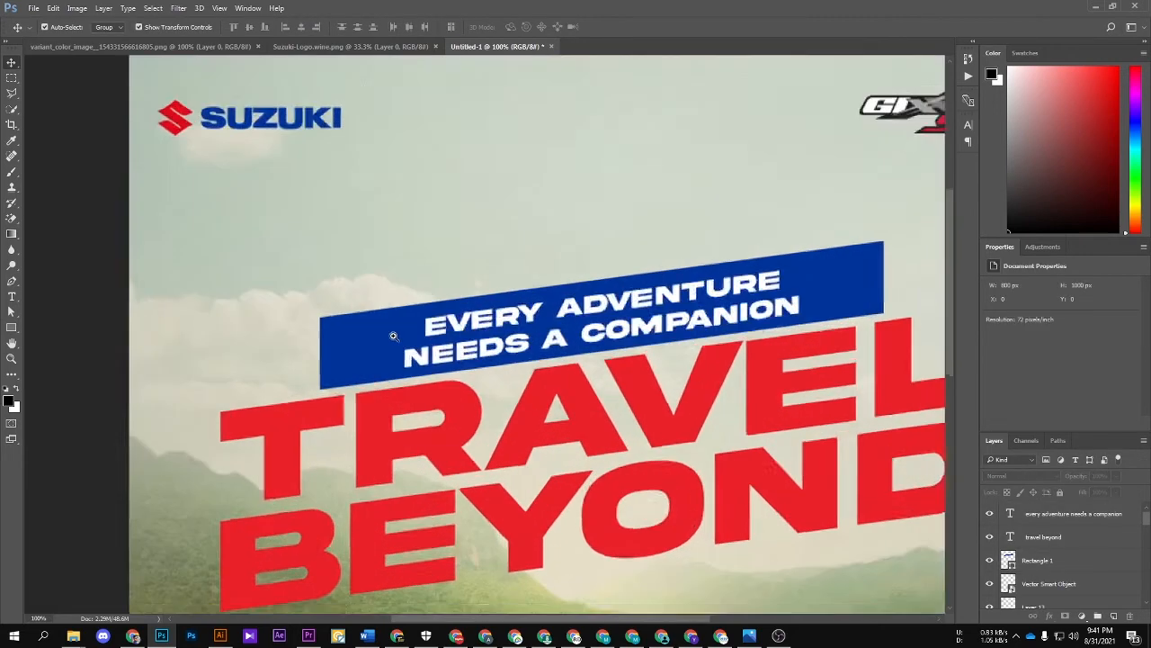
drag(393, 335, 310, 310)
click(313, 317)
click(1044, 559)
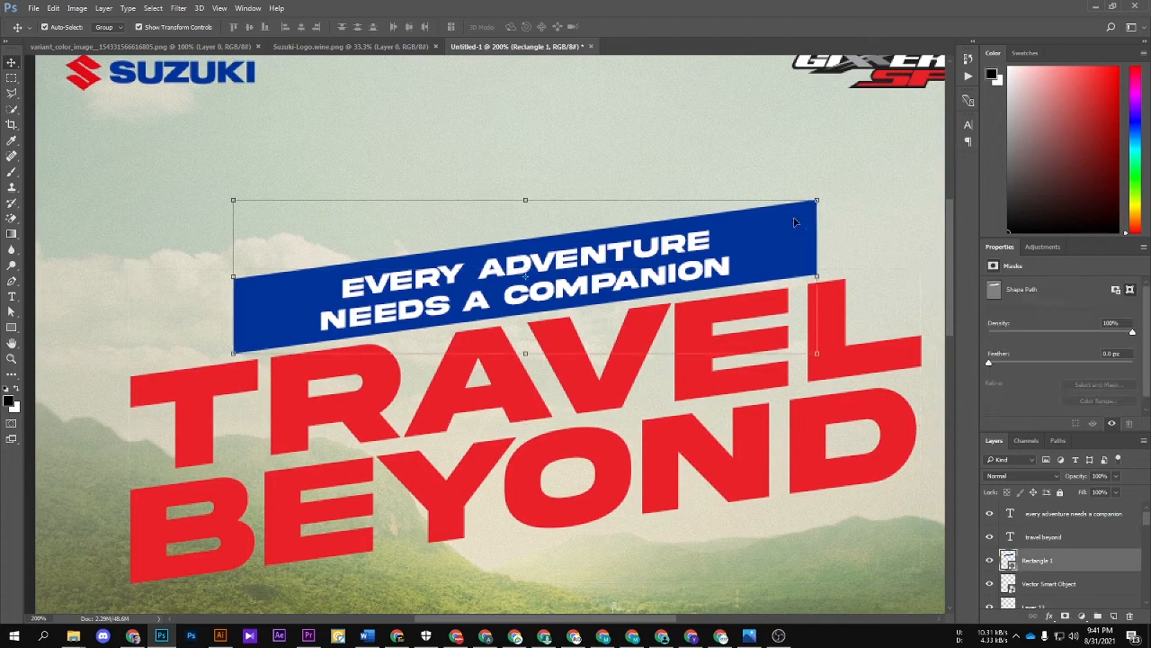
key(b)
click(1114, 616)
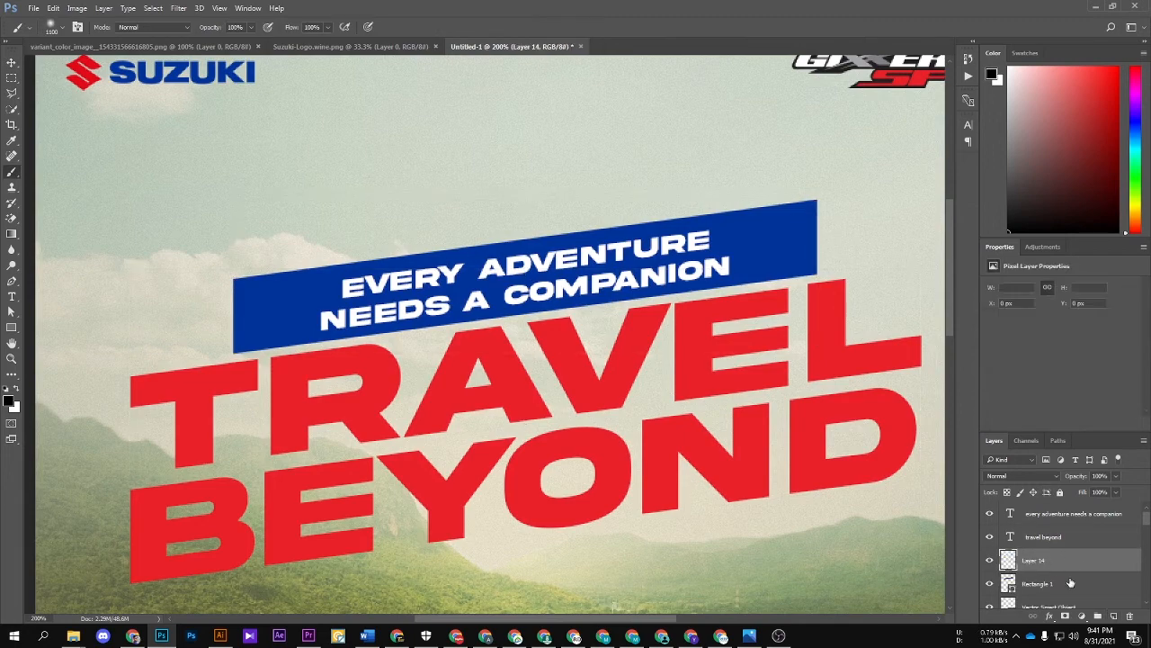
right_click(1061, 561)
click(829, 3)
key(ctrl+z)
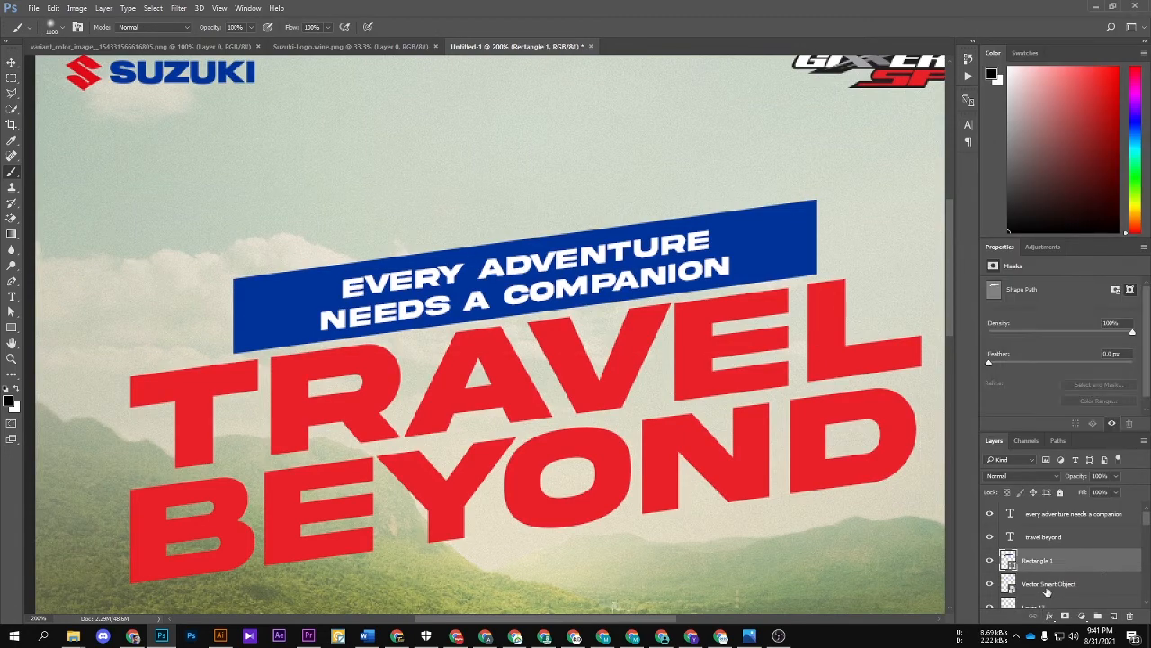
Step: Add a gradient overlay to the blue rectangle using the Black, White preset
click(1049, 617)
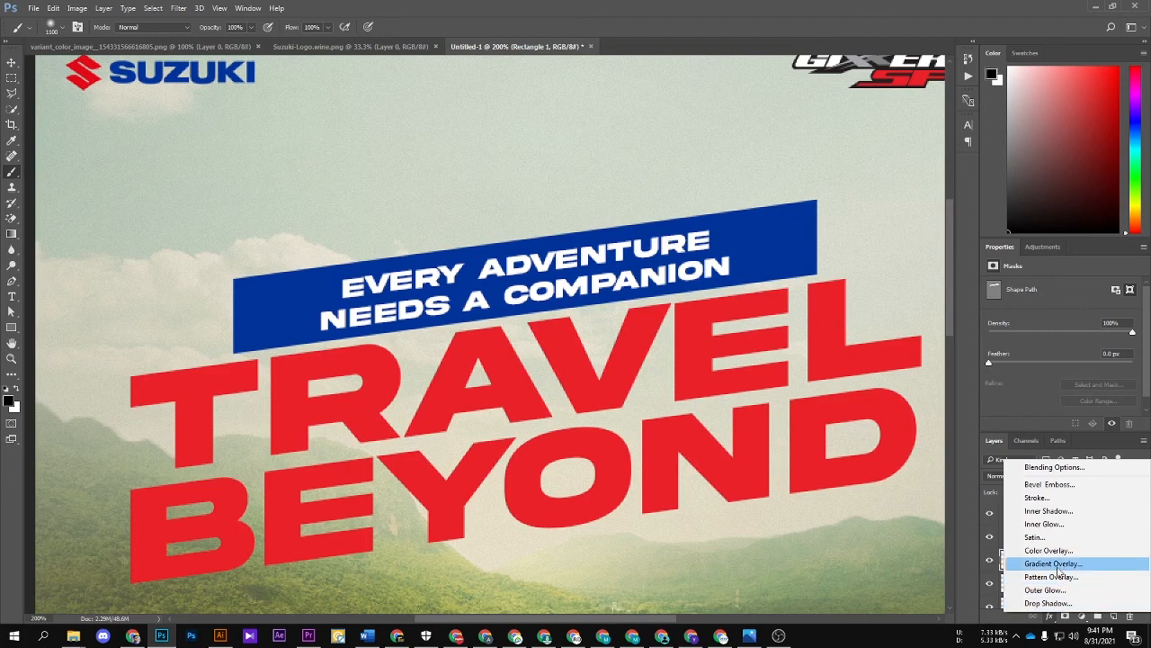
click(1058, 565)
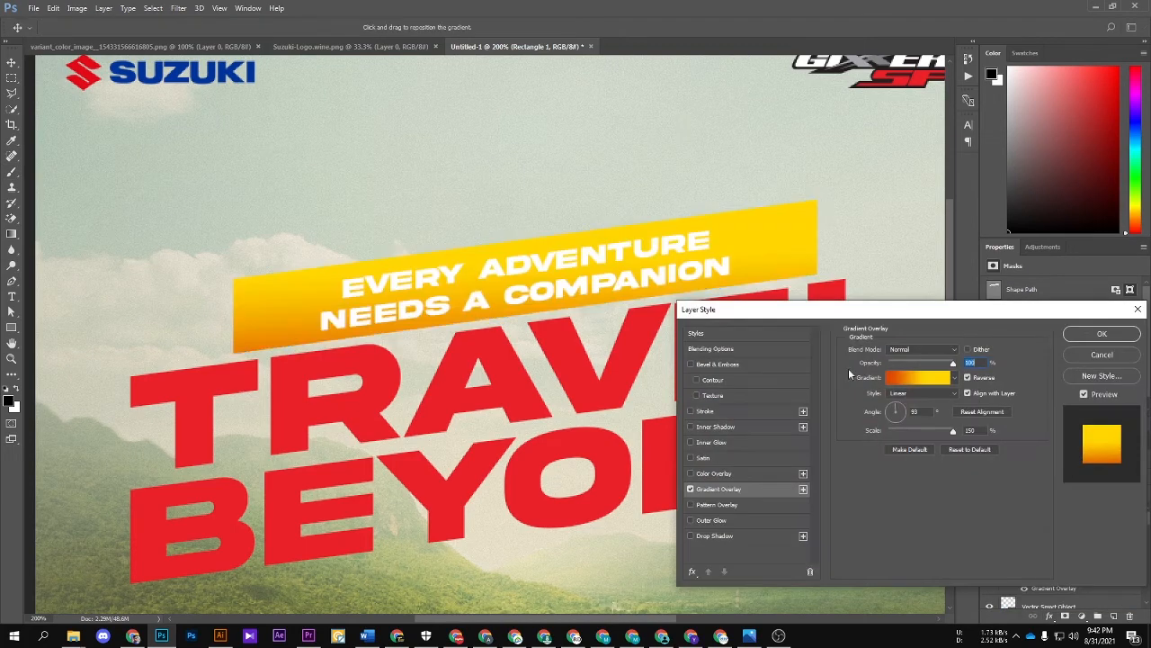
click(910, 379)
click(921, 233)
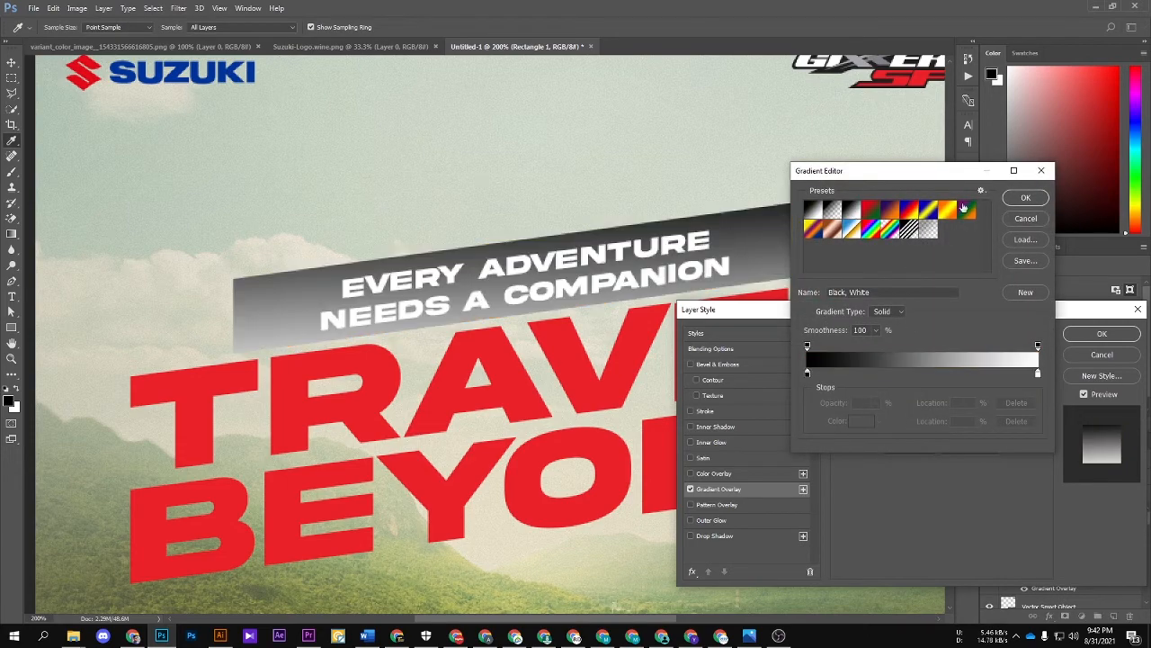
click(1025, 197)
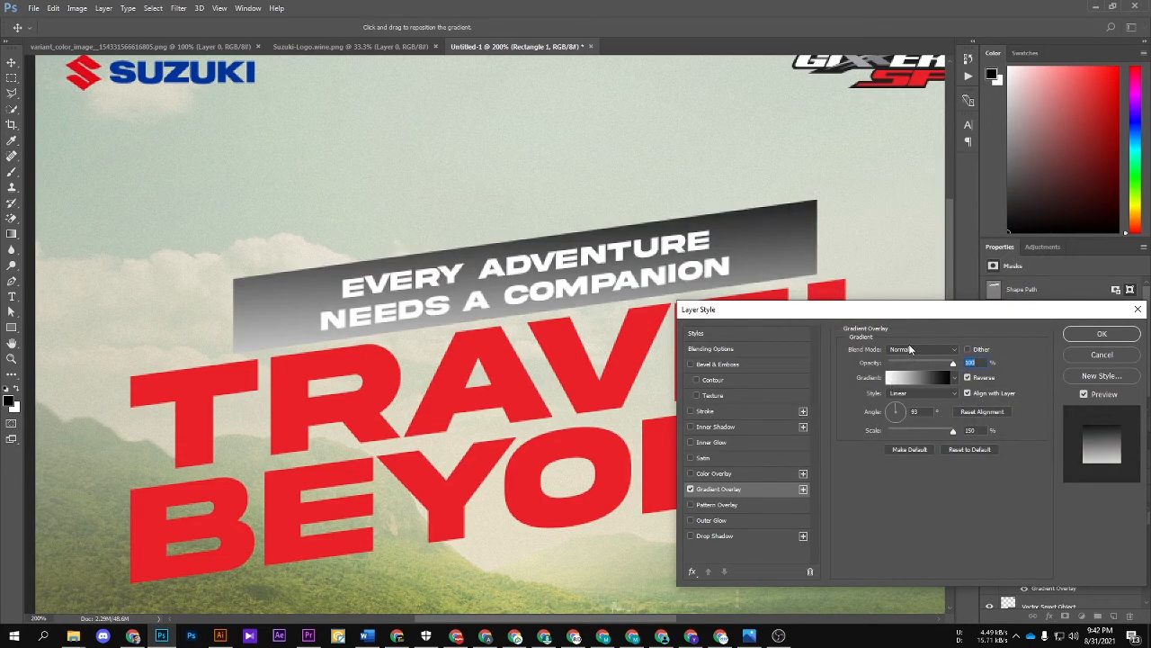
Step: Try the Screen blend mode on the gradient overlay and set it to Overlay instead
click(910, 349)
click(894, 432)
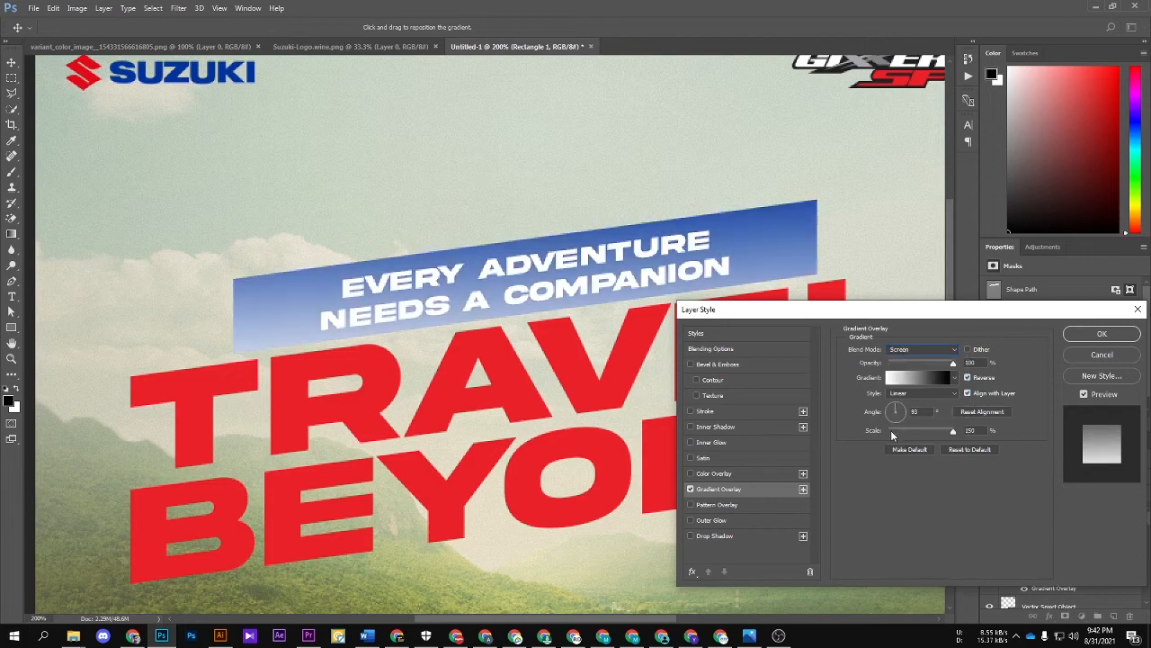
click(909, 352)
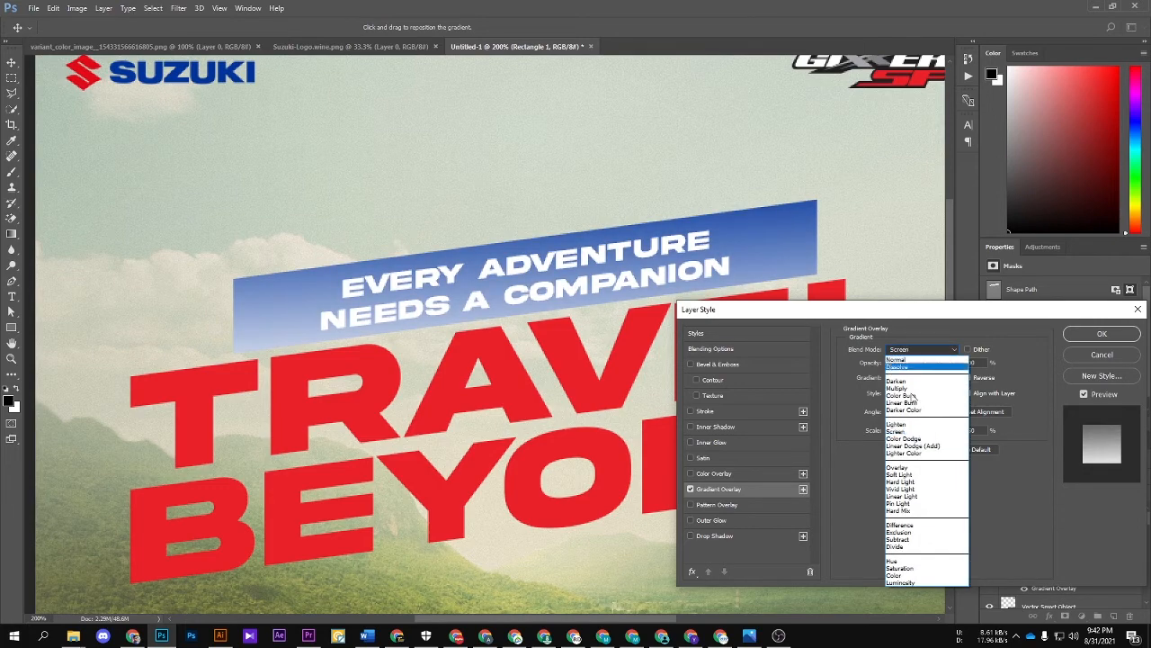
click(901, 467)
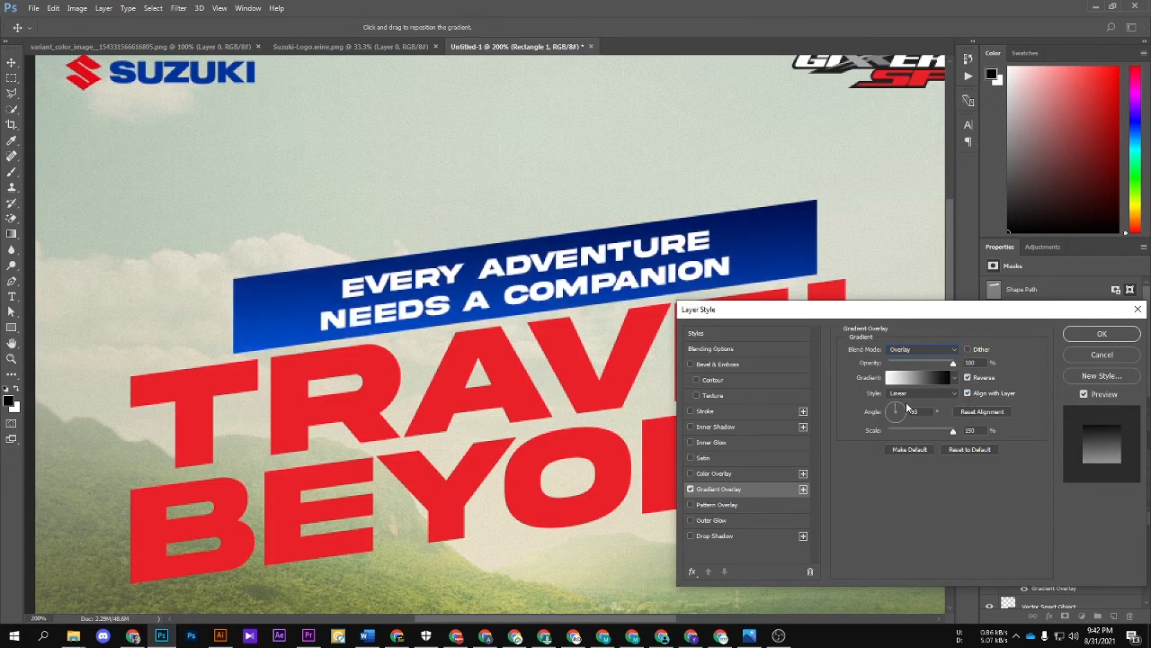
Step: Set the blue rectangle's gradient overlay to a -71° angle, 132% scale and about 71% opacity
click(900, 424)
drag(920, 430, 944, 431)
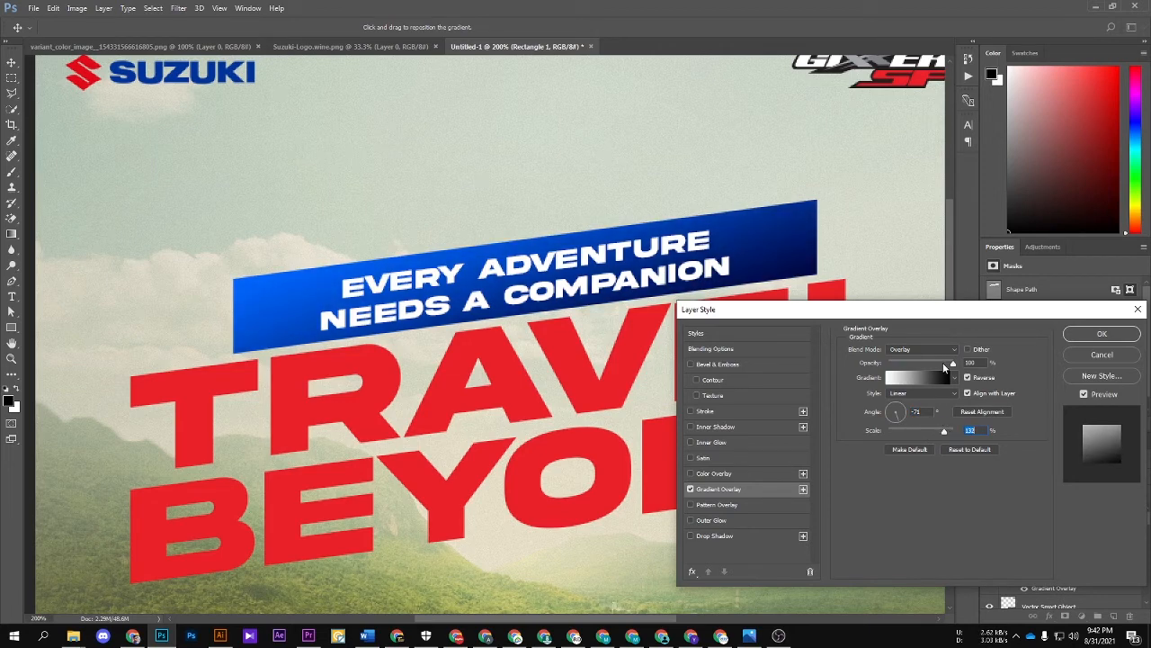
mouse_move(942, 363)
mouse_down()
mouse_move(914, 365)
mouse_move(946, 367)
mouse_up()
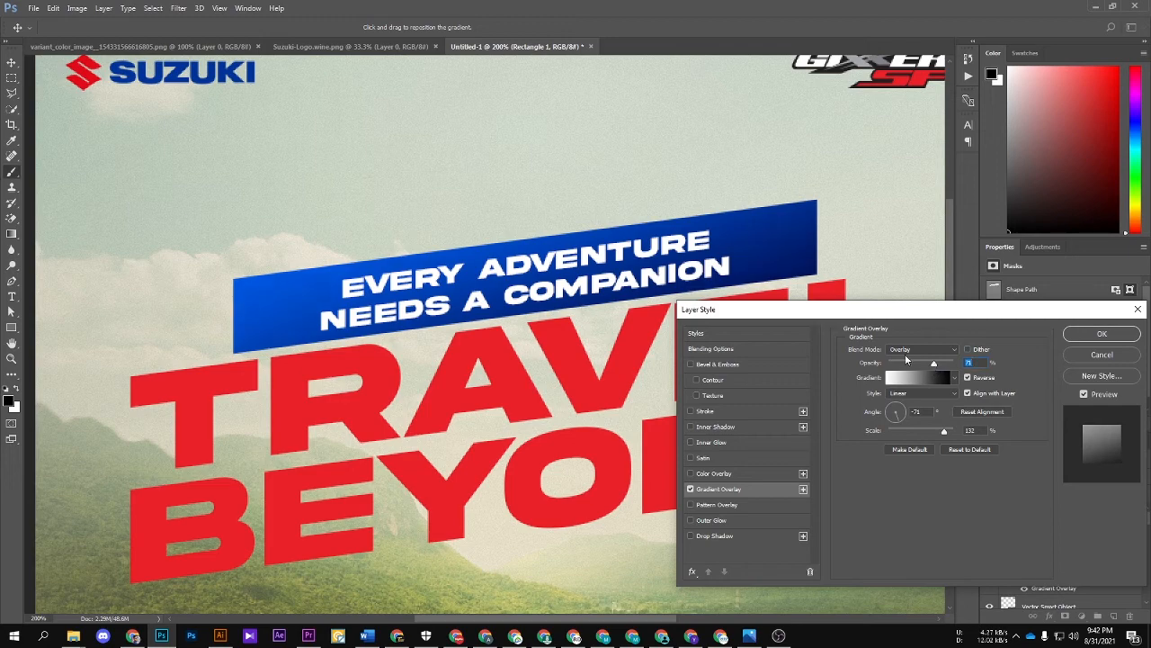
key(Return)
key(v)
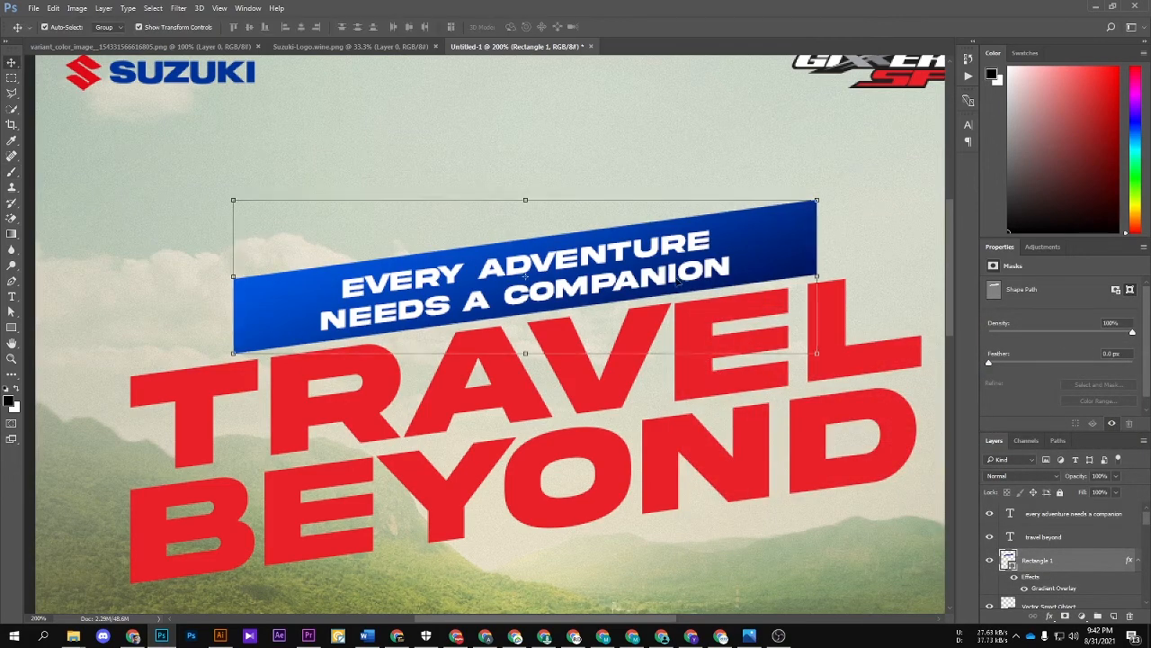
Step: Add a new empty layer above the "travel beyond" headline and clip it to the text
click(690, 438)
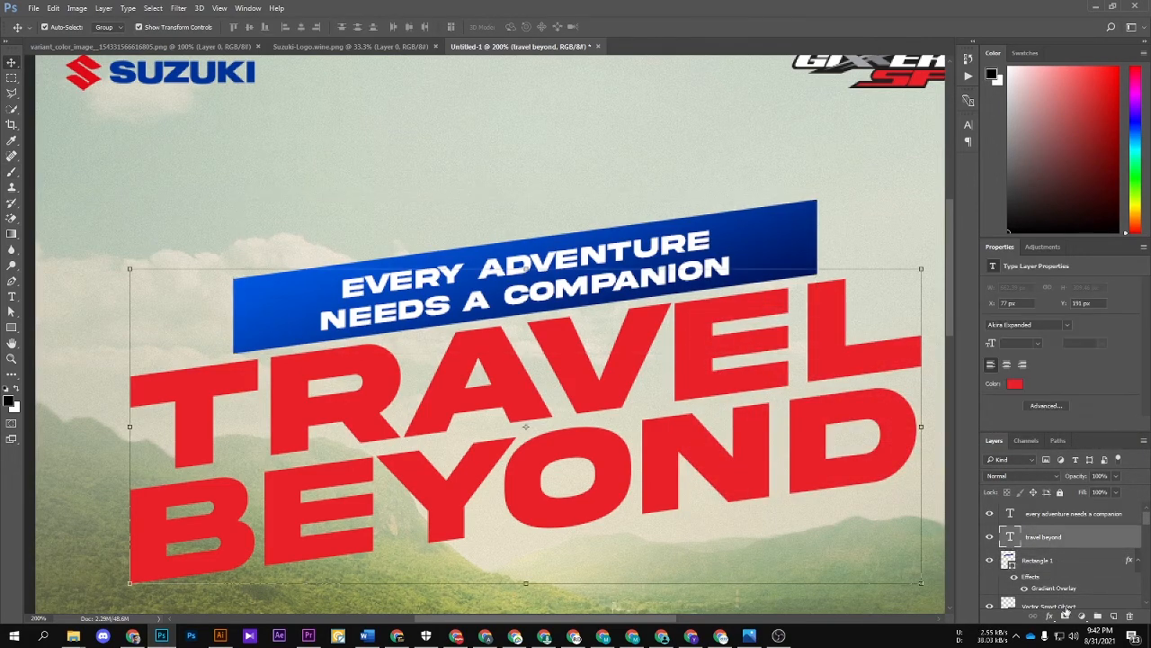
click(1113, 617)
right_click(1075, 536)
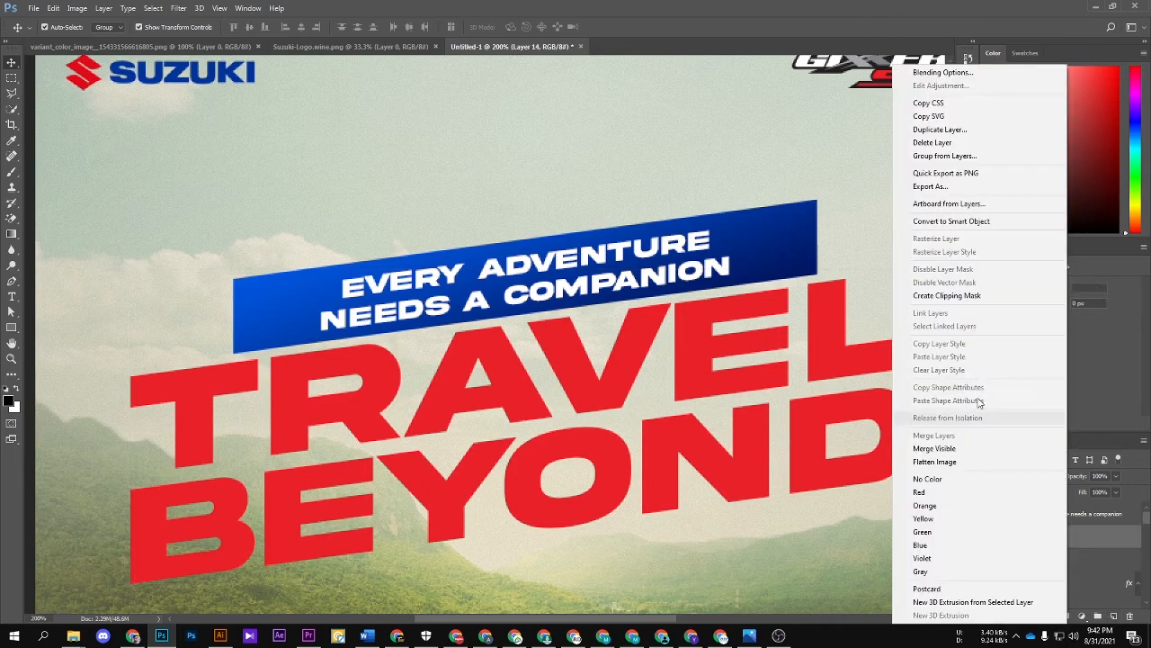
click(953, 296)
Step: Paint the clipped layer with a soft 250 px brush, black along the headline's lower edge and white along its upper edge
key(b)
scroll(360, 460, down, 2)
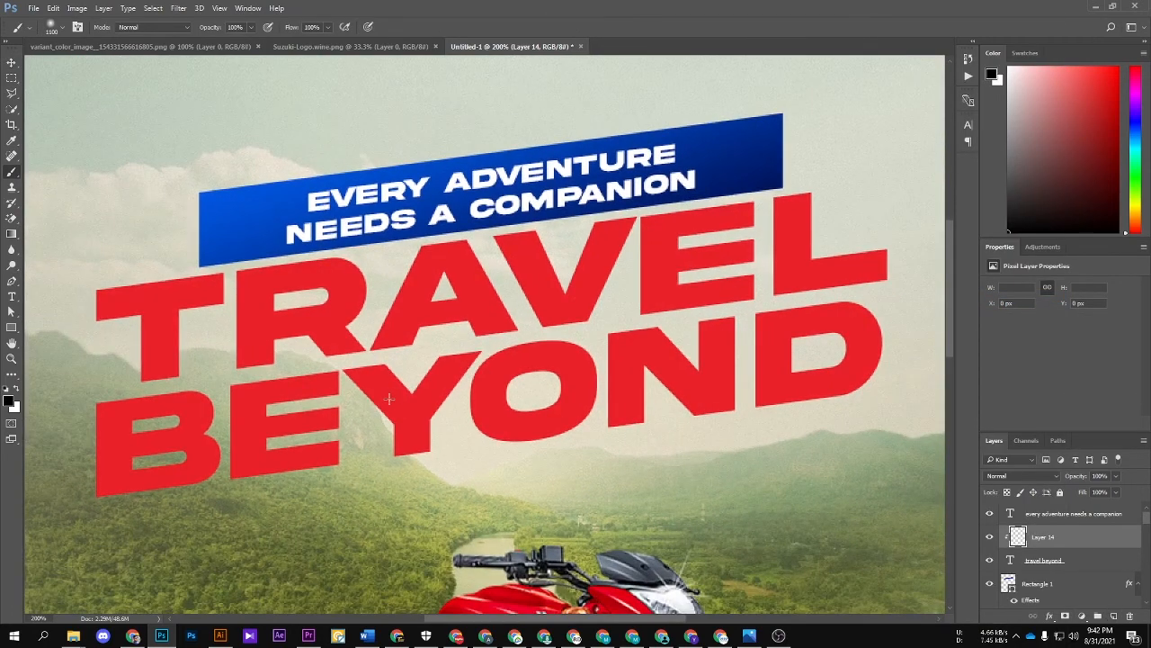
key([)
key([)
key([)
key([)
key([)
key([)
key([)
key([)
drag(146, 534, 883, 451)
click(18, 390)
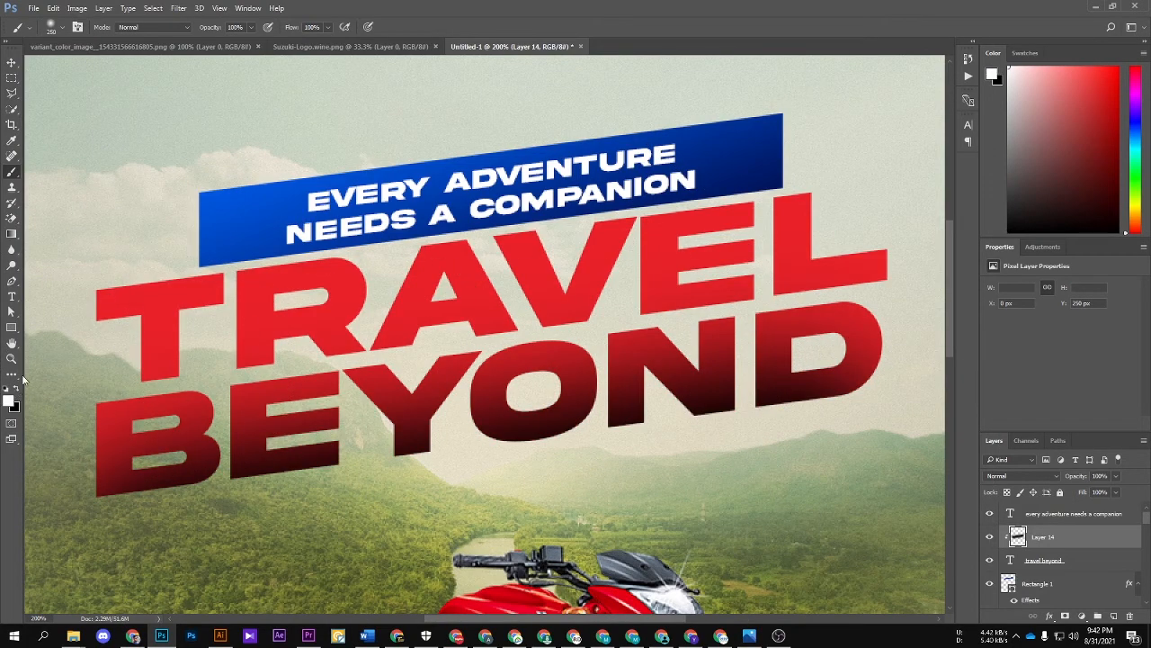
drag(98, 215, 850, 75)
Step: Set the headline's painted shading layer to the Soft Light blend mode
click(1034, 479)
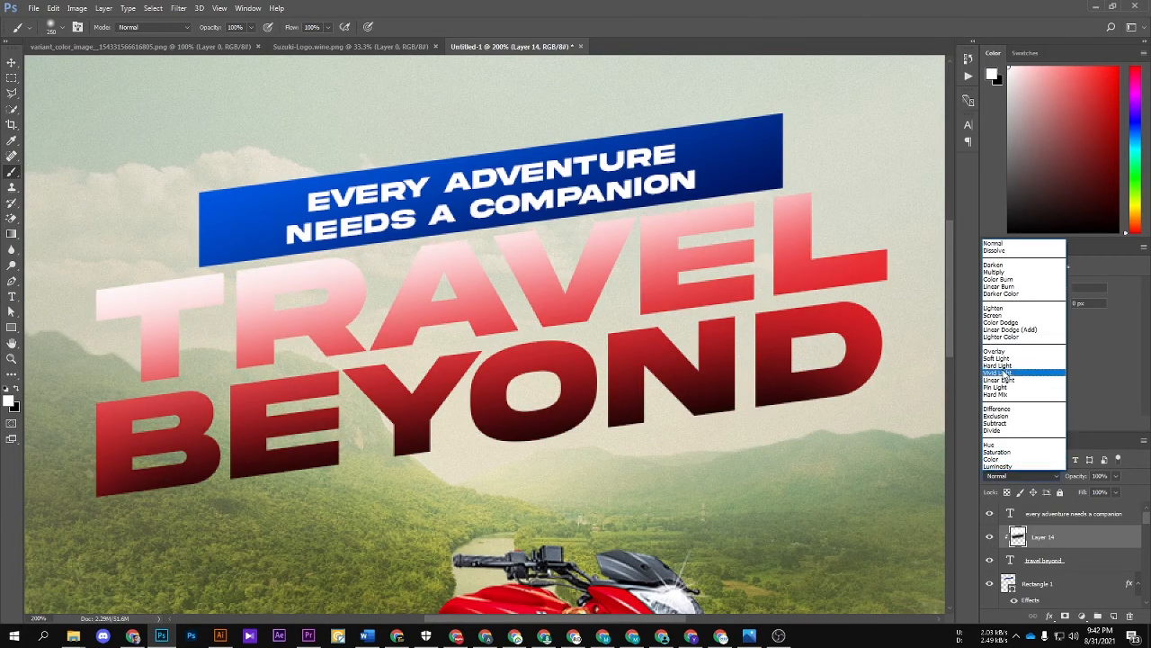
click(1061, 369)
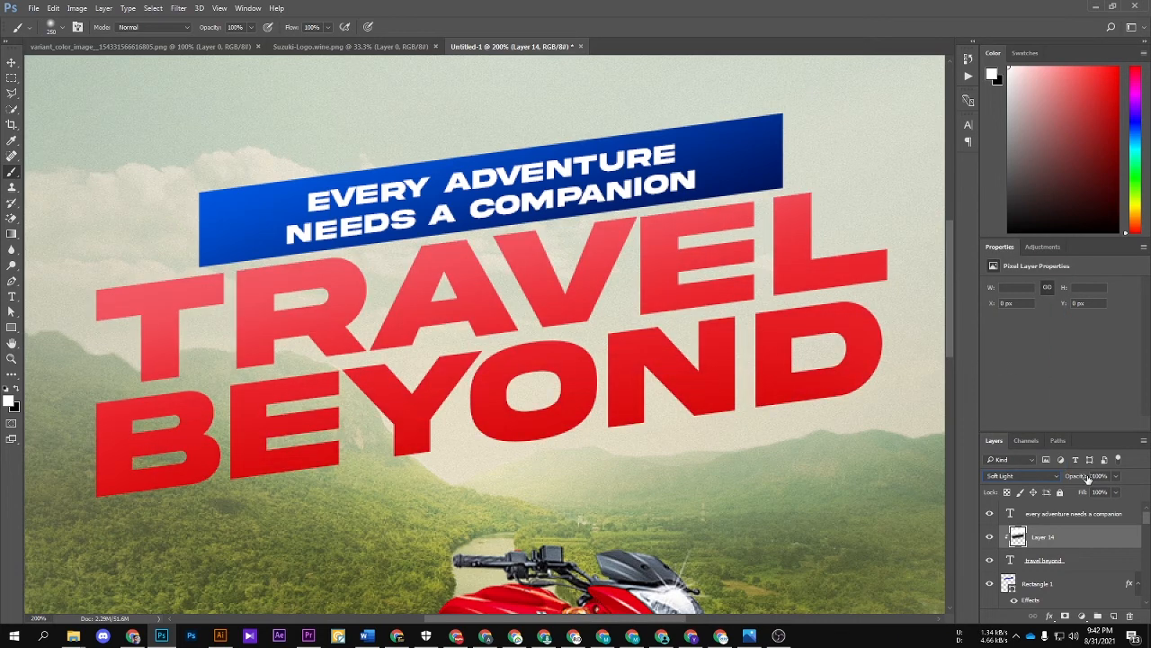
drag(1088, 477, 1081, 477)
Step: Try a white Screen inner shadow on the headline text at 100% opacity, 180° angle, 1 px distance and 0 px size
click(12, 62)
click(1075, 560)
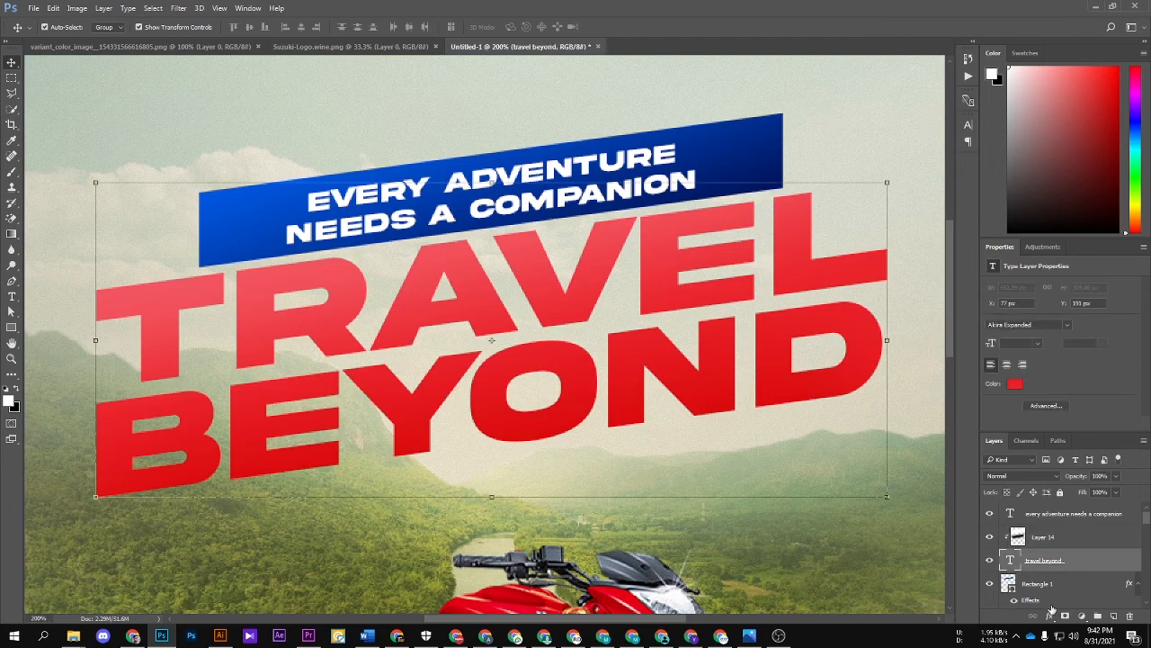
click(1049, 616)
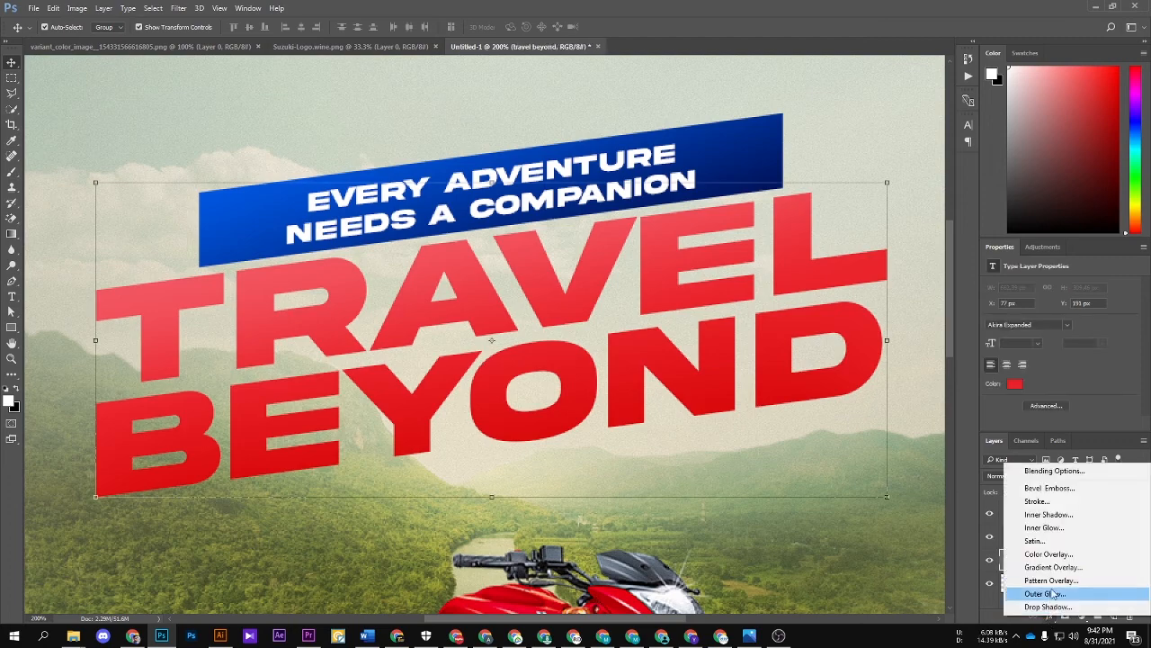
click(1052, 514)
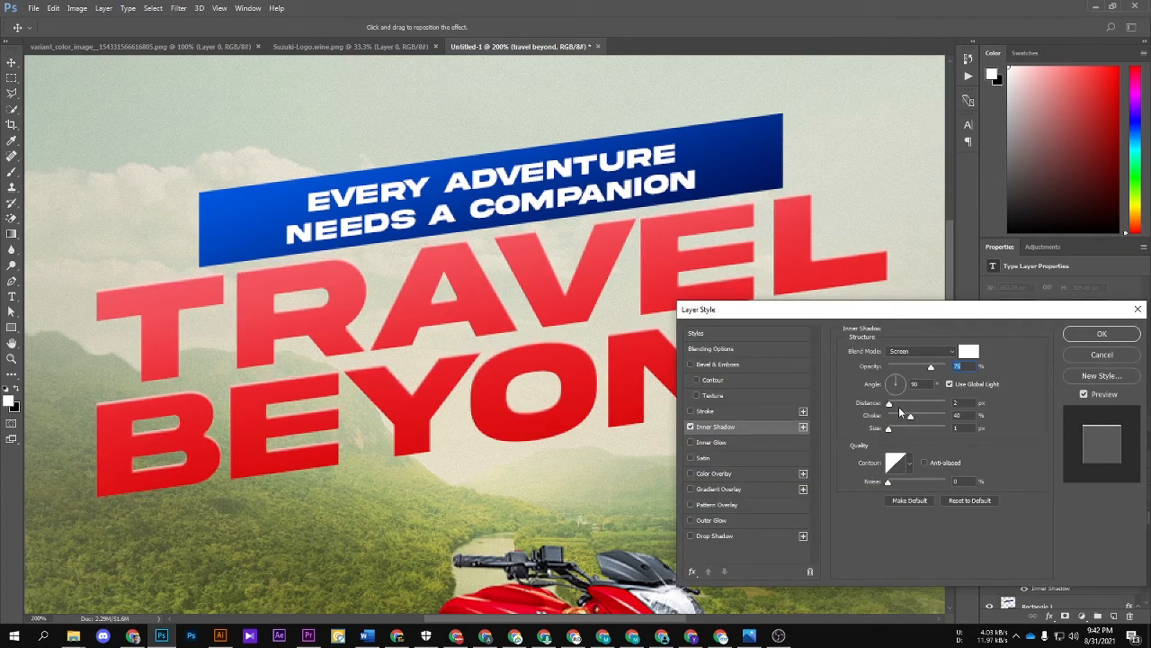
drag(889, 403, 888, 403)
mouse_move(421, 342)
mouse_down()
mouse_move(432, 347)
mouse_move(423, 339)
mouse_up()
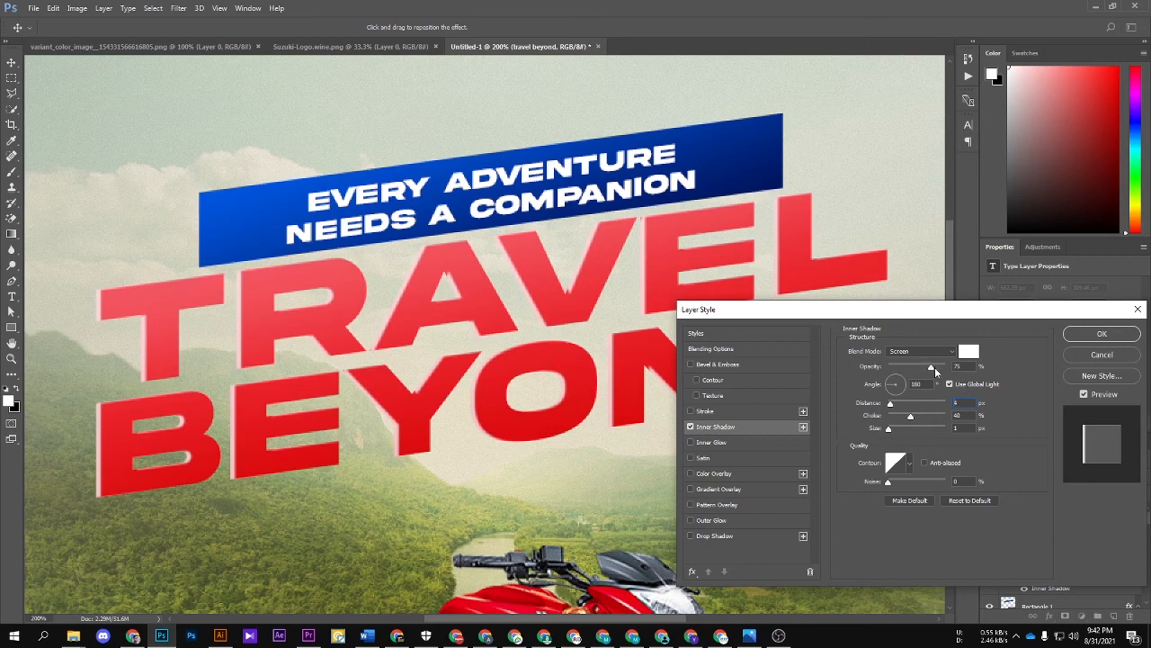
drag(936, 371, 1070, 375)
click(887, 430)
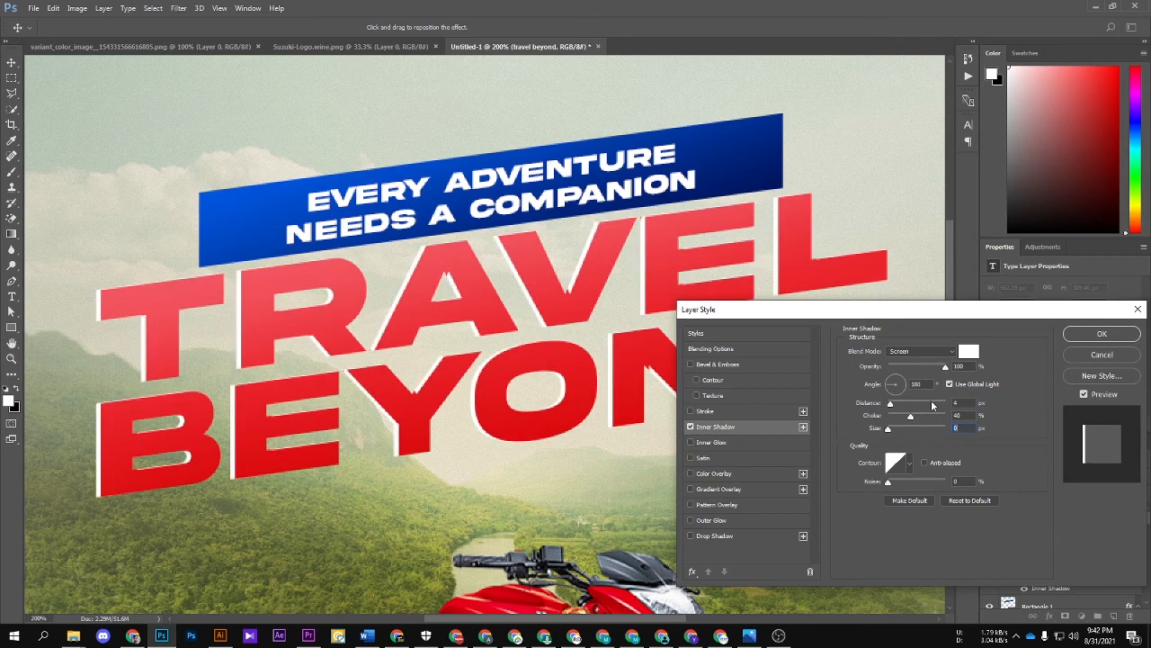
drag(411, 310, 410, 310)
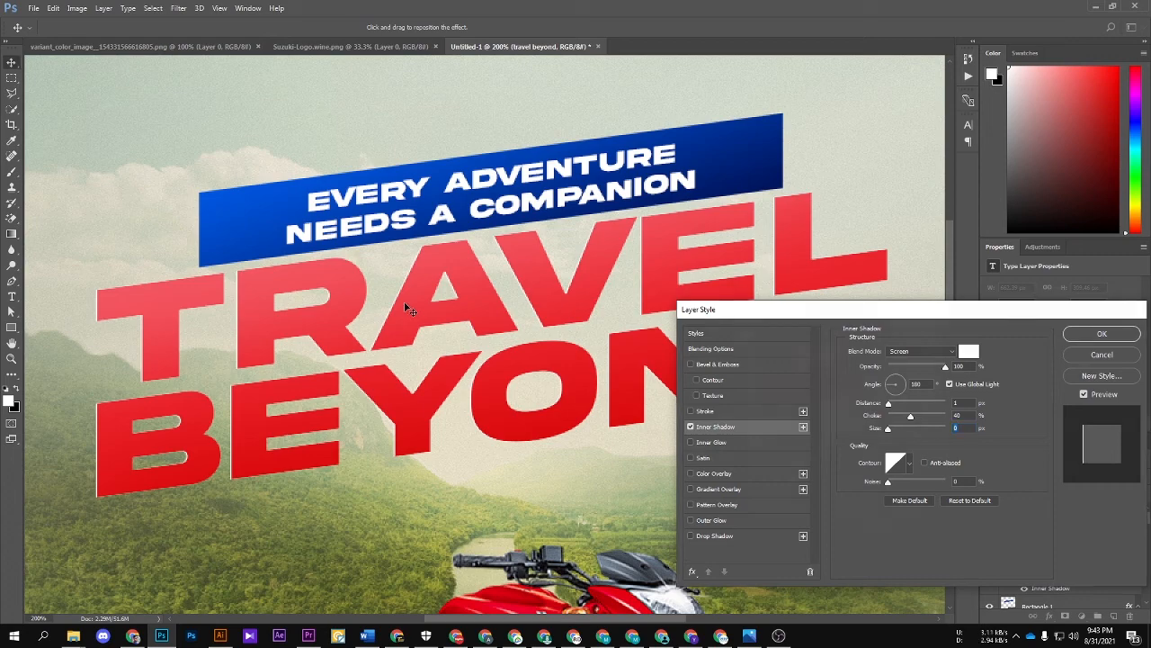
key(Return)
Step: Hide the inner shadow effect on the headline text
key(ctrl+minus)
key(ctrl+minus)
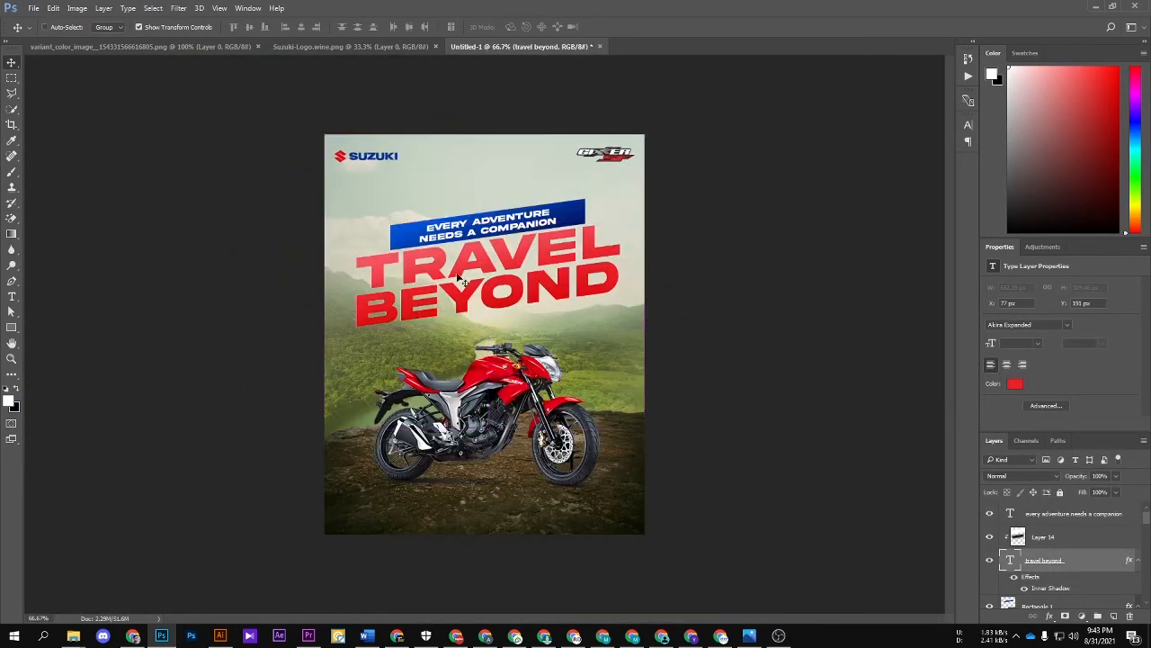
key(ctrl+plus)
key(ctrl+plus)
click(1023, 589)
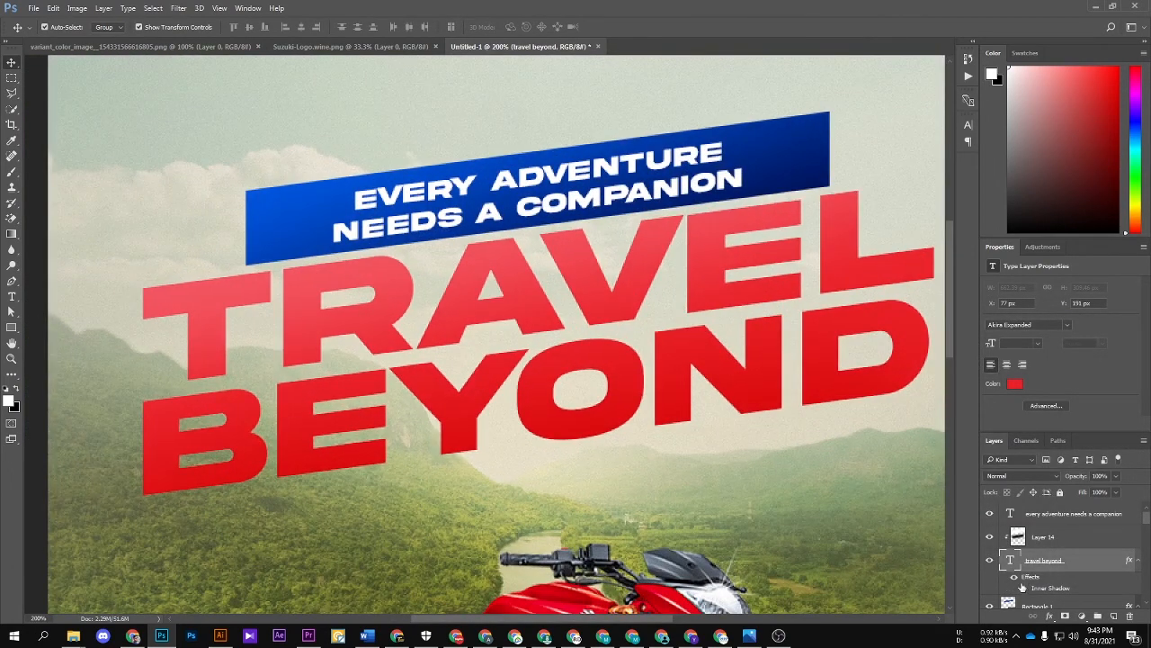
drag(652, 503, 653, 483)
key(ctrl+minus)
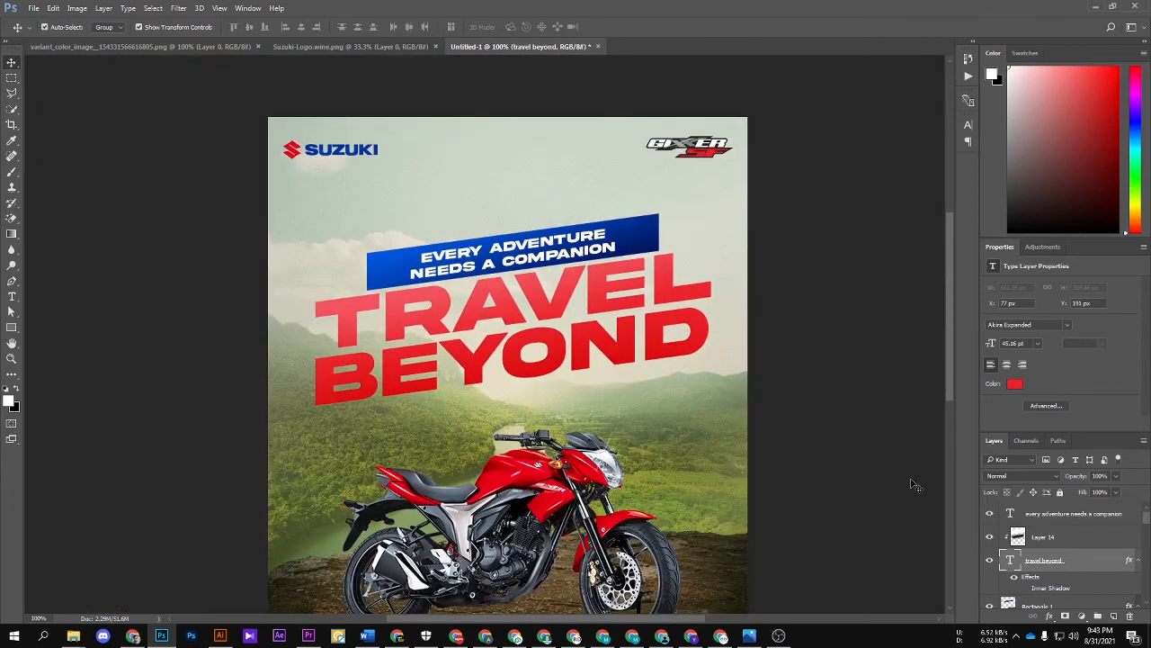
click(914, 484)
drag(821, 515, 813, 474)
Step: Copy the headline-shaped area of the landscape in Layer 12 to a new layer and move it to the top of the stack
scroll(1086, 560, down, 5)
scroll(1082, 570, up, 1)
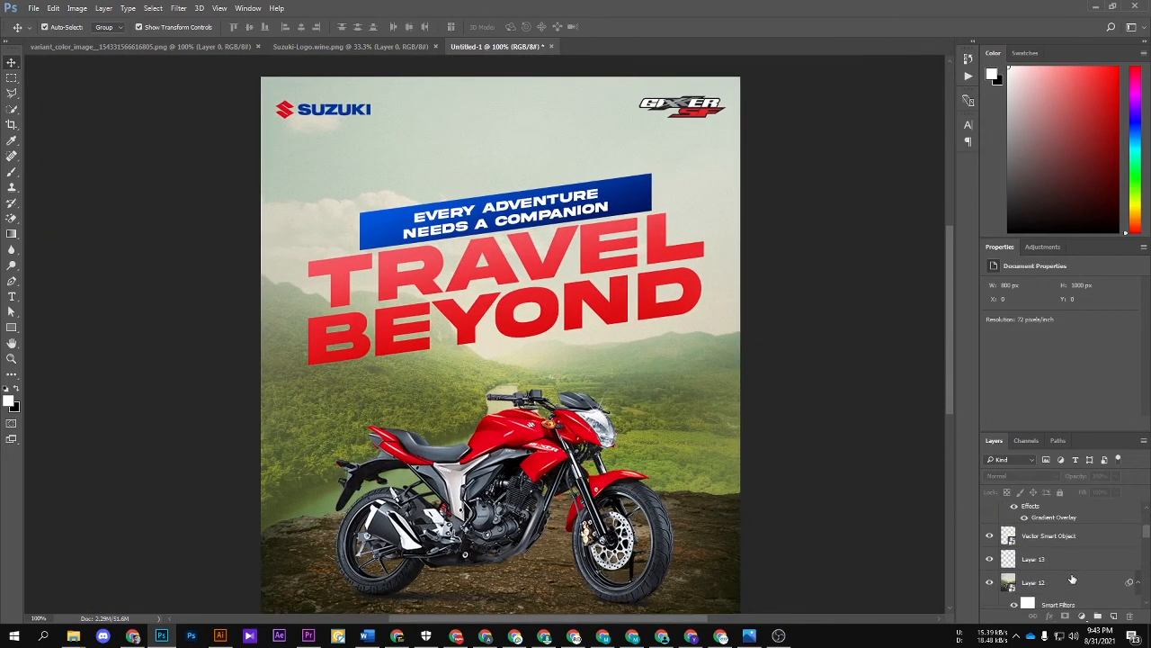
click(1075, 565)
scroll(793, 434, up, 1)
scroll(1093, 541, up, 3)
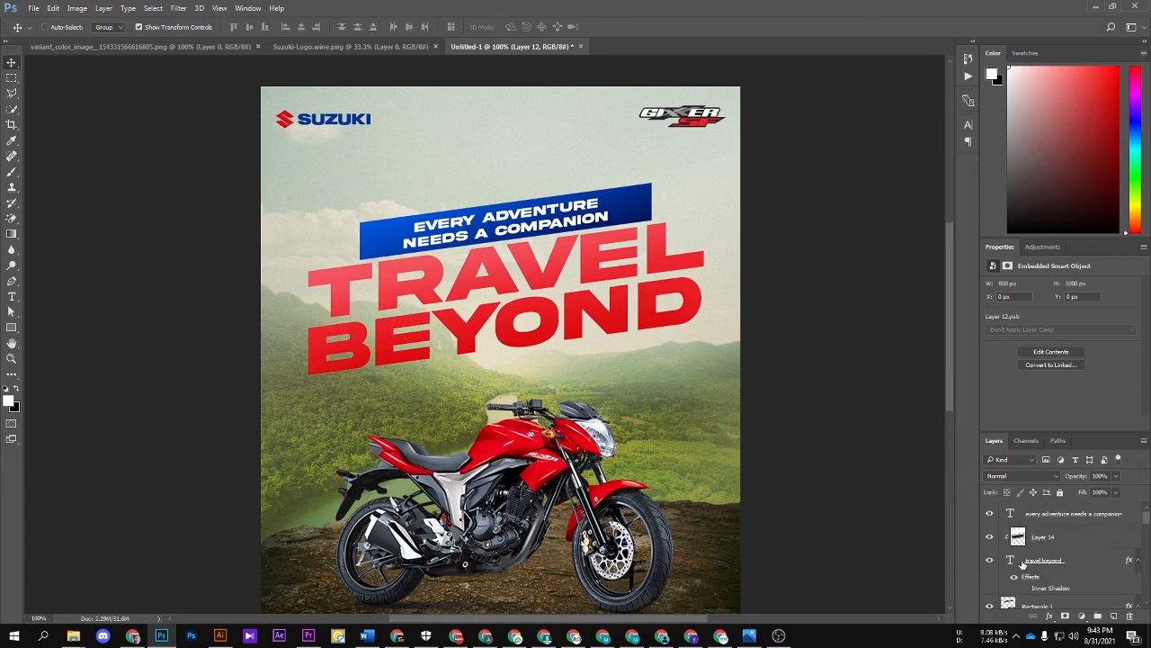
ctrl+click(1010, 561)
scroll(1039, 563, down, 3)
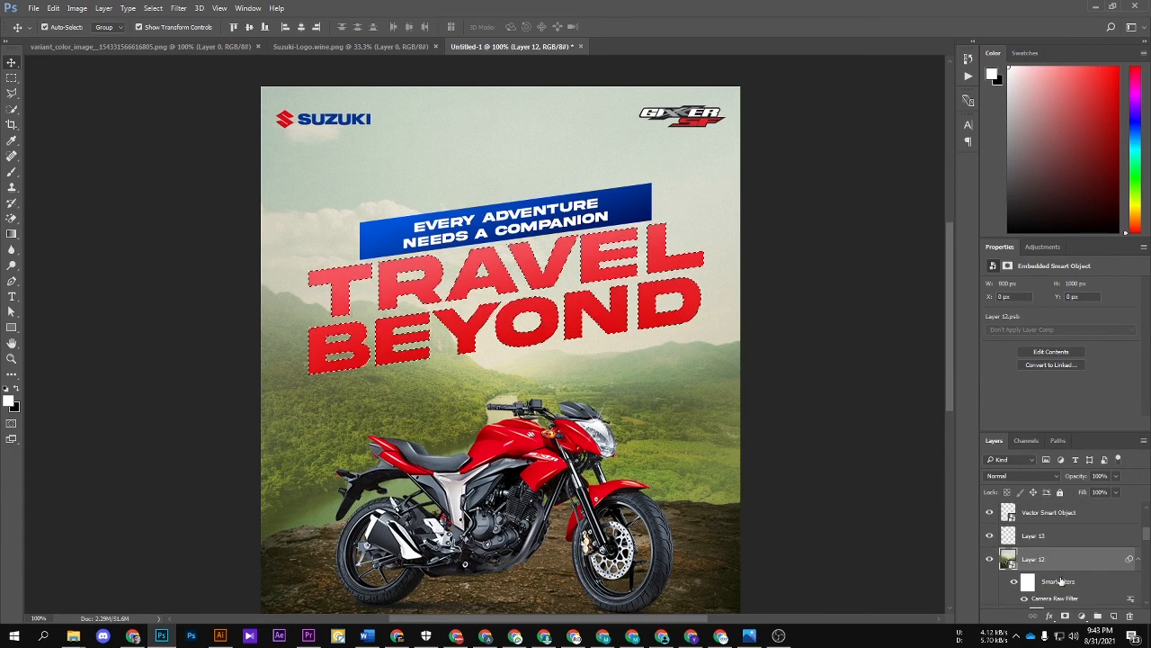
key(ctrl+j)
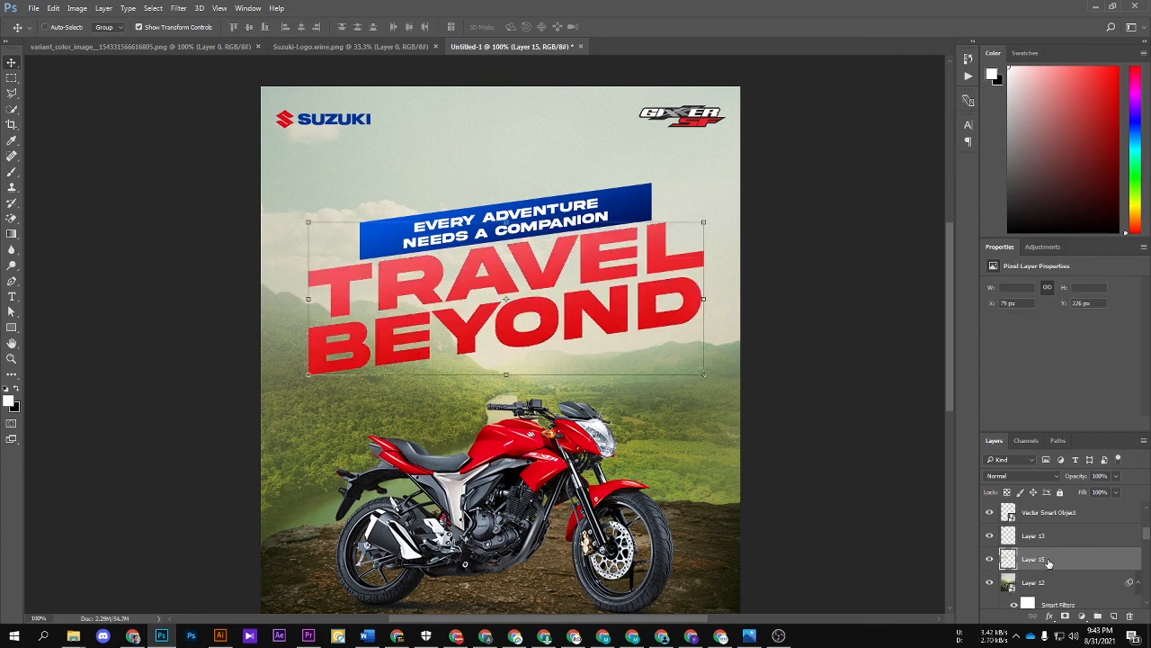
key(ctrl+shift+bracketright)
scroll(682, 372, up, 2)
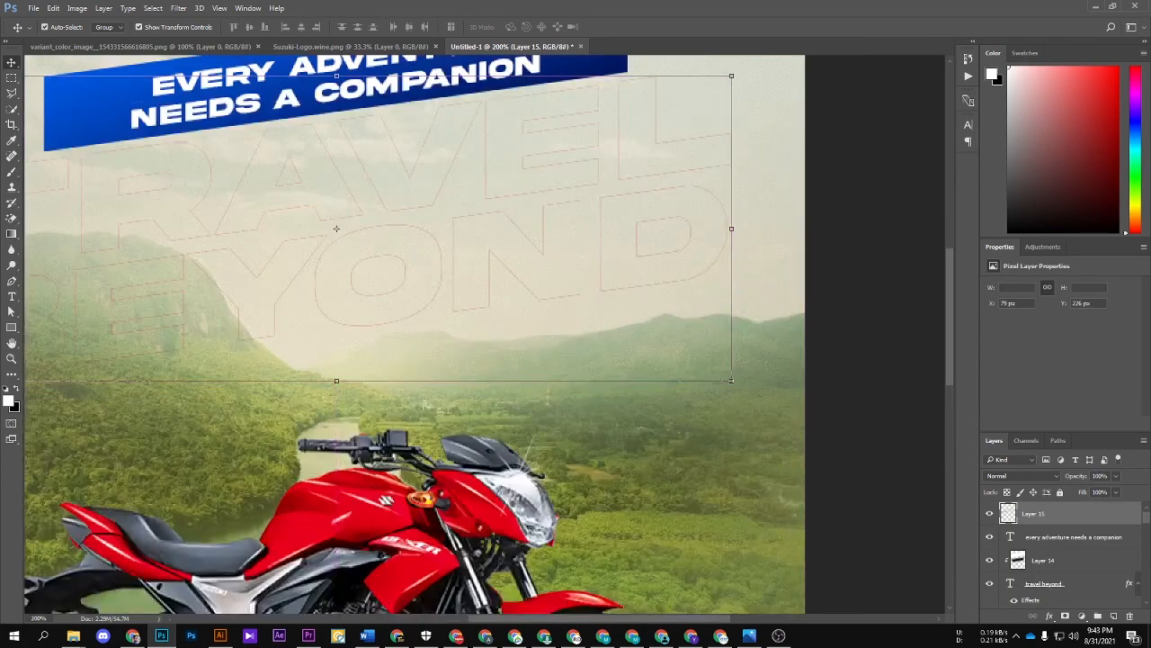
Step: Try the Overlay and Soft Light blend modes on the headline-shaped landscape layer and set it to Multiply instead
click(1022, 476)
click(1020, 360)
scroll(720, 367, up, 1)
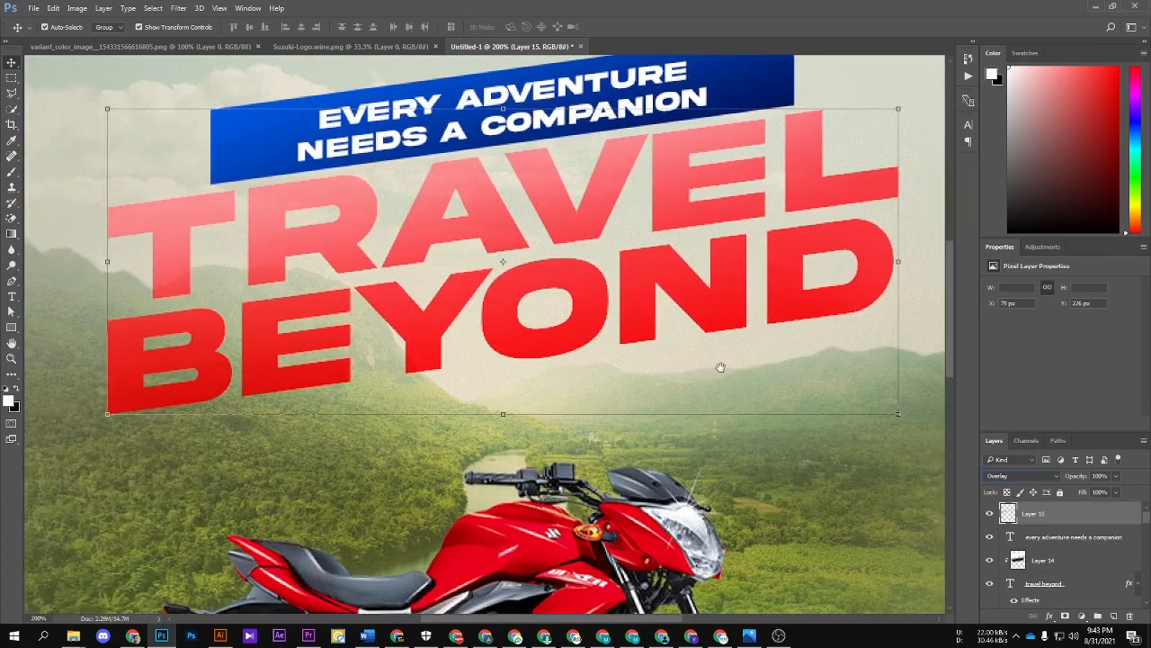
drag(720, 367, 735, 367)
click(1014, 477)
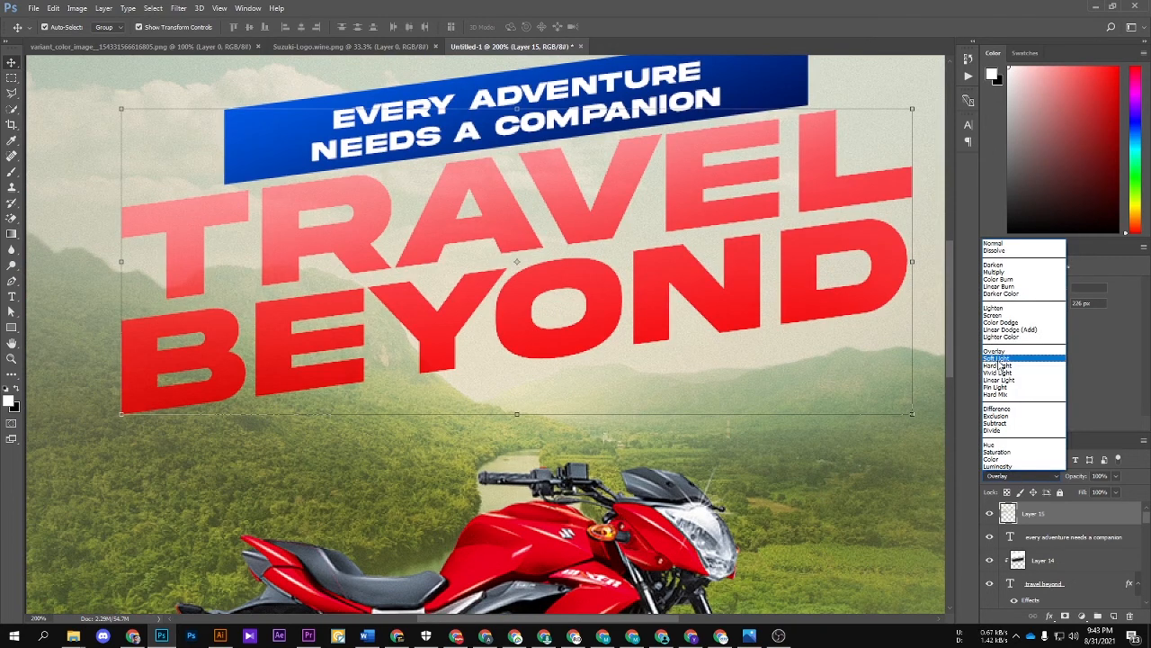
click(1005, 365)
click(1011, 476)
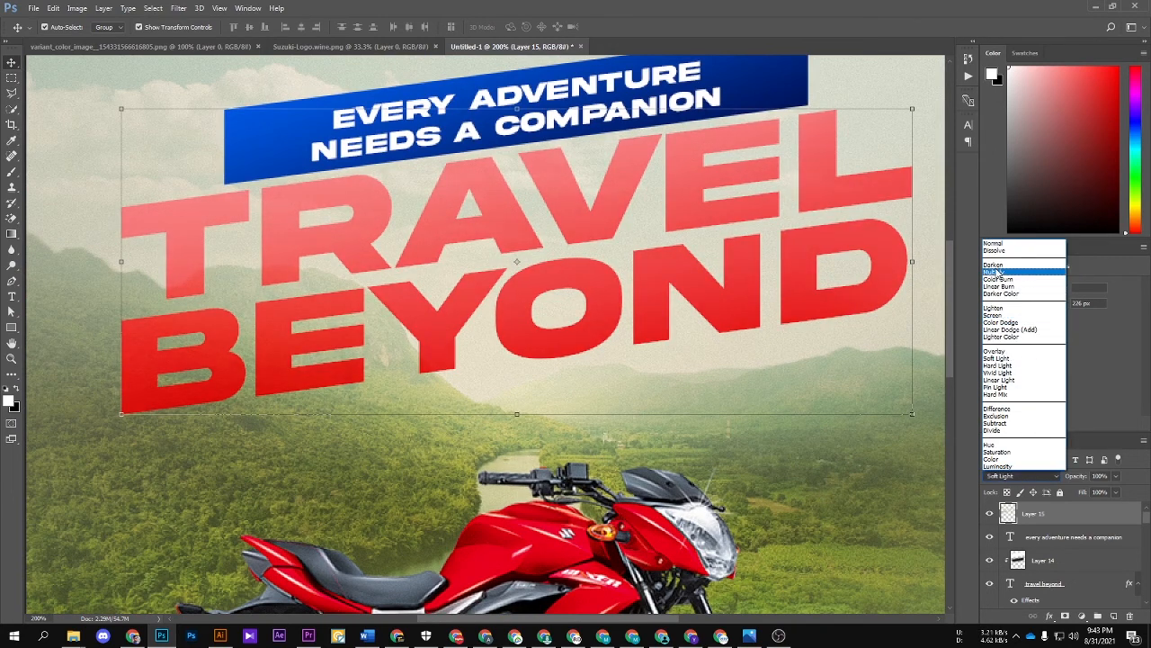
click(997, 272)
key(ctrl+1)
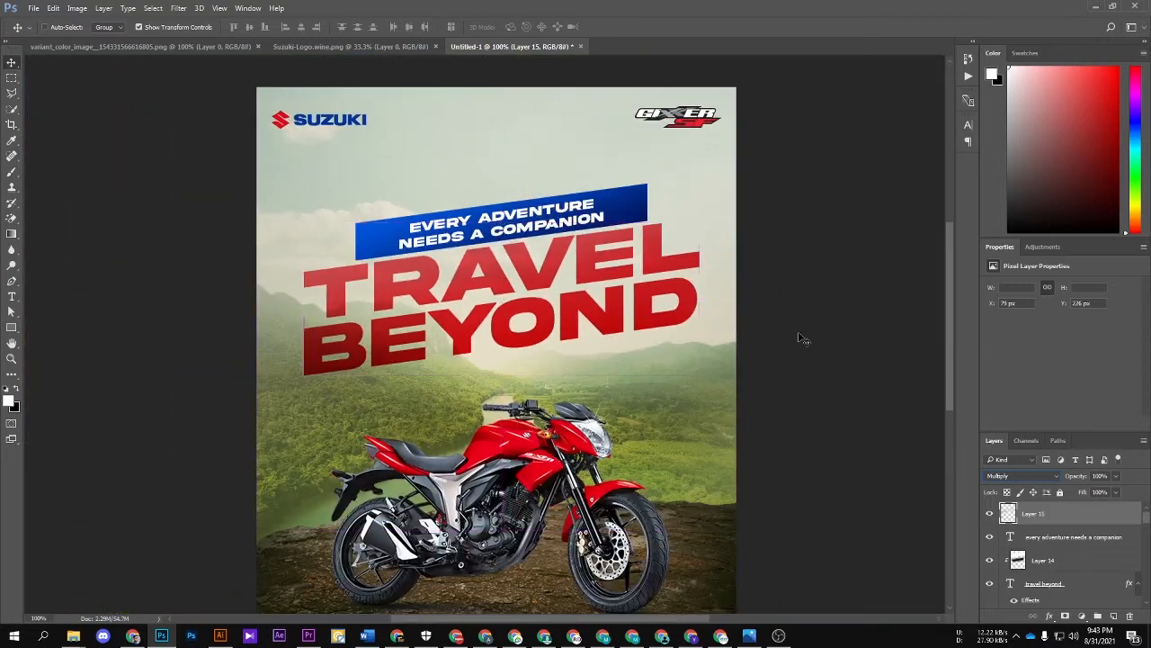
click(799, 336)
drag(590, 349, 611, 347)
key(ctrl+minus)
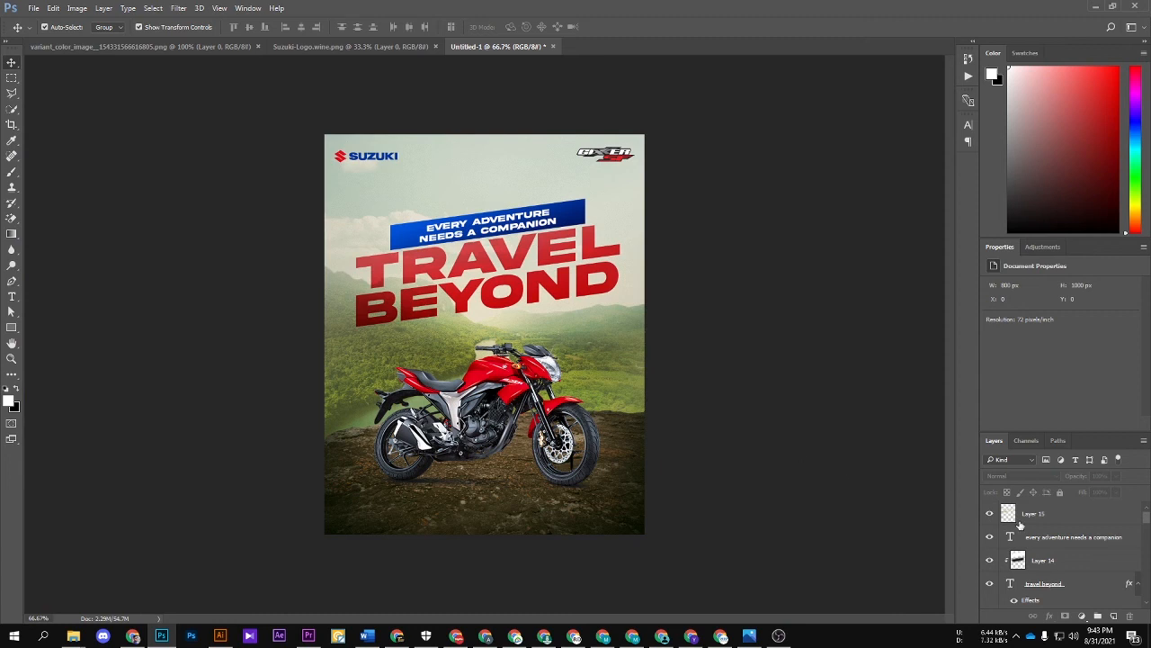
Step: Add a Selective Color adjustment above all layers and reduce the yellow in the Blacks
click(1063, 513)
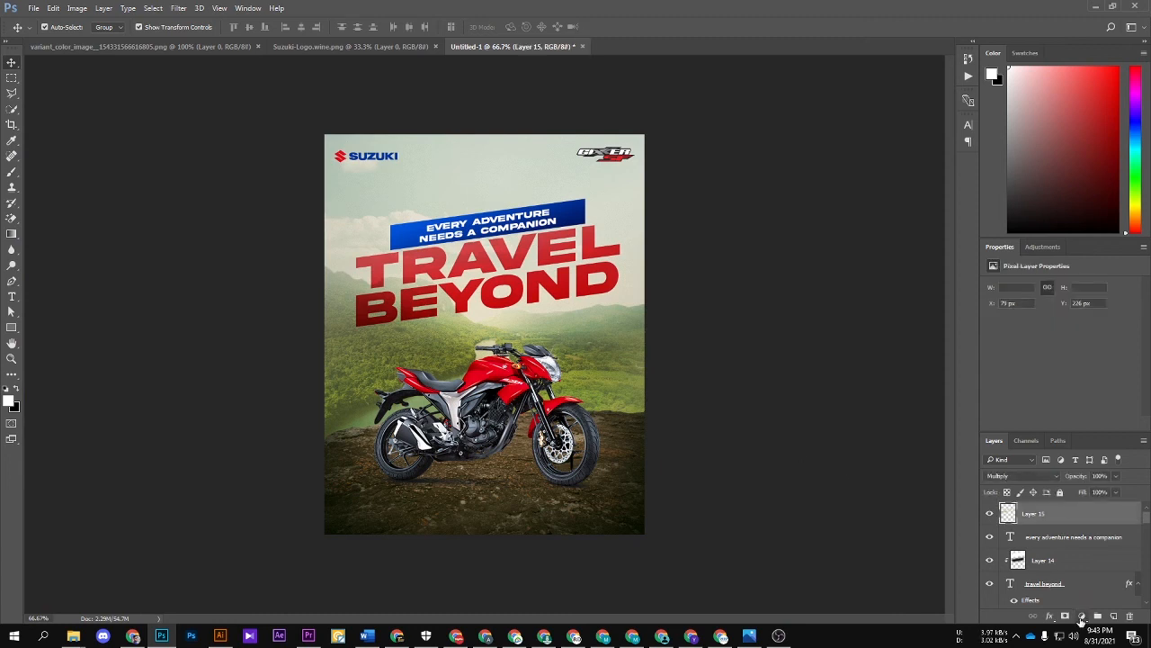
click(1082, 619)
click(1026, 612)
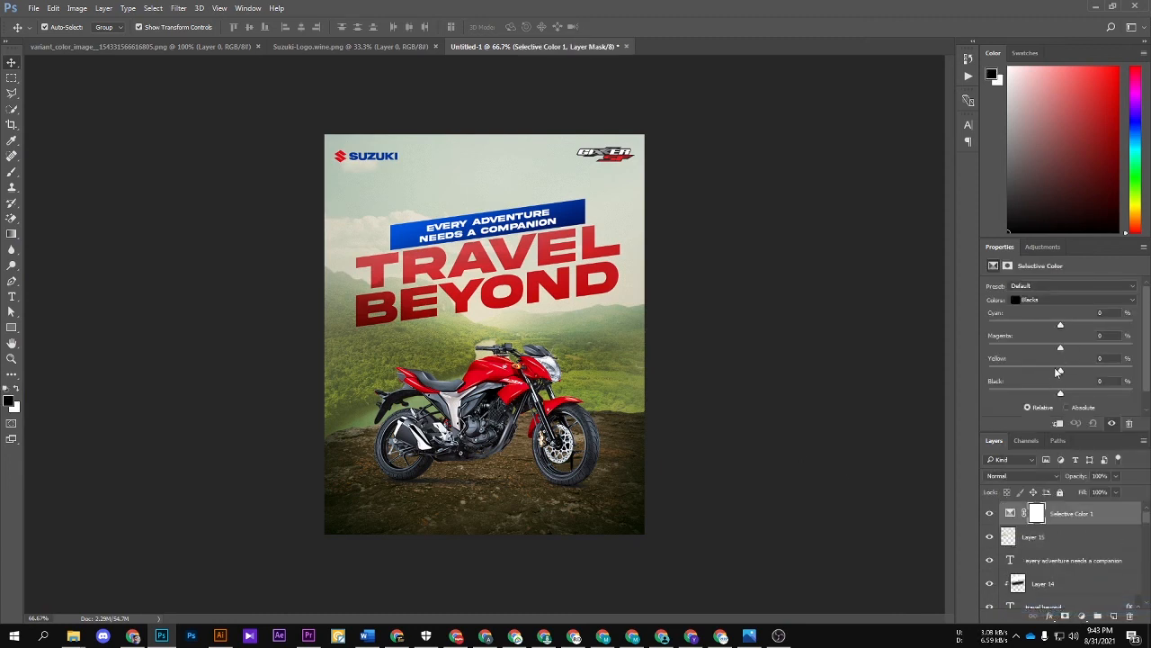
drag(1058, 371, 1033, 371)
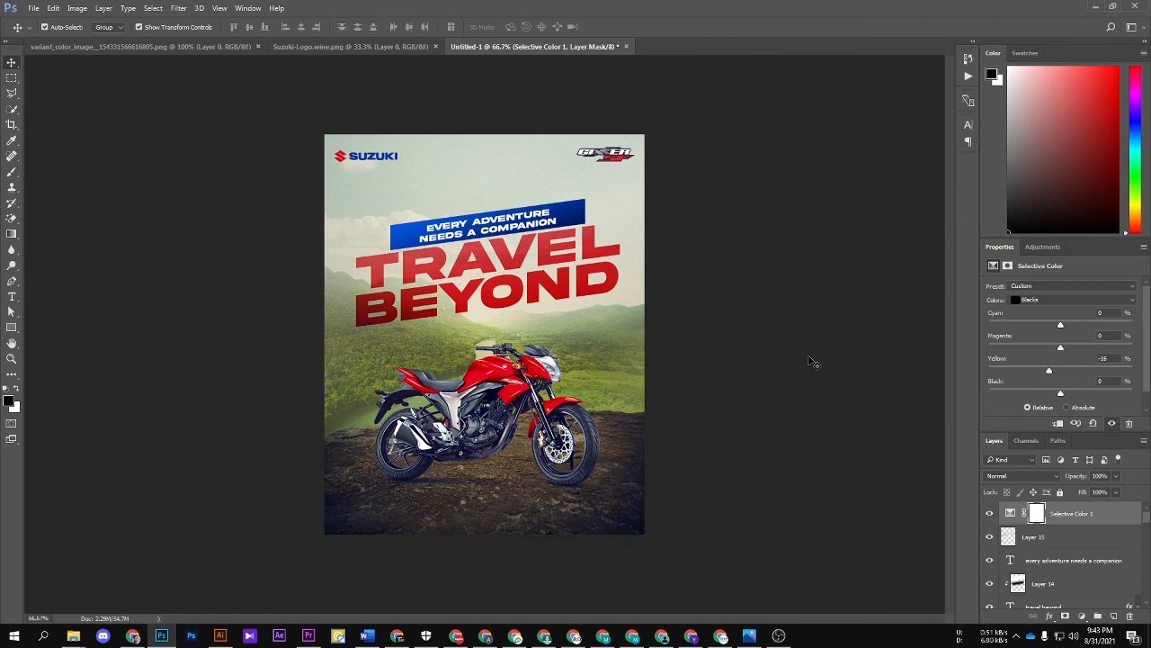
click(789, 355)
Step: Add a Brightness/Contrast adjustment above the Selective Color layer with brightness set to 16
click(1086, 524)
click(1082, 617)
click(1059, 397)
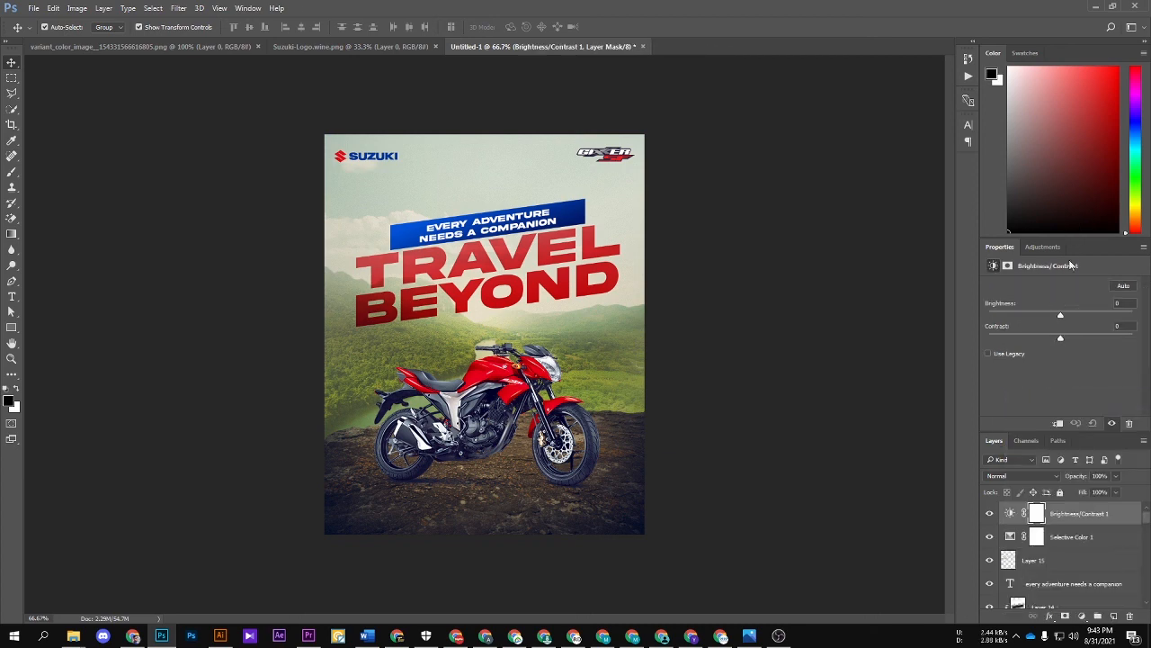
mouse_move(1071, 312)
mouse_down()
mouse_move(1055, 311)
mouse_move(1067, 311)
mouse_up()
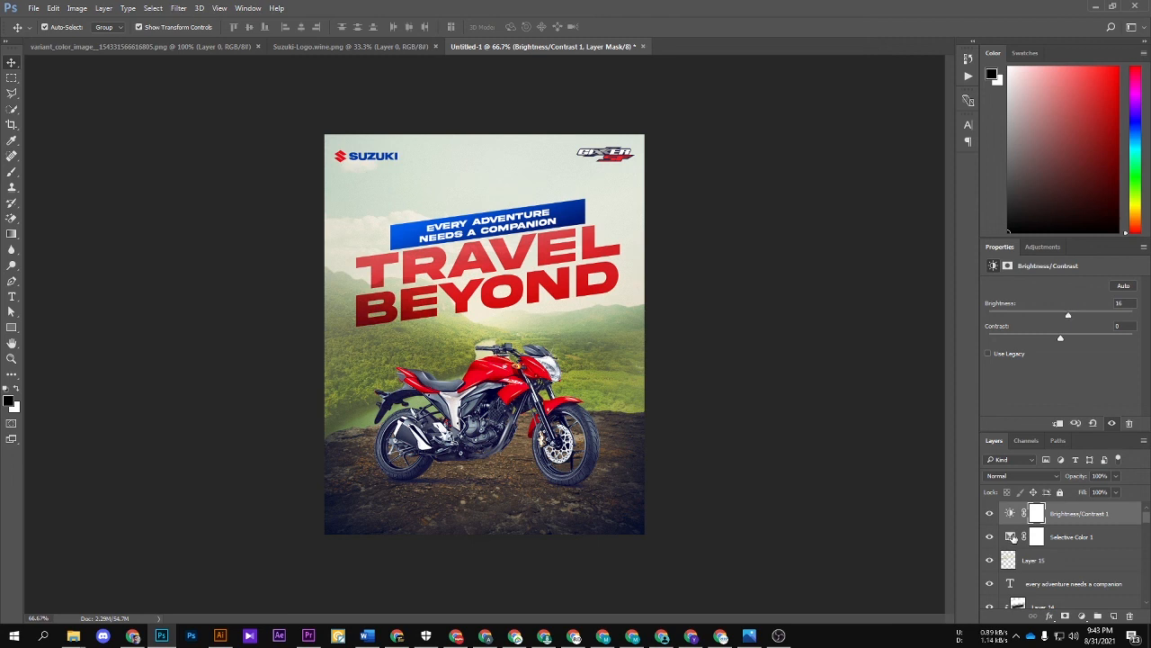
Step: Add a Curves adjustment on top and raise the RGB midtones slightly to brighten the poster
click(1076, 616)
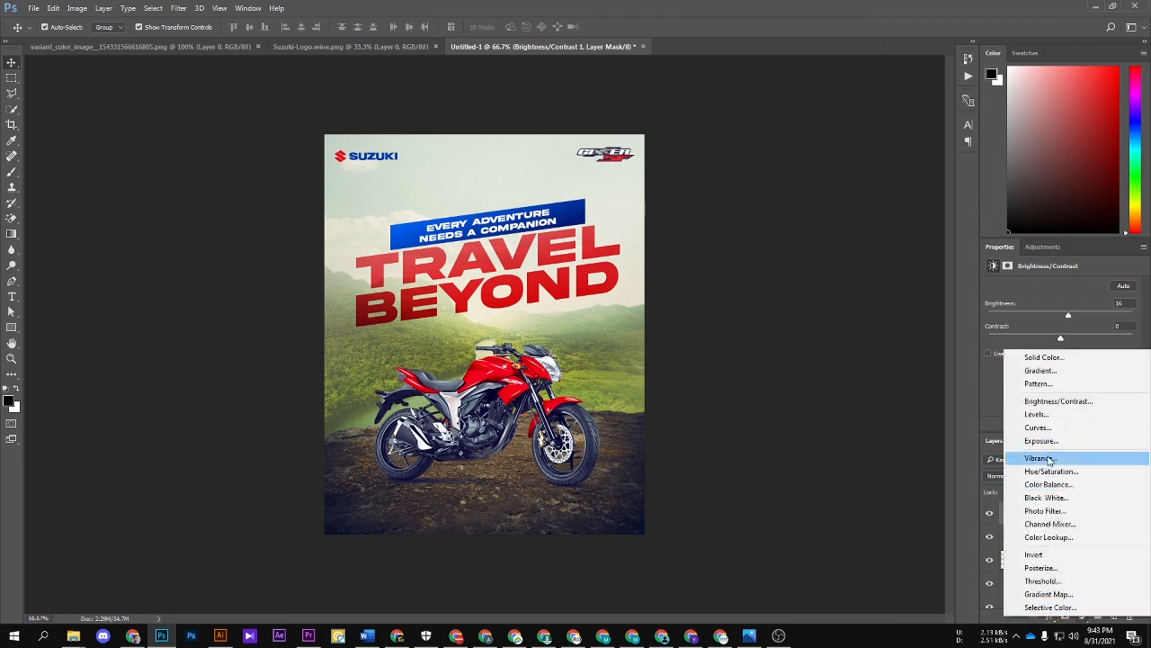
click(1043, 427)
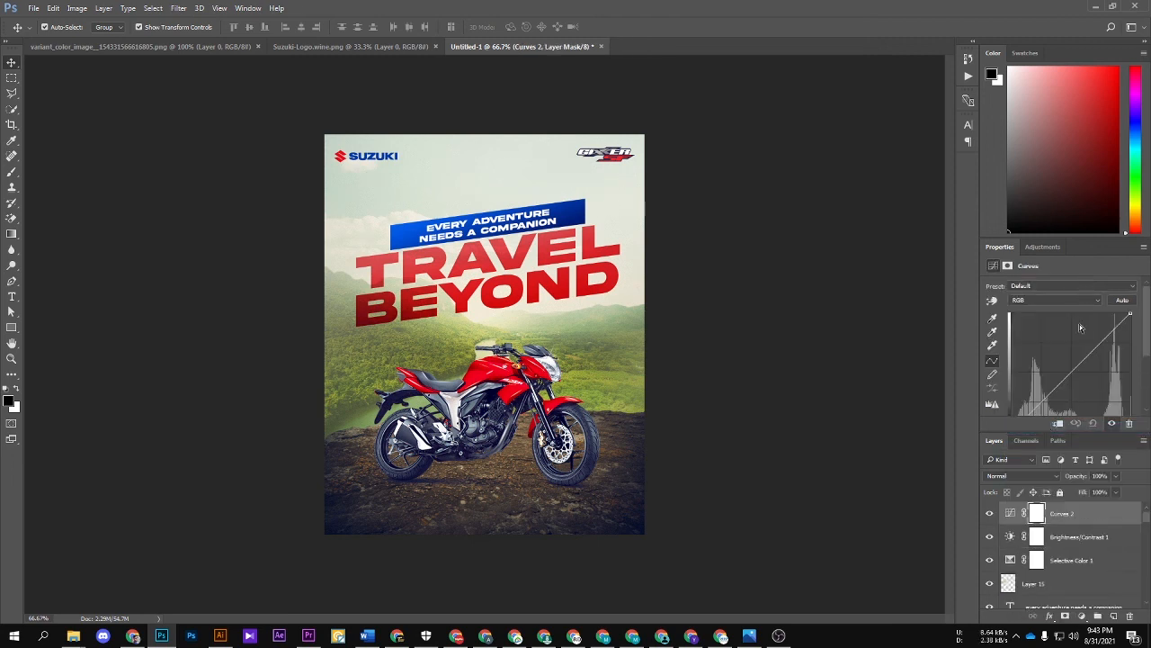
mouse_move(1073, 371)
mouse_down()
mouse_move(1071, 355)
mouse_move(1071, 368)
mouse_up()
click(710, 387)
scroll(674, 335, up, 1)
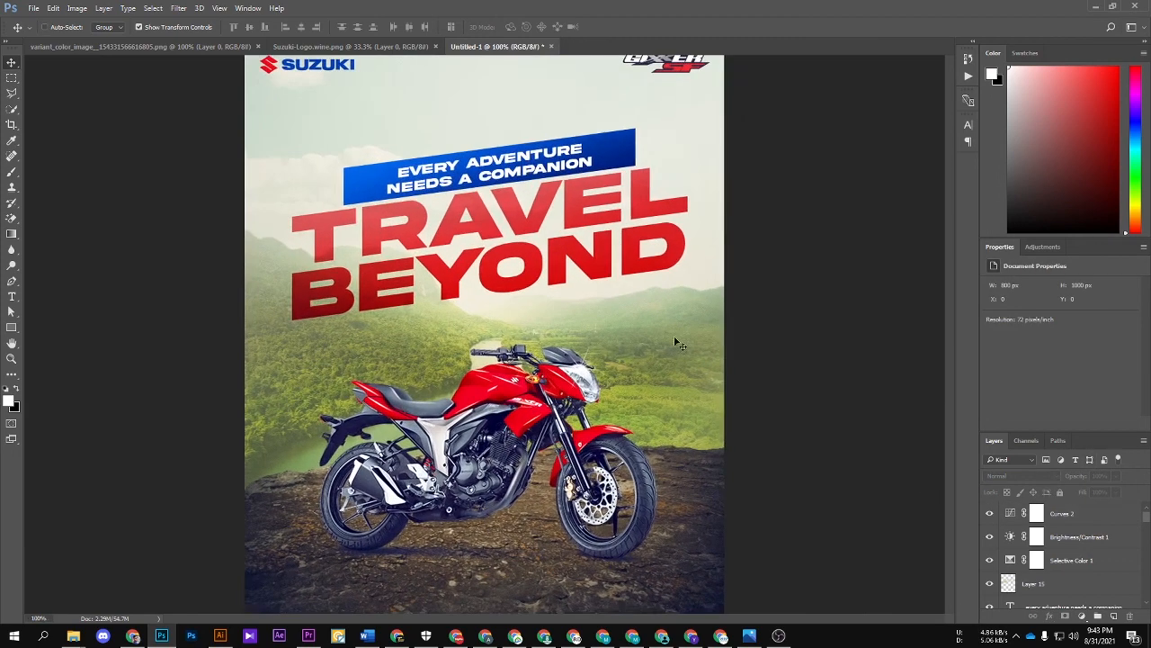